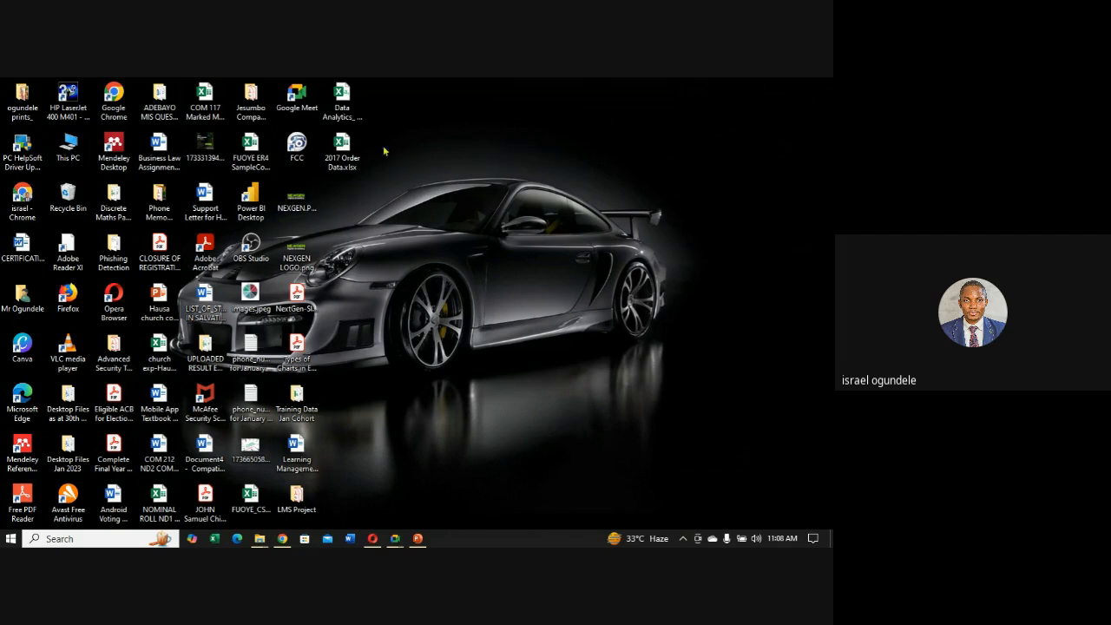
Open Power BI Desktop and start a blank report.
{"action": "double_click", "coordinate": [256, 198]}
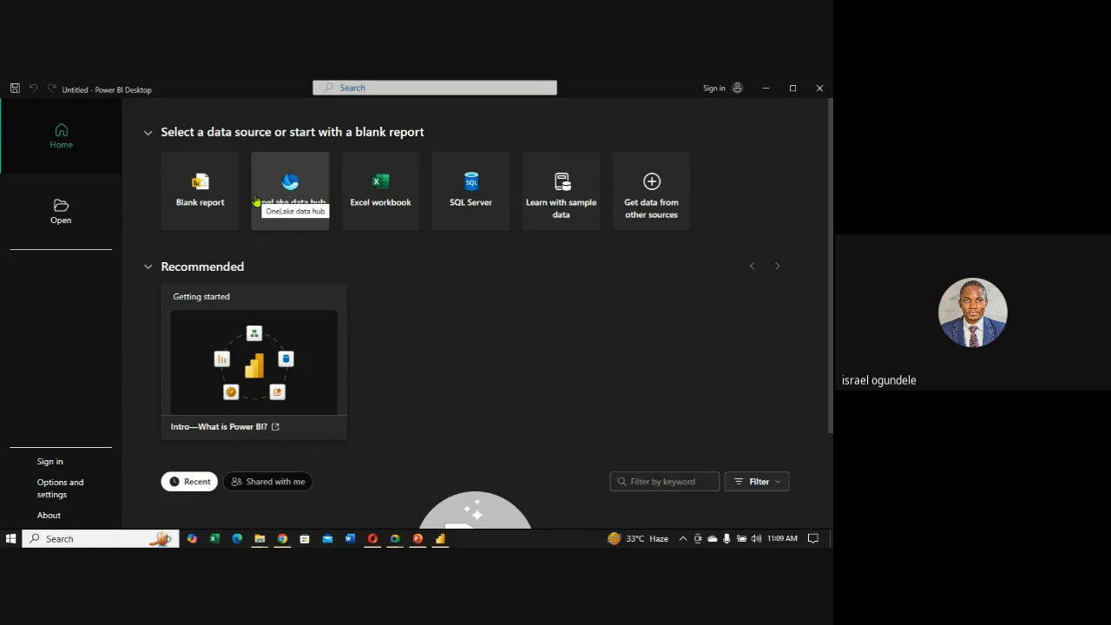
{"action": "left_click", "coordinate": [202, 211]}
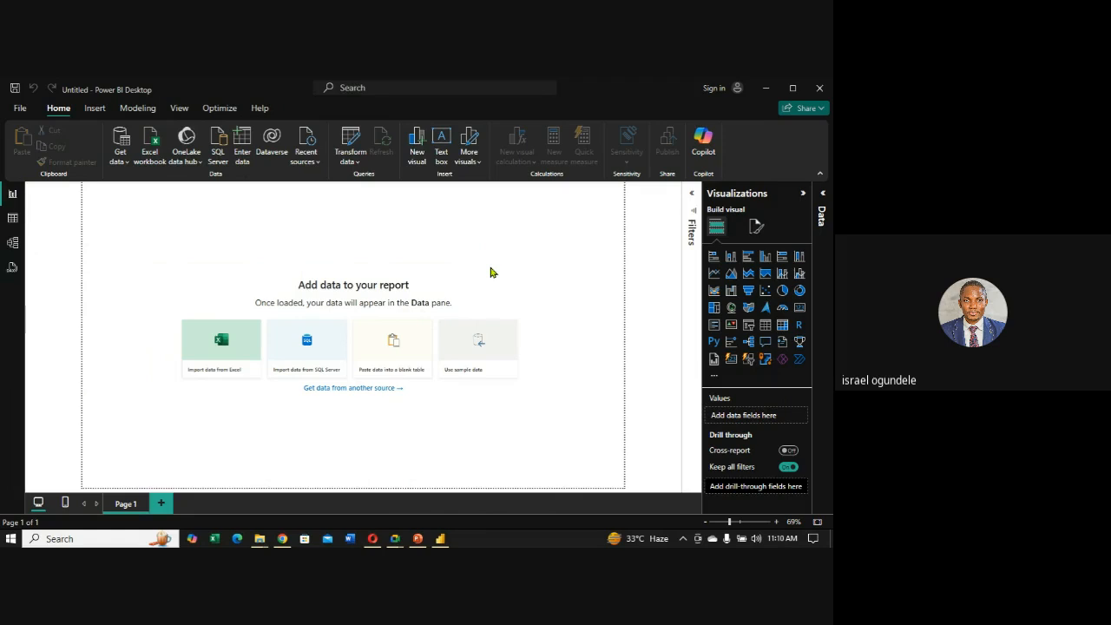
Look through the File page and the Home, Insert, Modeling, View, Optimize and Help commands available for the blank report.
{"action": "left_click", "coordinate": [20, 108]}
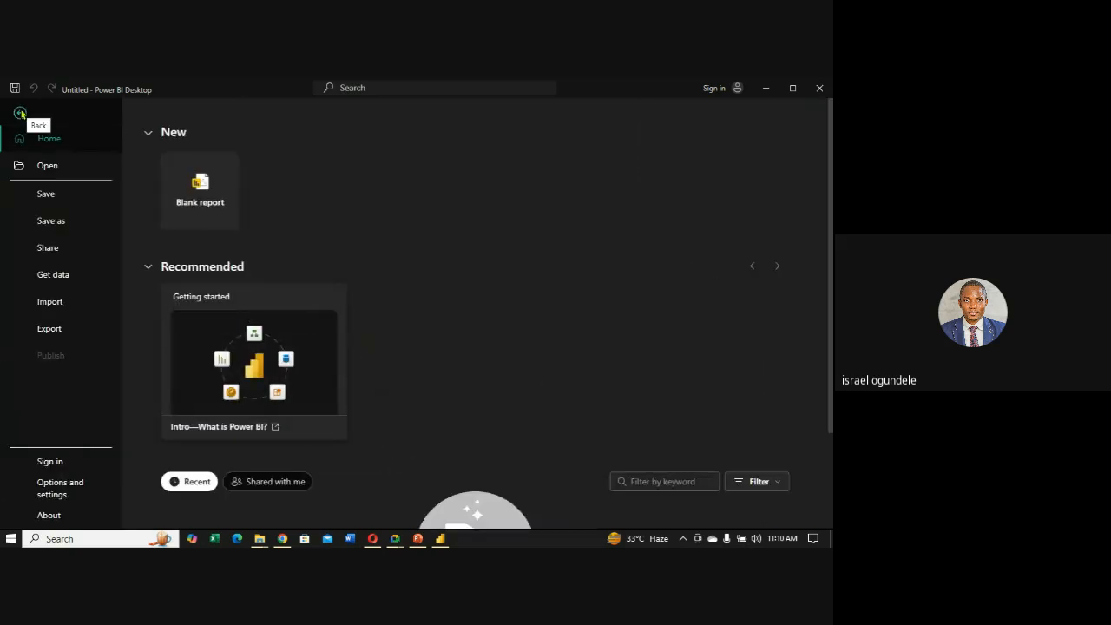
{"action": "left_click", "coordinate": [20, 113]}
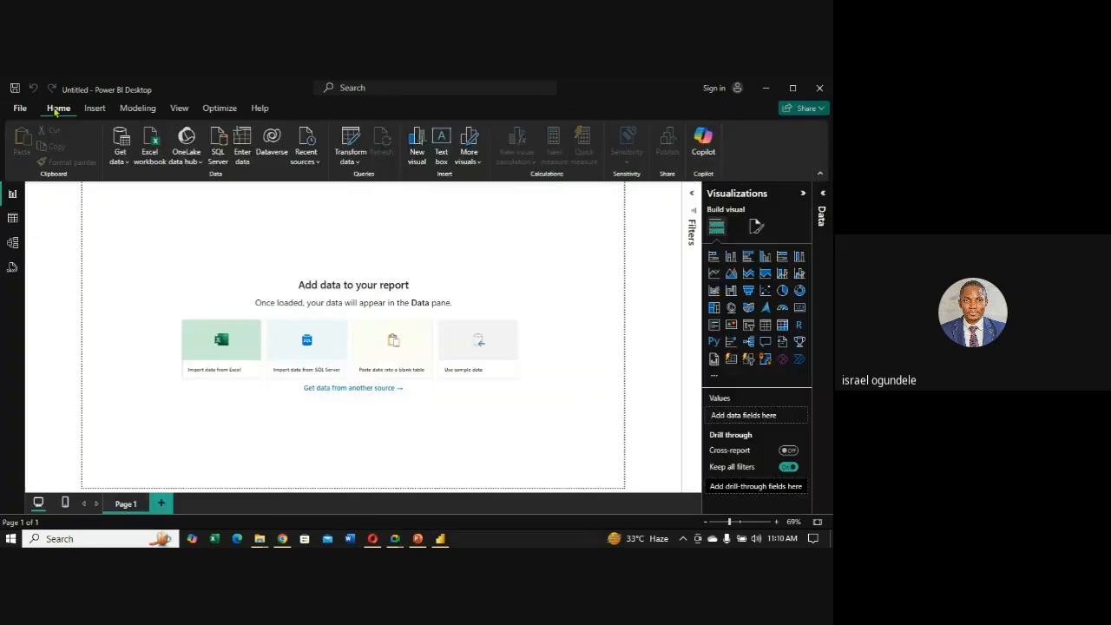
{"action": "left_click", "coordinate": [95, 109]}
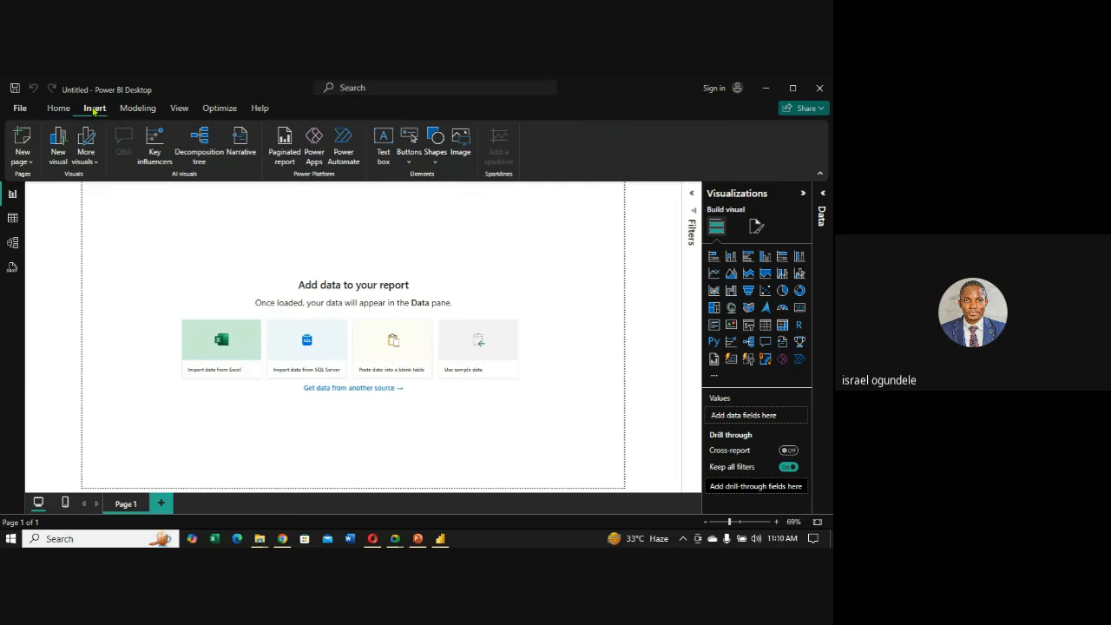
{"action": "left_click", "coordinate": [136, 110]}
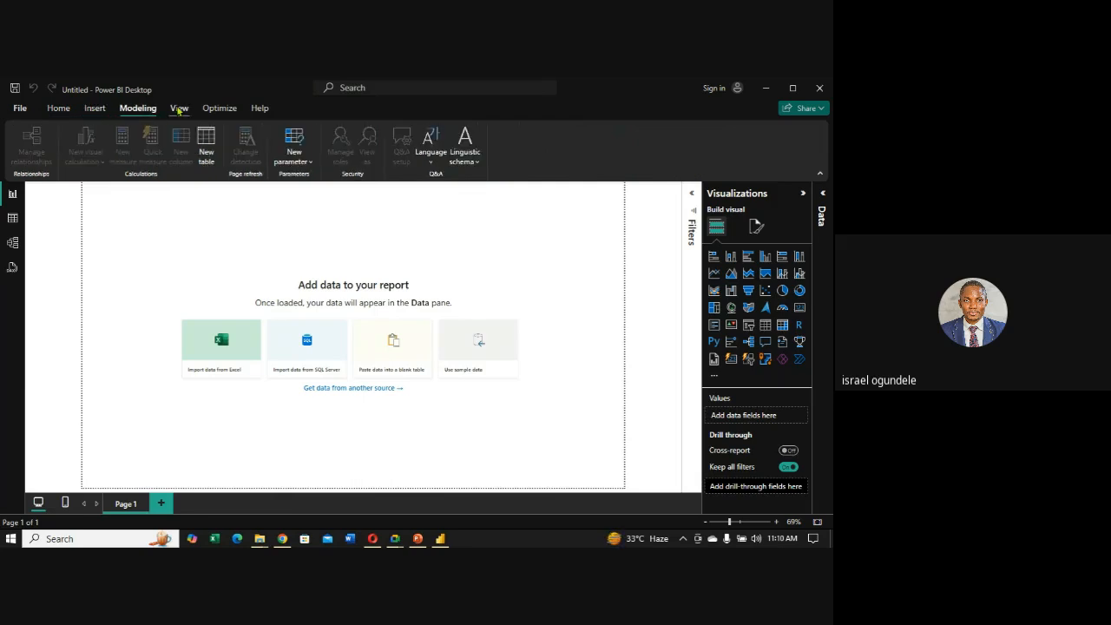
{"action": "left_click", "coordinate": [179, 109]}
{"action": "left_click", "coordinate": [220, 110]}
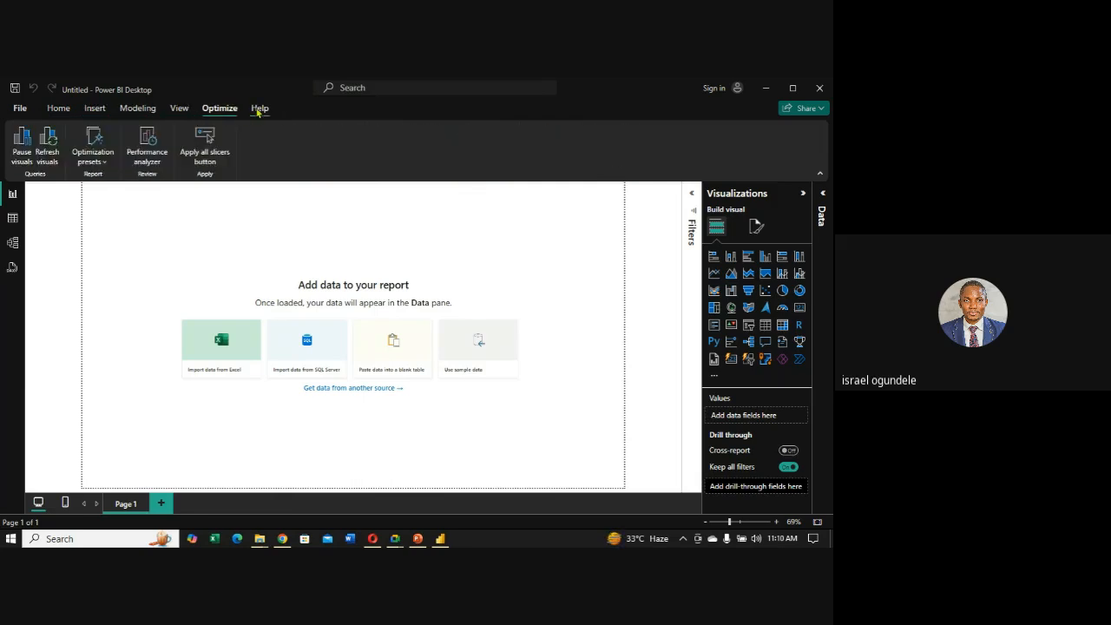
{"action": "left_click", "coordinate": [259, 108]}
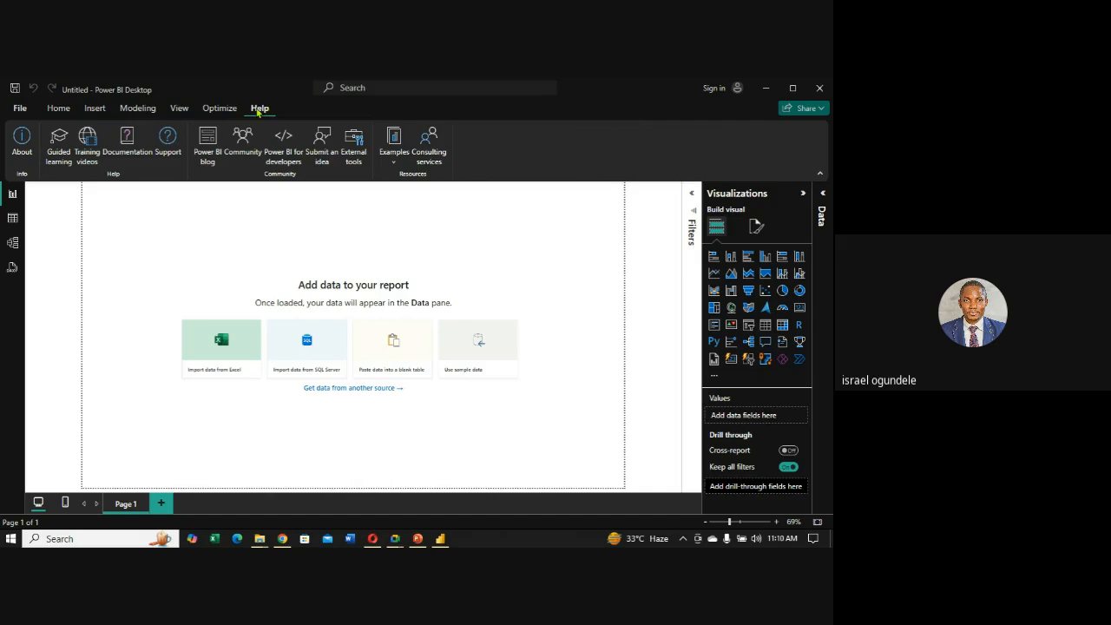
{"action": "left_click", "coordinate": [59, 109]}
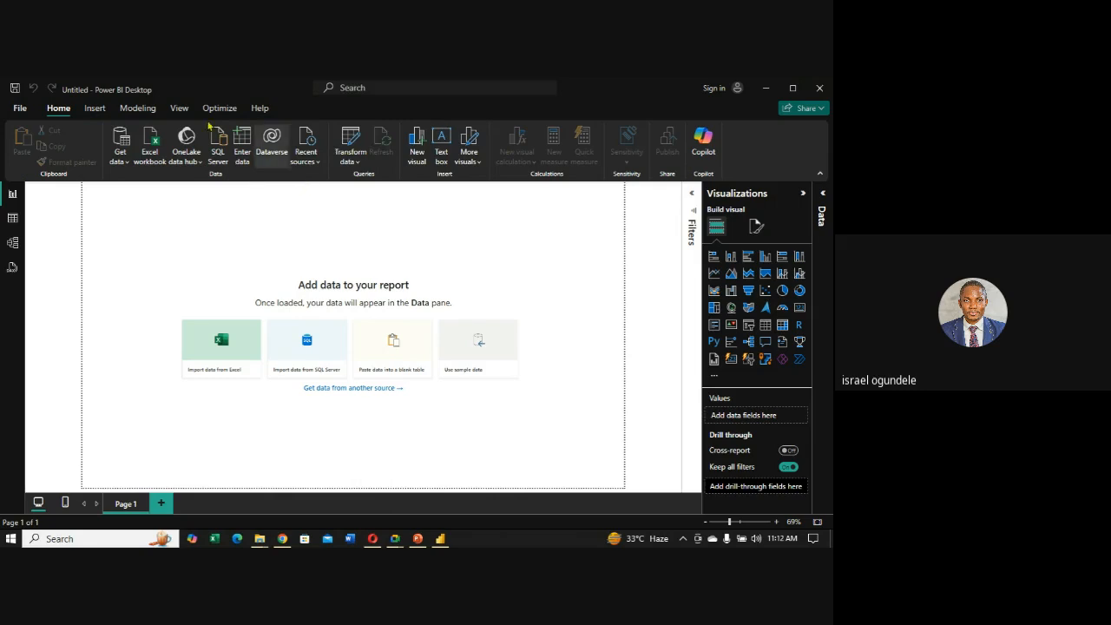
Examine the import and export options available for the report file.
{"action": "left_click", "coordinate": [21, 110]}
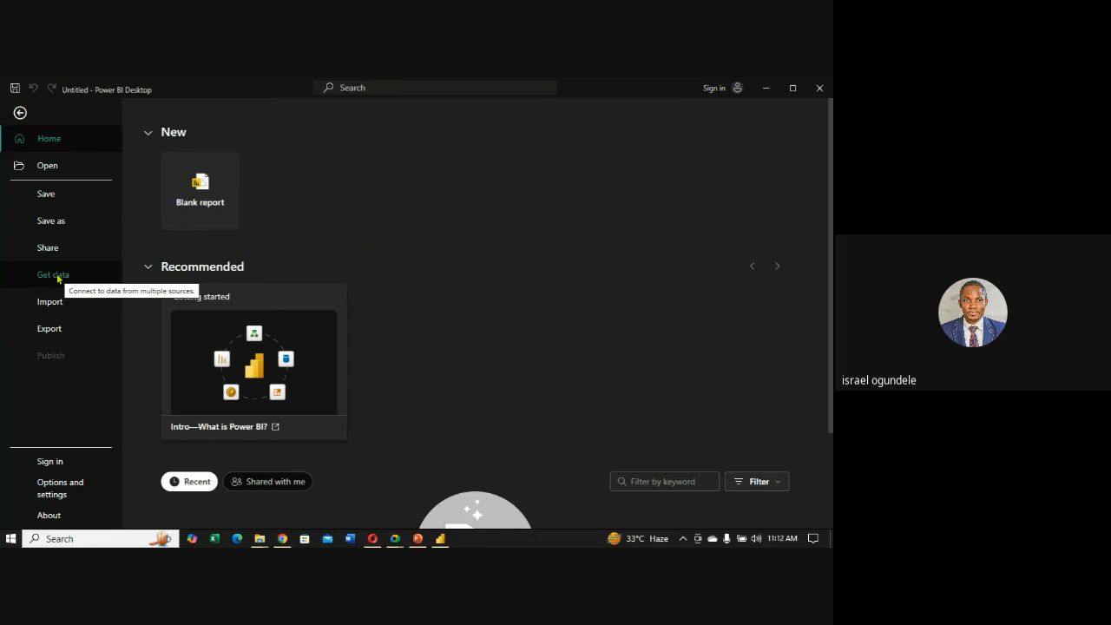
{"action": "left_click", "coordinate": [51, 330]}
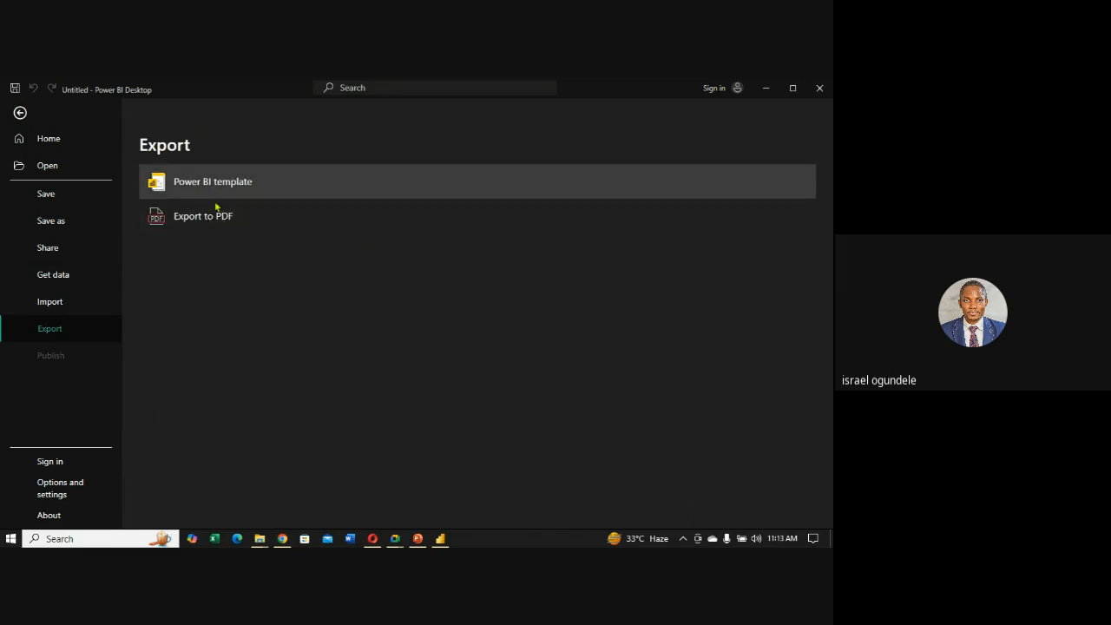
{"action": "left_click", "coordinate": [59, 309]}
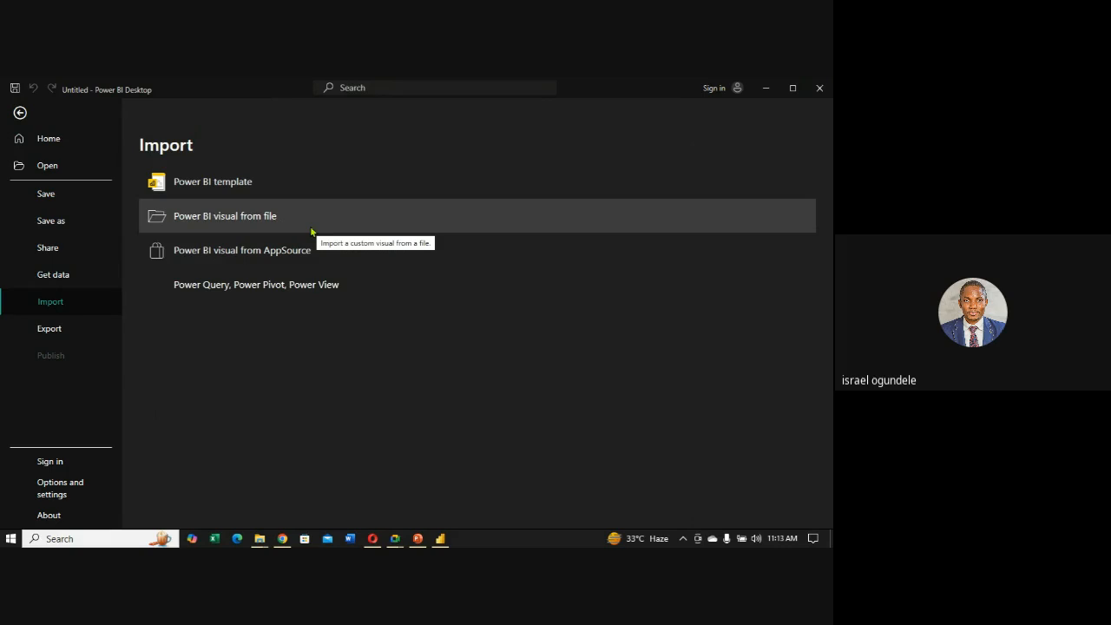
{"action": "left_click", "coordinate": [52, 329]}
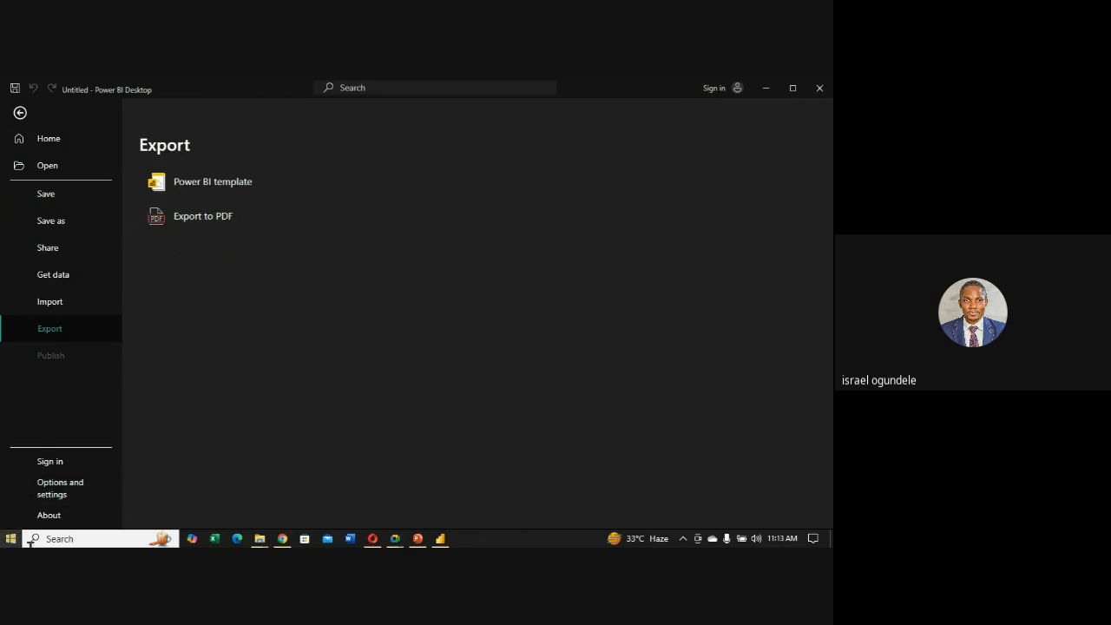
Examine the program options and the available import locales in the current file's regional settings.
{"action": "left_click", "coordinate": [67, 493]}
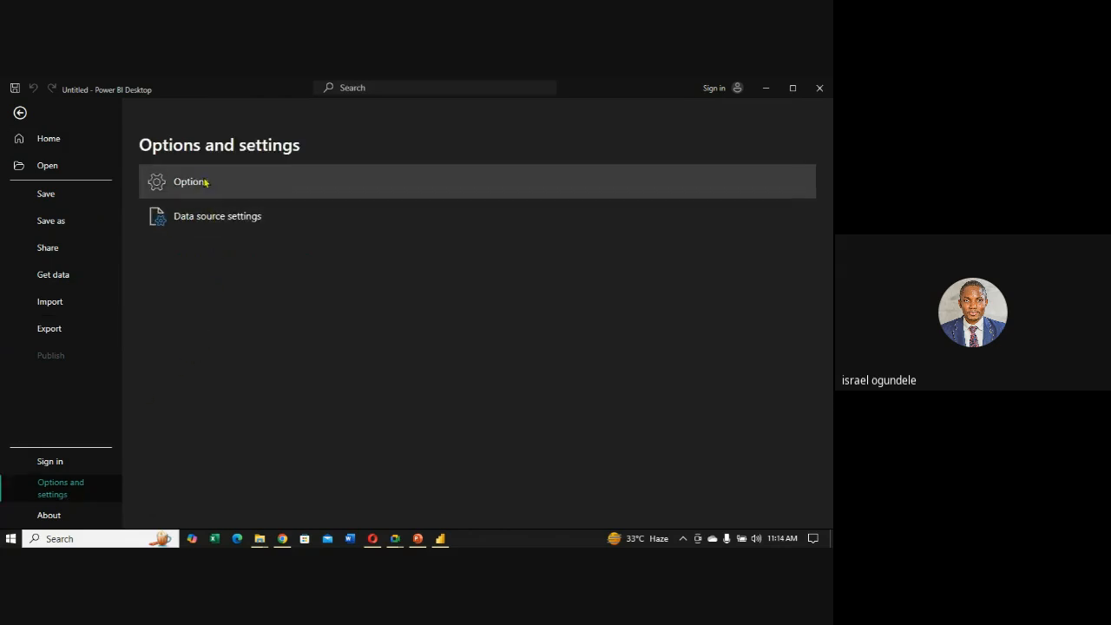
{"action": "left_click", "coordinate": [205, 181]}
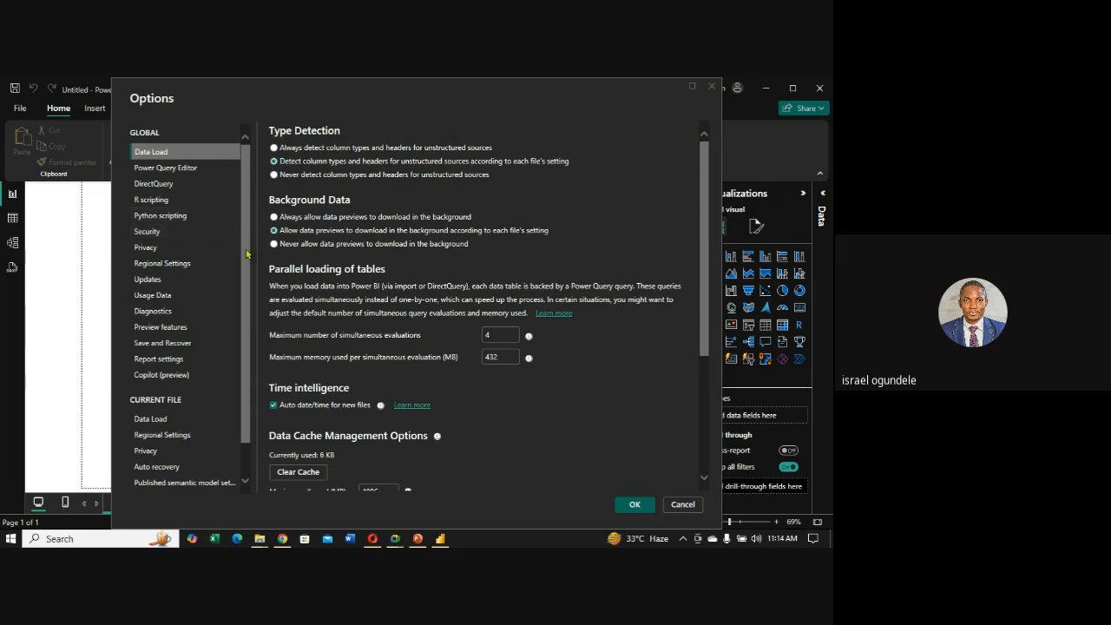
{"action": "left_click_drag", "start_coordinate": [245, 252], "coordinate": [231, 290]}
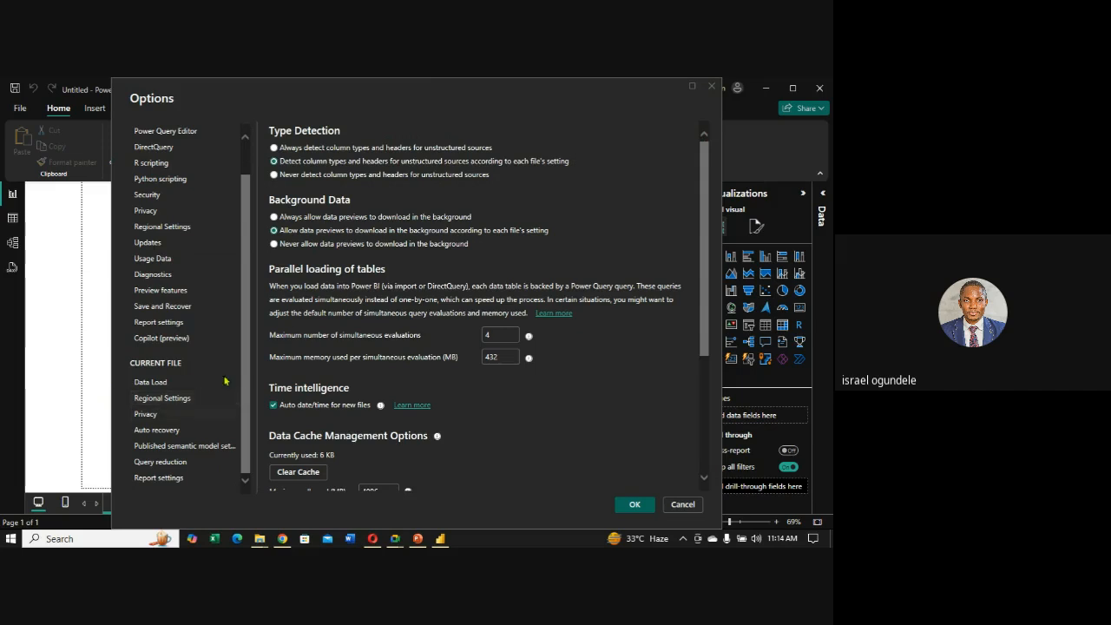
{"action": "left_click", "coordinate": [162, 399]}
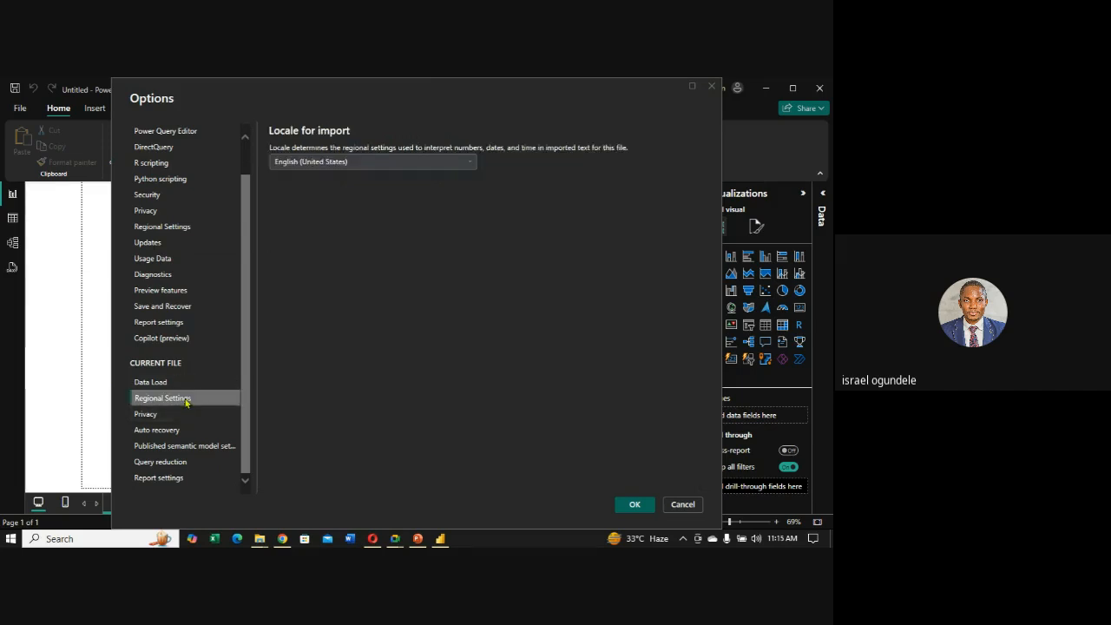
{"action": "left_click", "coordinate": [470, 162]}
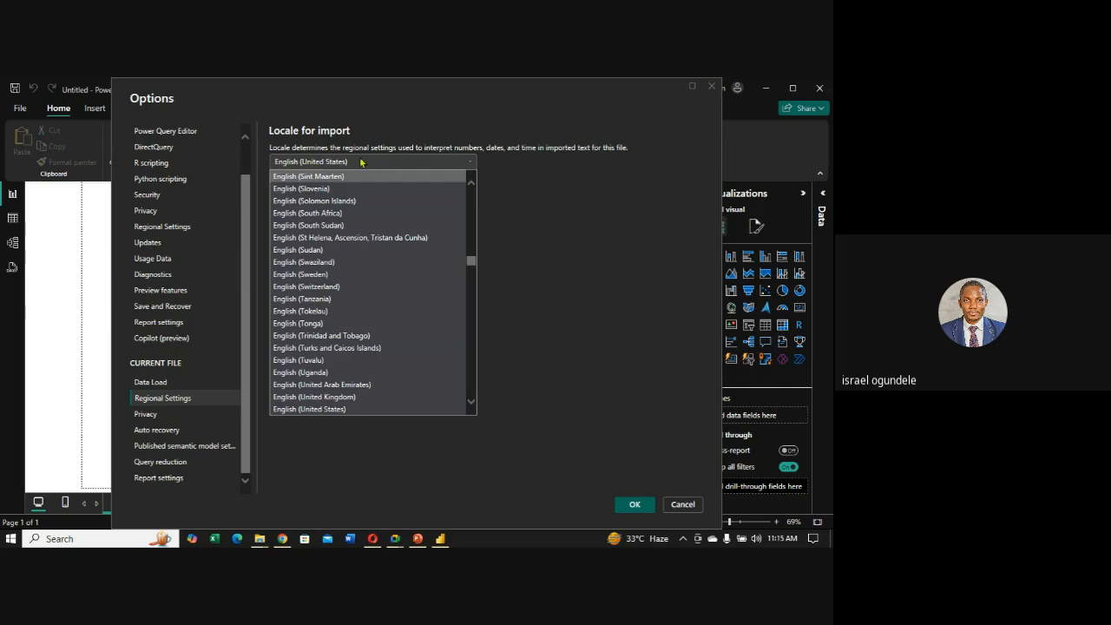
{"action": "left_click", "coordinate": [311, 164]}
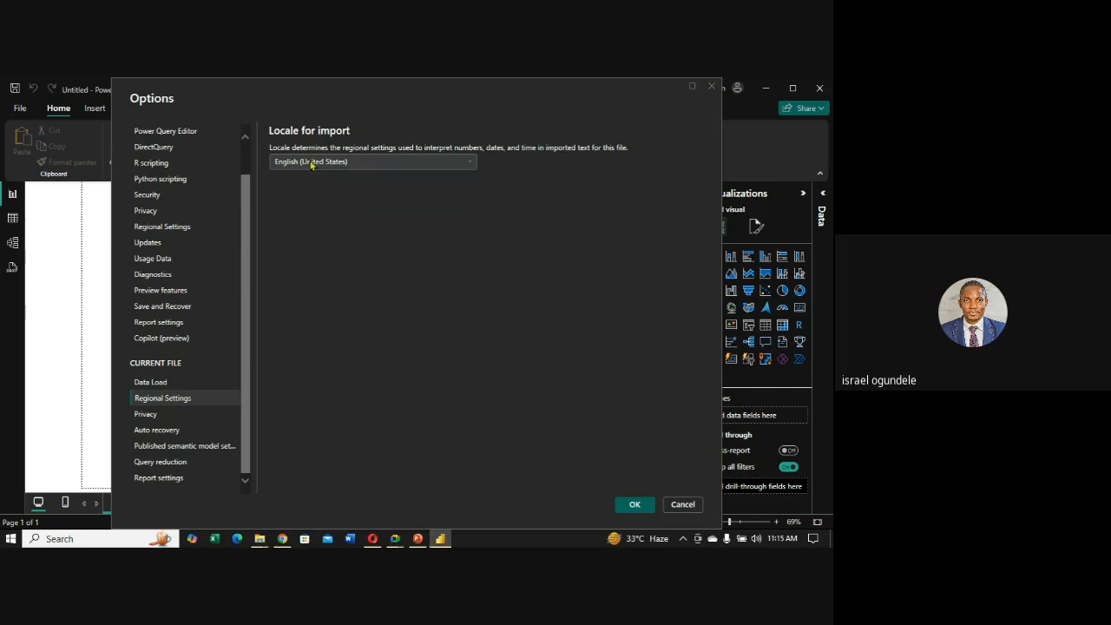
{"action": "left_click", "coordinate": [311, 164]}
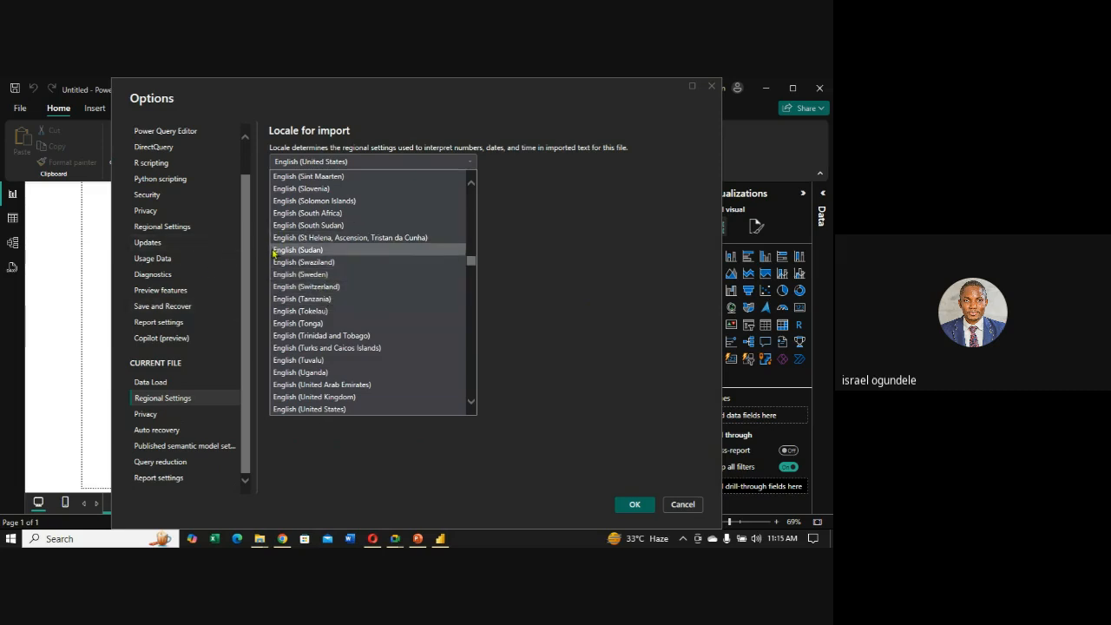
{"action": "left_click", "coordinate": [326, 165]}
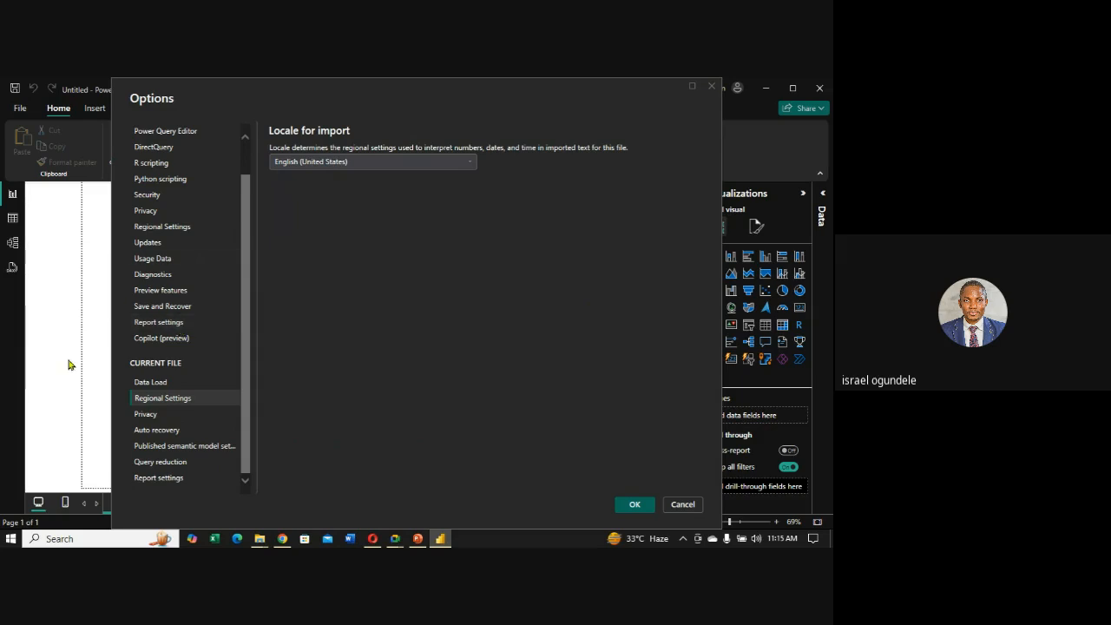
Set the program's appearance to Light in the global report settings and apply it.
{"action": "left_click", "coordinate": [166, 325]}
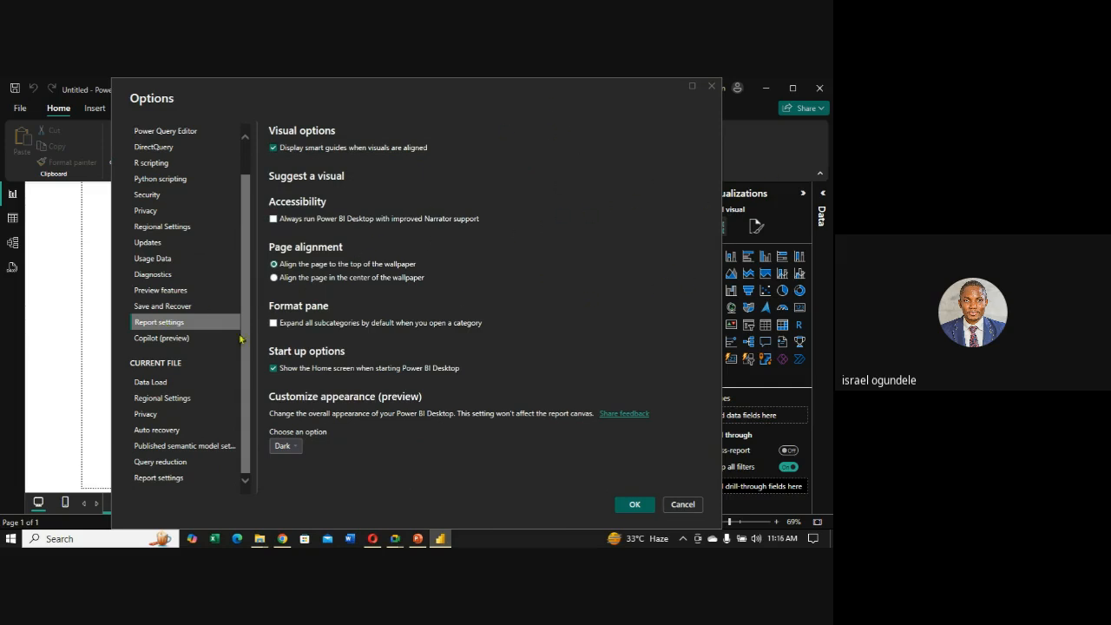
{"action": "left_click", "coordinate": [294, 447]}
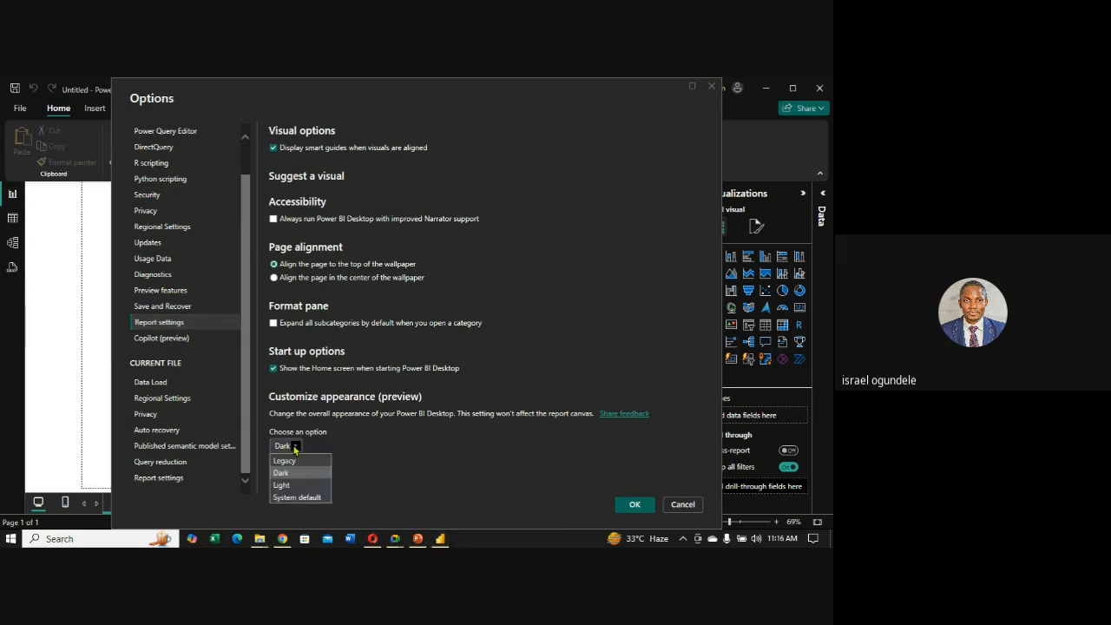
{"action": "left_click", "coordinate": [297, 486]}
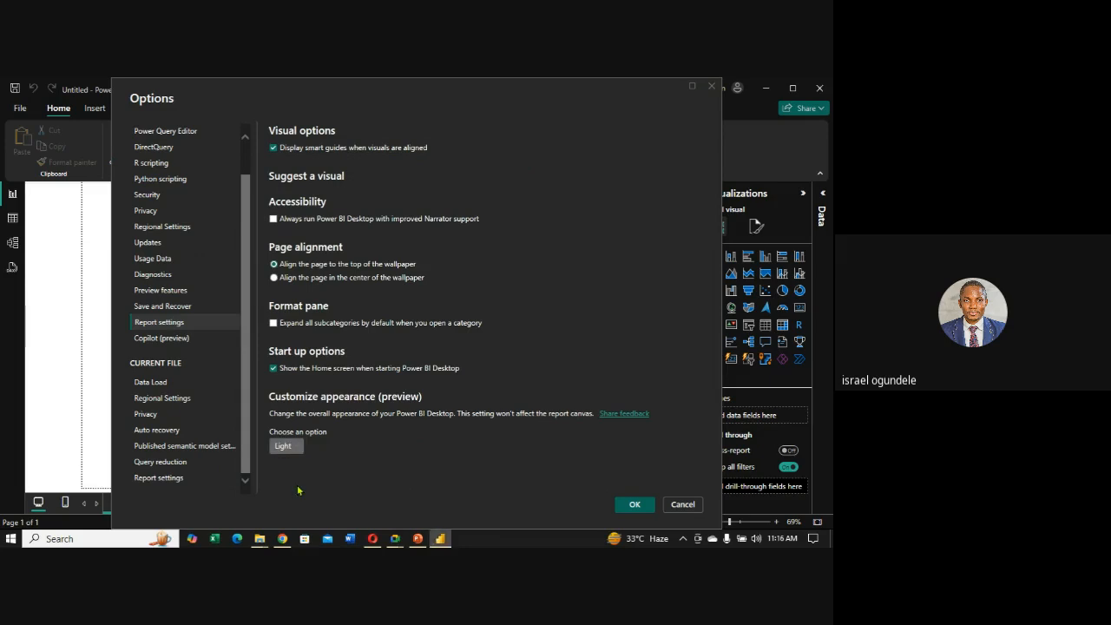
{"action": "left_click", "coordinate": [635, 510]}
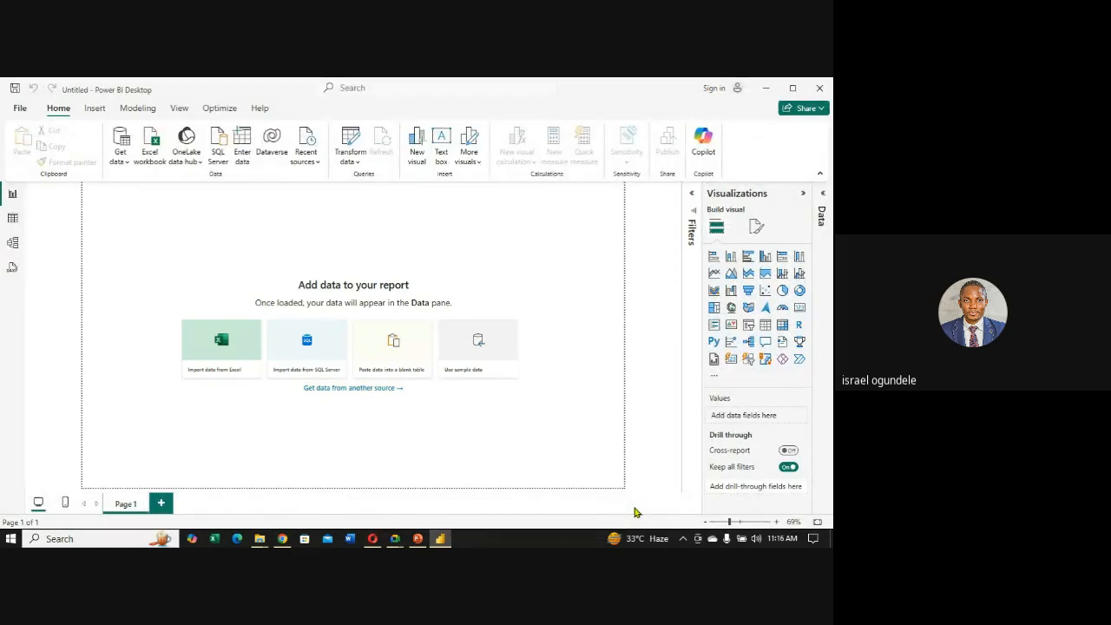
Set the program's appearance to Legacy in the global report settings and apply it.
{"action": "left_click", "coordinate": [20, 109]}
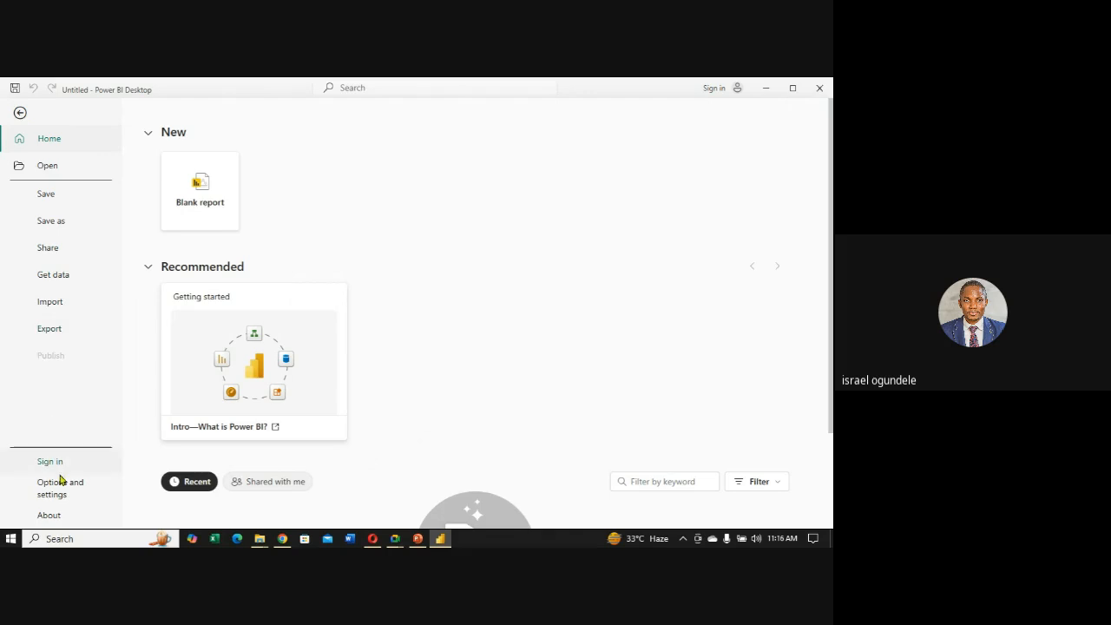
{"action": "left_click", "coordinate": [66, 493]}
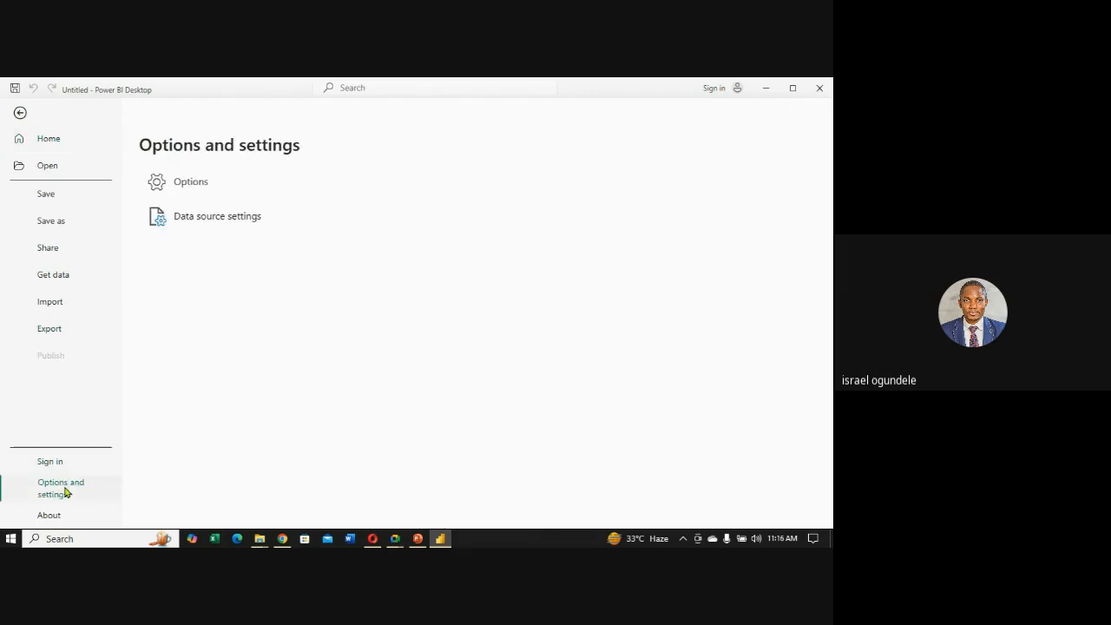
{"action": "left_click", "coordinate": [209, 197]}
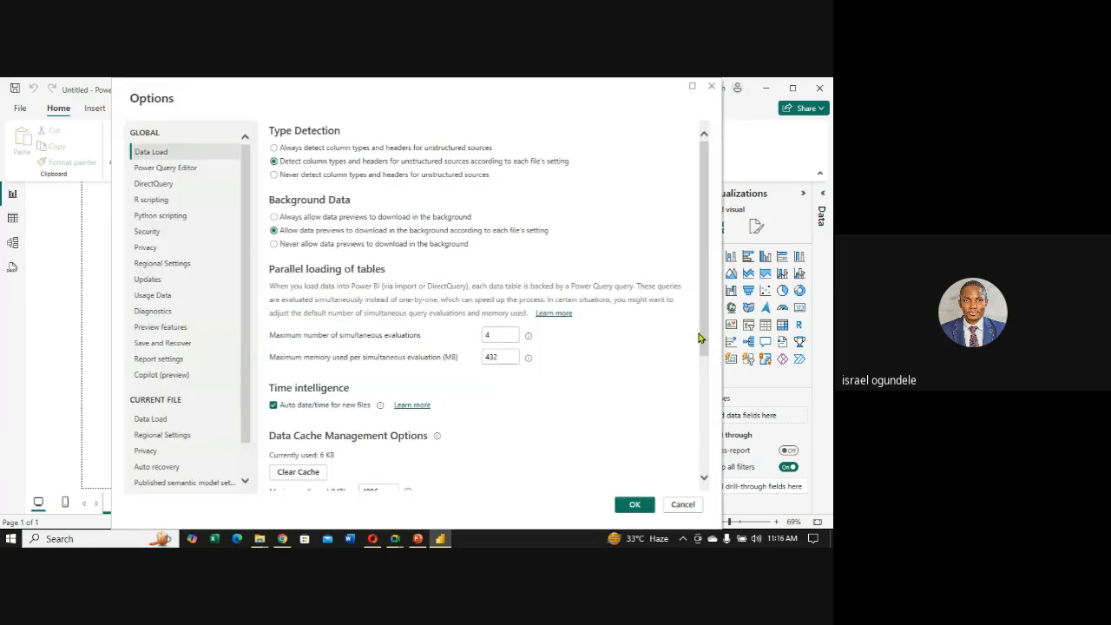
{"action": "left_click_drag", "start_coordinate": [702, 337], "coordinate": [703, 450]}
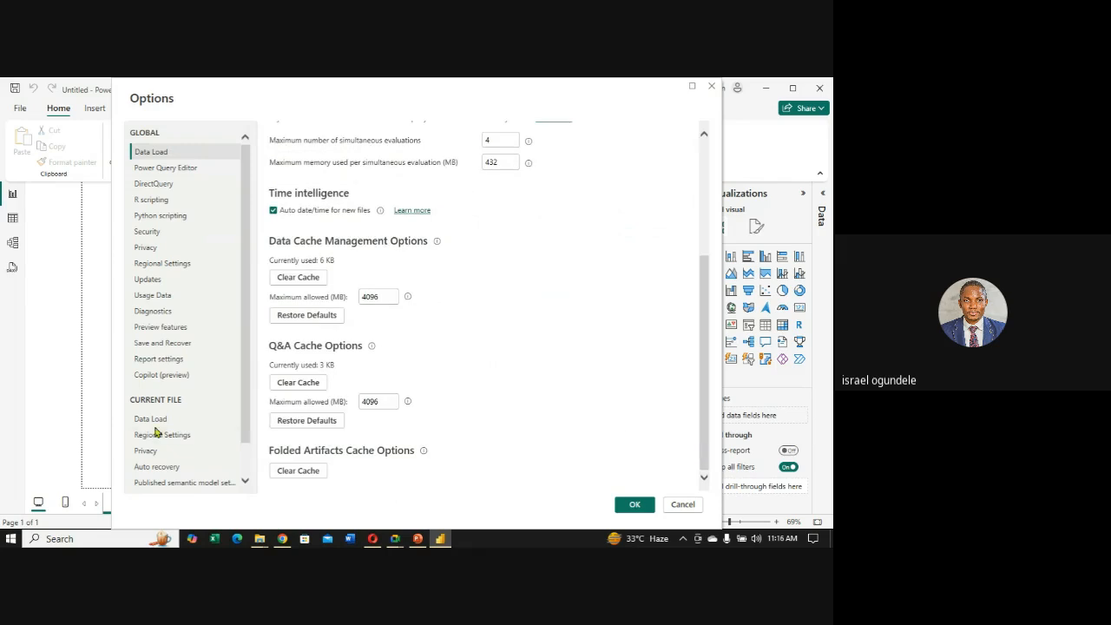
{"action": "left_click", "coordinate": [159, 360]}
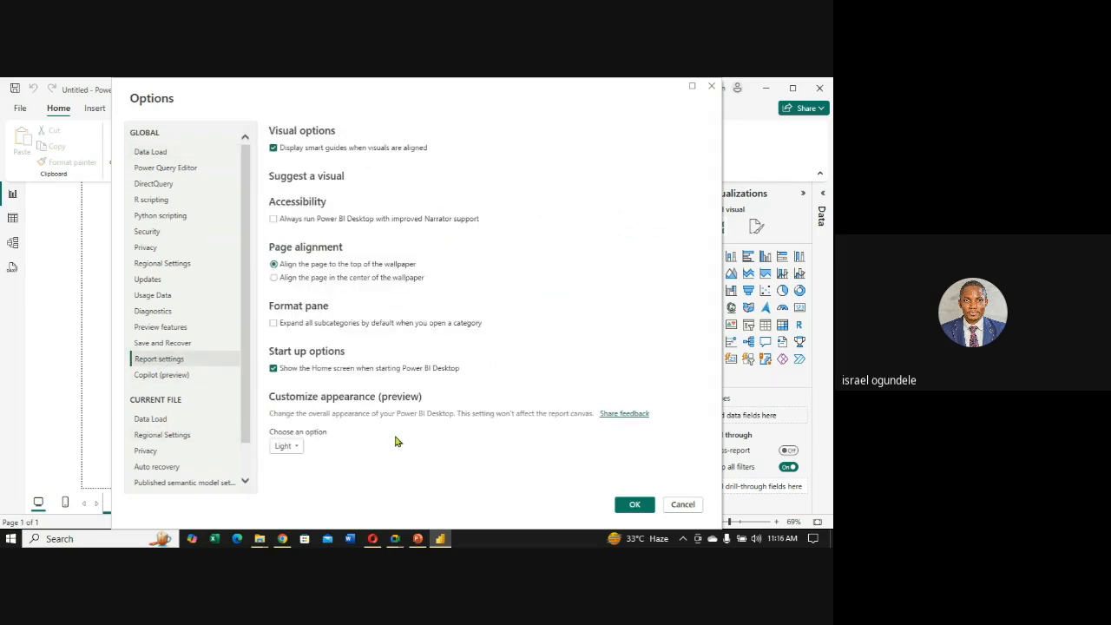
{"action": "left_click", "coordinate": [299, 447]}
{"action": "left_click", "coordinate": [300, 466]}
{"action": "left_click", "coordinate": [638, 506]}
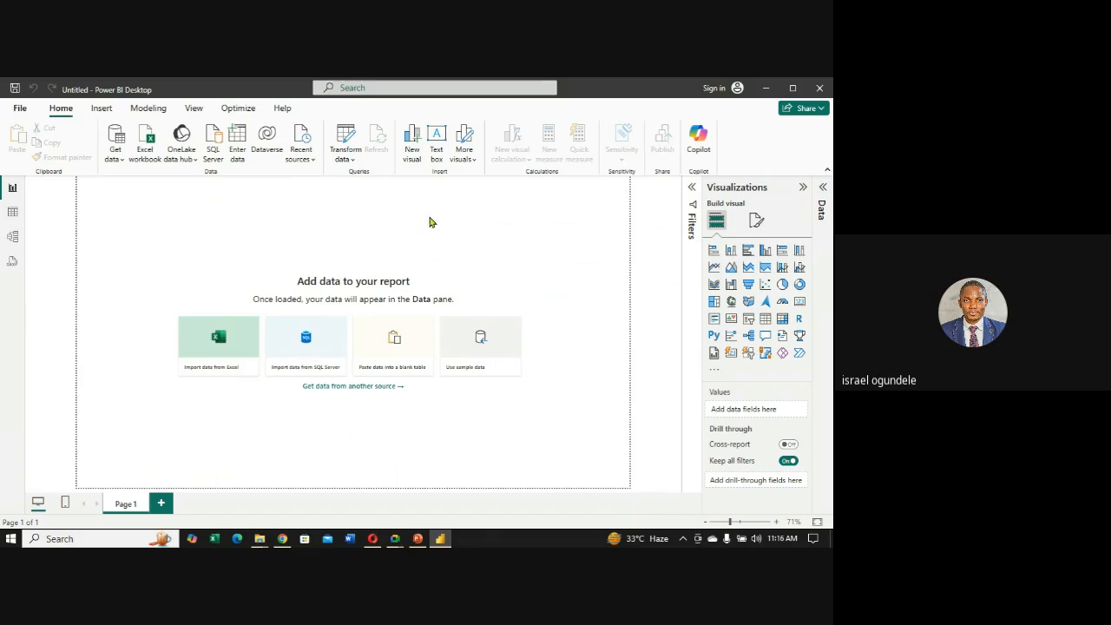
{"action": "left_click", "coordinate": [24, 109]}
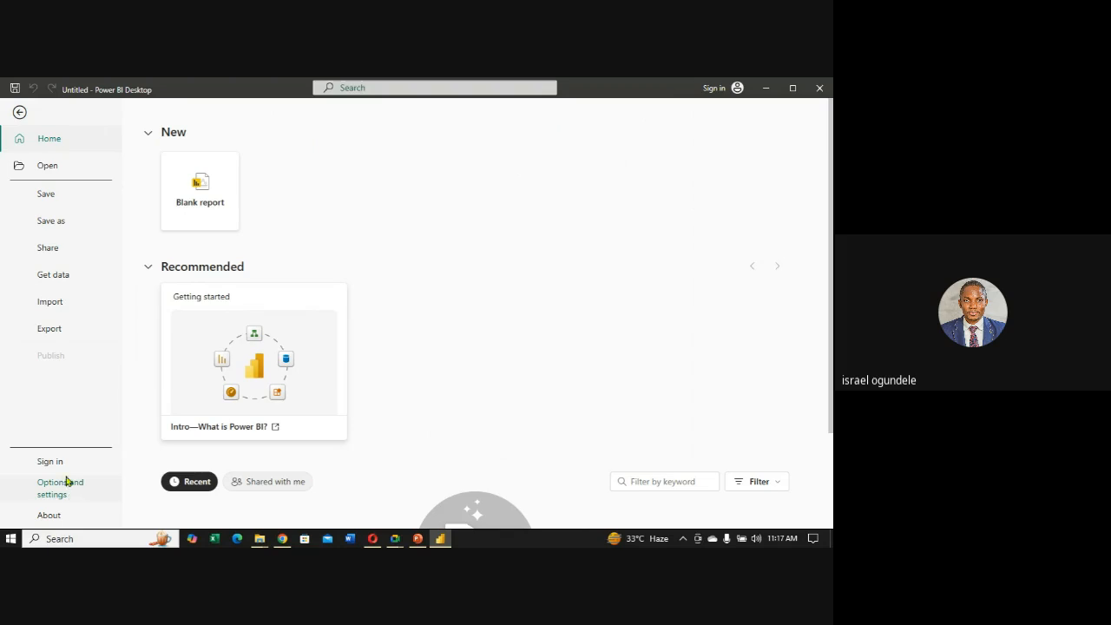
{"action": "left_click", "coordinate": [19, 114]}
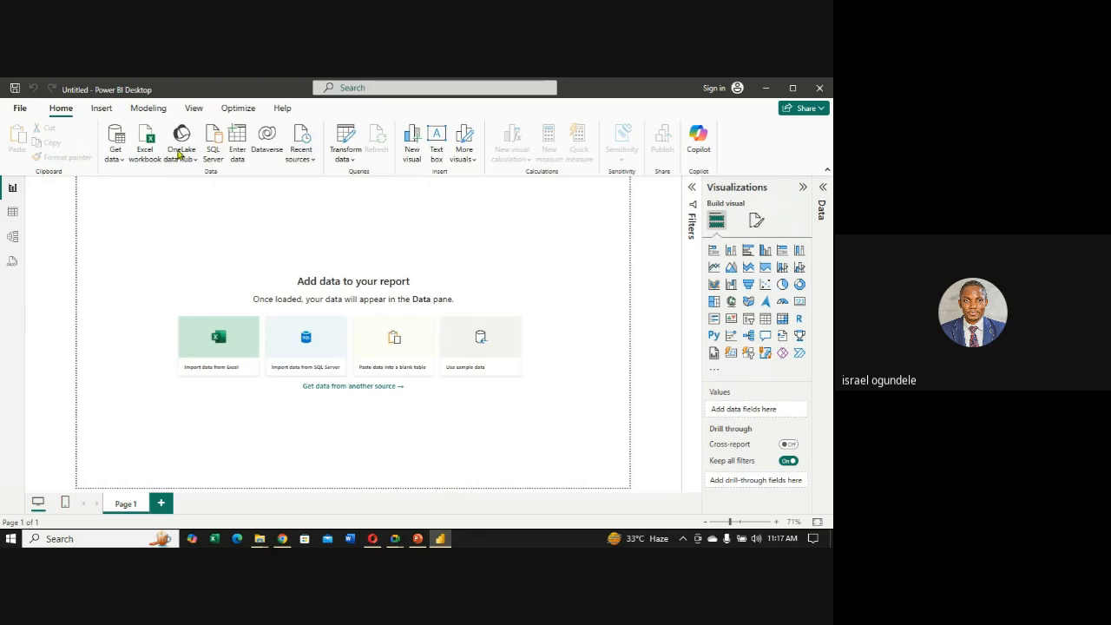
Start importing data from a web page using the basic URL option.
{"action": "left_click", "coordinate": [123, 165]}
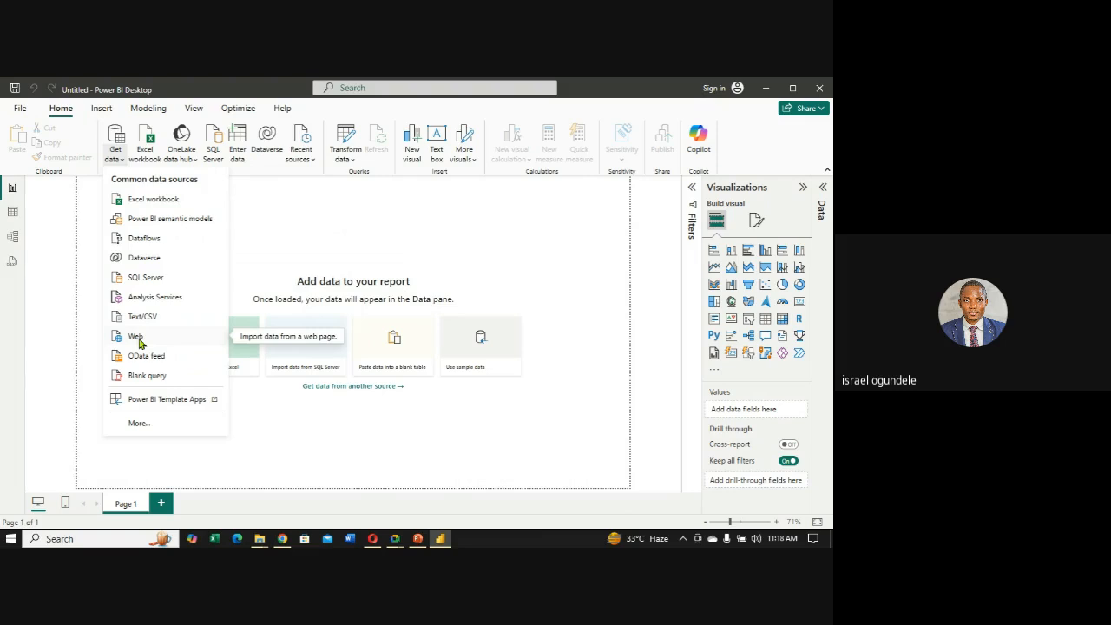
{"action": "left_click", "coordinate": [139, 341]}
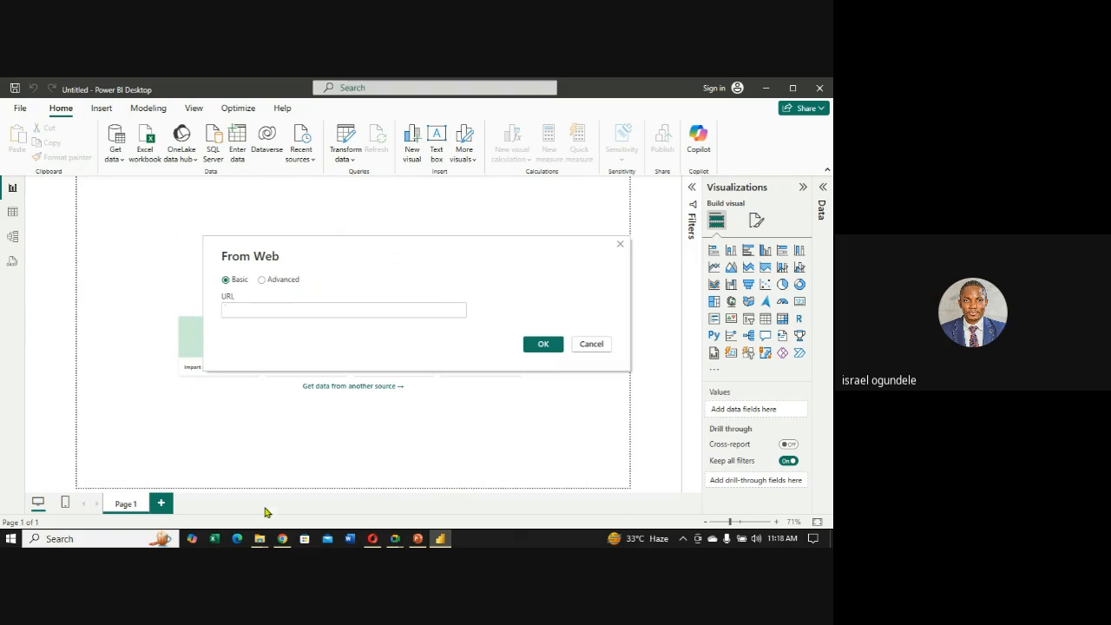
Switch to Chrome, maximize its window and open google.com.
{"action": "left_click", "coordinate": [283, 539]}
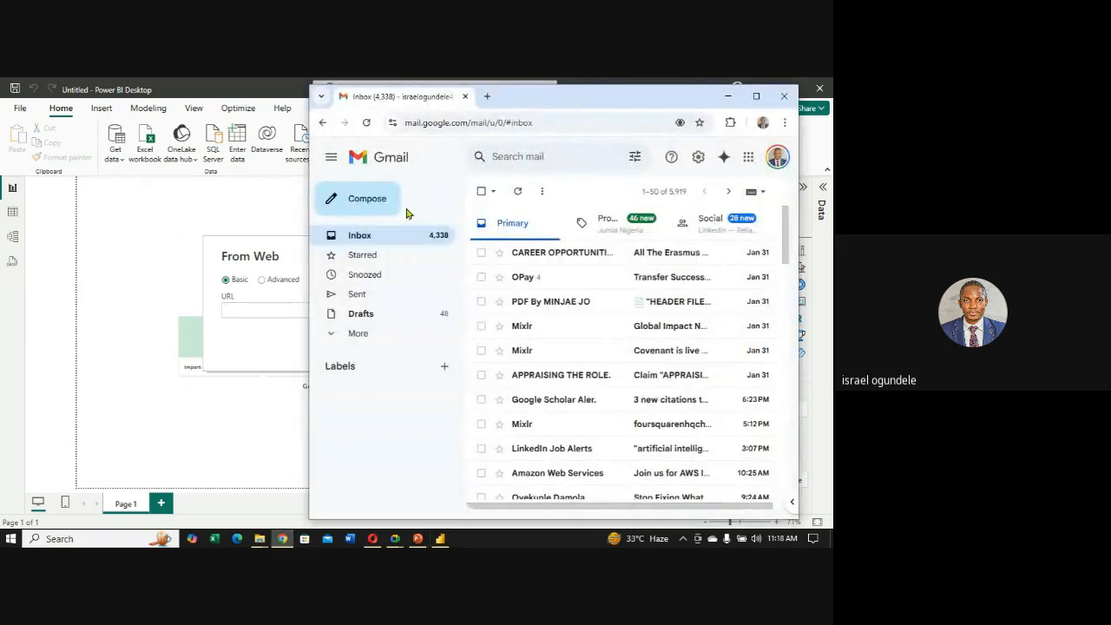
{"action": "left_click", "coordinate": [756, 96]}
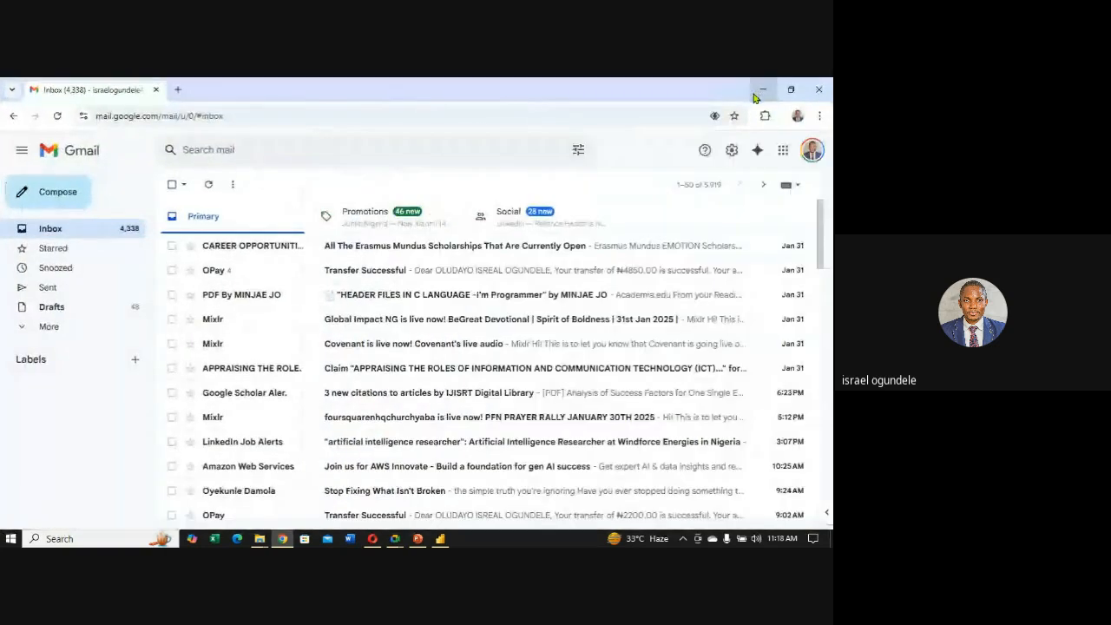
{"action": "left_click", "coordinate": [208, 115]}
{"action": "type", "text": "google.com"}
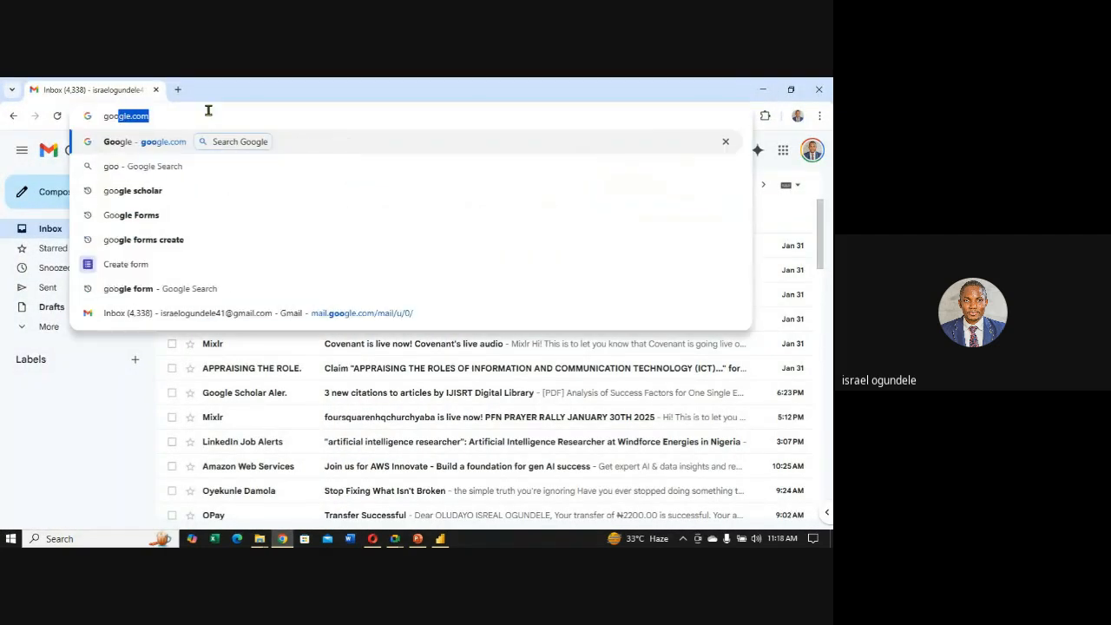
{"action": "key", "text": "Return"}
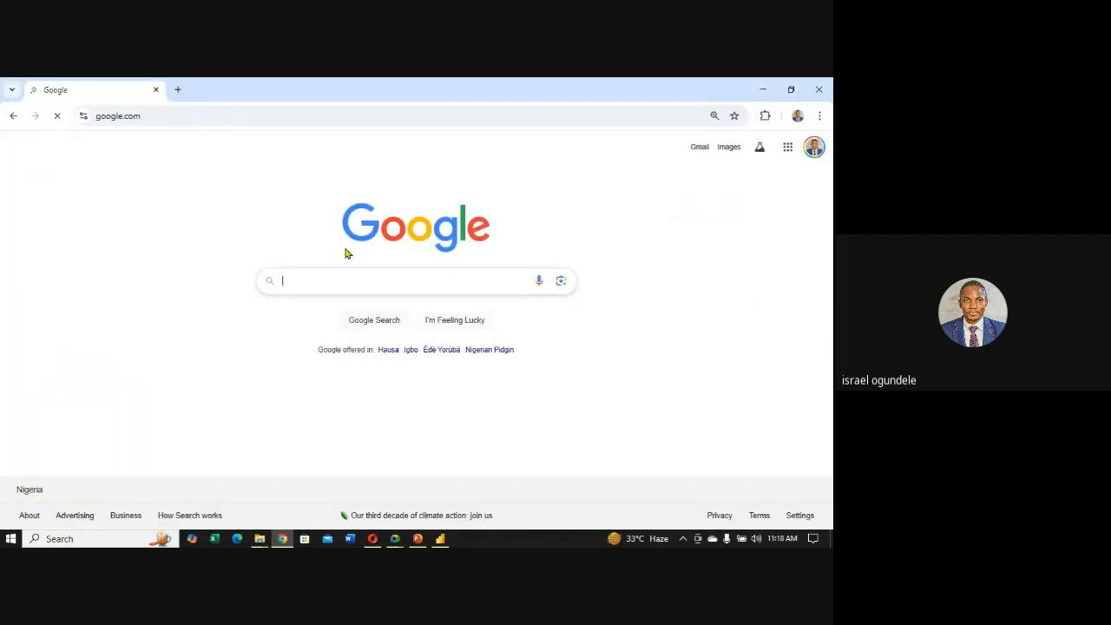
Search Google for "population of nigeria by state".
{"action": "type", "text": "popu"}
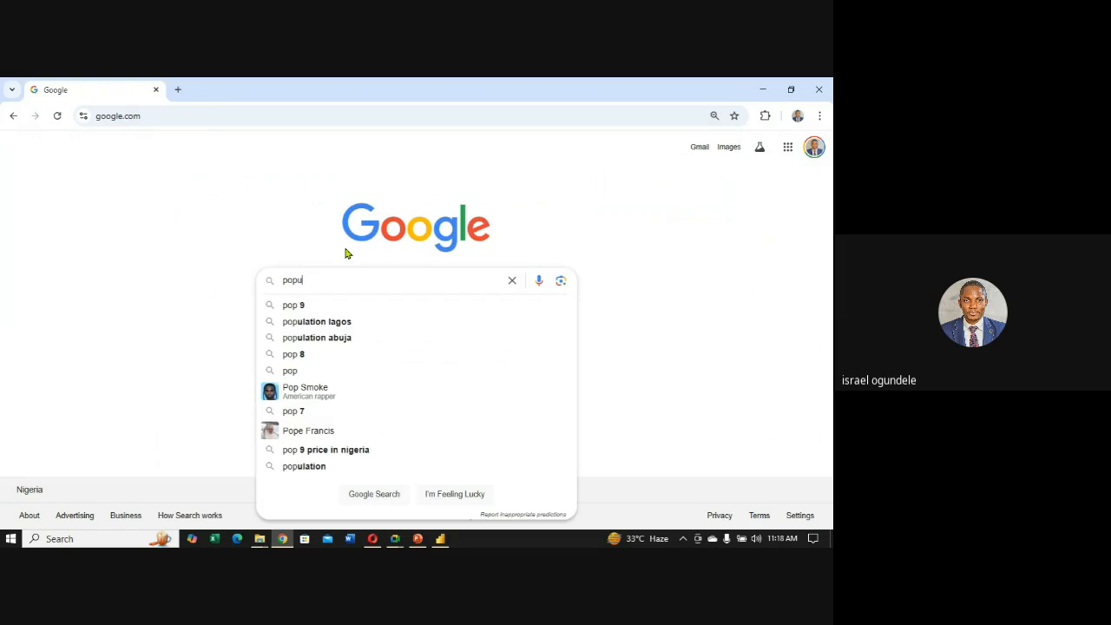
{"action": "type", "text": "lation "}
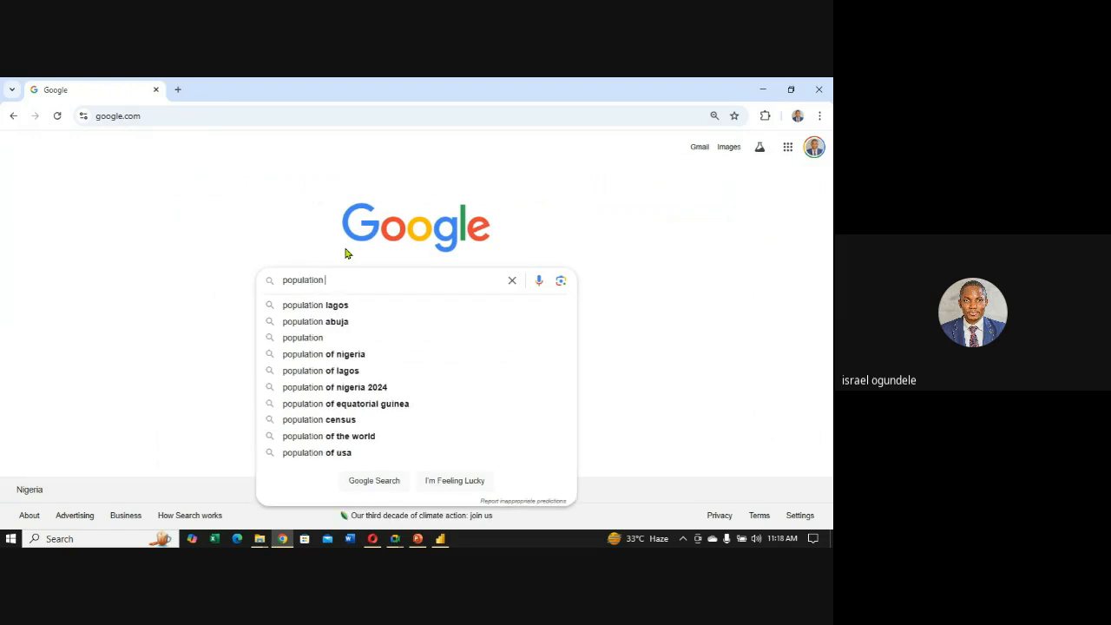
{"action": "type", "text": "ofn"}
{"action": "key", "text": "BackSpace"}
{"action": "key", "text": "BackSpace"}
{"action": "key", "text": "BackSpace"}
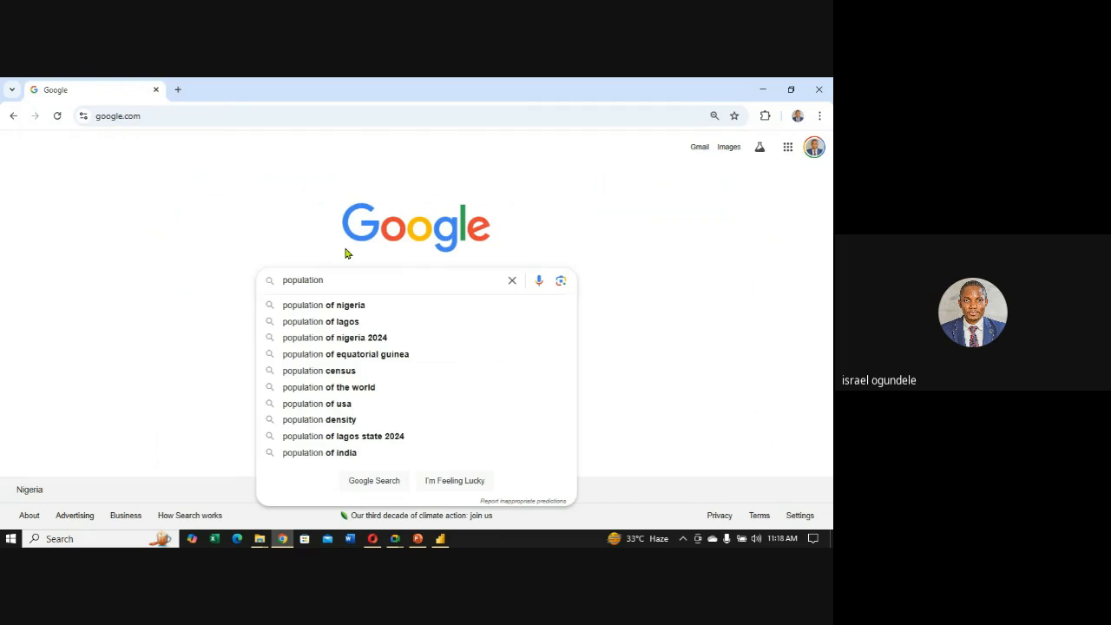
{"action": "type", "text": "of nig"}
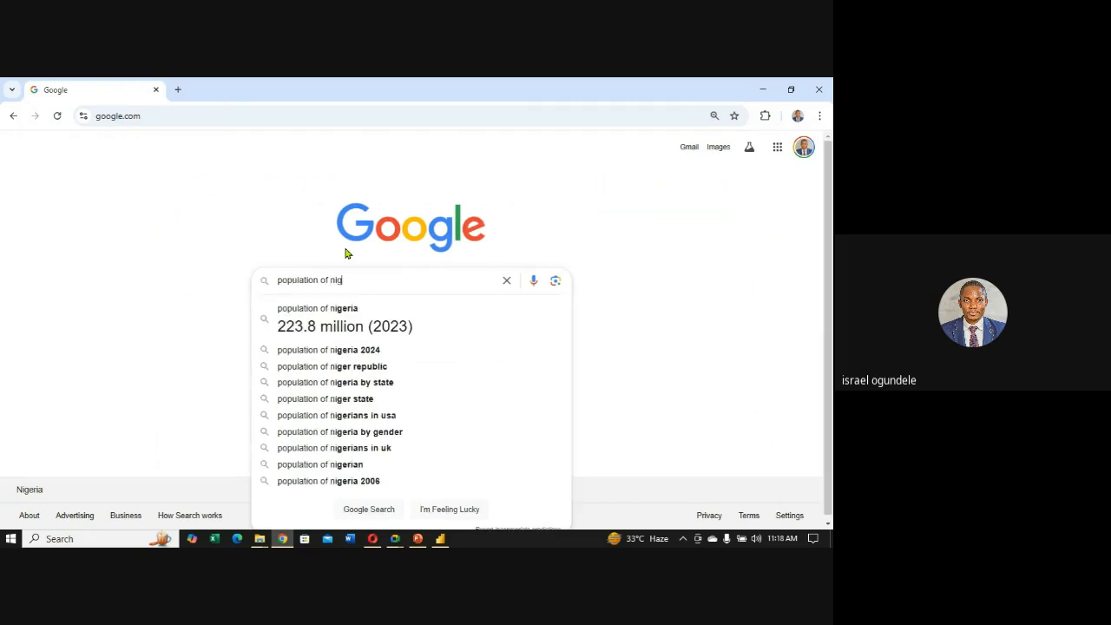
{"action": "type", "text": "eria b"}
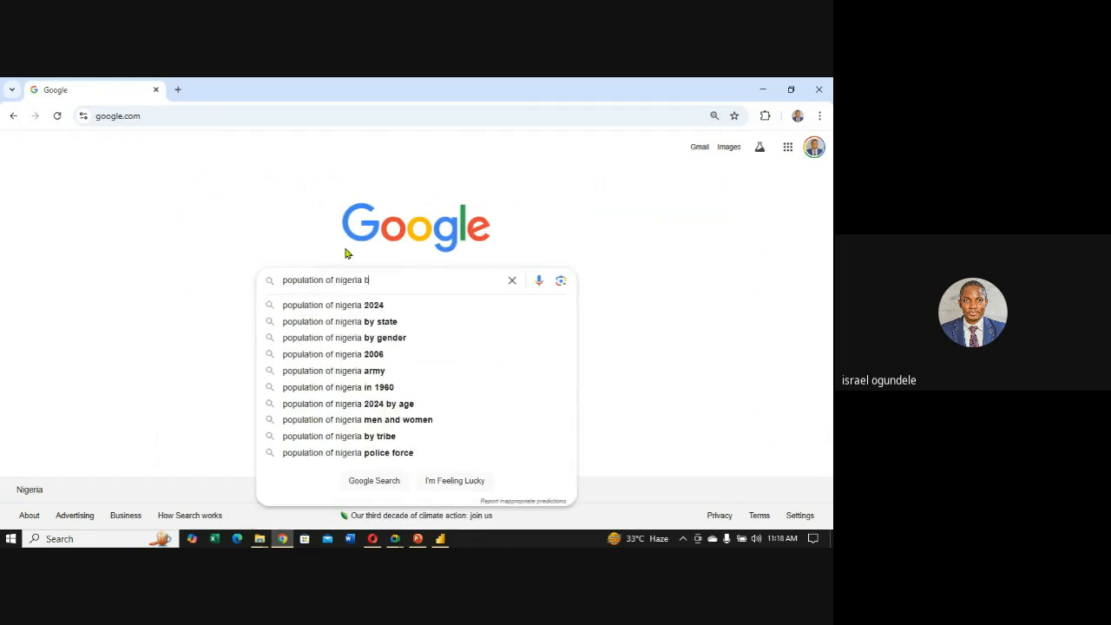
{"action": "type", "text": "a"}
{"action": "key", "text": "BackSpace"}
{"action": "key", "text": "BackSpace"}
{"action": "type", "text": "b"}
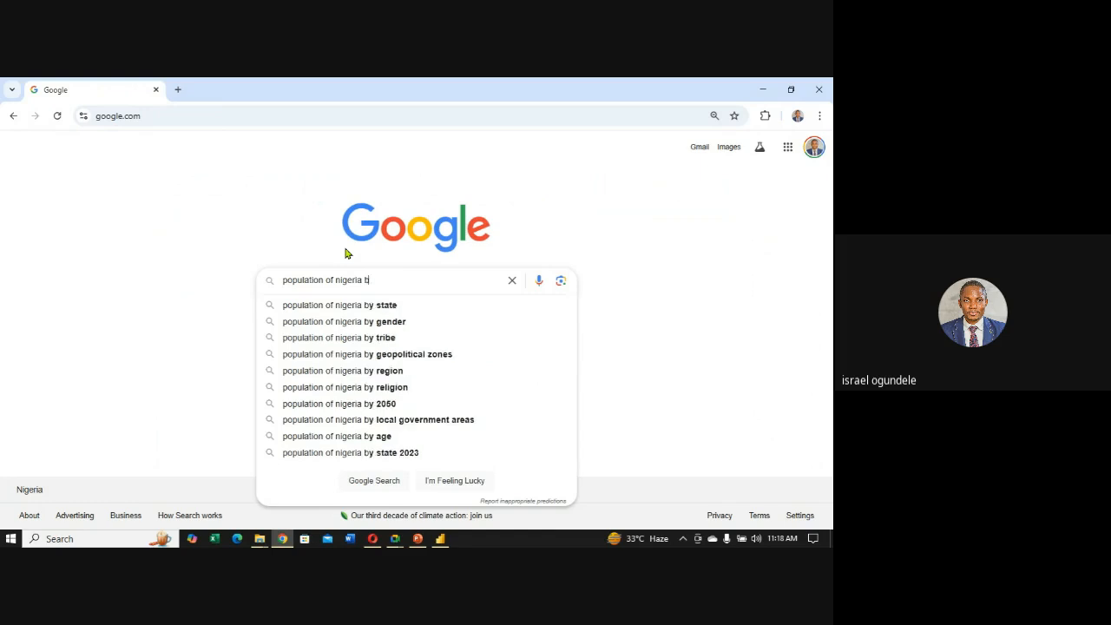
{"action": "type", "text": "y state"}
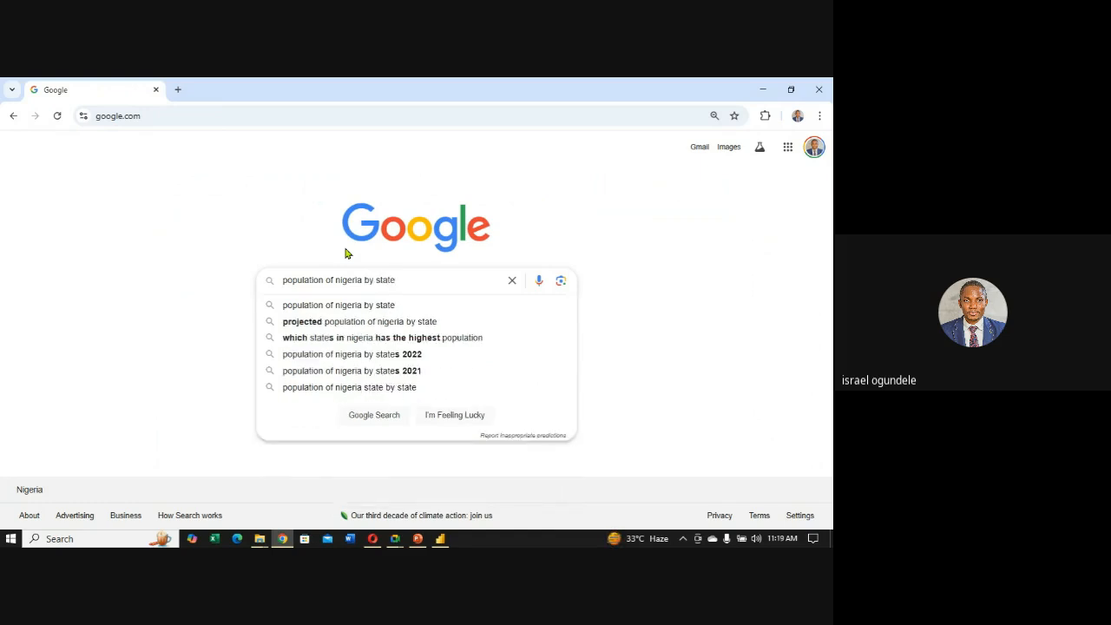
{"action": "key", "text": "Return"}
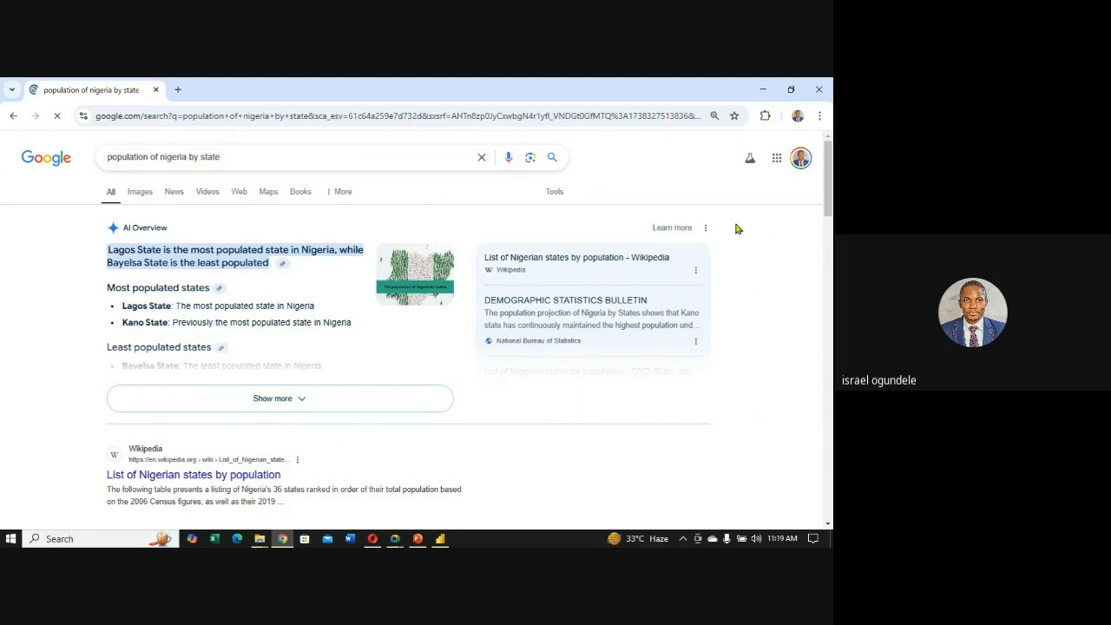
Open the Wikipedia article "List of Nigerian states by population" from the search results and examine its population table.
{"action": "left_click_drag", "start_coordinate": [830, 199], "coordinate": [809, 208]}
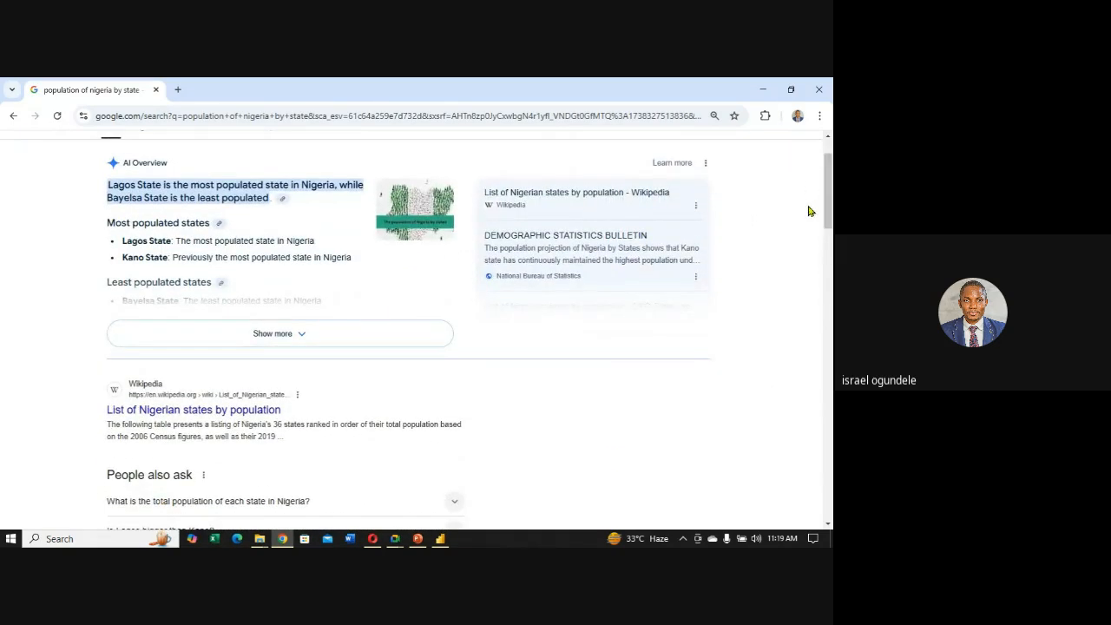
{"action": "left_click", "coordinate": [197, 416]}
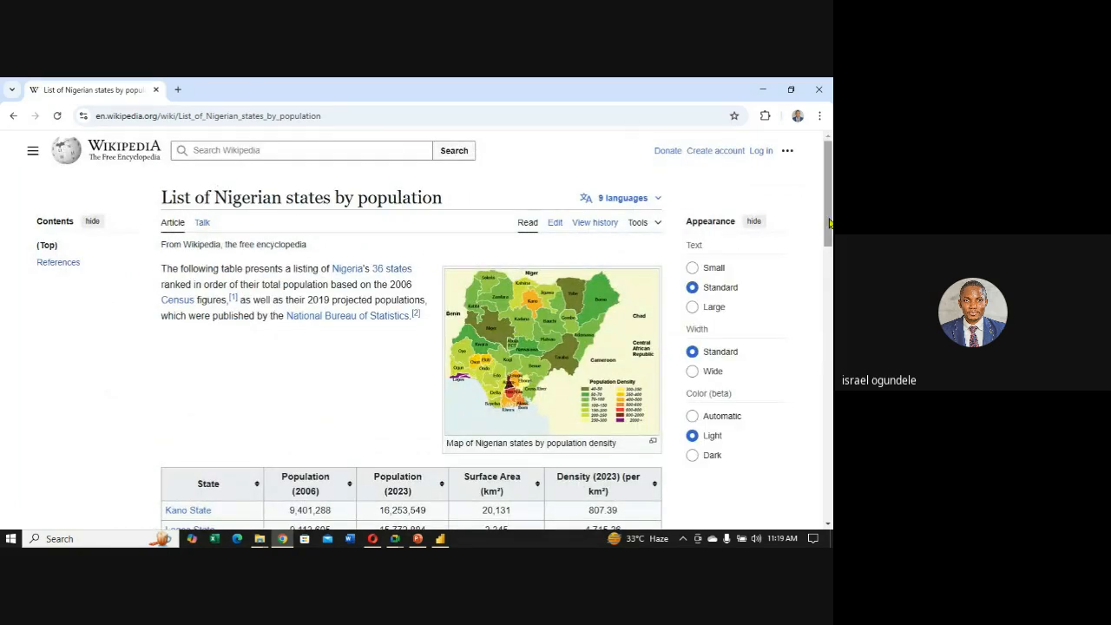
{"action": "left_click_drag", "start_coordinate": [829, 223], "coordinate": [829, 276]}
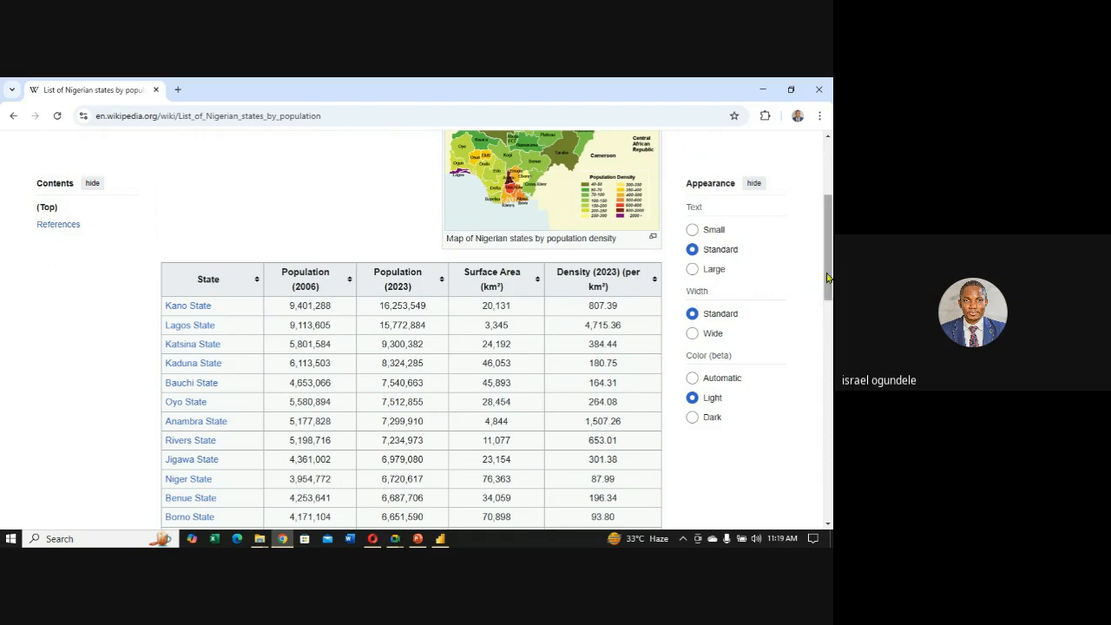
{"action": "left_click_drag", "start_coordinate": [829, 279], "coordinate": [757, 82]}
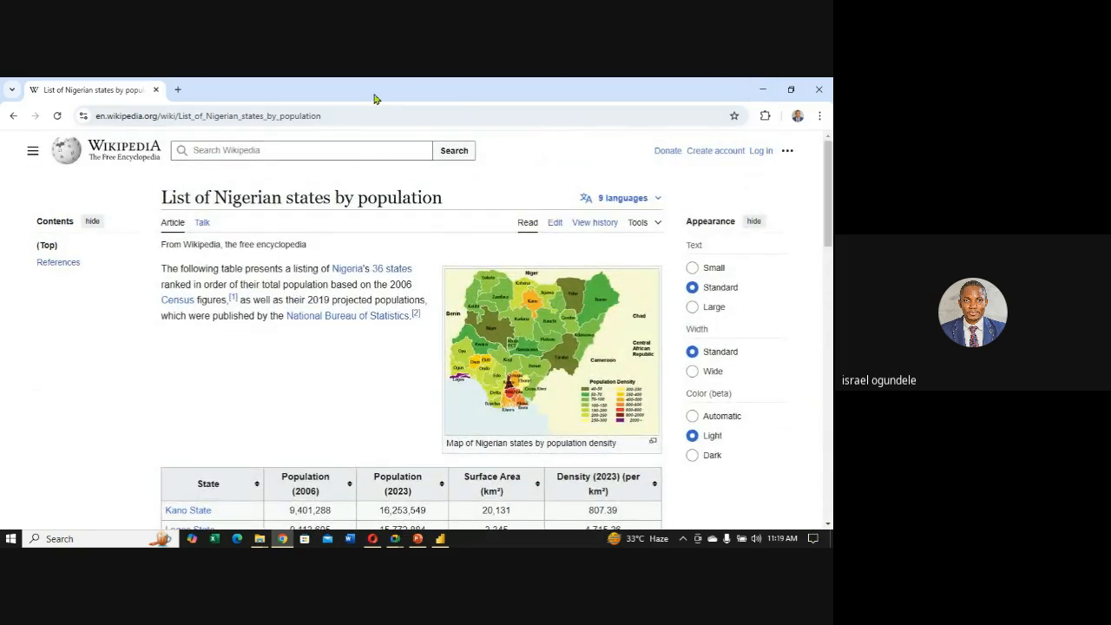
Copy the Wikipedia article's address and submit it as the web source URL in Power BI Desktop.
{"action": "left_click", "coordinate": [263, 117]}
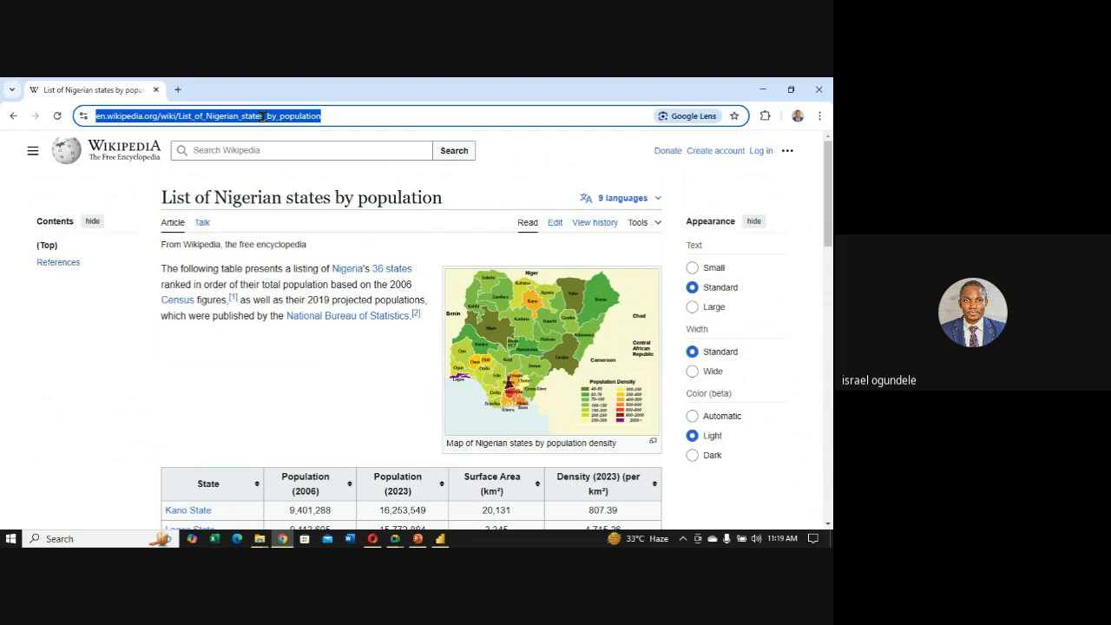
{"action": "left_click", "coordinate": [441, 540]}
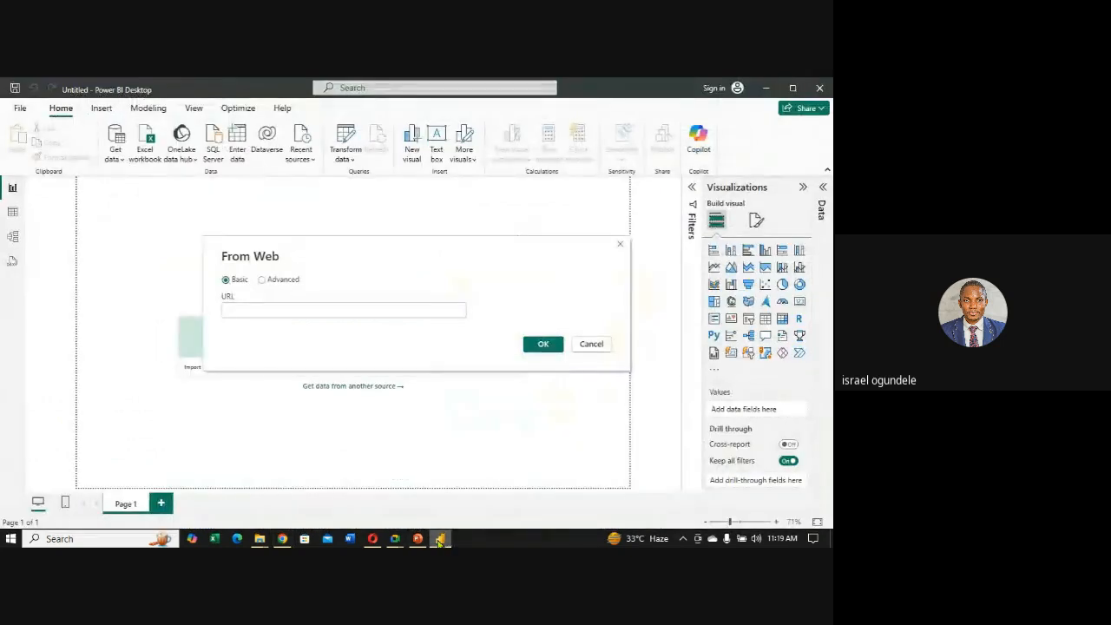
{"action": "left_click", "coordinate": [262, 308]}
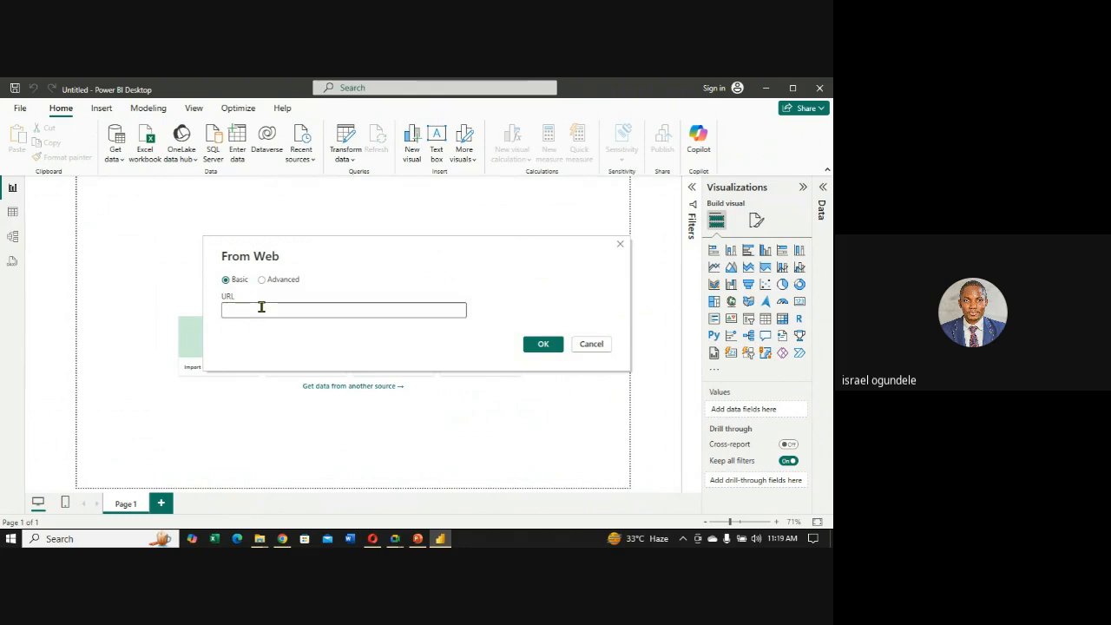
{"action": "type", "text": "https://en.wikipedia.org/wiki/List_of_Nigerian_states_by_population"}
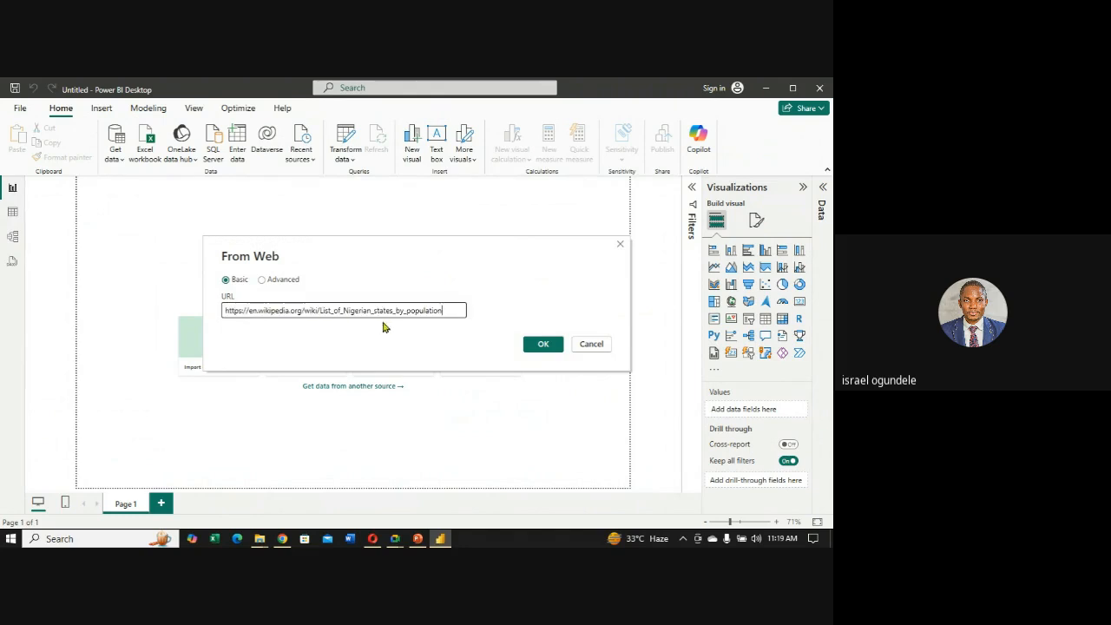
{"action": "left_click", "coordinate": [542, 347]}
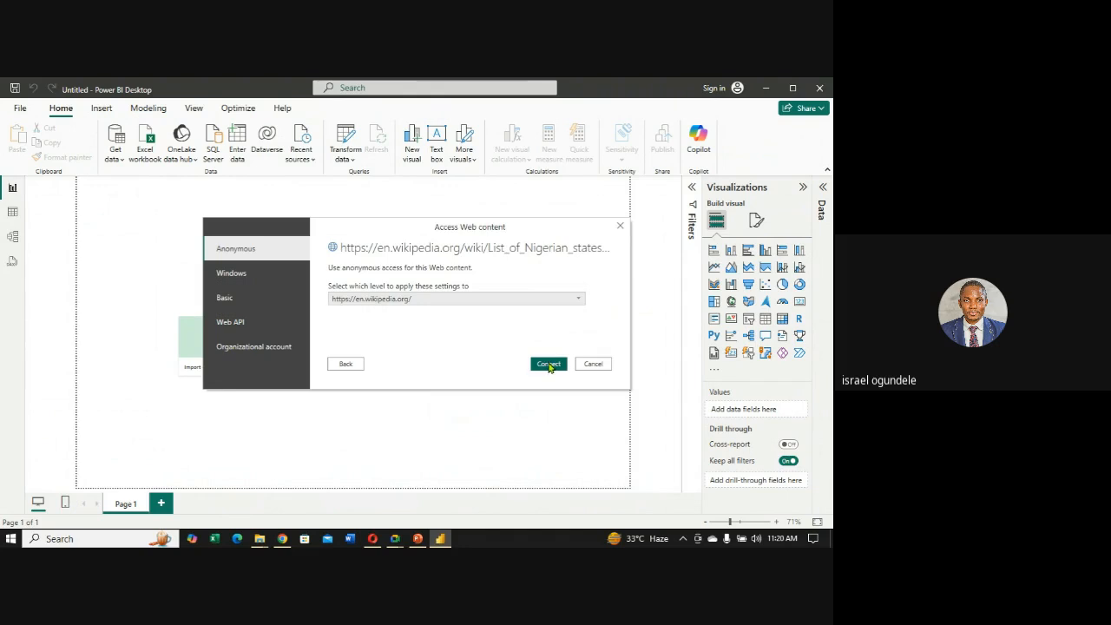
{"action": "left_click", "coordinate": [580, 299]}
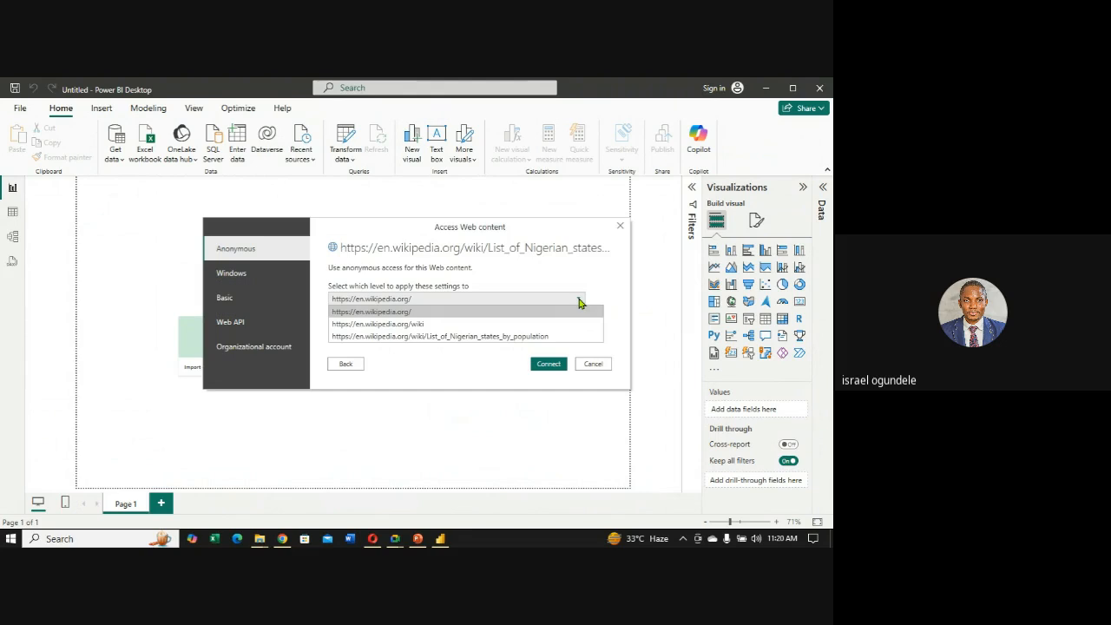
{"action": "left_click", "coordinate": [580, 301]}
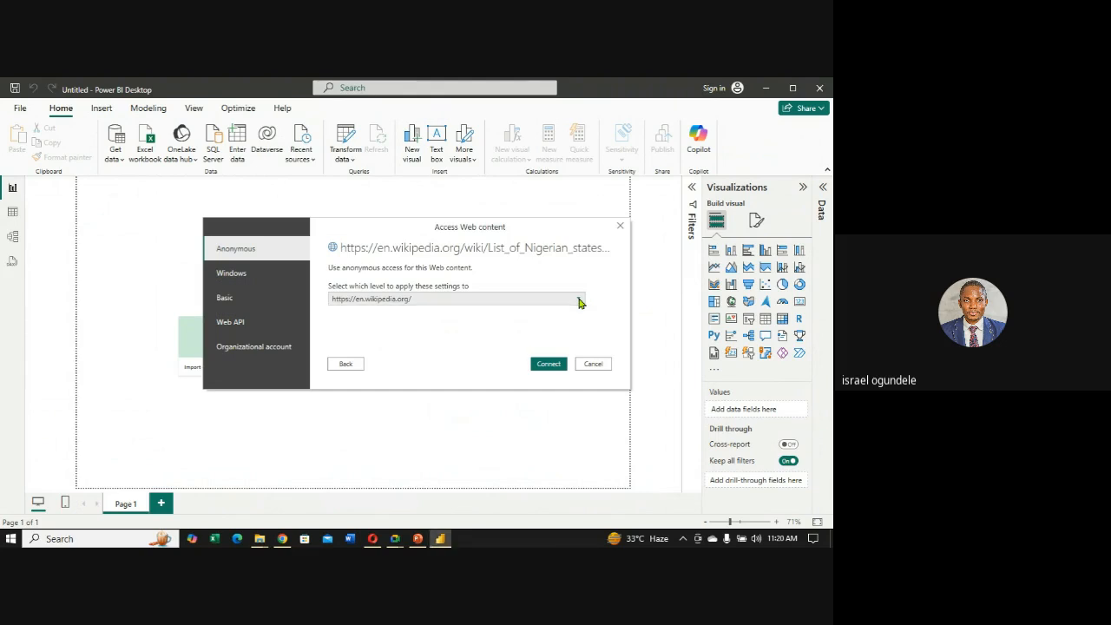
{"action": "left_click", "coordinate": [548, 365]}
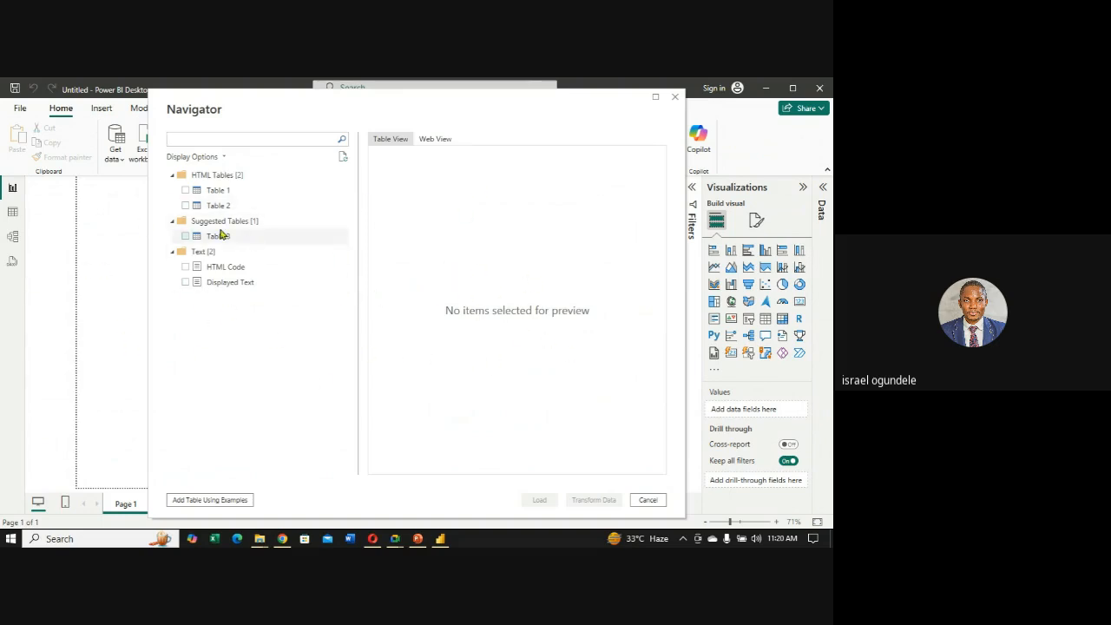
Select Table 1 from the HTML tables for import and preview its rows.
{"action": "left_click", "coordinate": [185, 190]}
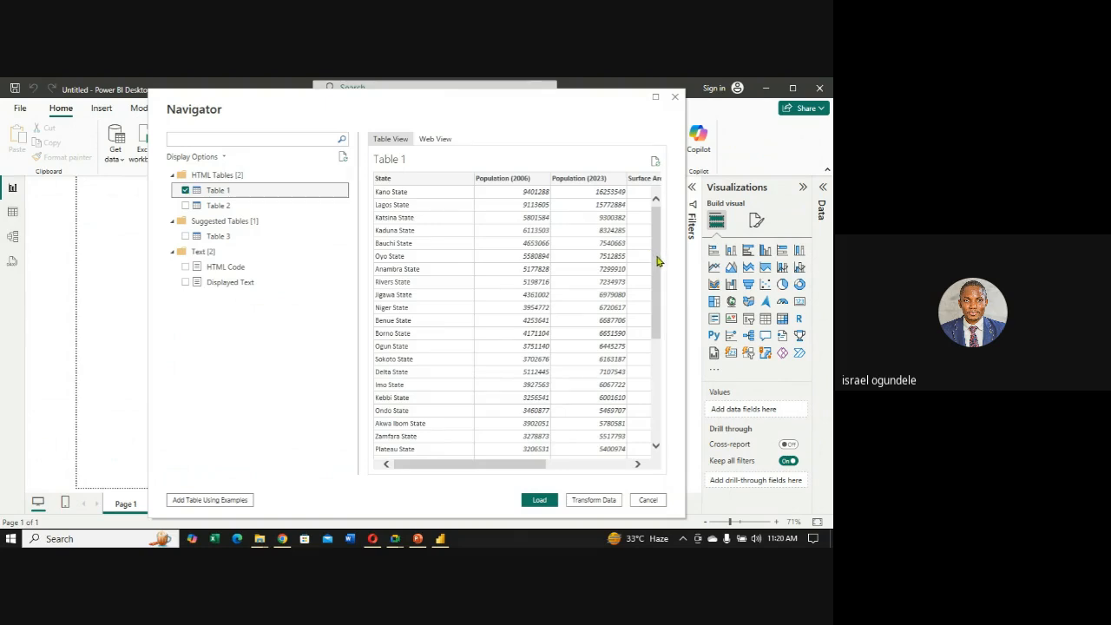
{"action": "left_click_drag", "start_coordinate": [658, 261], "coordinate": [644, 217]}
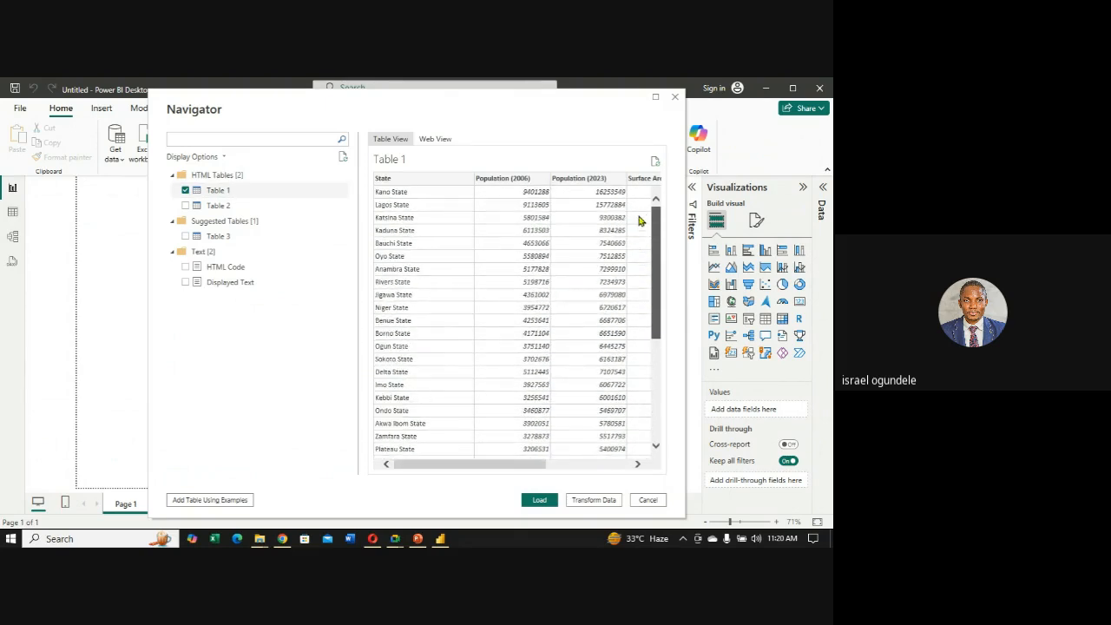
Compare the state population table on the Wikipedia page in Chrome with the Table 1 preview in Power BI Desktop.
{"action": "left_click", "coordinate": [283, 540]}
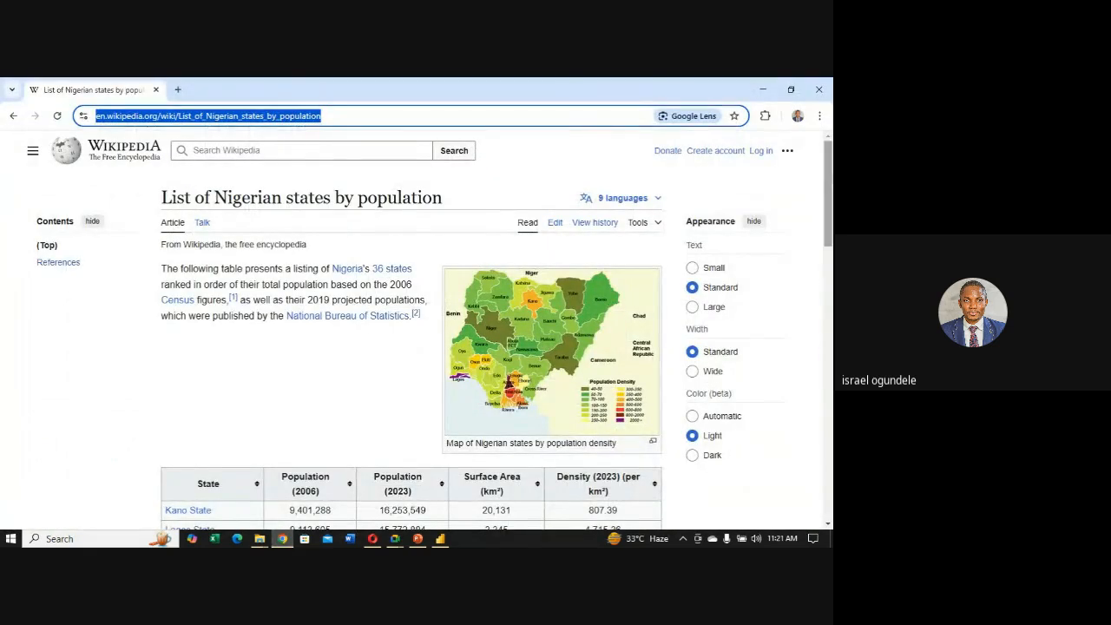
{"action": "mouse_move", "coordinate": [829, 177]}
{"action": "left_mouse_down"}
{"action": "mouse_move", "coordinate": [820, 218]}
{"action": "mouse_move", "coordinate": [816, 182]}
{"action": "left_mouse_up"}
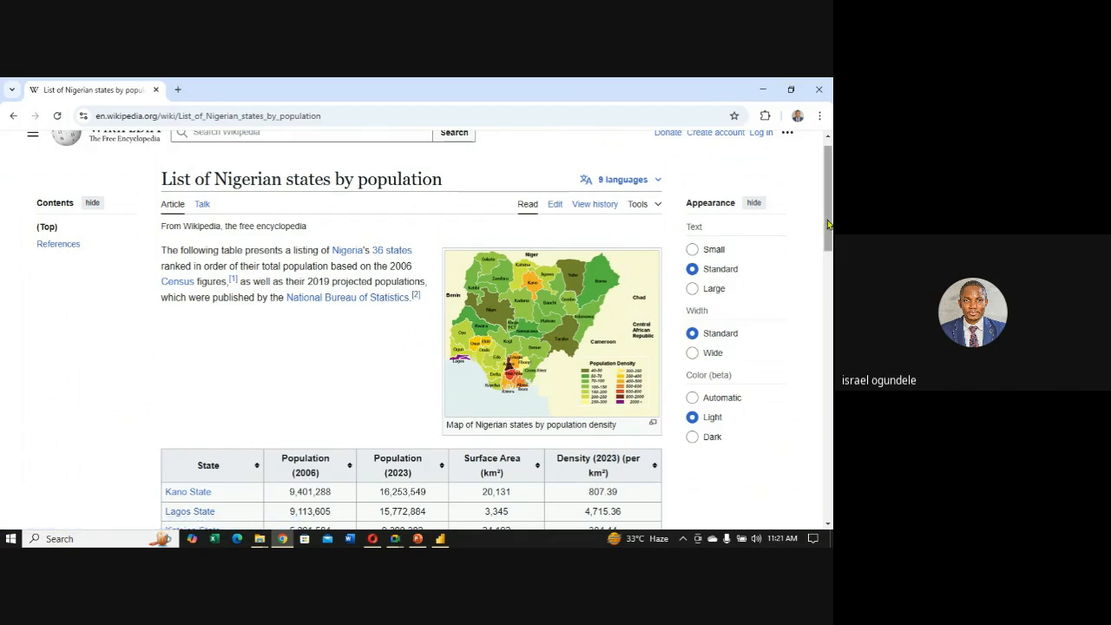
{"action": "left_click_drag", "start_coordinate": [820, 219], "coordinate": [820, 279]}
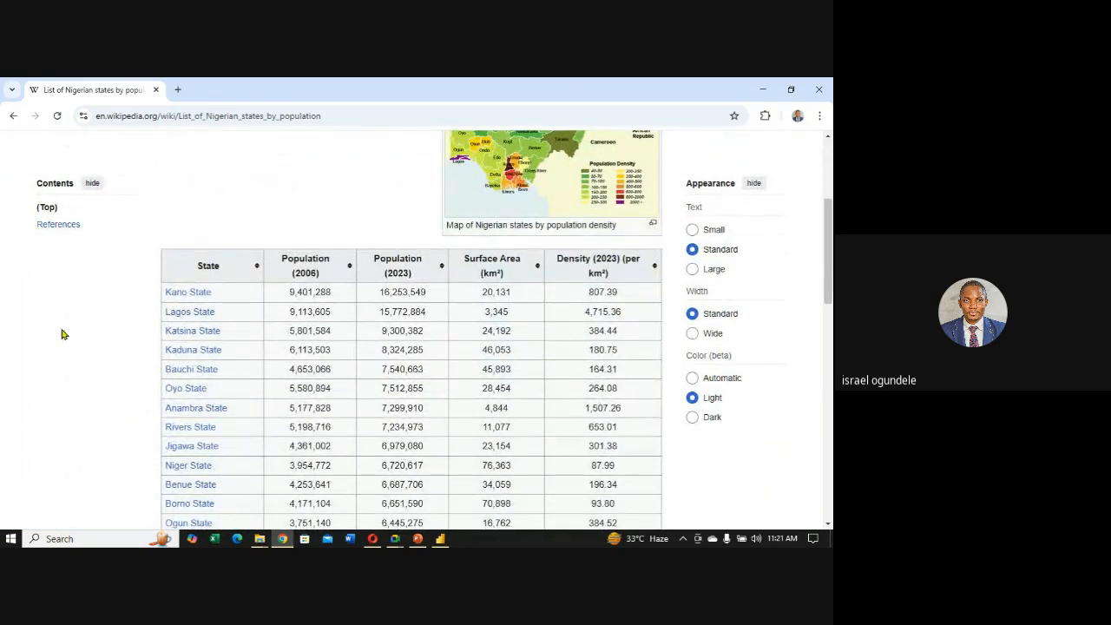
{"action": "left_click", "coordinate": [441, 539]}
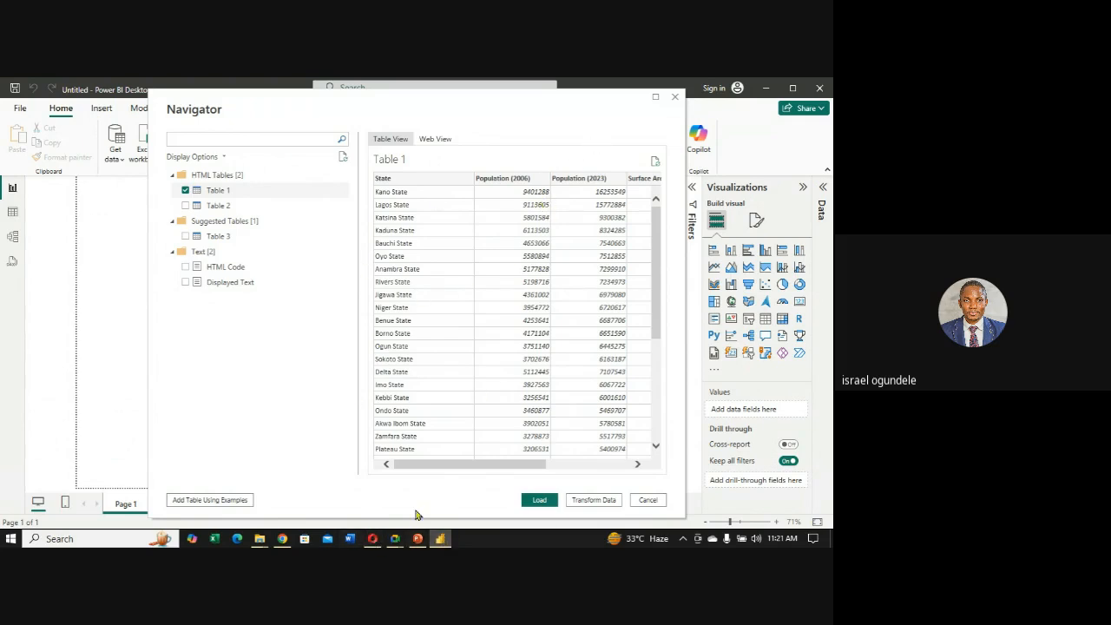
{"action": "left_click", "coordinate": [283, 539]}
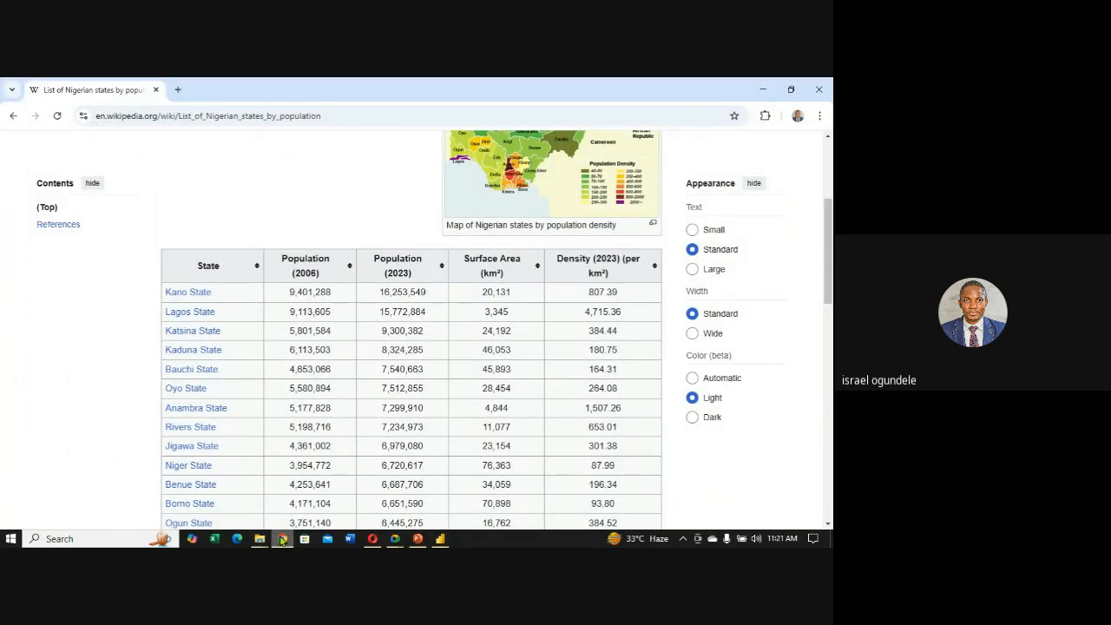
{"action": "left_click", "coordinate": [282, 539]}
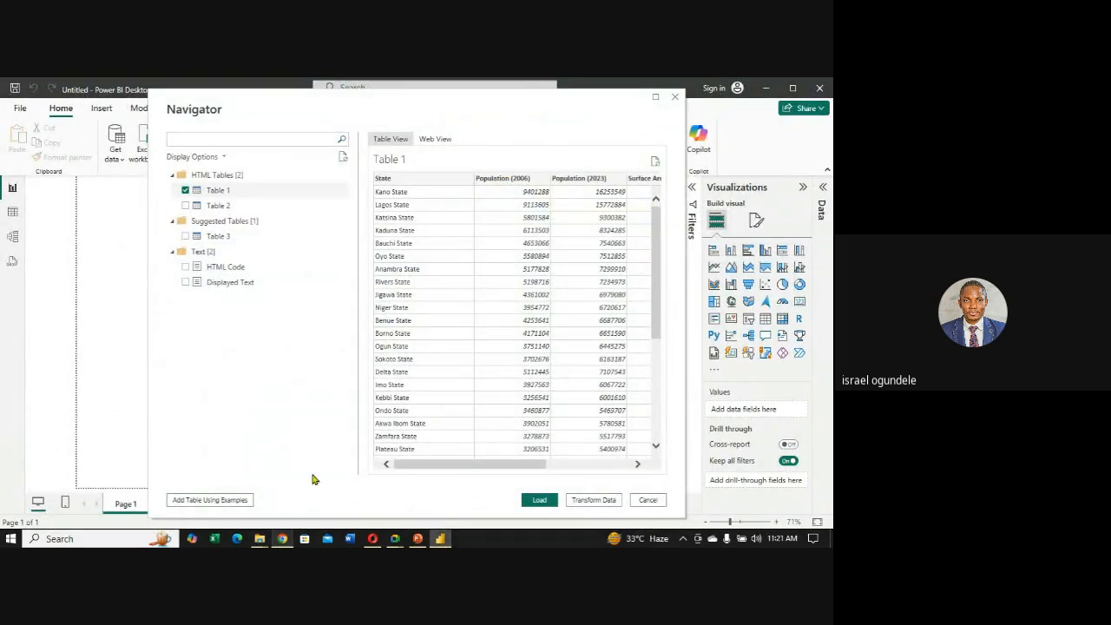
{"action": "left_click_drag", "start_coordinate": [498, 464], "coordinate": [424, 422]}
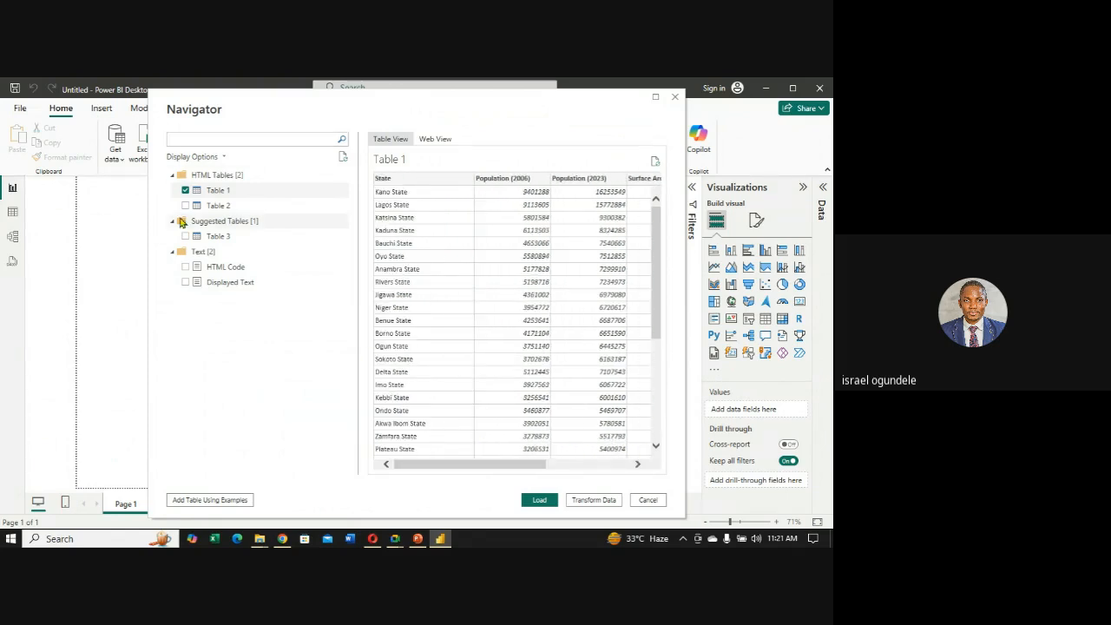
Preview Table 2, Table 3, HTML Code, Displayed Text and Table 1 from the web source, and cancel the import.
{"action": "left_click", "coordinate": [185, 206]}
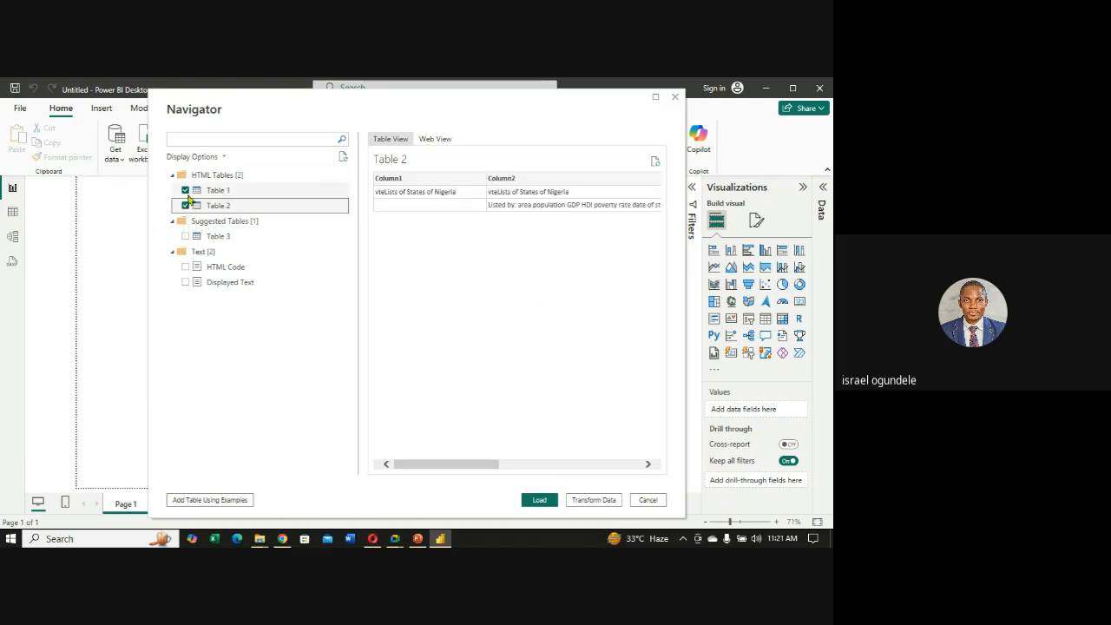
{"action": "left_click", "coordinate": [185, 191]}
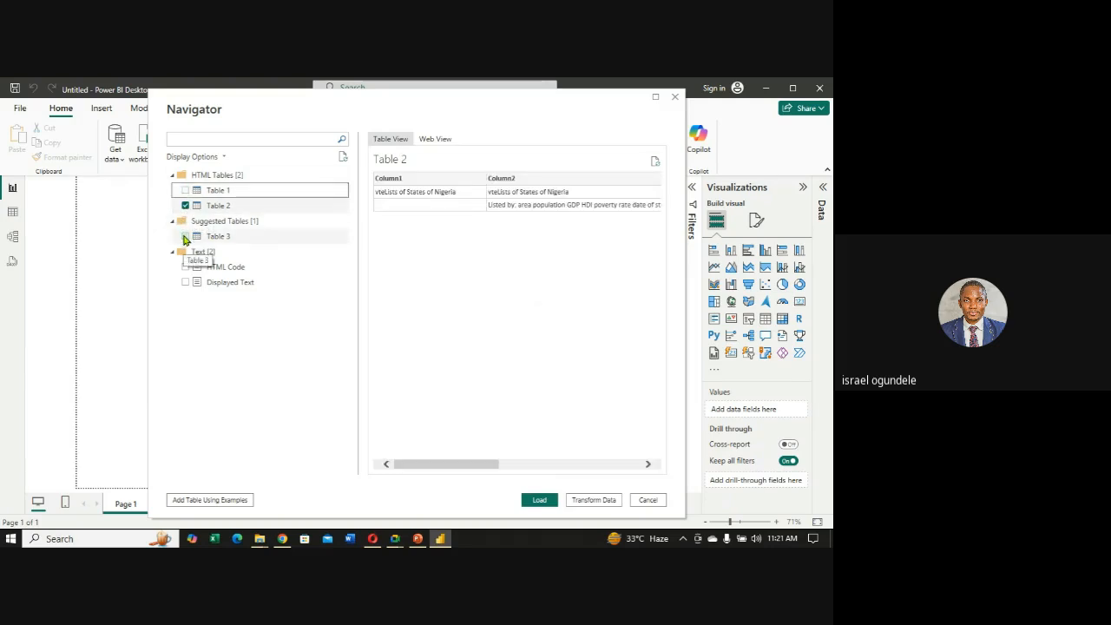
{"action": "left_click", "coordinate": [185, 237]}
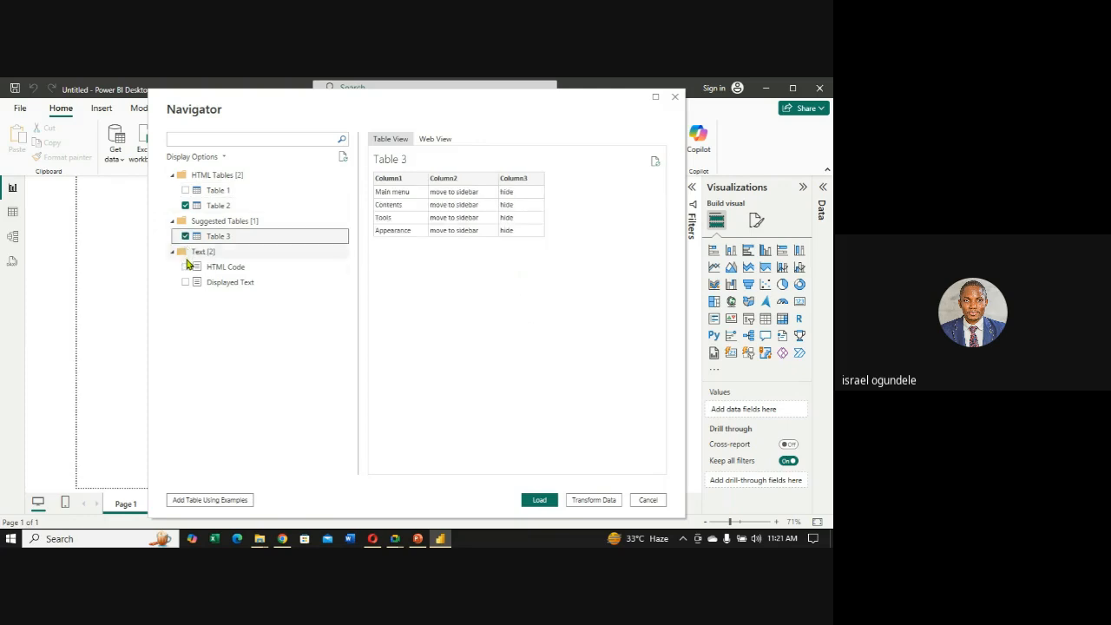
{"action": "left_click", "coordinate": [185, 267]}
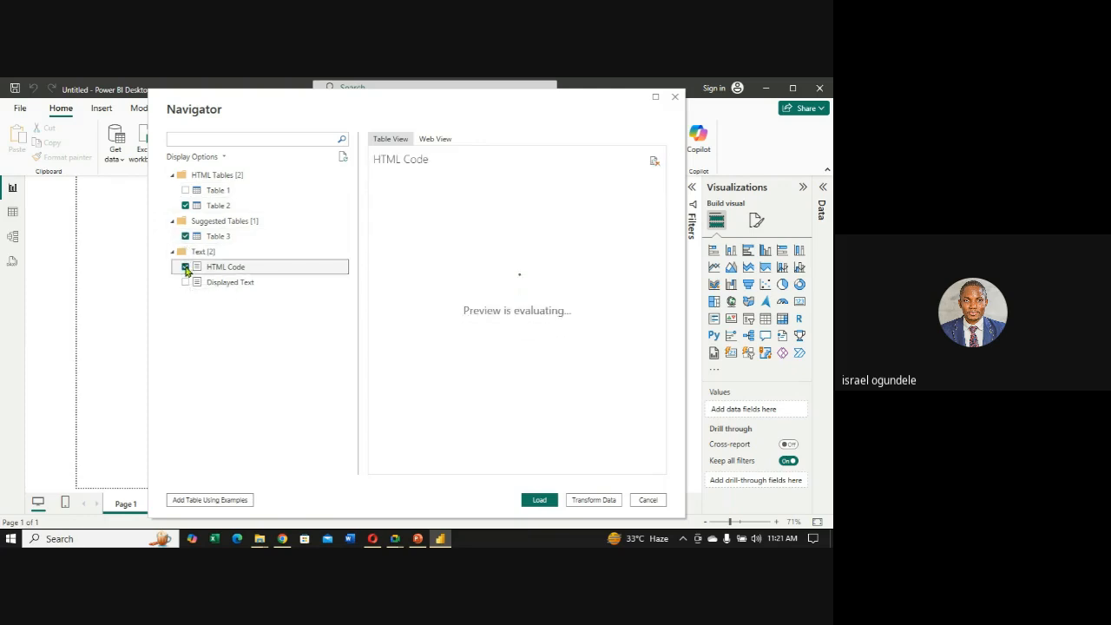
{"action": "left_click", "coordinate": [185, 283]}
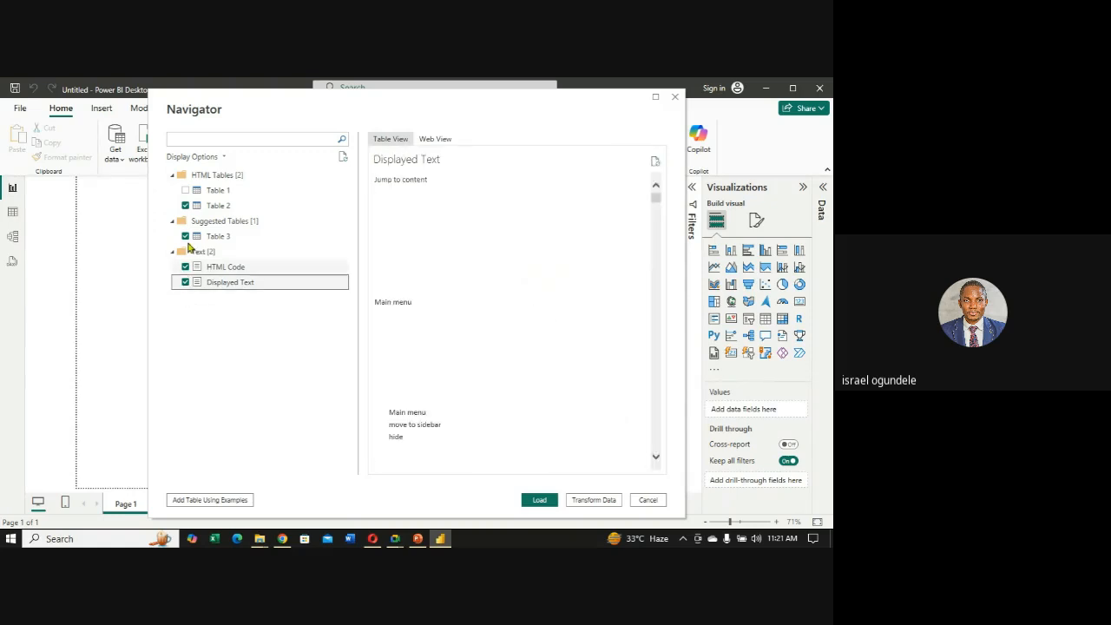
{"action": "left_click", "coordinate": [184, 191]}
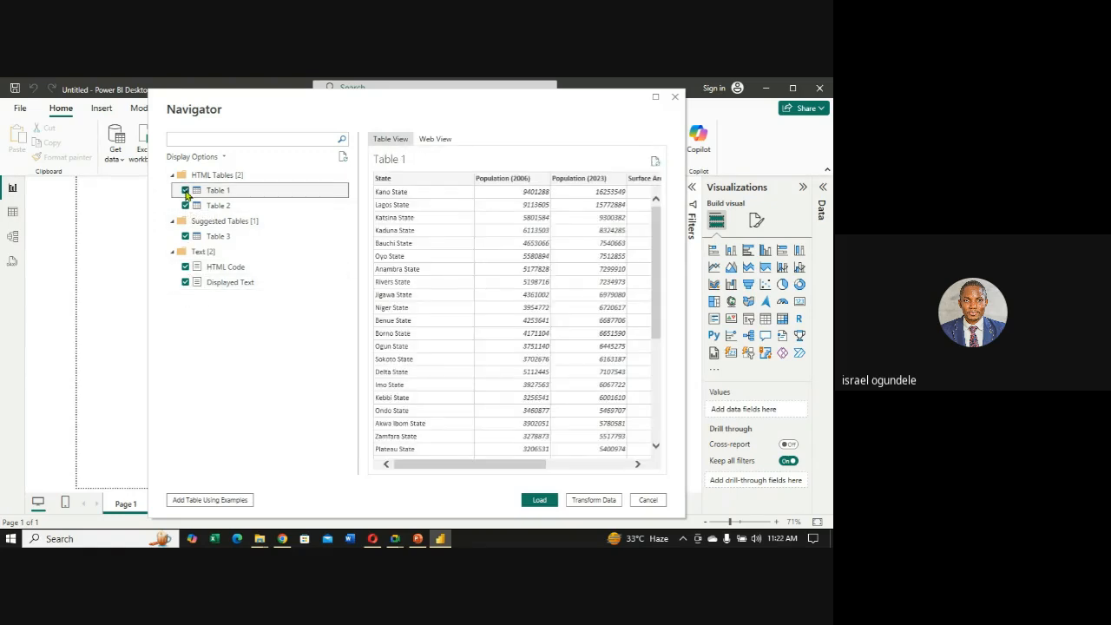
{"action": "mouse_move", "coordinate": [374, 540]}
{"action": "left_click", "coordinate": [645, 503]}
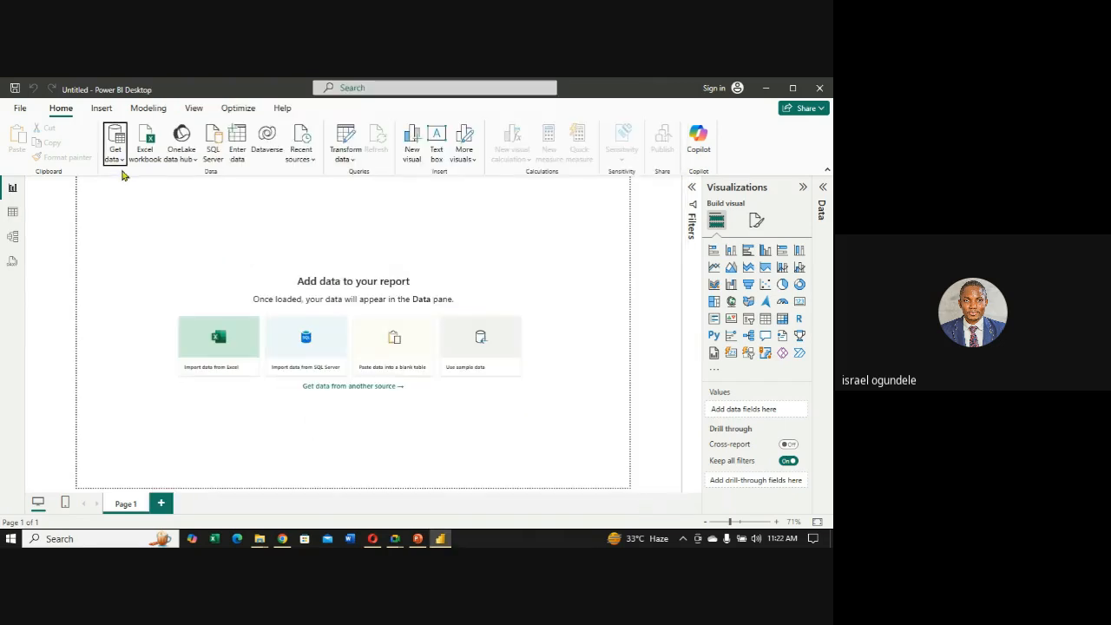
Browse the complete list of Get Data connectors from file and database sources to online services, and close it without connecting.
{"action": "left_click", "coordinate": [116, 149]}
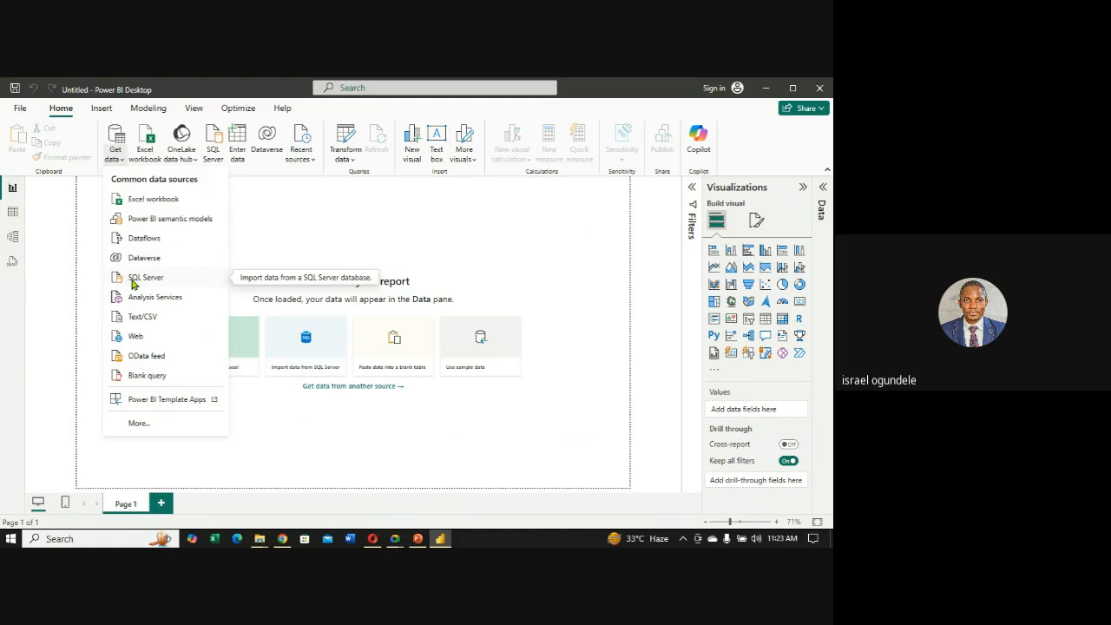
{"action": "left_click", "coordinate": [139, 424]}
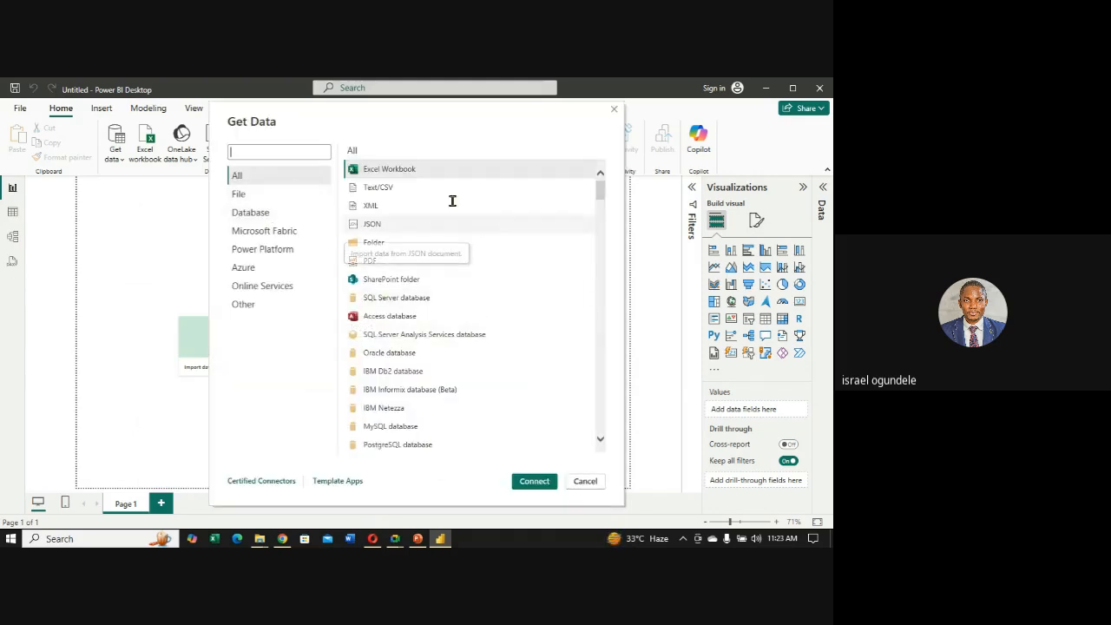
{"action": "left_click_drag", "start_coordinate": [601, 193], "coordinate": [601, 205]}
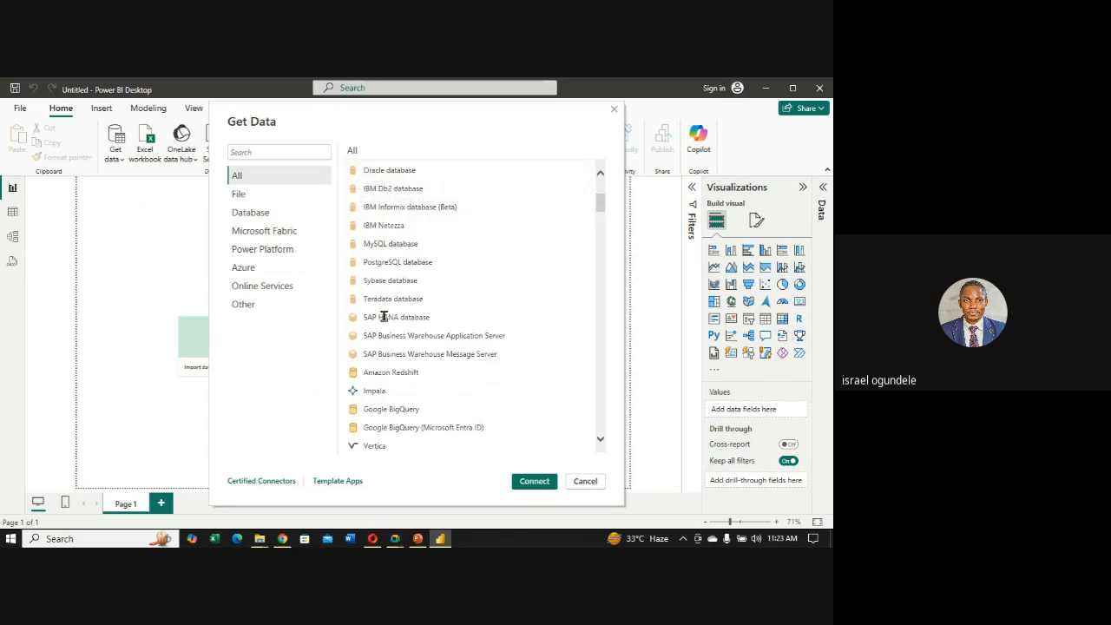
{"action": "left_click_drag", "start_coordinate": [600, 205], "coordinate": [585, 382]}
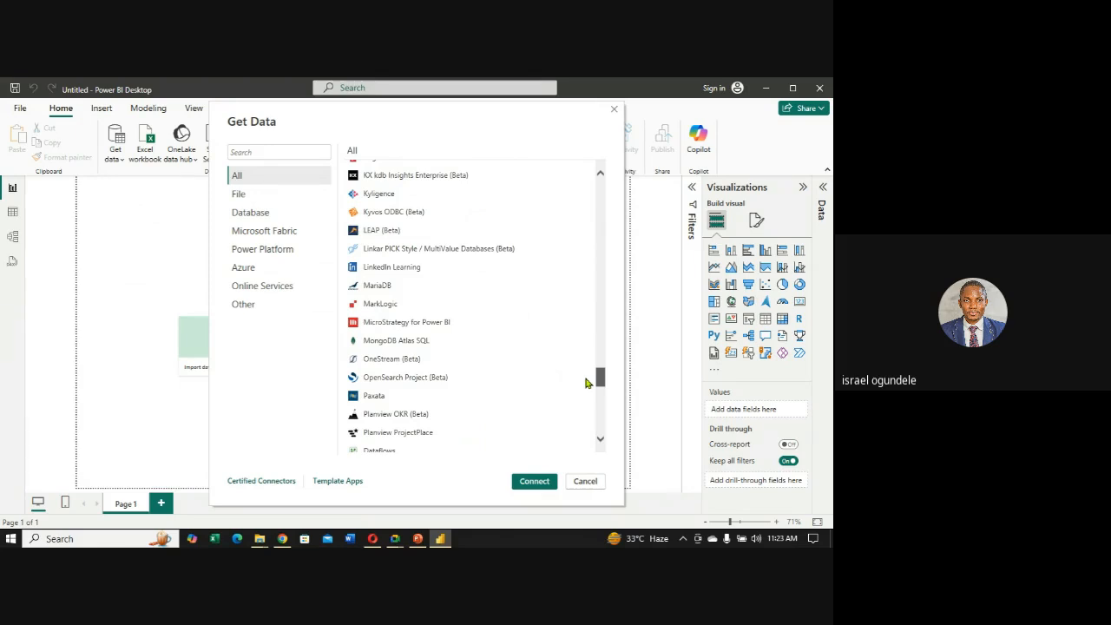
{"action": "left_click_drag", "start_coordinate": [586, 382], "coordinate": [566, 154]}
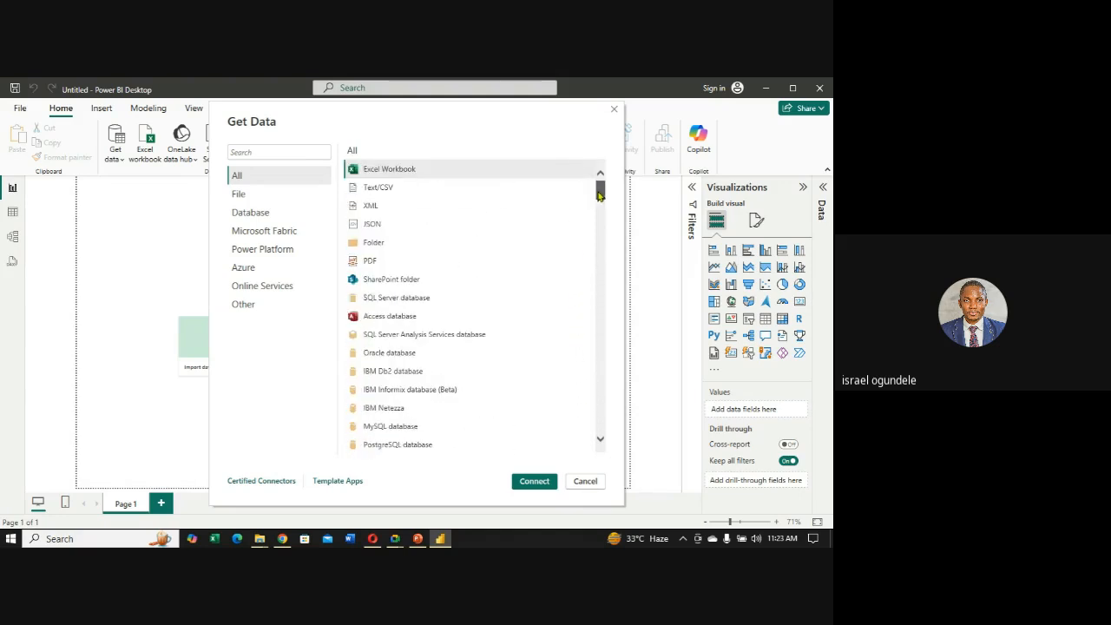
{"action": "left_click_drag", "start_coordinate": [599, 191], "coordinate": [596, 245]}
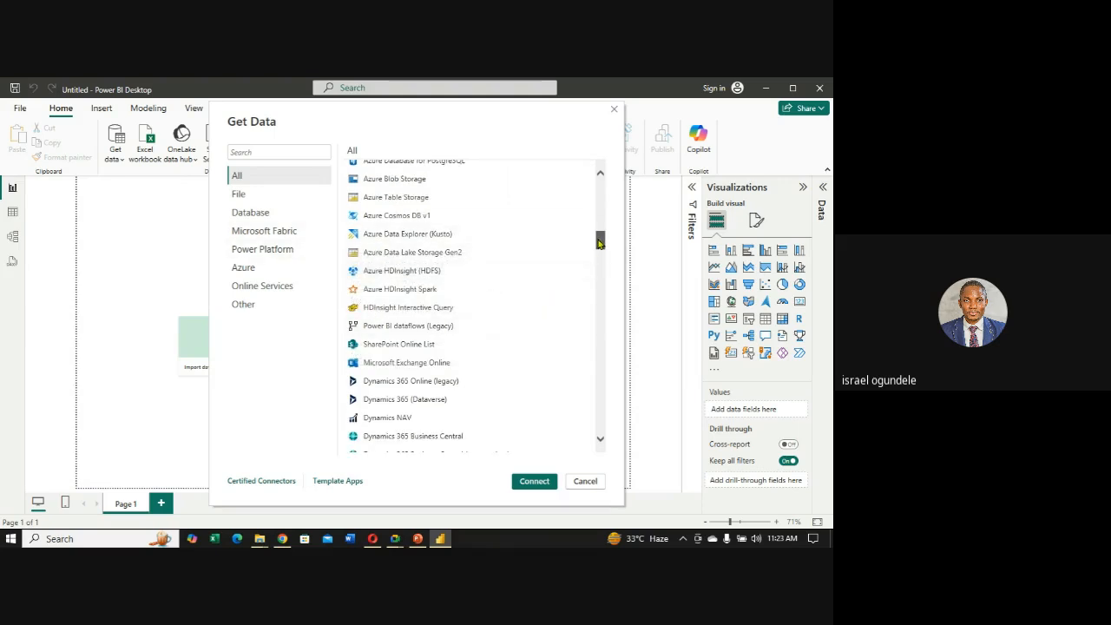
{"action": "left_click_drag", "start_coordinate": [598, 244], "coordinate": [597, 322]}
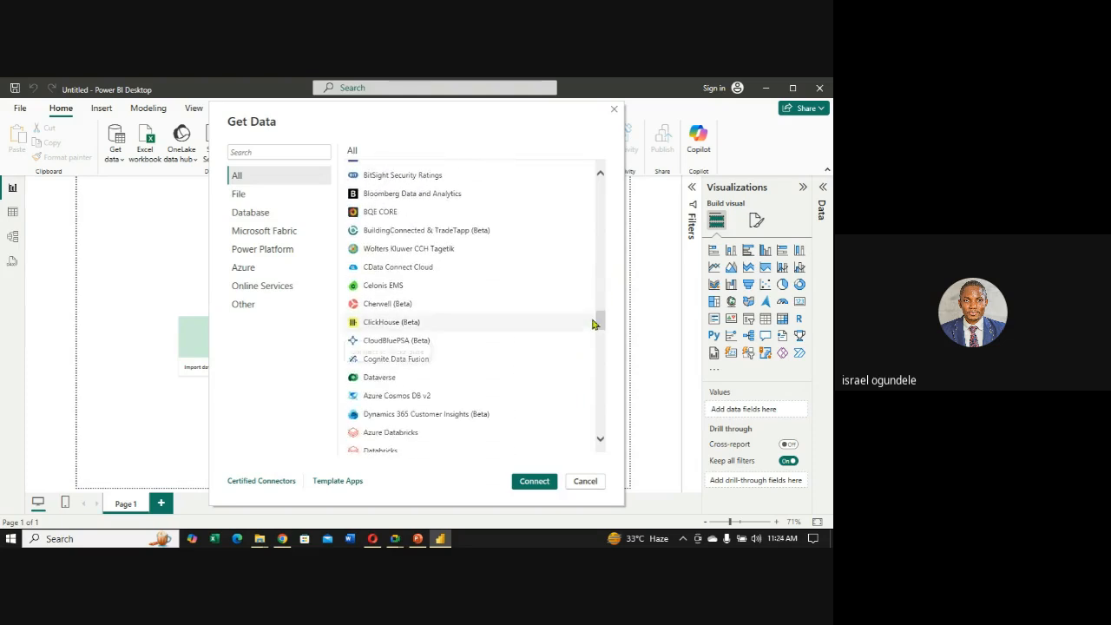
{"action": "left_click", "coordinate": [613, 111]}
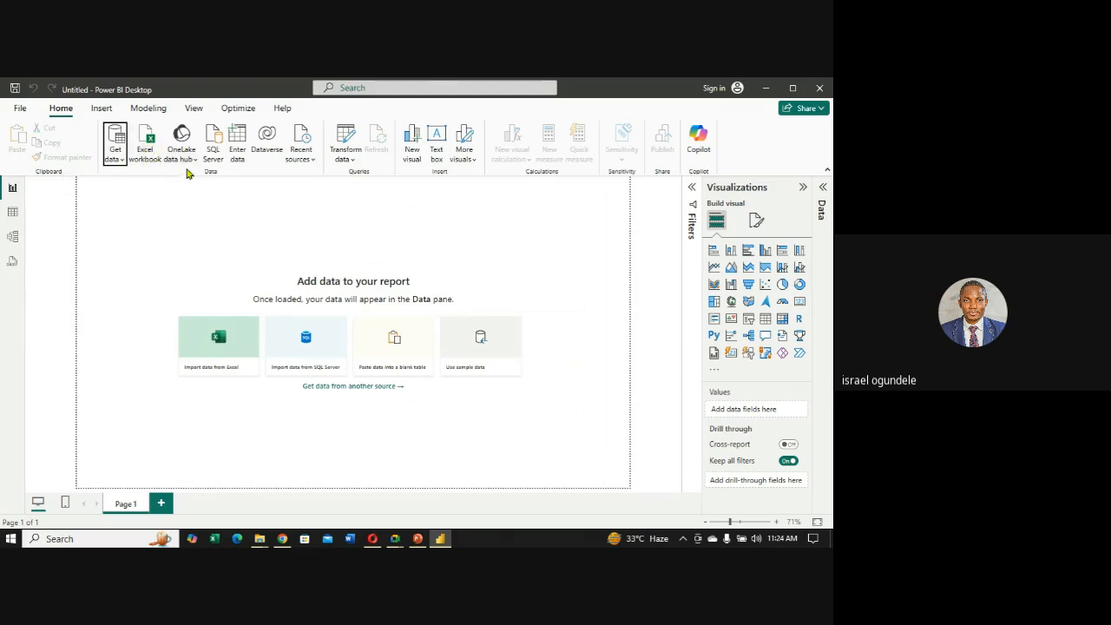
Review the Insert, Modeling, View and Optimize command sets, and return to the Home commands.
{"action": "left_click", "coordinate": [124, 163]}
{"action": "left_click", "coordinate": [102, 109]}
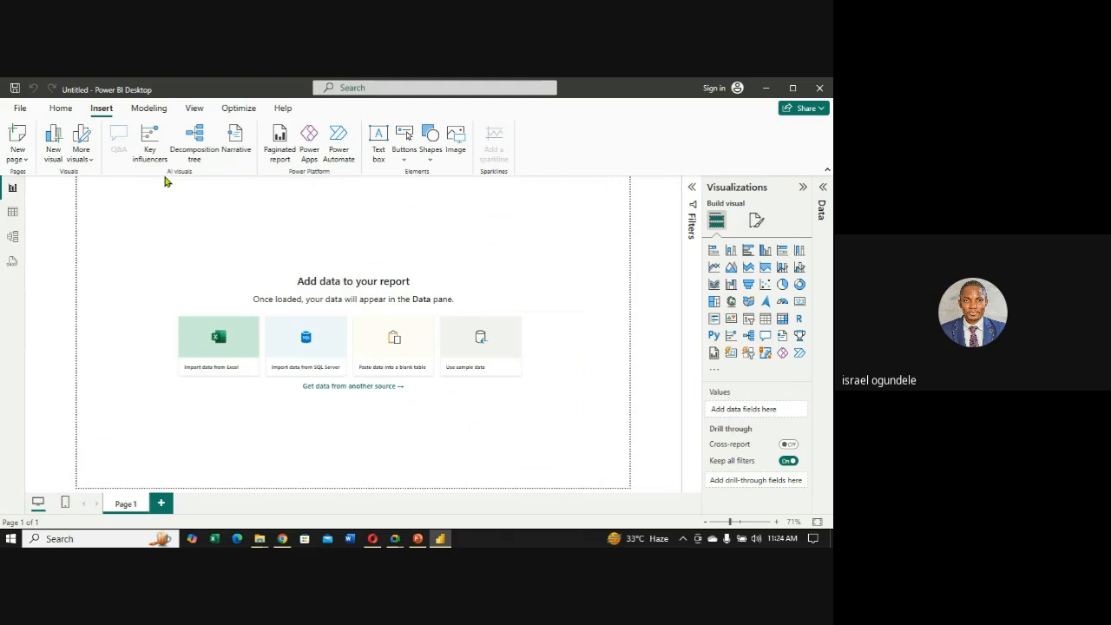
{"action": "left_click", "coordinate": [145, 113]}
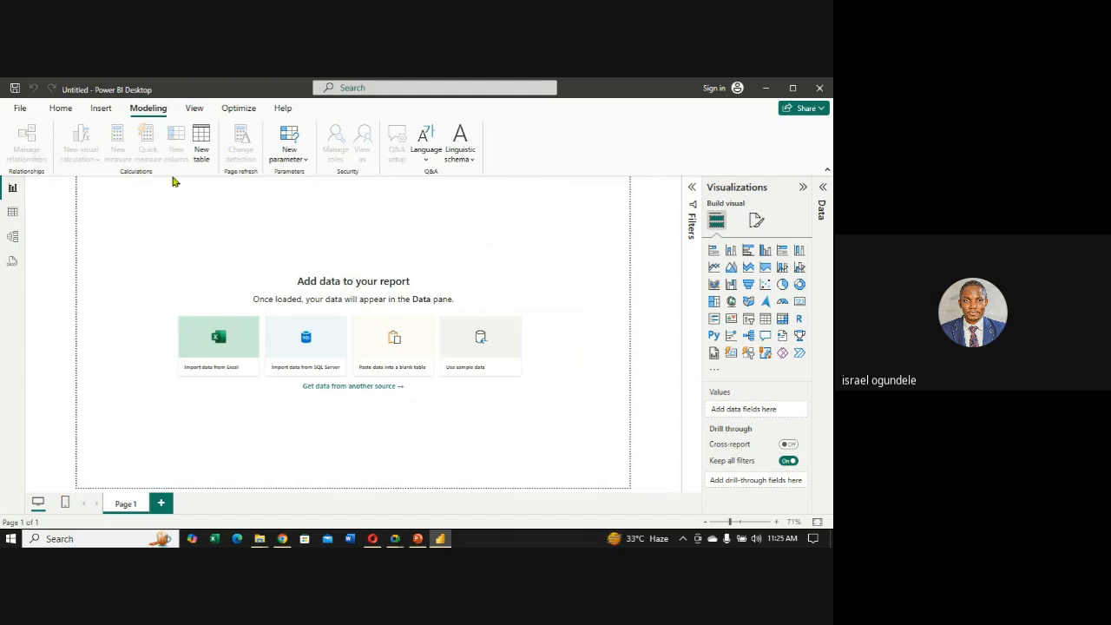
{"action": "left_click", "coordinate": [195, 108]}
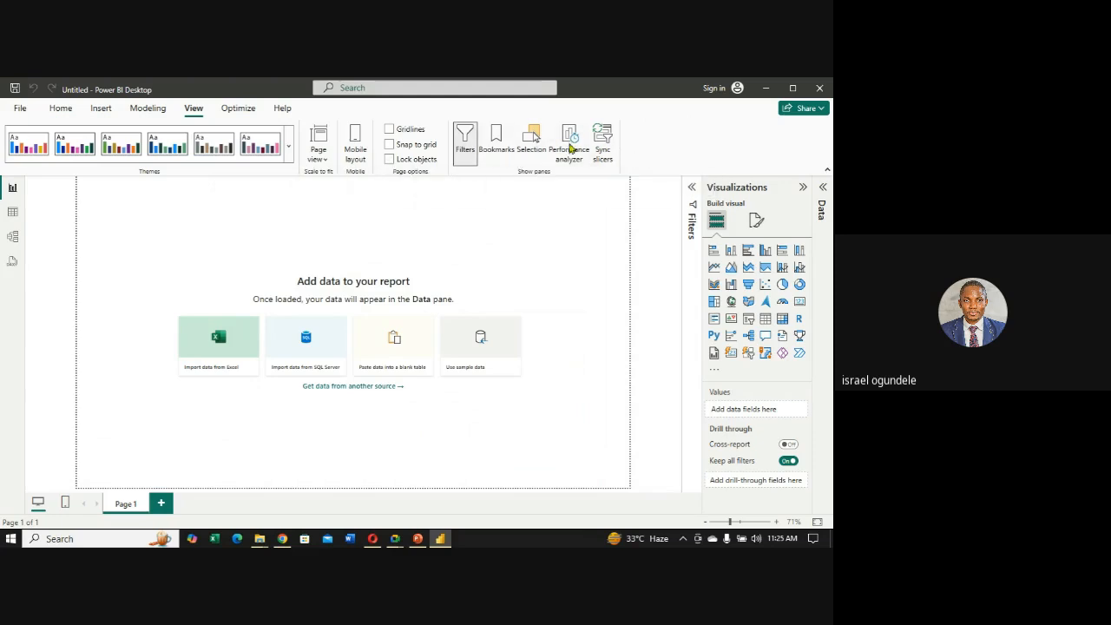
{"action": "left_click", "coordinate": [240, 110]}
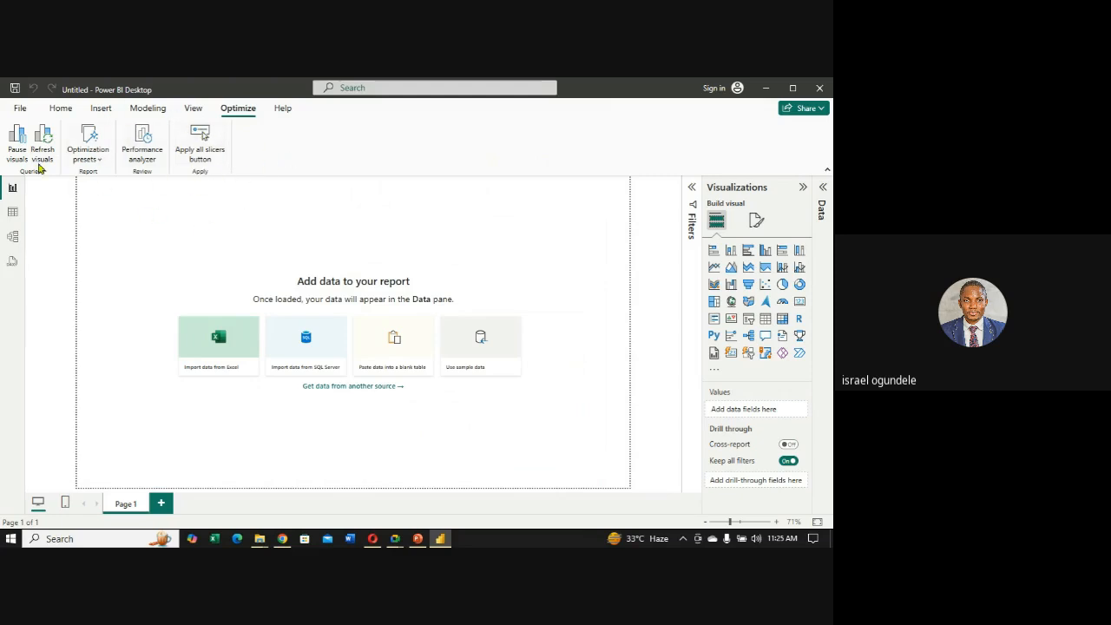
{"action": "left_click", "coordinate": [61, 108]}
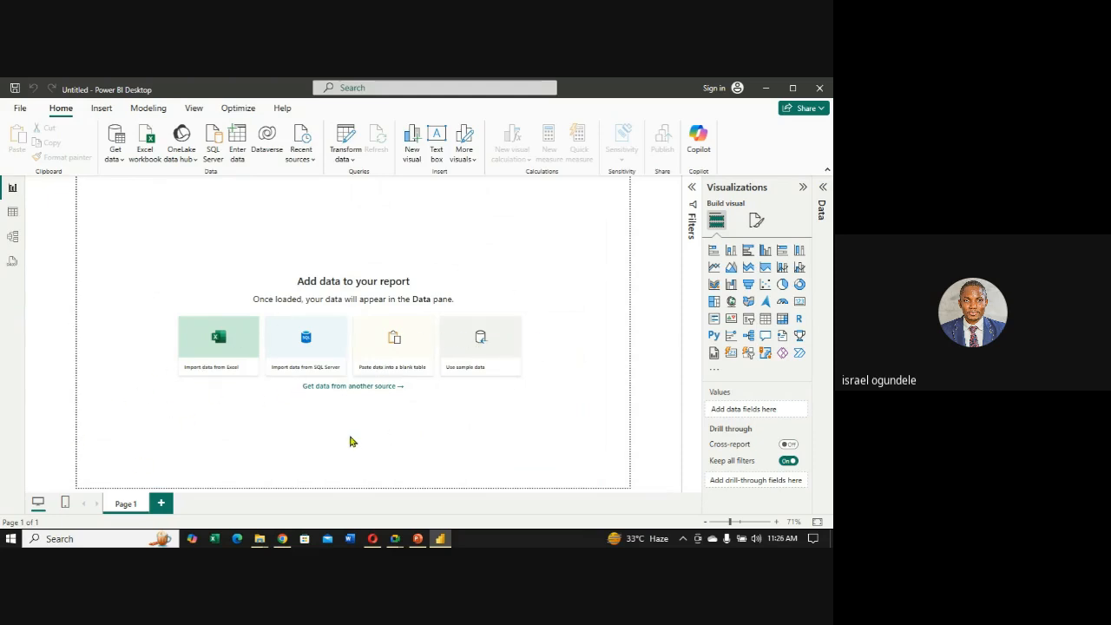
Check the common data sources and the Get data from another source option on the blank canvas, and close the connector list.
{"action": "left_click", "coordinate": [124, 164]}
{"action": "left_click", "coordinate": [124, 164]}
{"action": "left_click", "coordinate": [124, 164]}
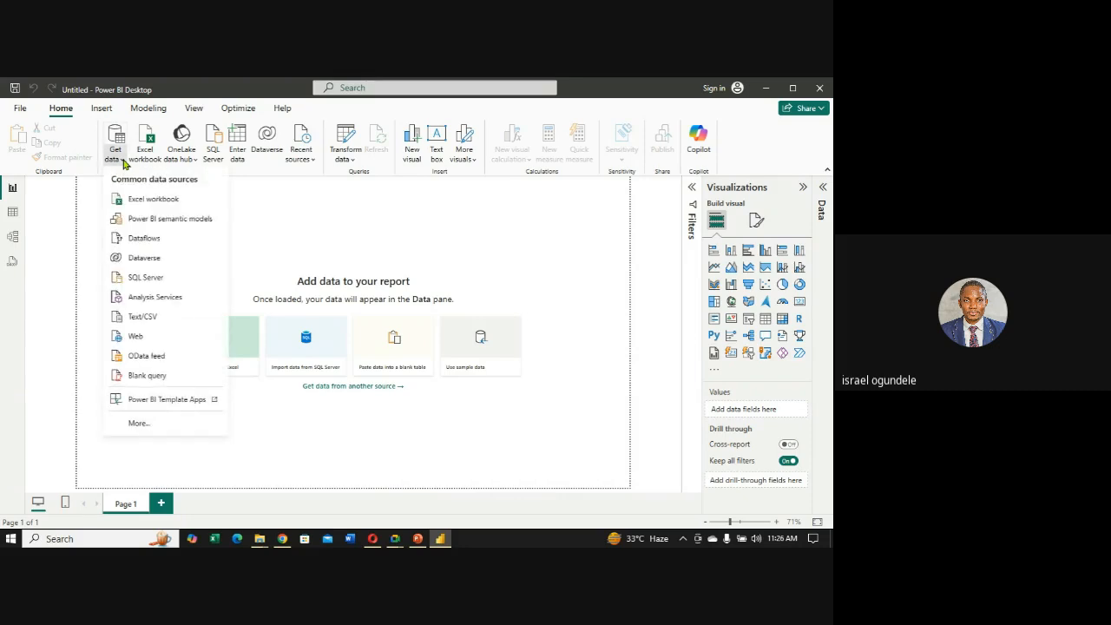
{"action": "left_click", "coordinate": [124, 164]}
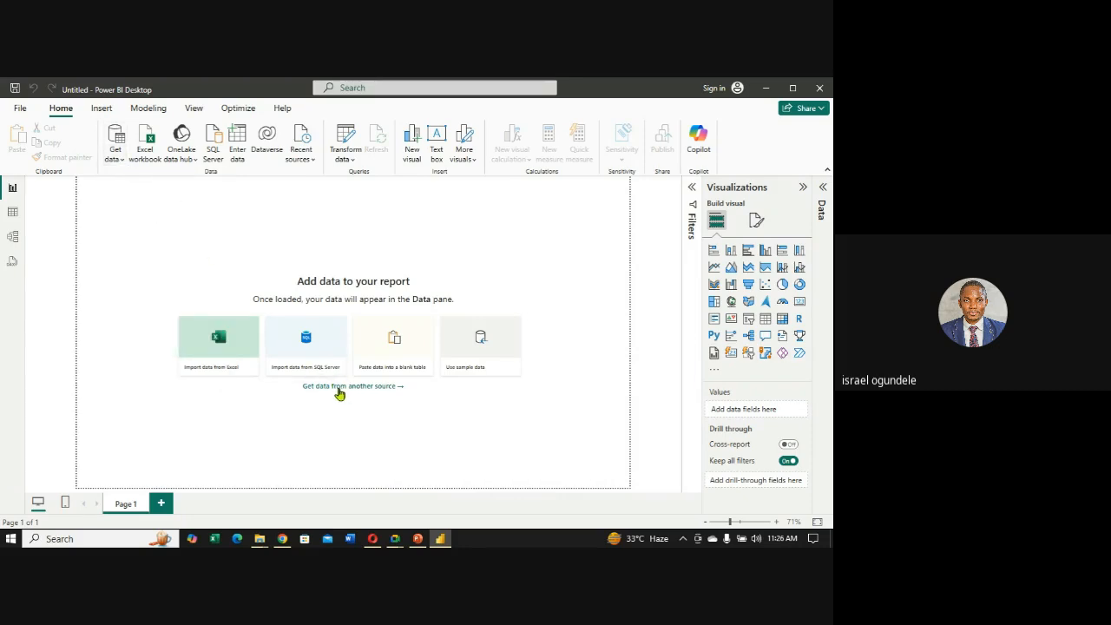
{"action": "left_click", "coordinate": [380, 387]}
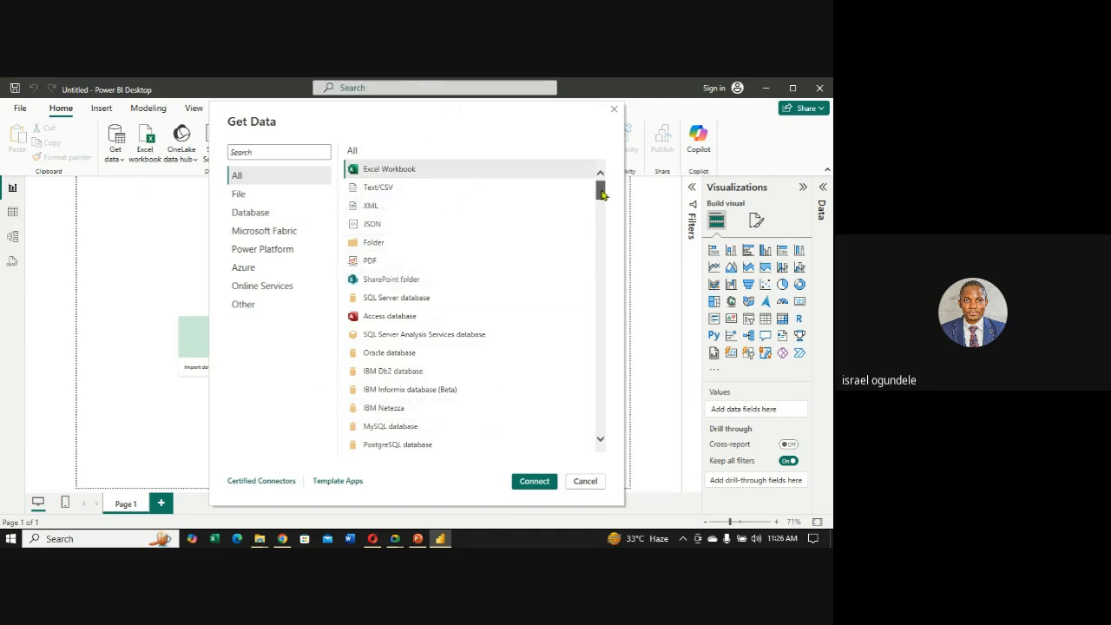
{"action": "left_click_drag", "start_coordinate": [599, 187], "coordinate": [587, 162]}
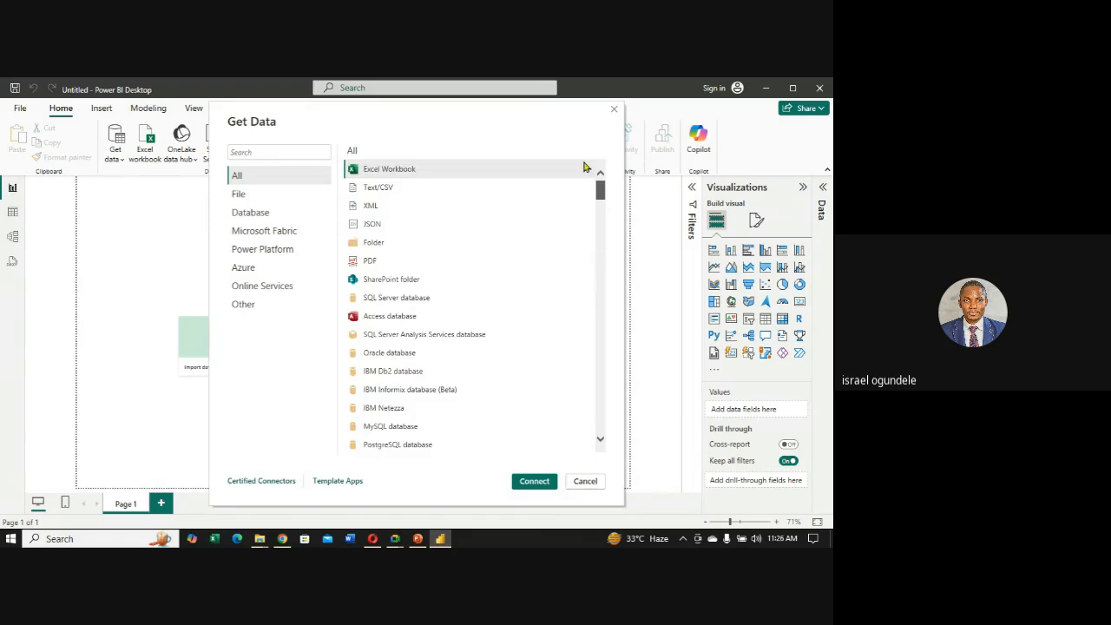
{"action": "left_click", "coordinate": [614, 112]}
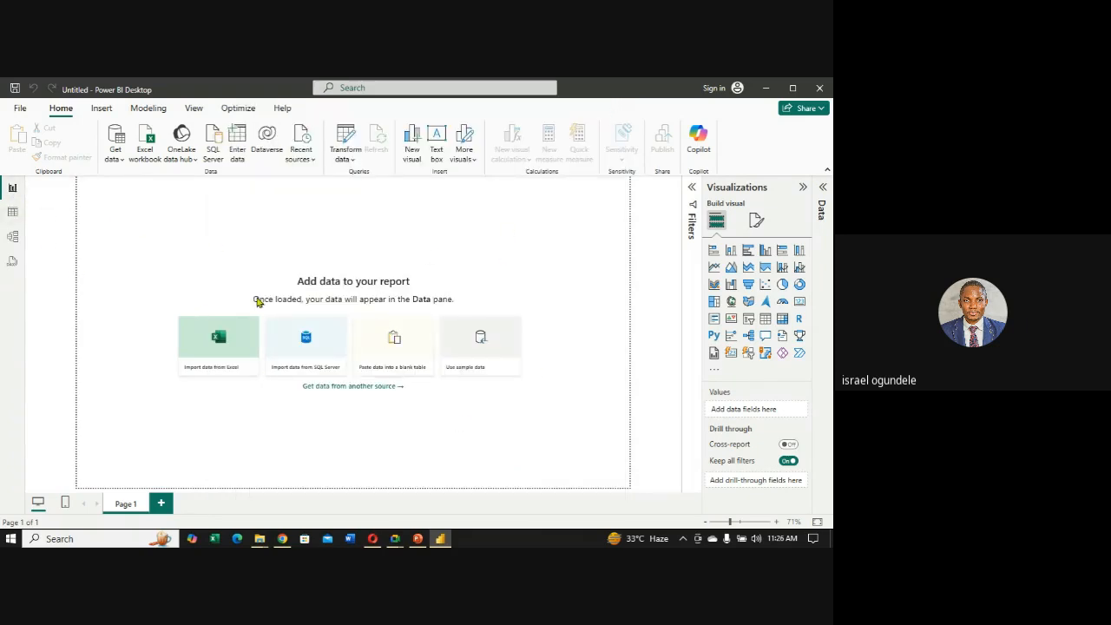
Inspect the Table, Model and DAX query views, including the semantic model's contents, and return to Report view.
{"action": "left_click", "coordinate": [13, 215]}
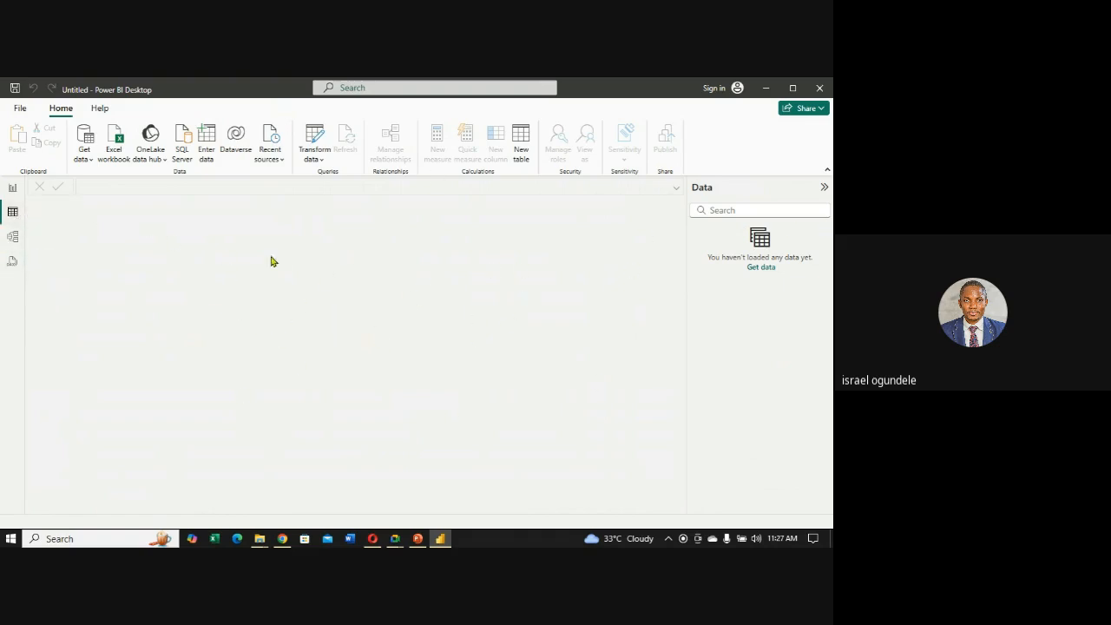
{"action": "left_click", "coordinate": [11, 239]}
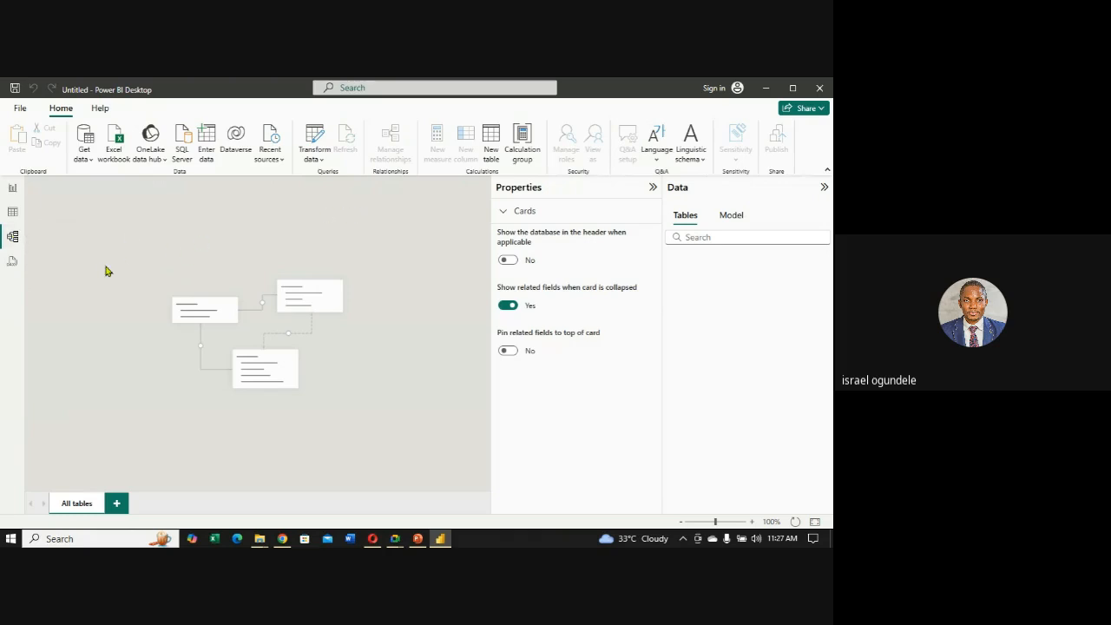
{"action": "left_click", "coordinate": [731, 216]}
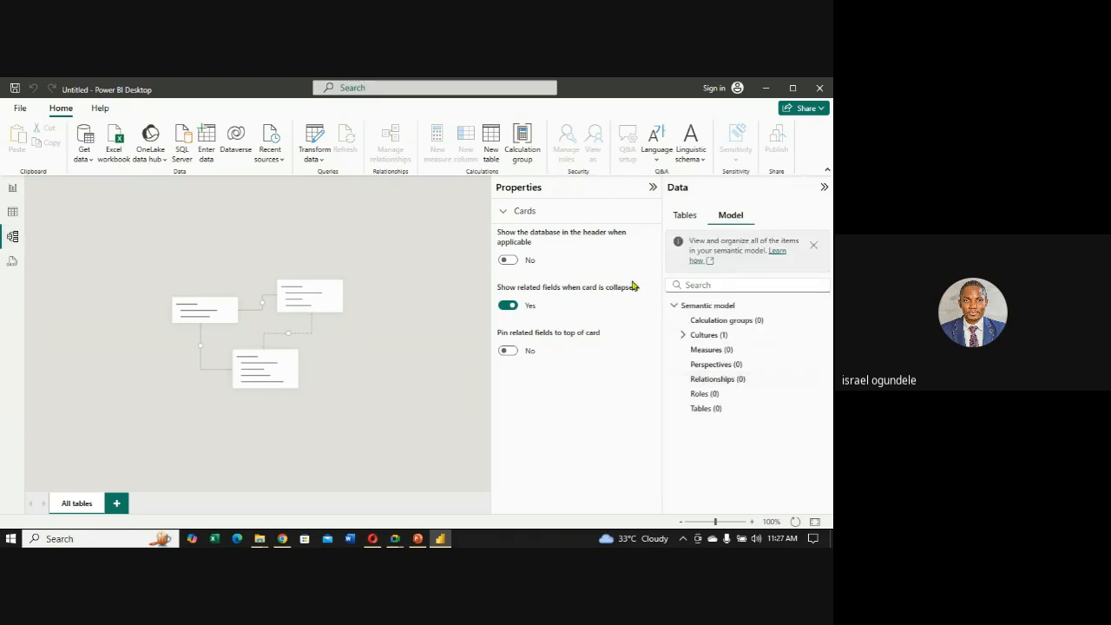
{"action": "left_click", "coordinate": [685, 215]}
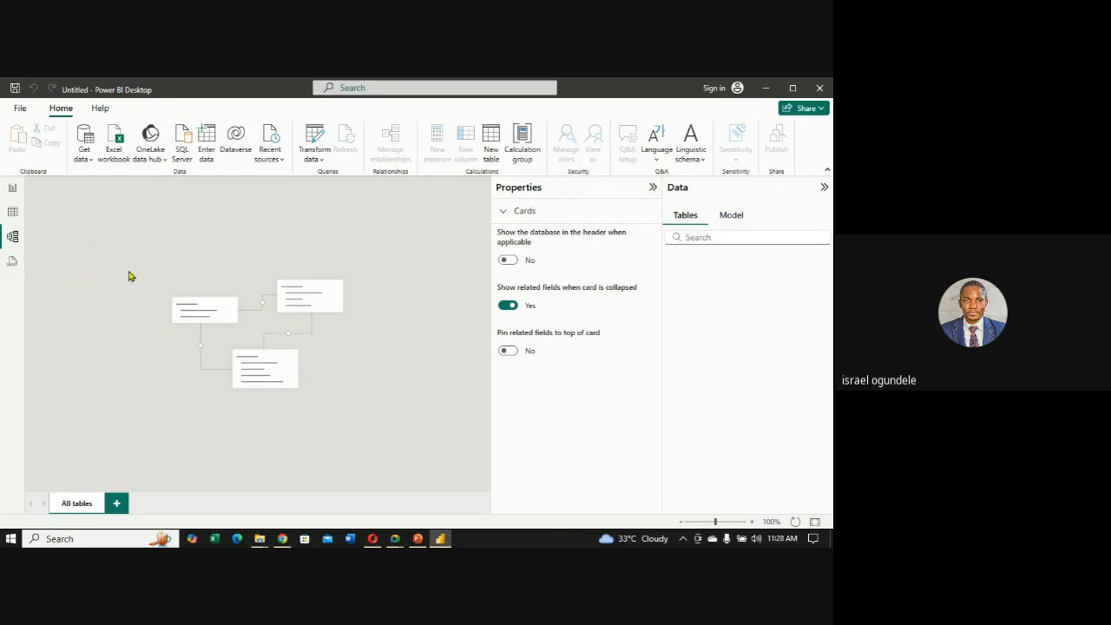
{"action": "left_click", "coordinate": [13, 263]}
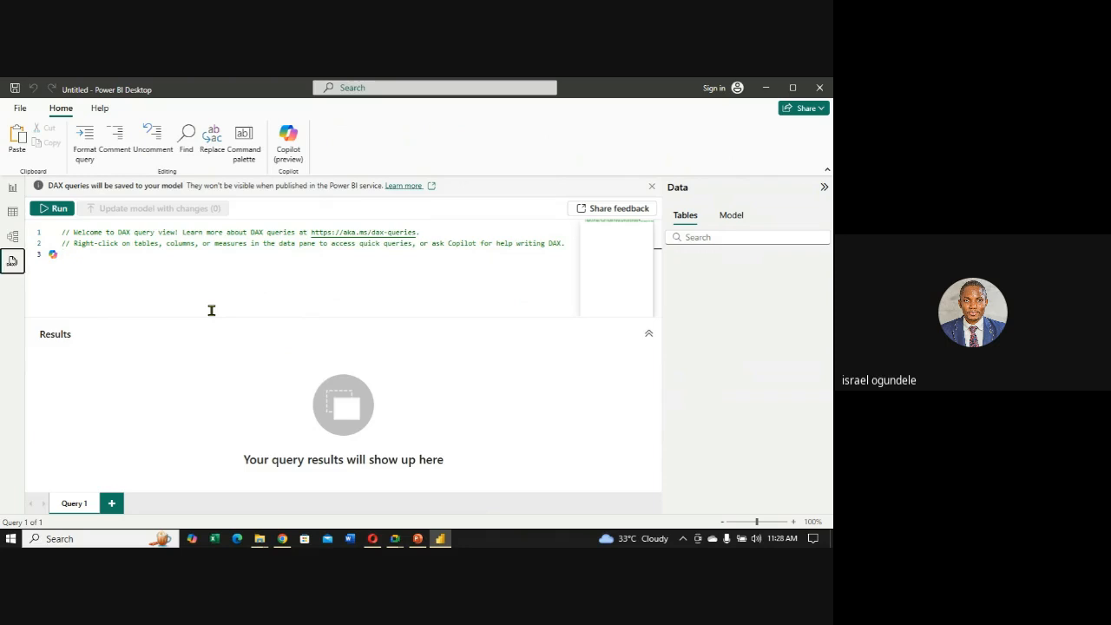
{"action": "left_click", "coordinate": [13, 216]}
{"action": "left_click", "coordinate": [13, 188]}
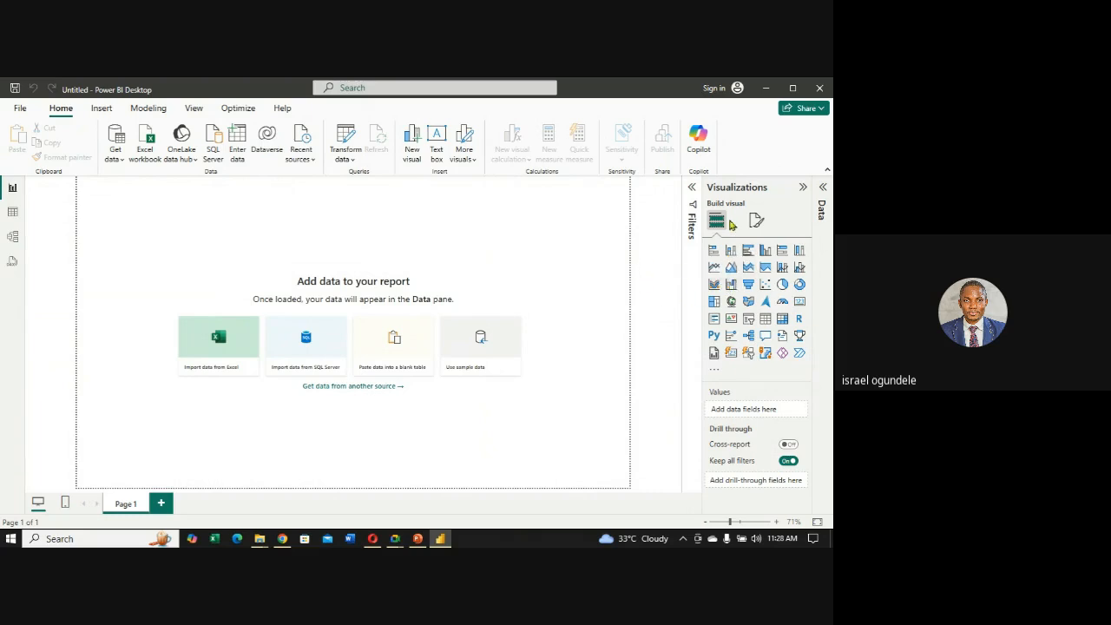
Add a placeholder area chart to the empty page and preview it as waterfall, funnel, filled map, pie, gauge and matrix visuals.
{"action": "left_click", "coordinate": [731, 266]}
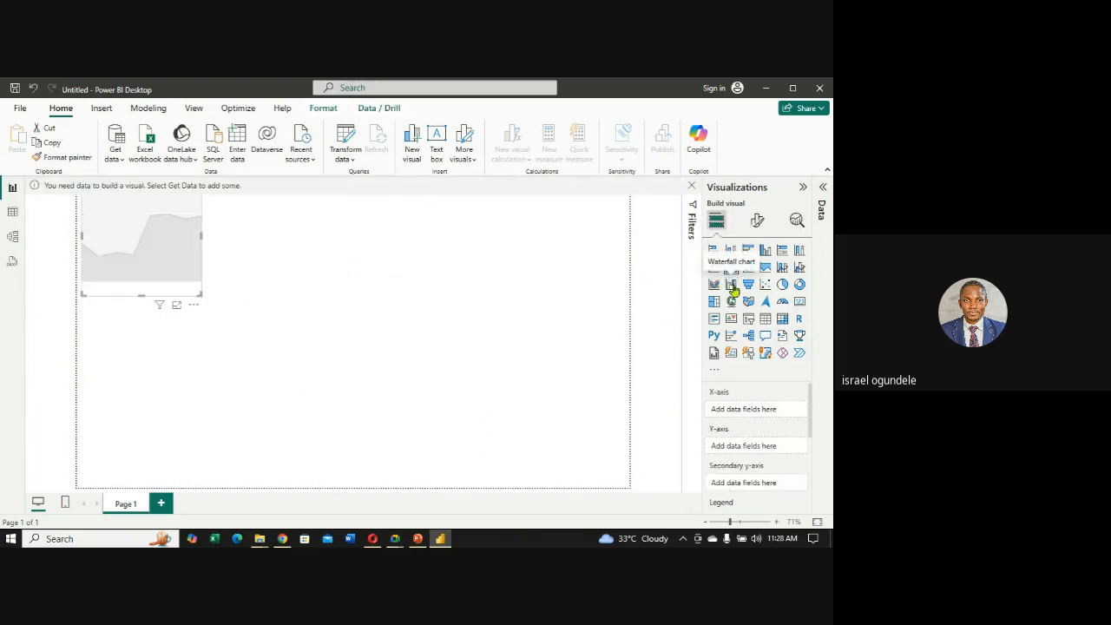
{"action": "left_click", "coordinate": [732, 285]}
{"action": "left_click", "coordinate": [747, 284]}
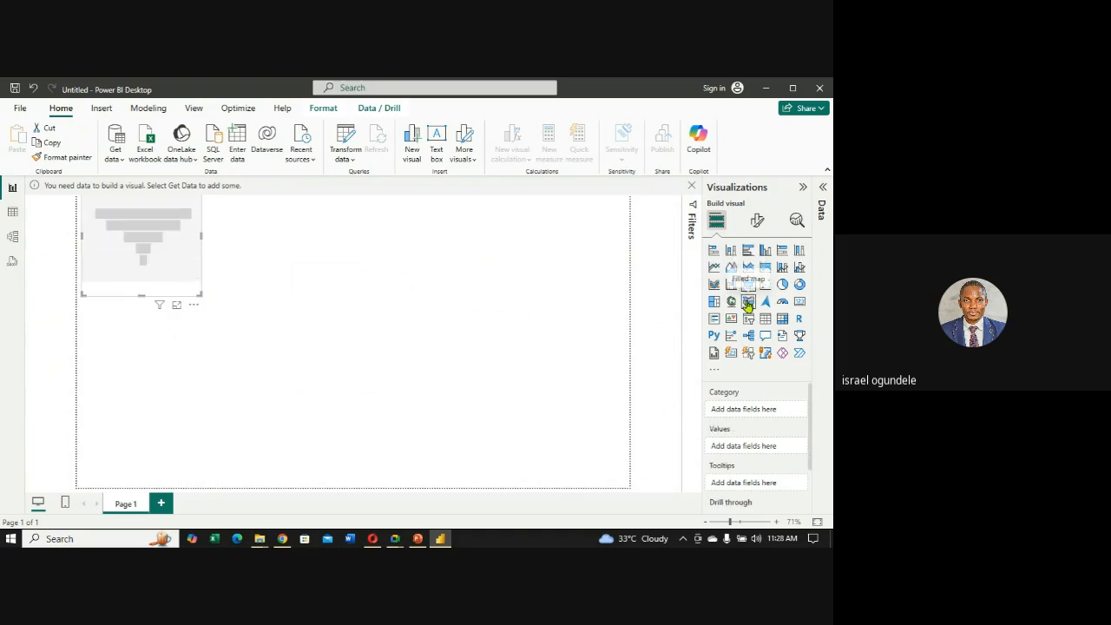
{"action": "left_click", "coordinate": [748, 302]}
{"action": "left_click", "coordinate": [782, 283]}
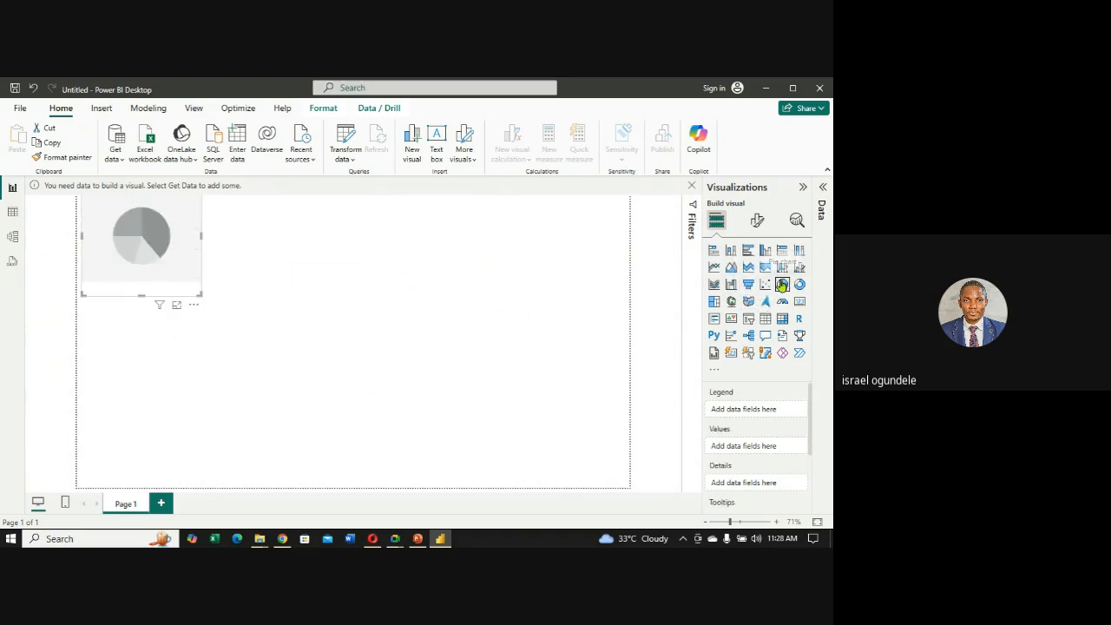
{"action": "left_click", "coordinate": [782, 303]}
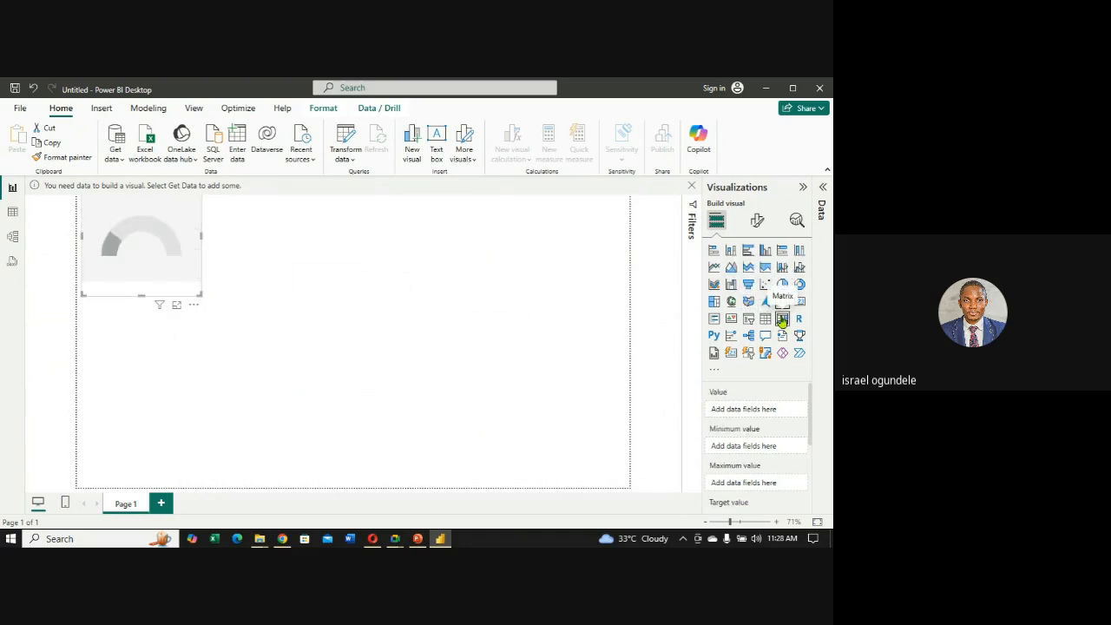
{"action": "left_click", "coordinate": [782, 319]}
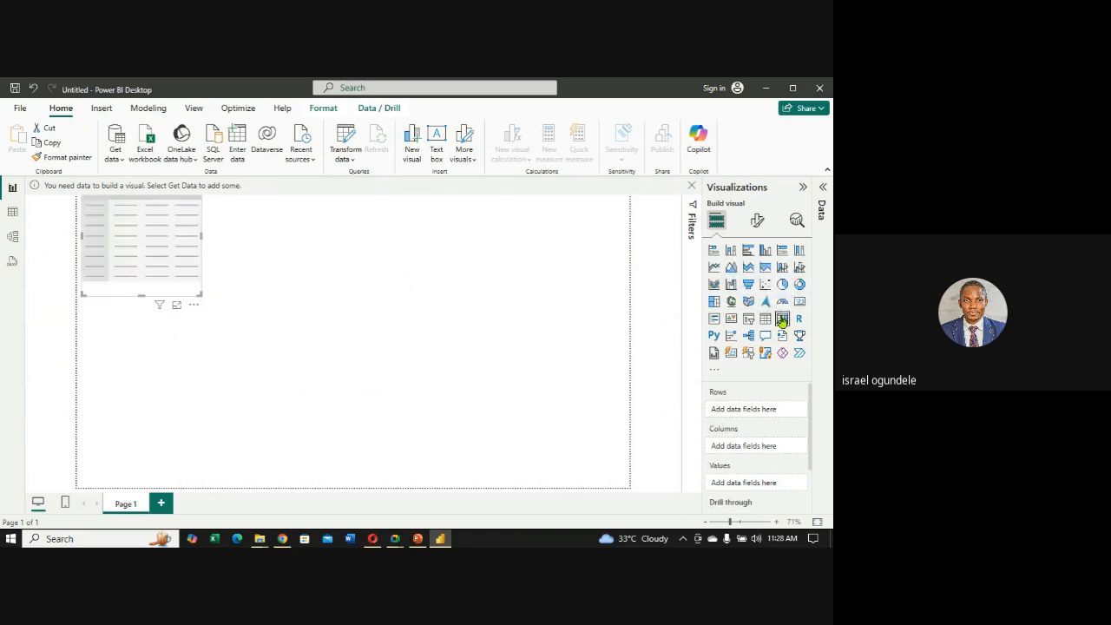
Preview the placeholder as 100% stacked bar, 100% stacked column, treemap and multi-row card, and check the options for getting more visuals.
{"action": "left_click", "coordinate": [782, 251]}
{"action": "left_click", "coordinate": [799, 251]}
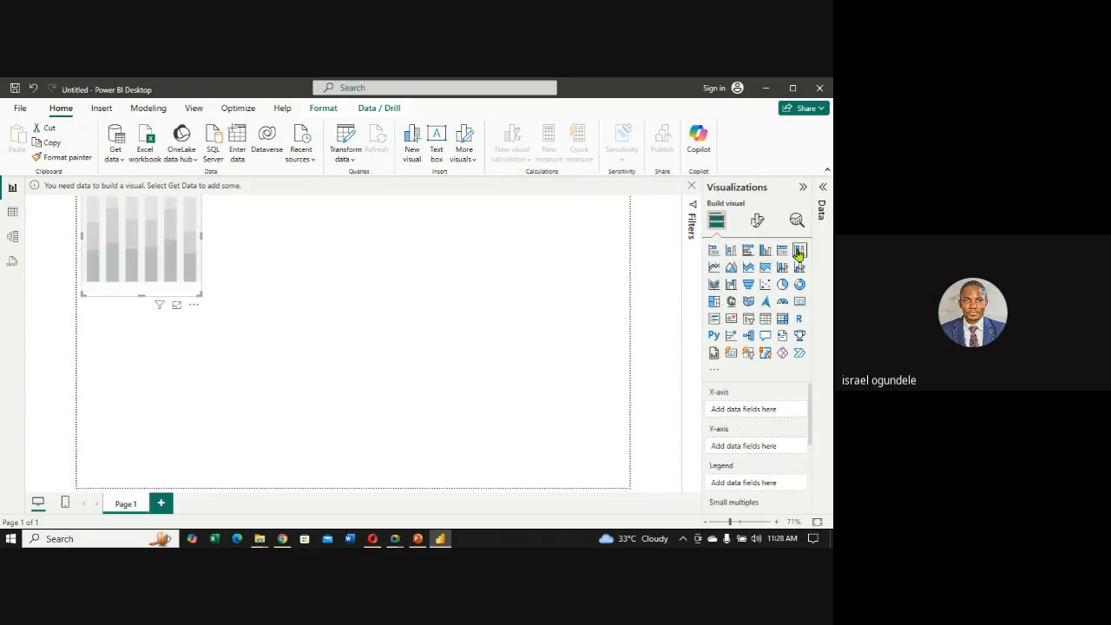
{"action": "left_click", "coordinate": [715, 302]}
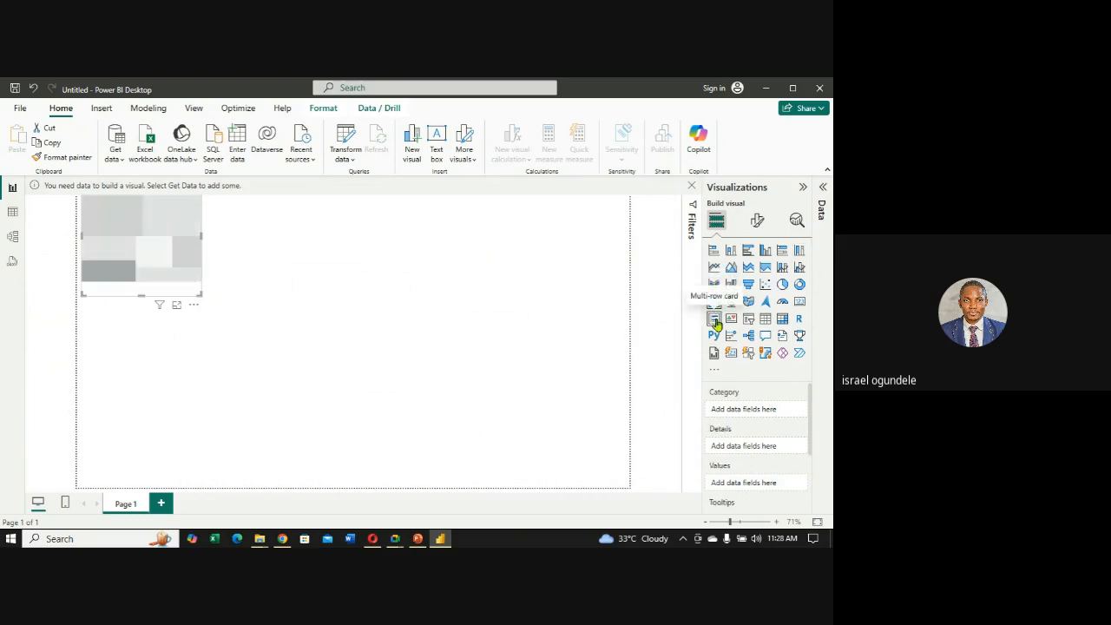
{"action": "left_click", "coordinate": [714, 320]}
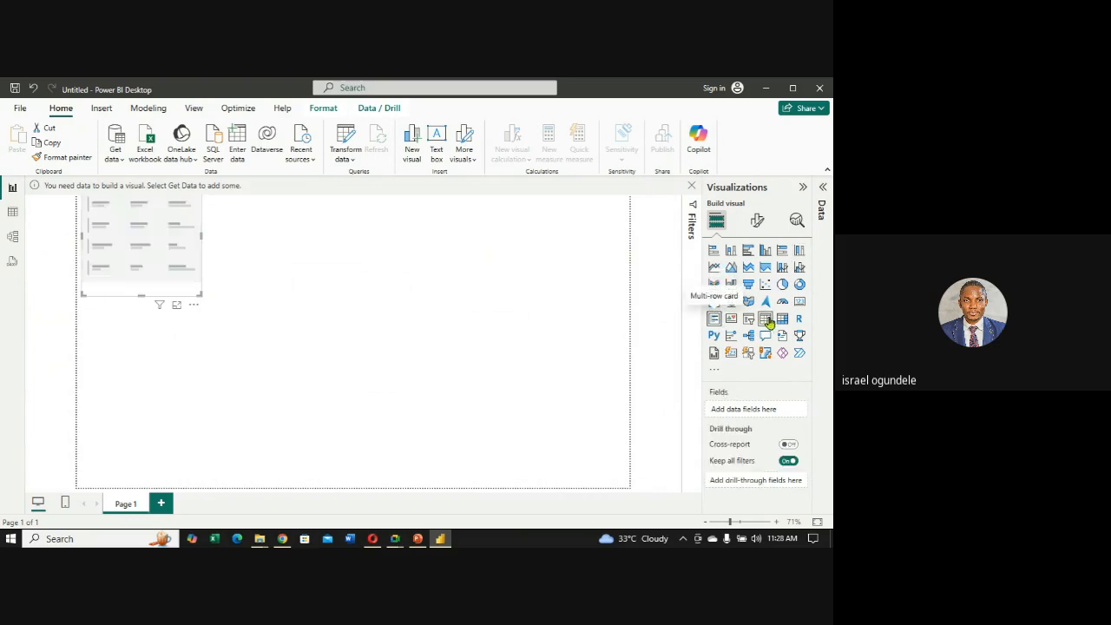
{"action": "left_click", "coordinate": [714, 375]}
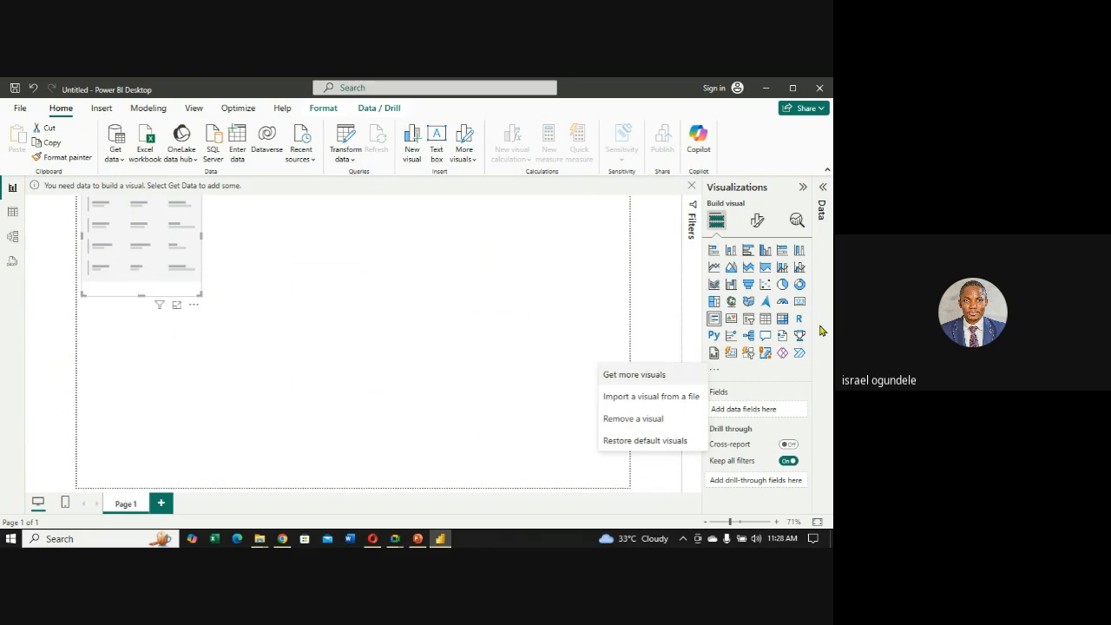
Expand the Filters and Data panes and remove the placeholder multi-row card from the report page.
{"action": "left_click", "coordinate": [692, 208]}
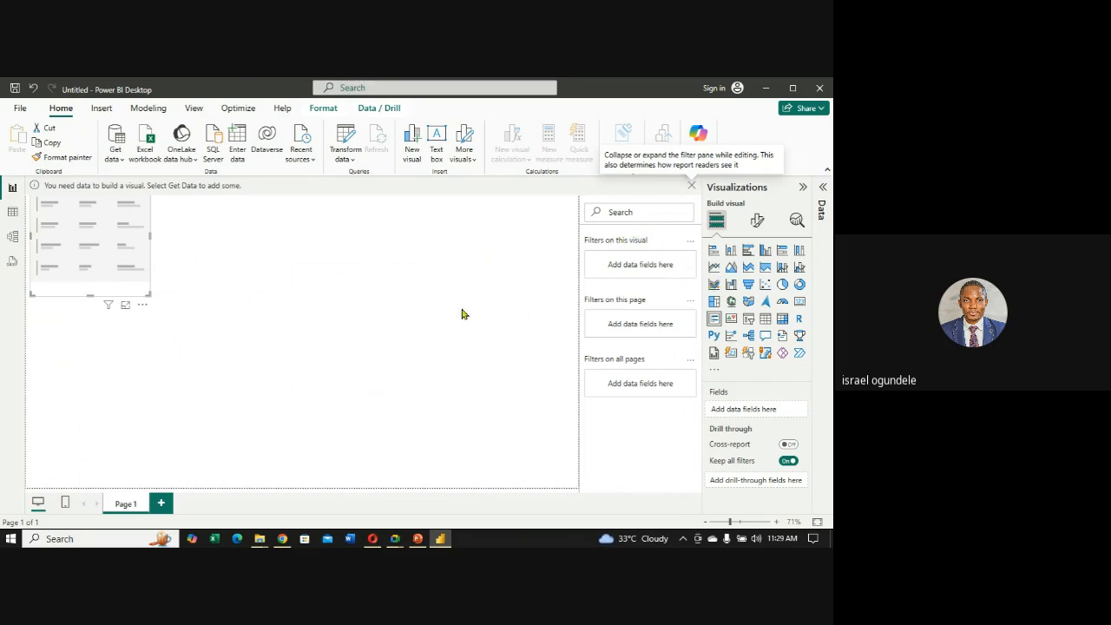
{"action": "left_click", "coordinate": [143, 307]}
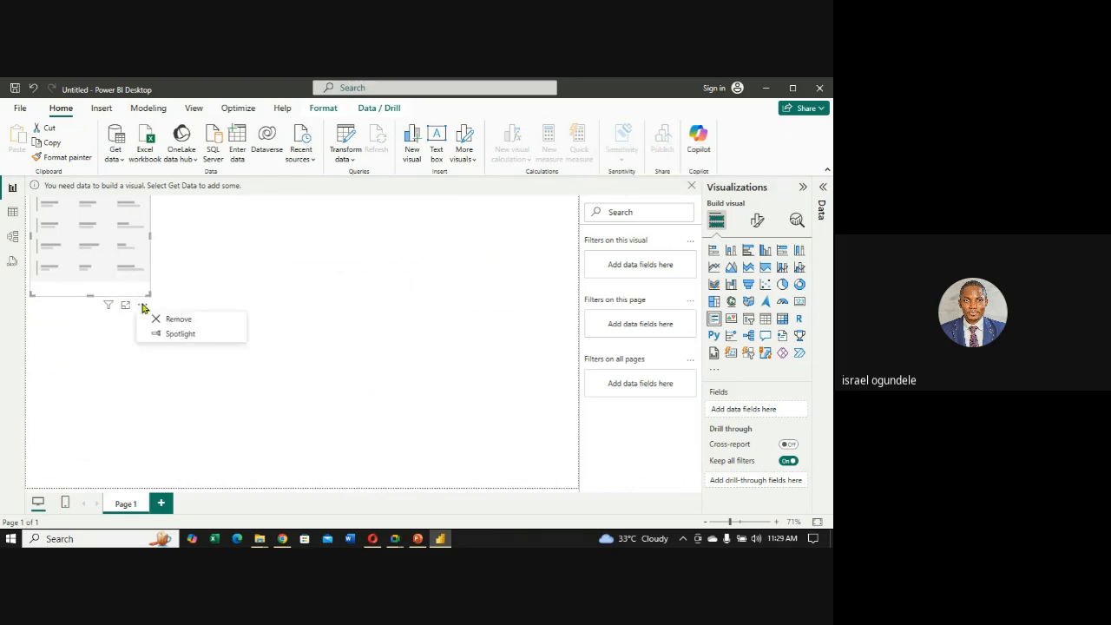
{"action": "left_click", "coordinate": [173, 325]}
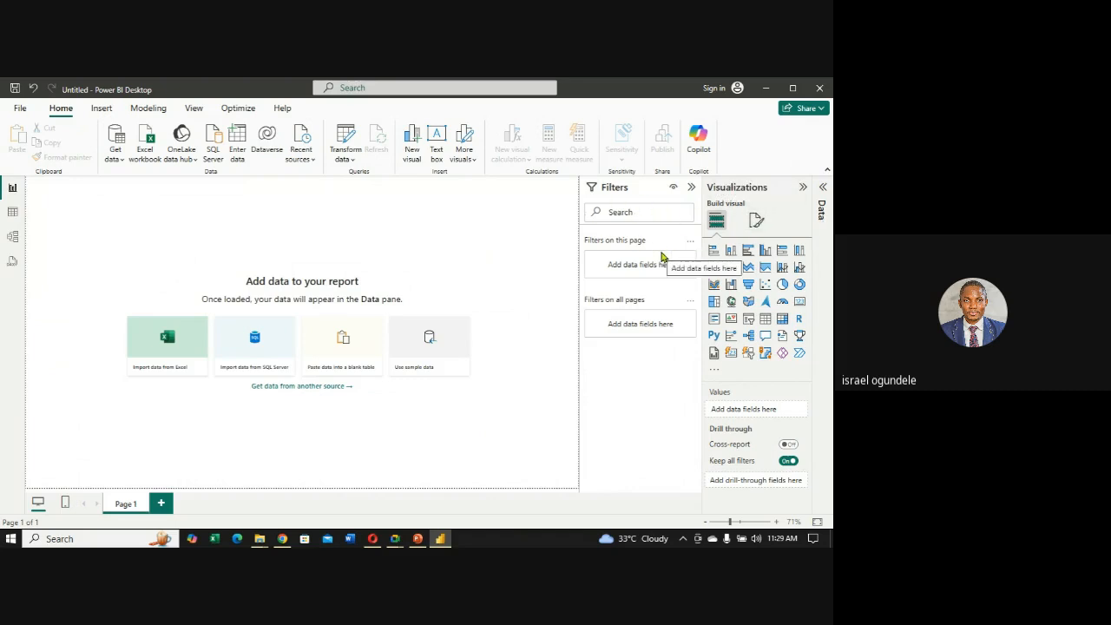
{"action": "left_click", "coordinate": [823, 193]}
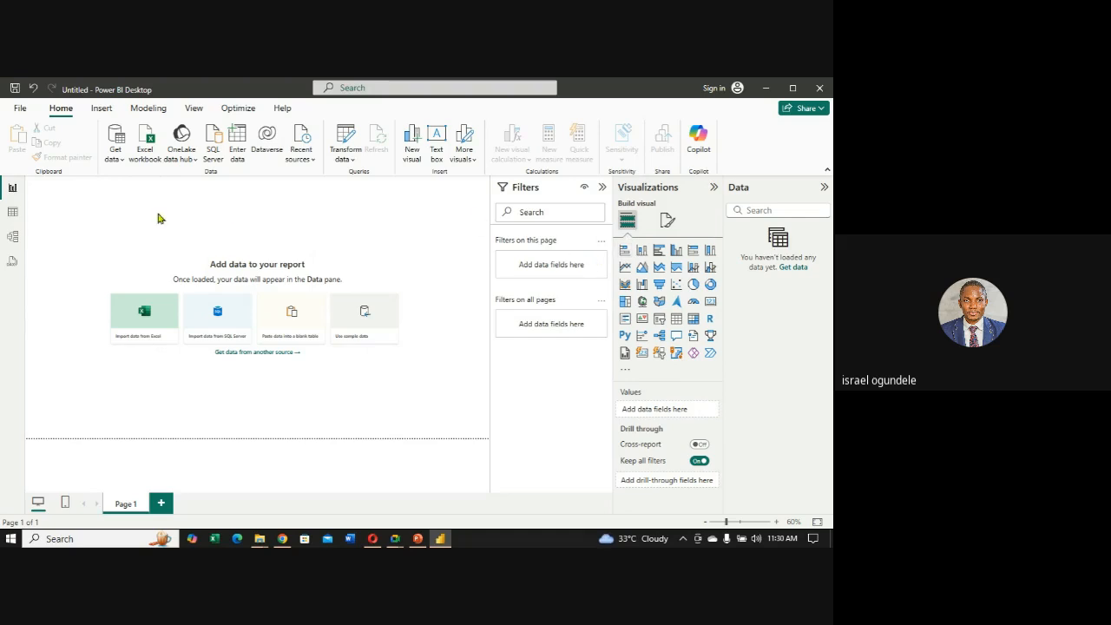
Check the File options for new, saved and shared reports, return to the report, and show the Help resources.
{"action": "left_click", "coordinate": [20, 110]}
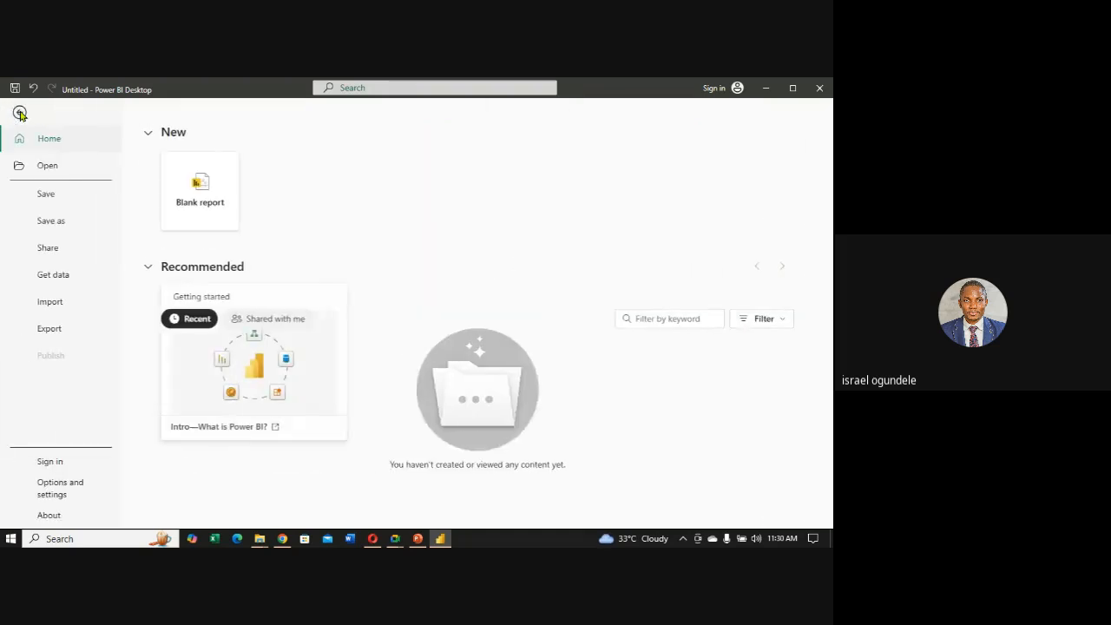
{"action": "left_click", "coordinate": [21, 113]}
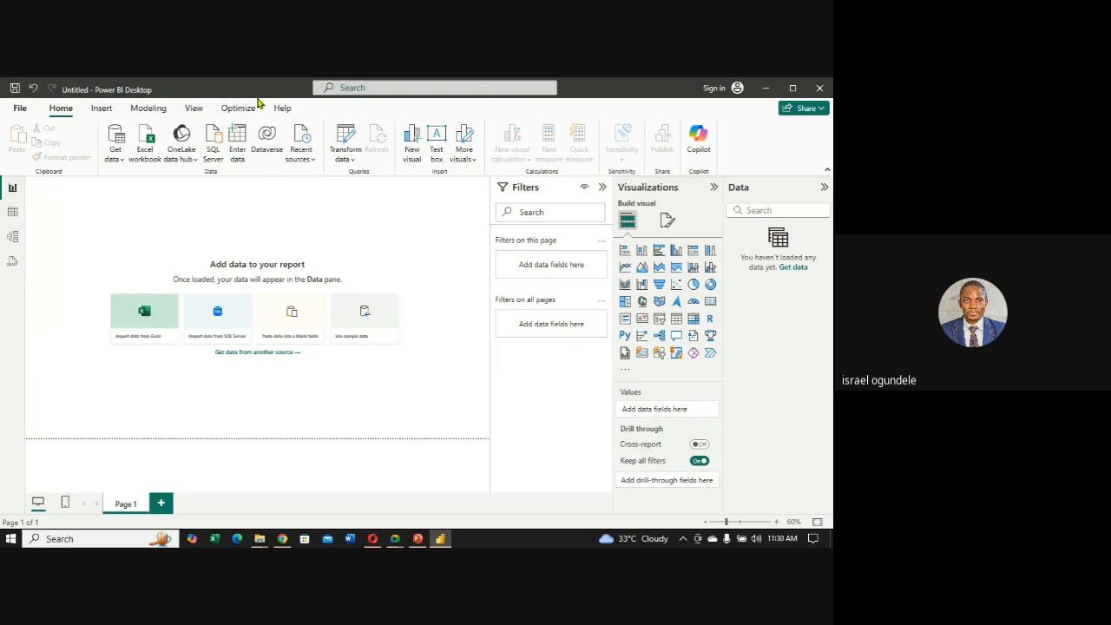
{"action": "left_click", "coordinate": [283, 110]}
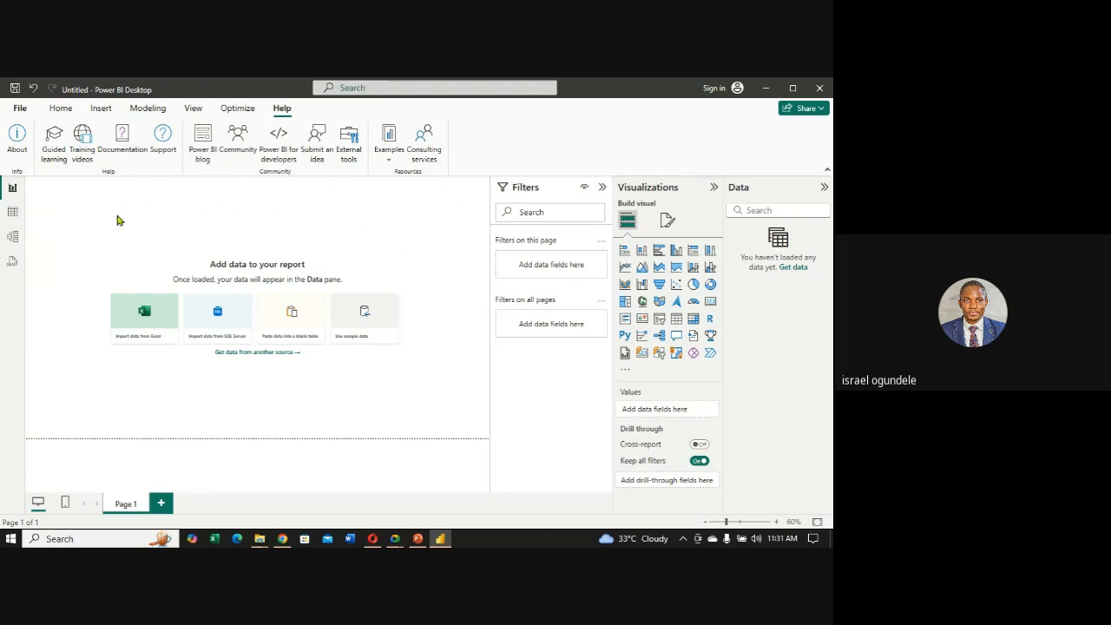
Open the Guided learning site and read through the Power BI overview and the getting-started learning modules.
{"action": "left_click", "coordinate": [63, 156]}
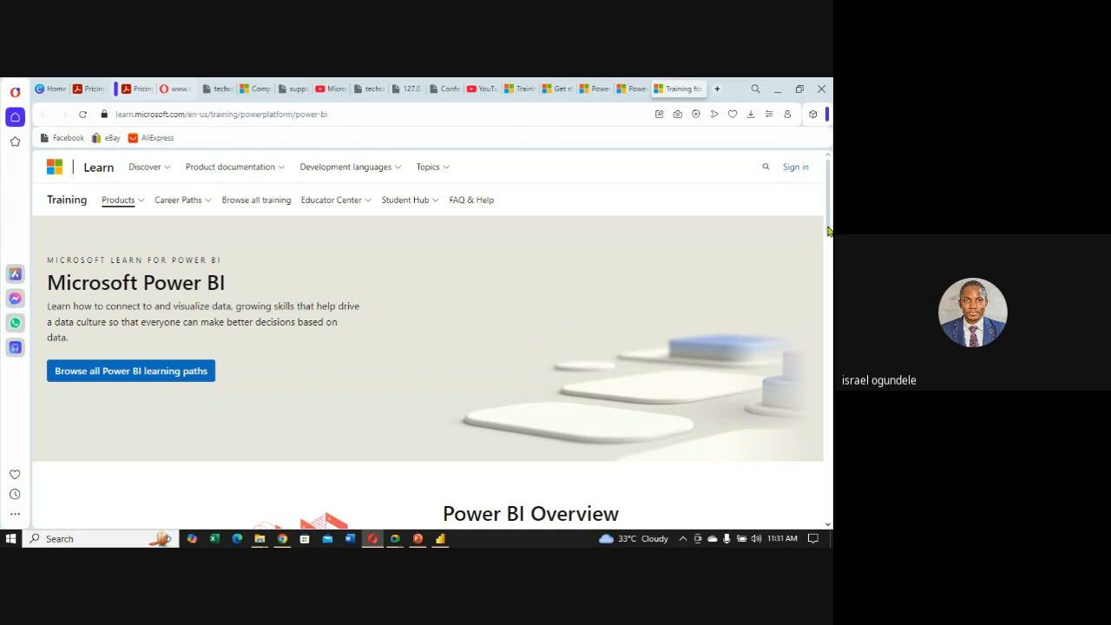
{"action": "scroll", "coordinate": [828, 231], "scroll_direction": "down", "scroll_amount": 1}
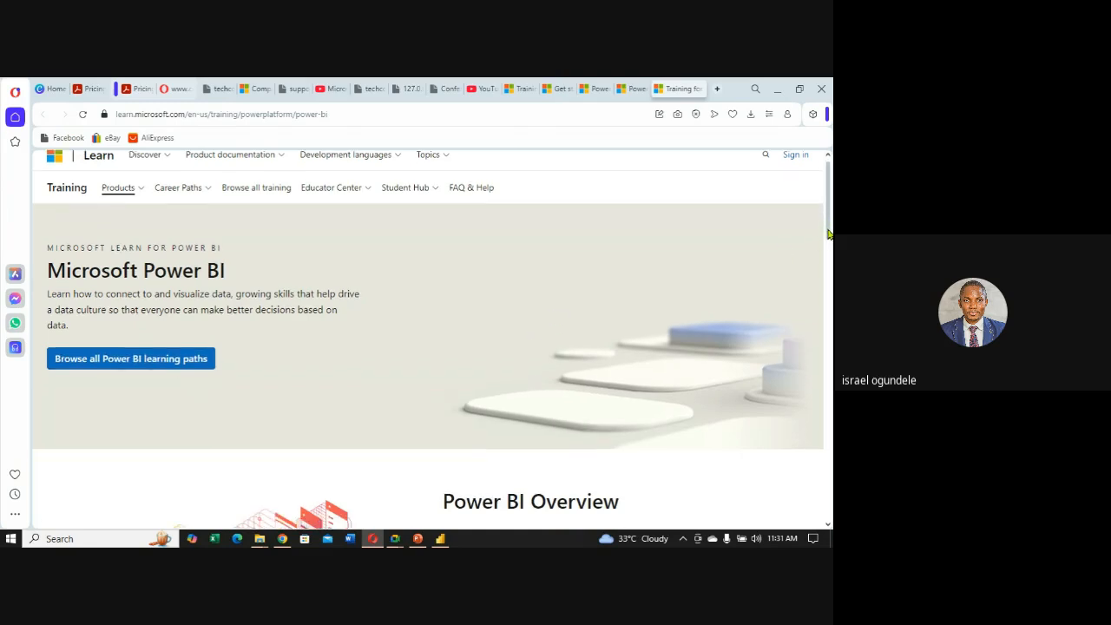
{"action": "scroll", "coordinate": [828, 235], "scroll_direction": "down", "scroll_amount": 2}
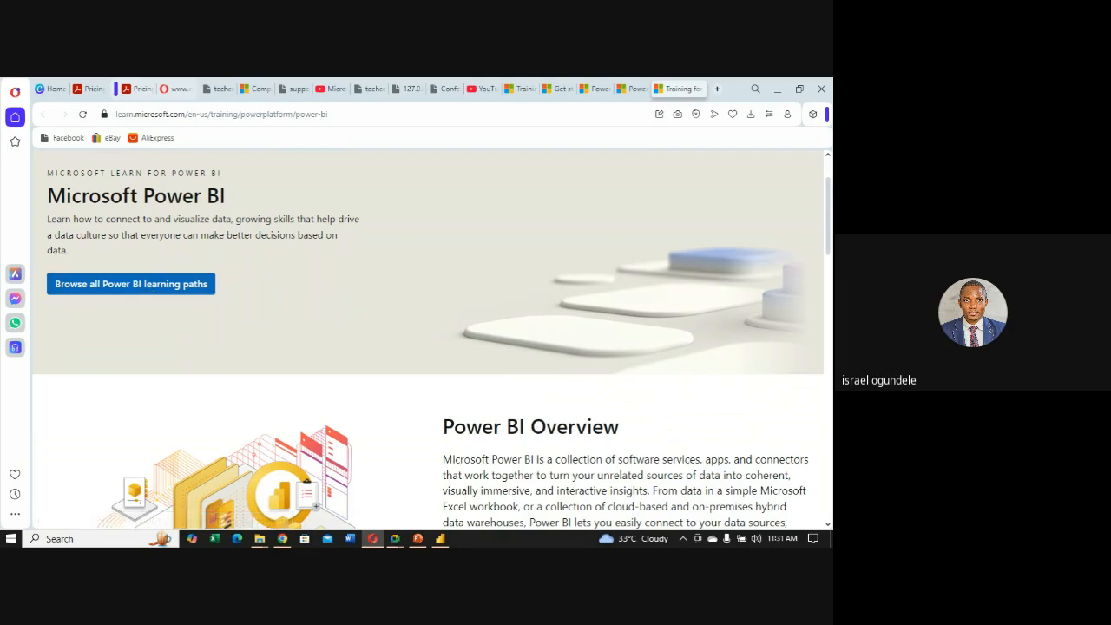
{"action": "scroll", "coordinate": [828, 239], "scroll_direction": "down", "scroll_amount": 5}
{"action": "scroll", "coordinate": [828, 239], "scroll_direction": "down", "scroll_amount": 5}
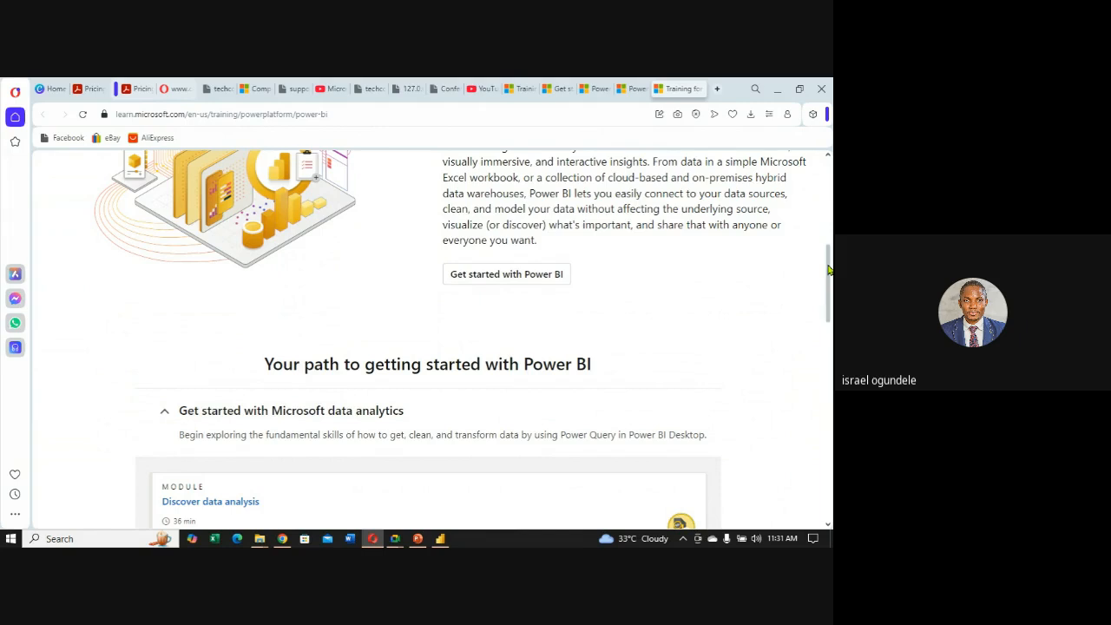
{"action": "left_click_drag", "start_coordinate": [828, 270], "coordinate": [827, 302]}
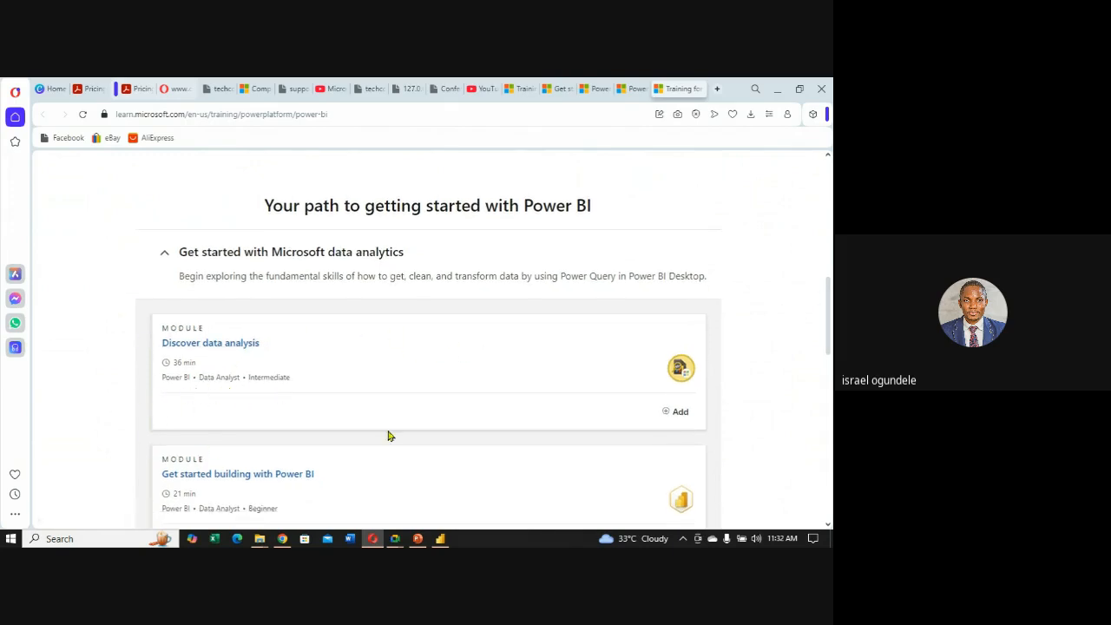
{"action": "left_click_drag", "start_coordinate": [826, 291], "coordinate": [825, 350]}
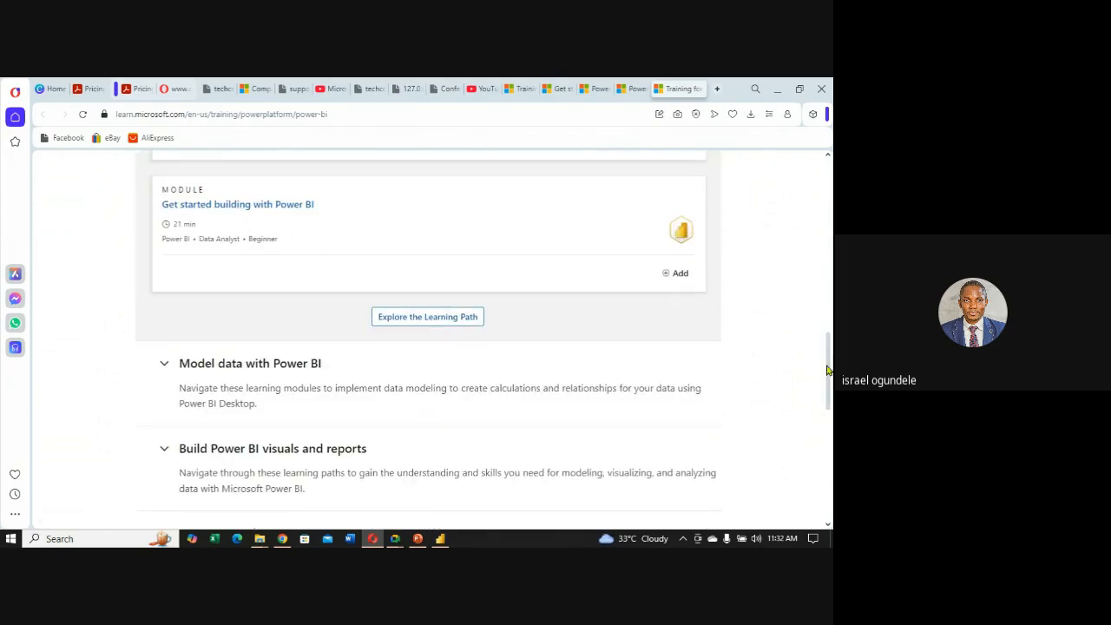
{"action": "left_click_drag", "start_coordinate": [828, 372], "coordinate": [789, 163]}
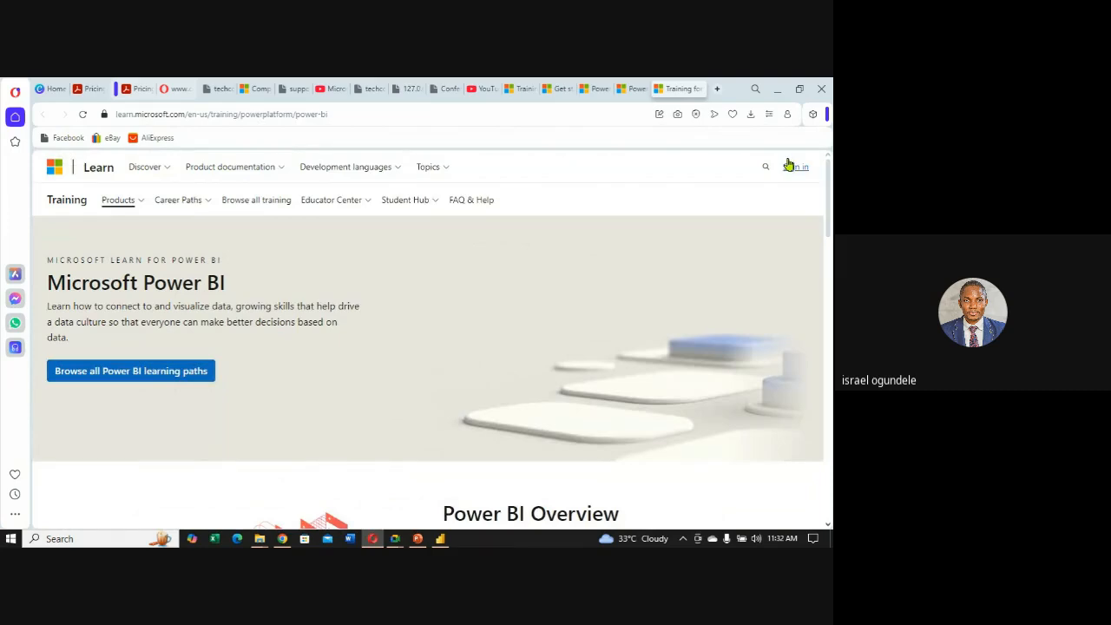
View the Data Analyst career path training on Microsoft Learn and switch back to Power BI Desktop.
{"action": "left_click", "coordinate": [178, 201]}
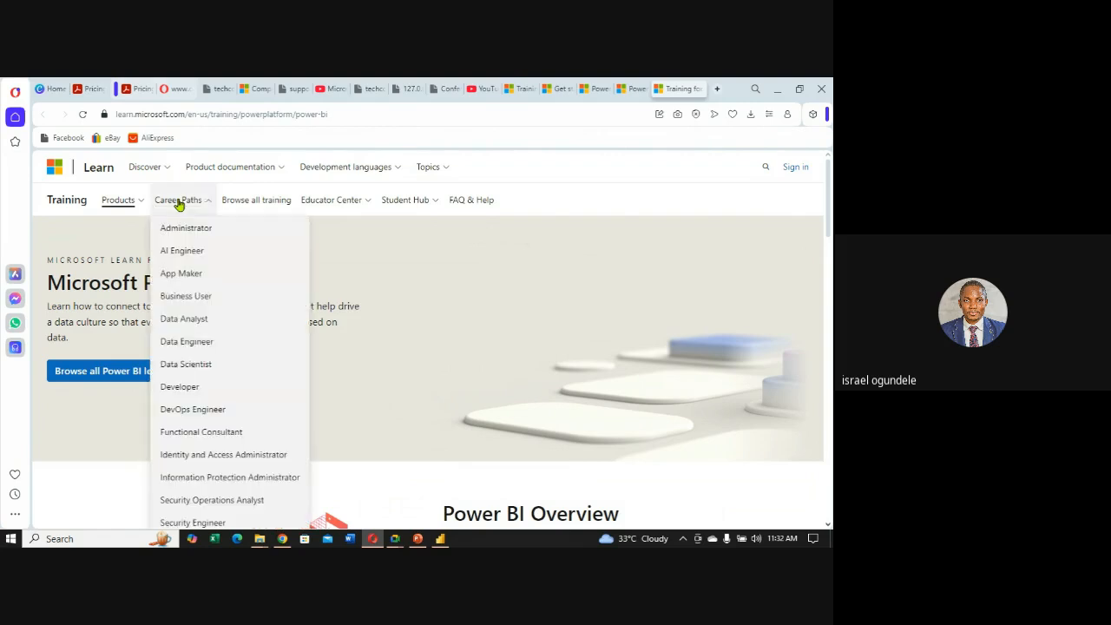
{"action": "left_click", "coordinate": [185, 322]}
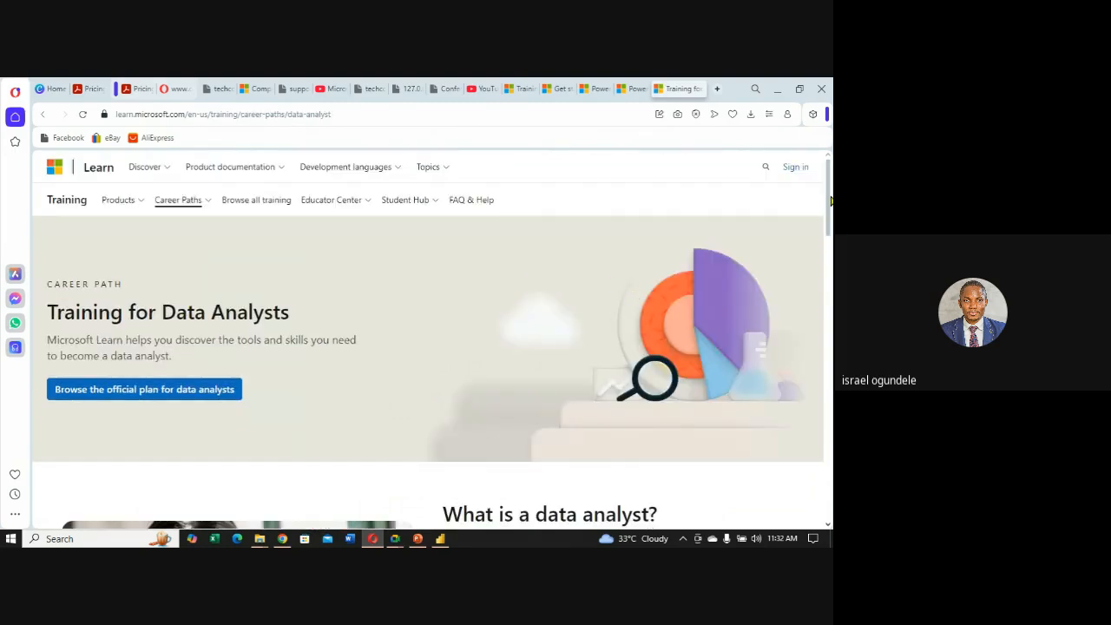
{"action": "left_click_drag", "start_coordinate": [831, 201], "coordinate": [814, 170]}
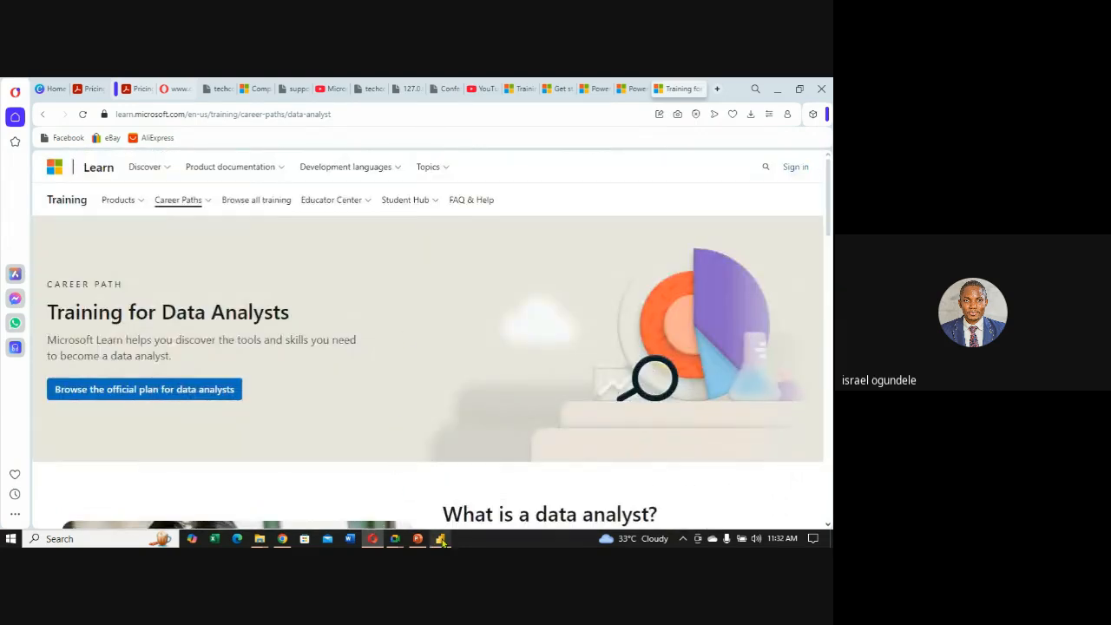
{"action": "left_click", "coordinate": [441, 539]}
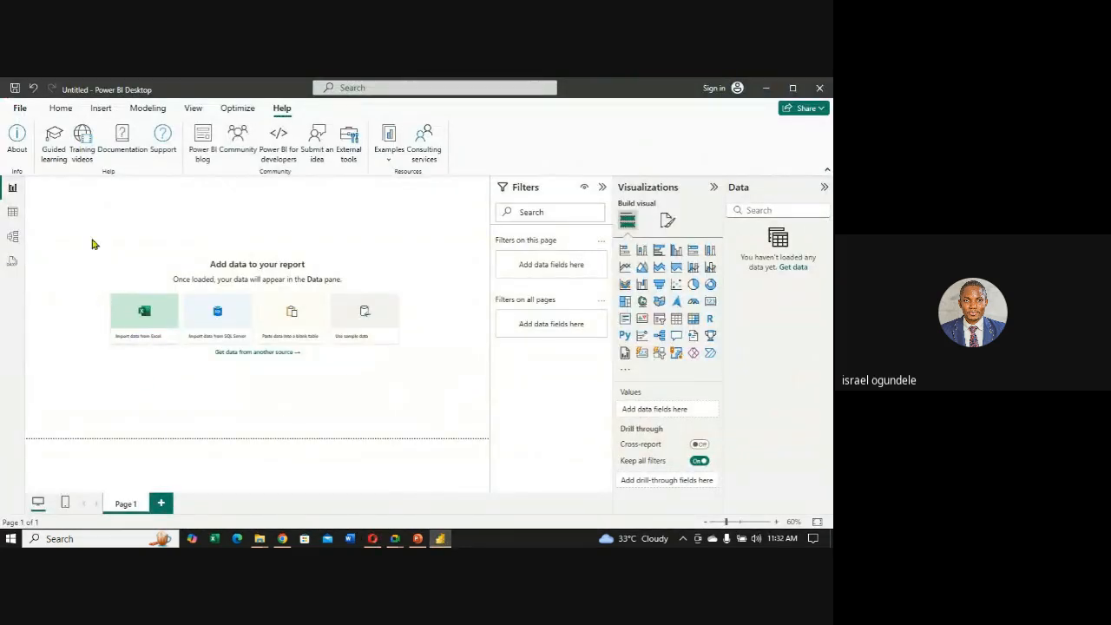
Open the Power BI training videos on YouTube, browse the monthly update playlists, and return to Power BI Desktop's Home commands.
{"action": "left_click", "coordinate": [83, 154]}
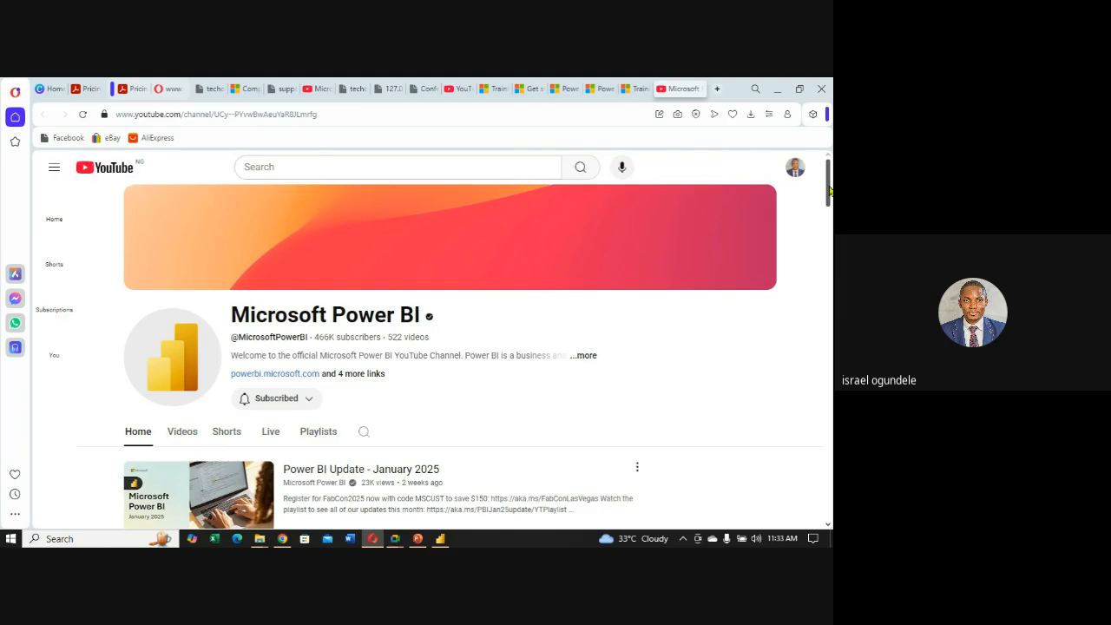
{"action": "left_click_drag", "start_coordinate": [829, 191], "coordinate": [827, 199]}
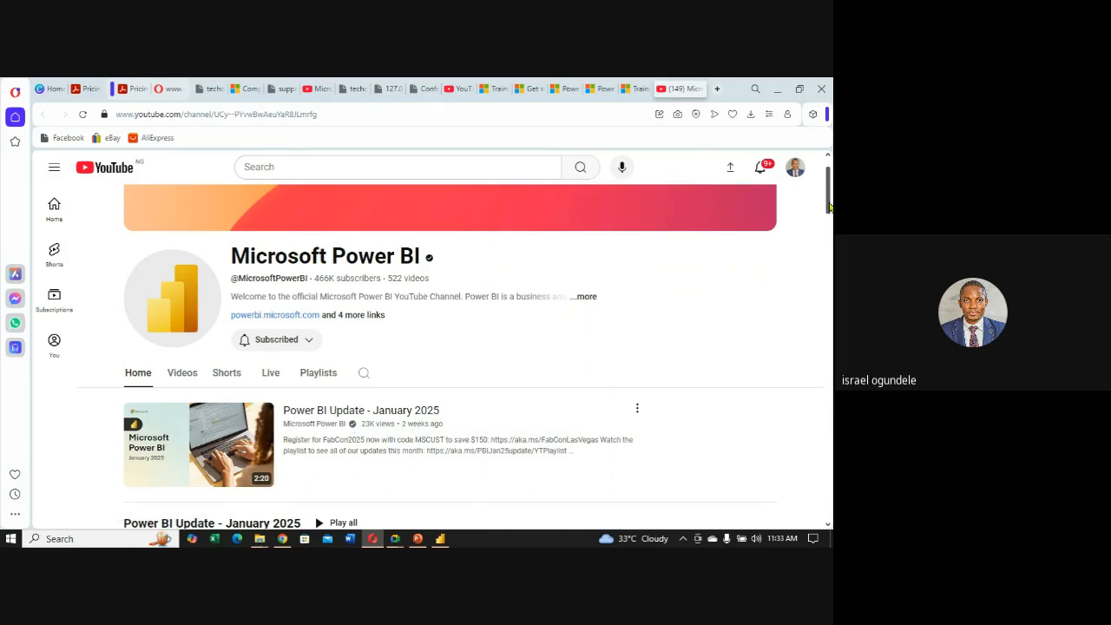
{"action": "left_click_drag", "start_coordinate": [824, 206], "coordinate": [828, 244]}
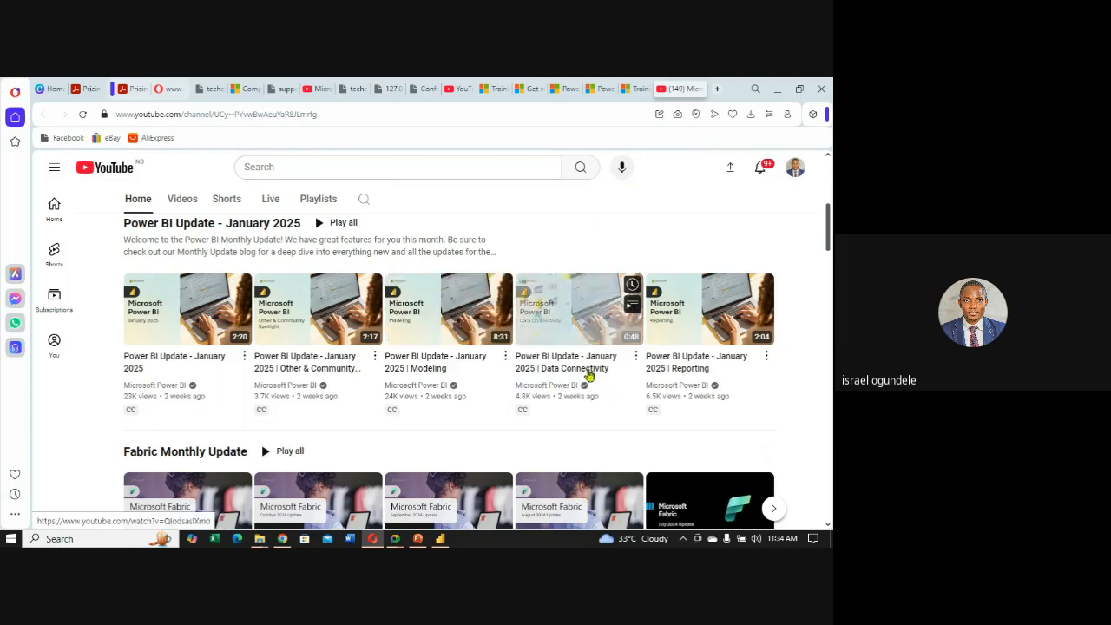
{"action": "scroll", "coordinate": [829, 217], "scroll_direction": "down", "scroll_amount": 3}
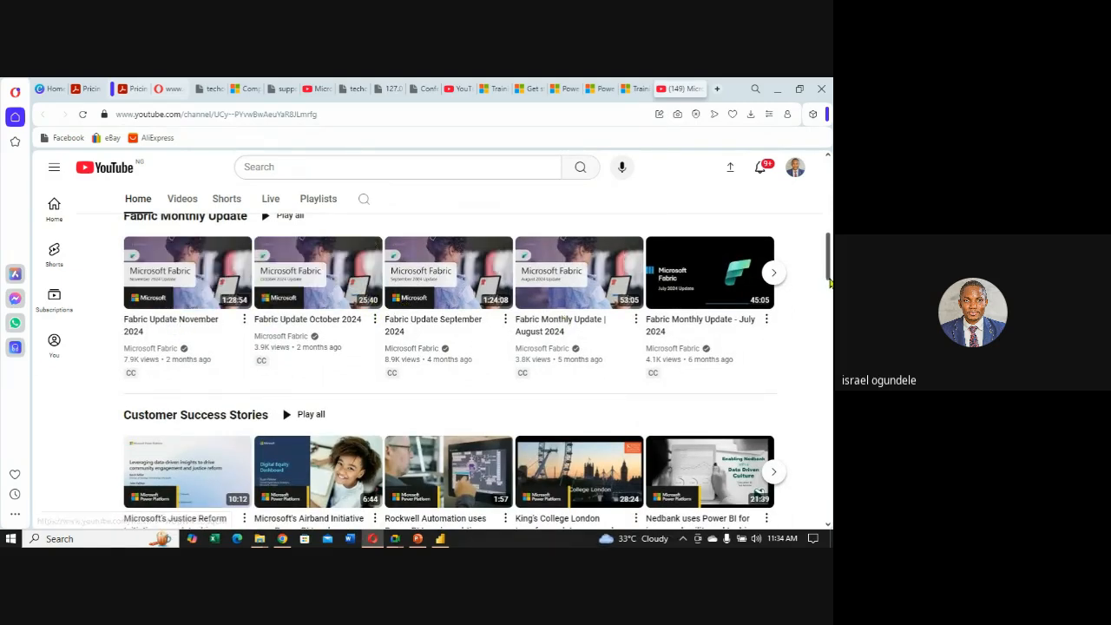
{"action": "left_click_drag", "start_coordinate": [830, 265], "coordinate": [790, 127]}
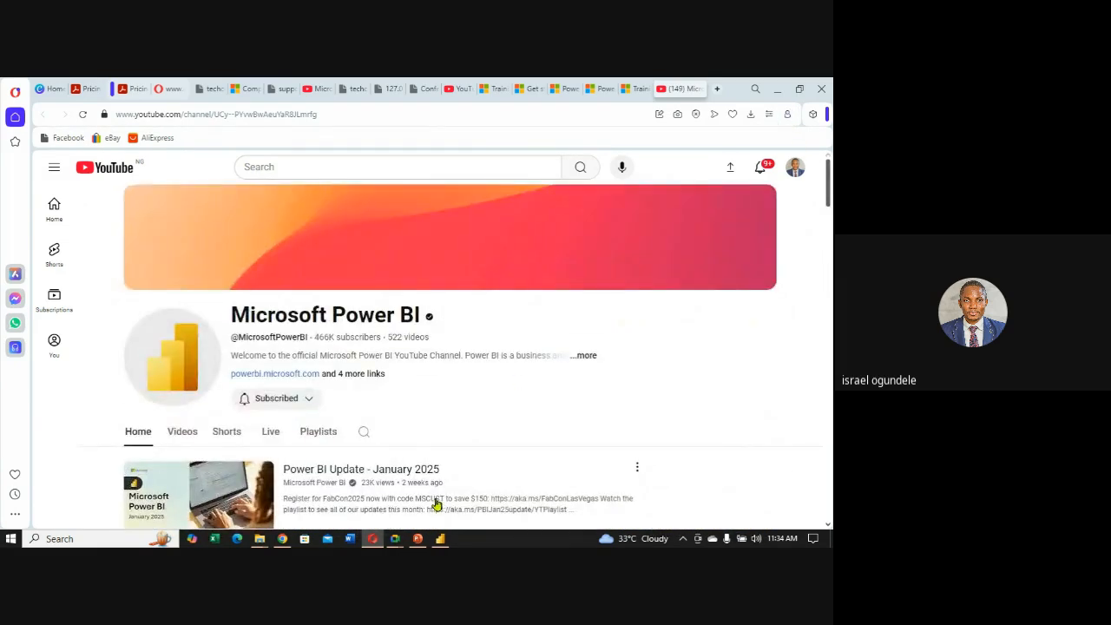
{"action": "mouse_move", "coordinate": [442, 540]}
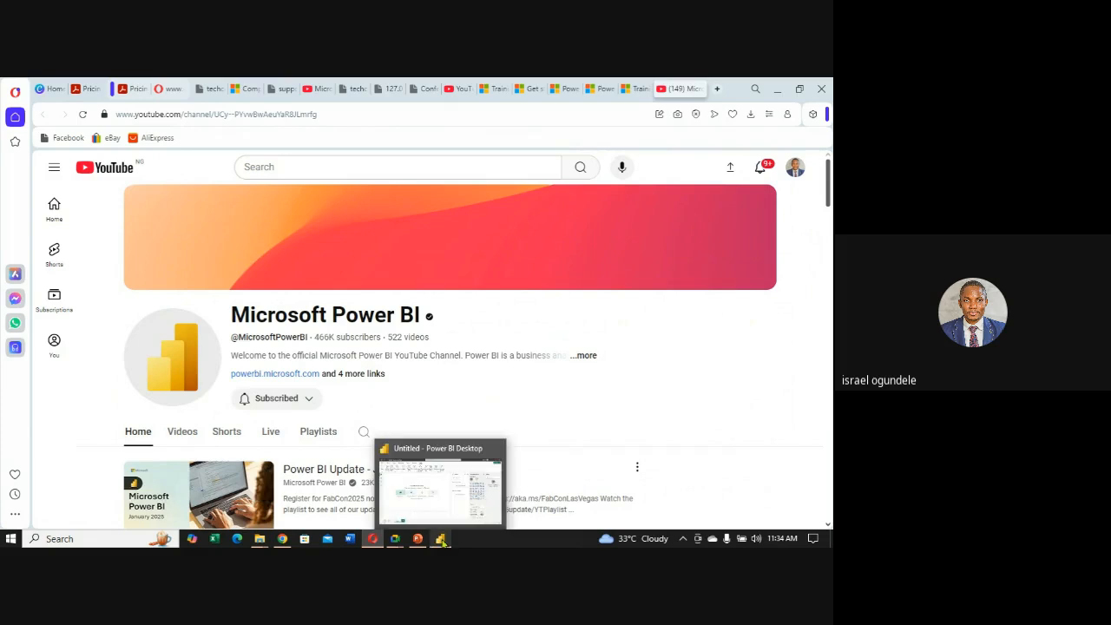
{"action": "left_click", "coordinate": [442, 541]}
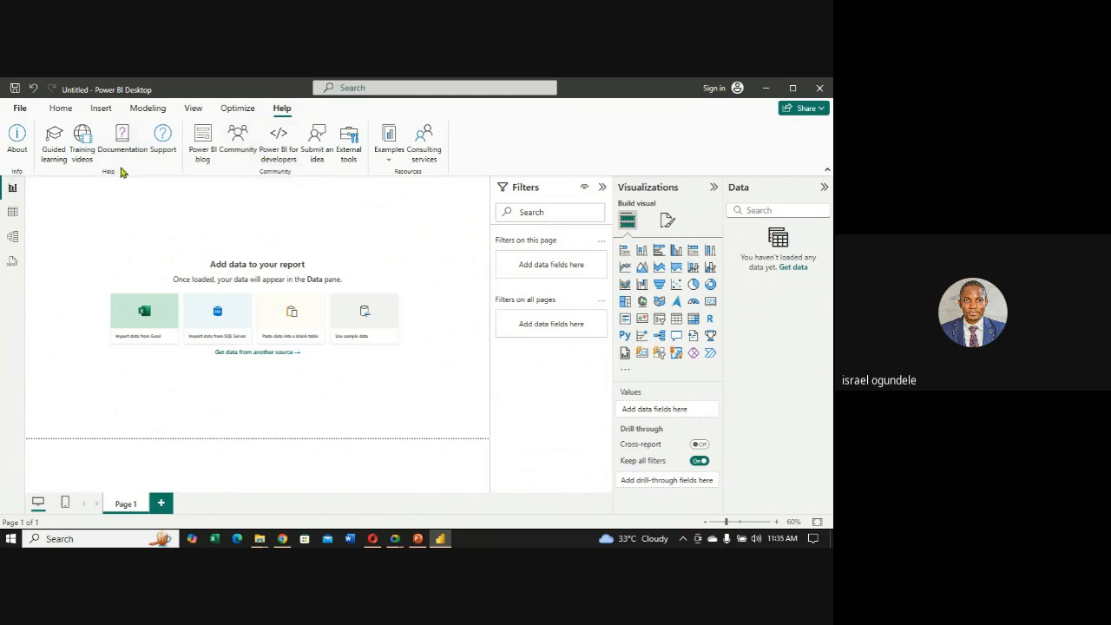
{"action": "left_click", "coordinate": [61, 109]}
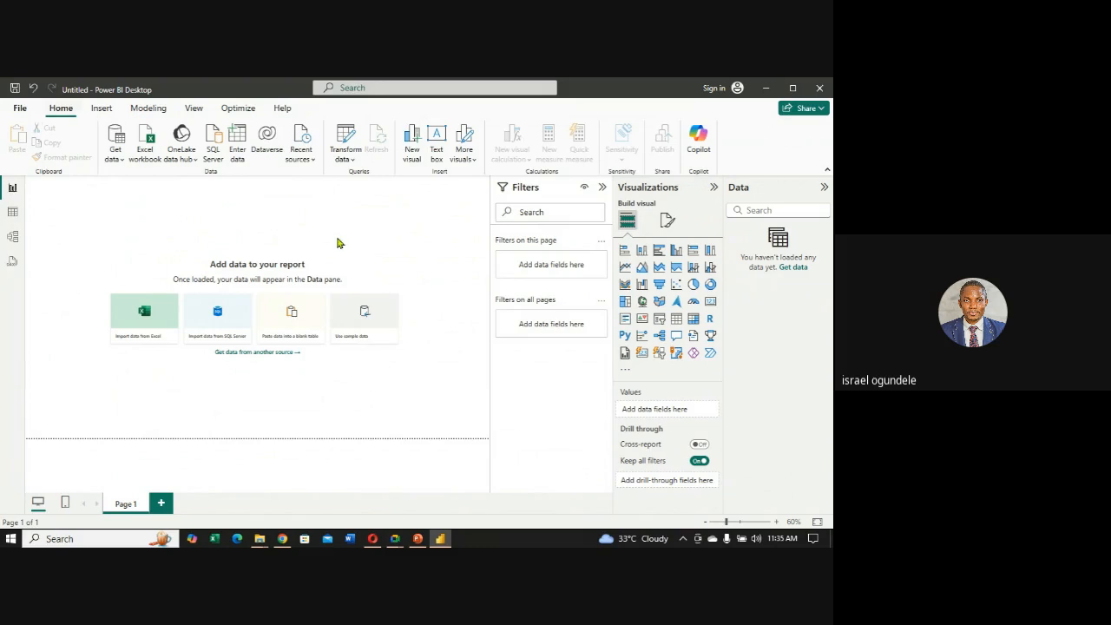
Collapse the Filters and Data panes, leaving the Visualizations pane expanded beside the report canvas.
{"action": "left_click", "coordinate": [603, 188]}
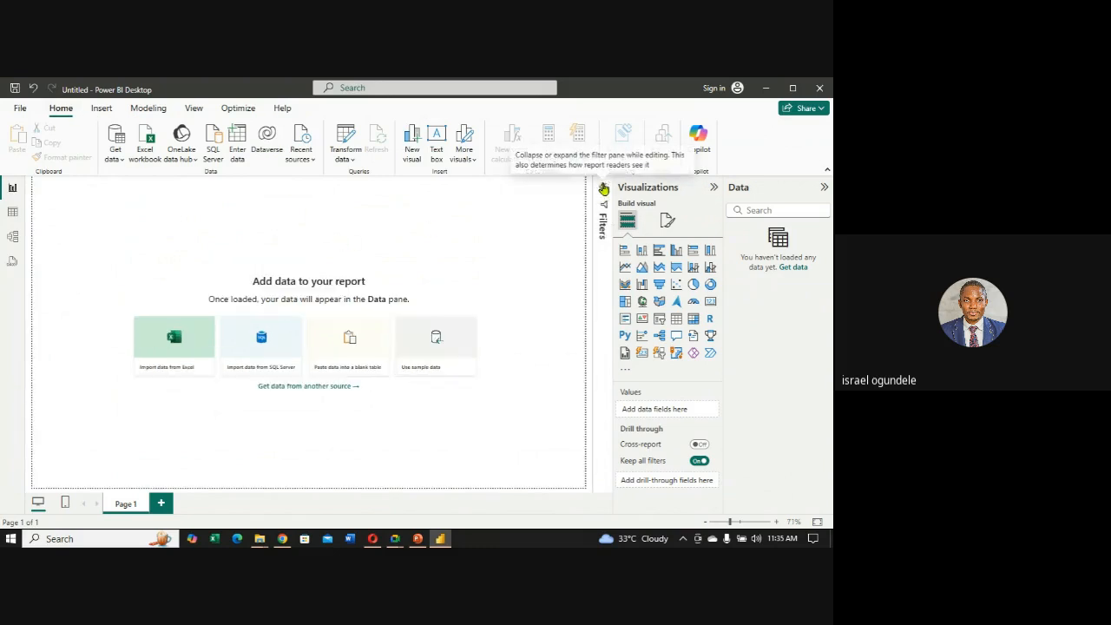
{"action": "left_click", "coordinate": [714, 187]}
{"action": "left_click", "coordinate": [823, 190]}
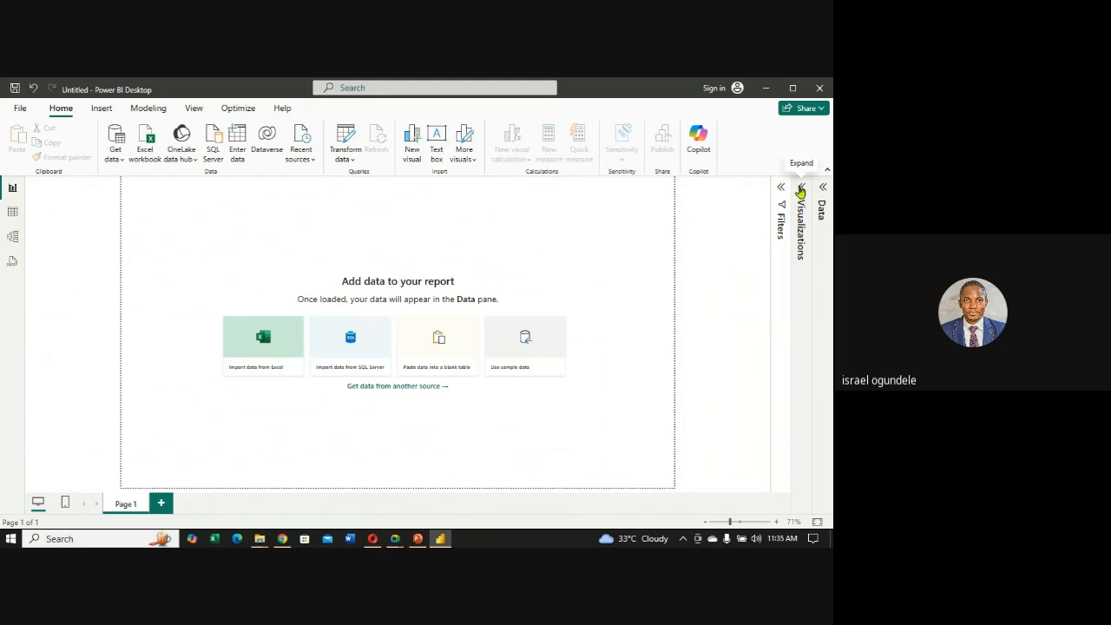
{"action": "left_click", "coordinate": [802, 189]}
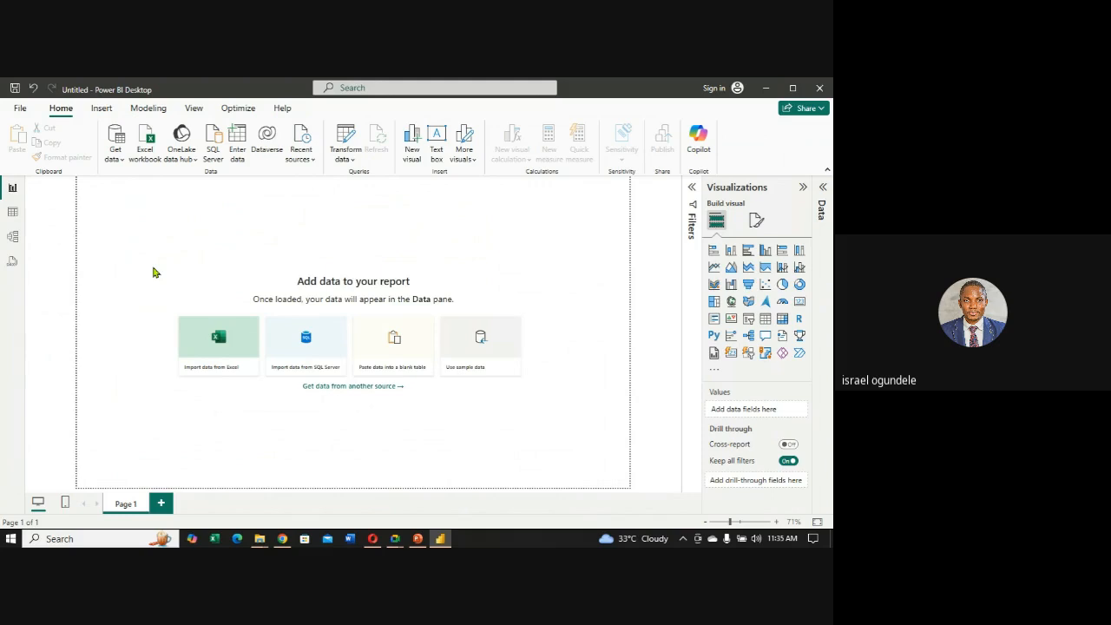
Show the common data sources available for getting data into the report.
{"action": "left_click", "coordinate": [122, 159]}
{"action": "left_click", "coordinate": [121, 159]}
{"action": "left_click", "coordinate": [122, 159]}
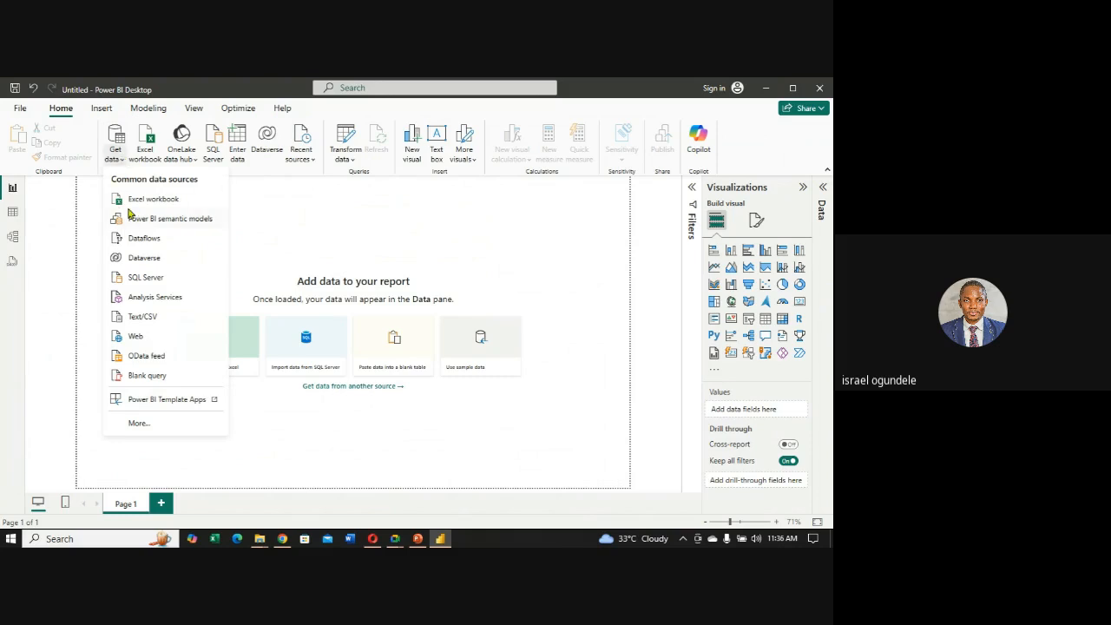
Check the Cookies Datasets folder within Training Data Jan Cohort in File Explorer, then return to Power BI Desktop.
{"action": "mouse_move", "coordinate": [260, 542]}
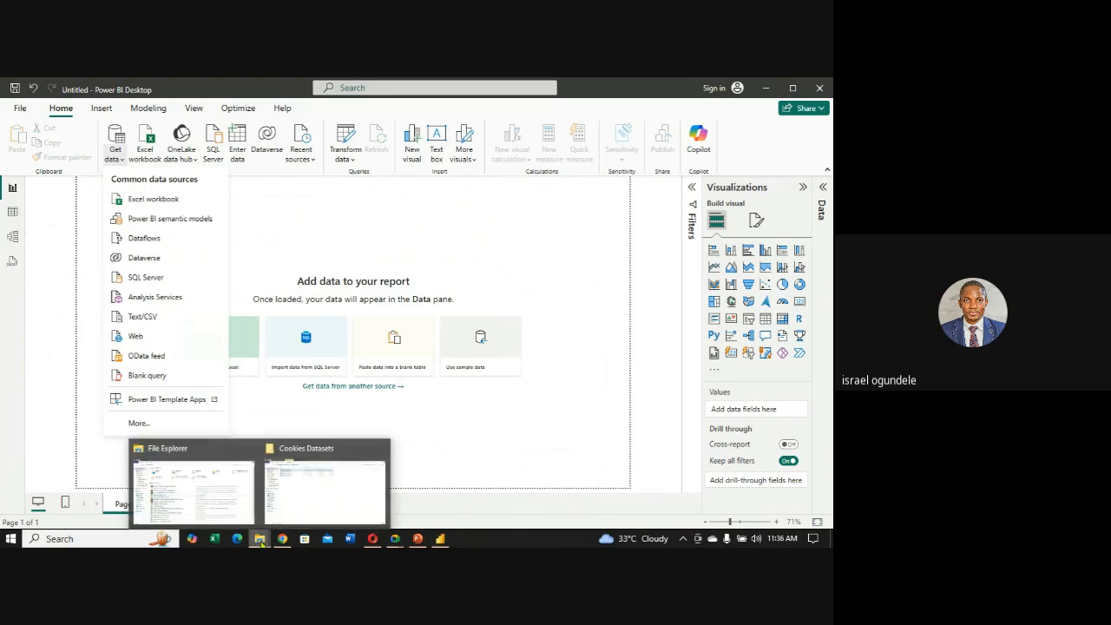
{"action": "left_click", "coordinate": [230, 512]}
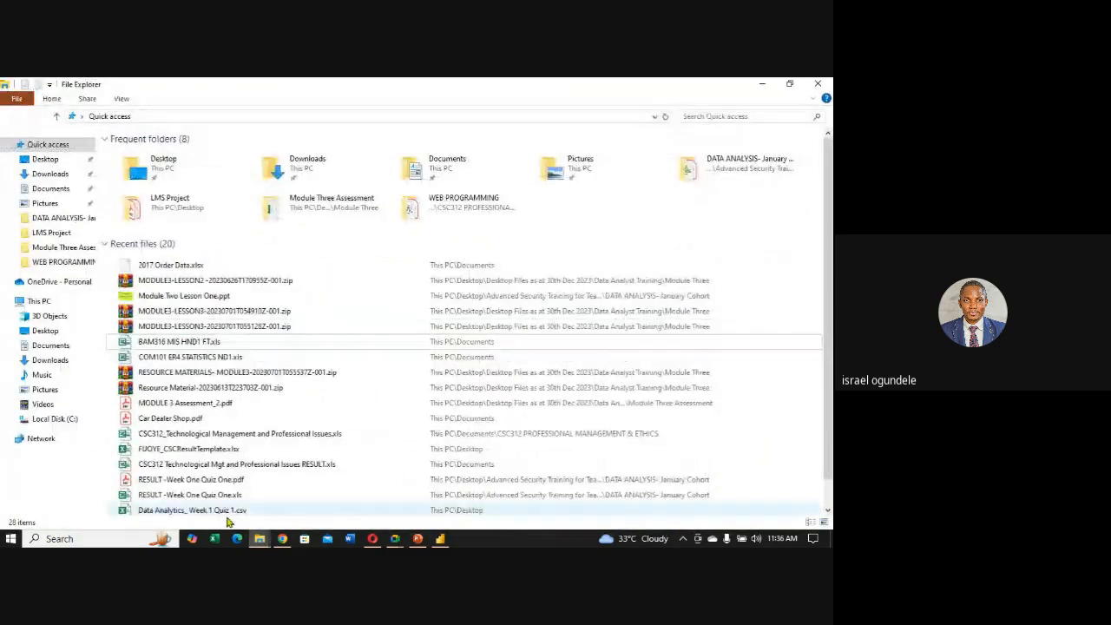
{"action": "mouse_move", "coordinate": [260, 540]}
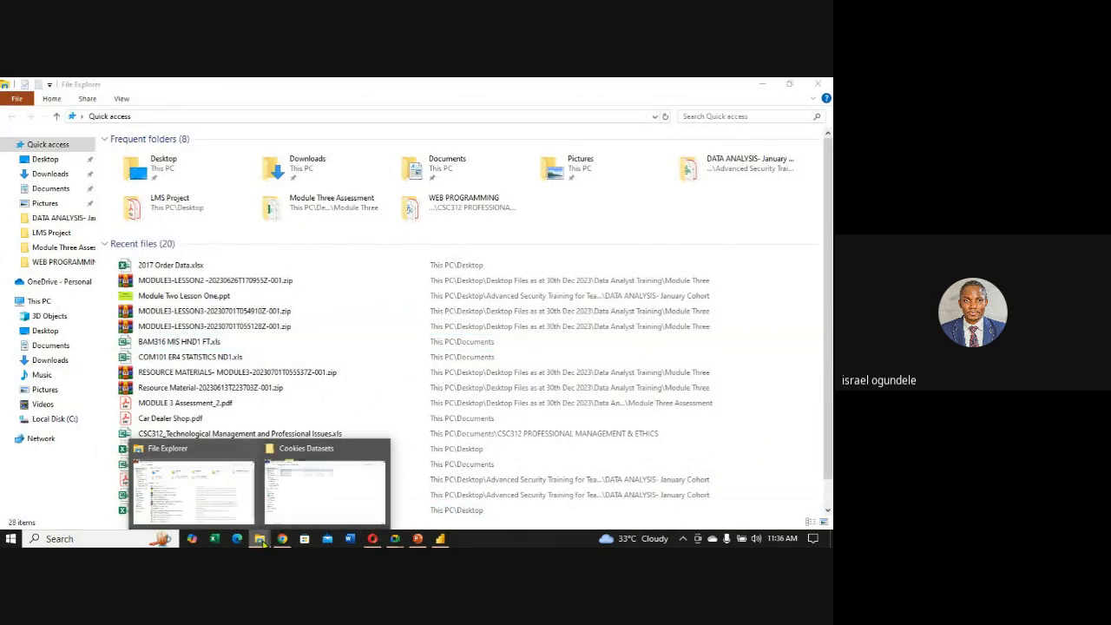
{"action": "left_click", "coordinate": [301, 508]}
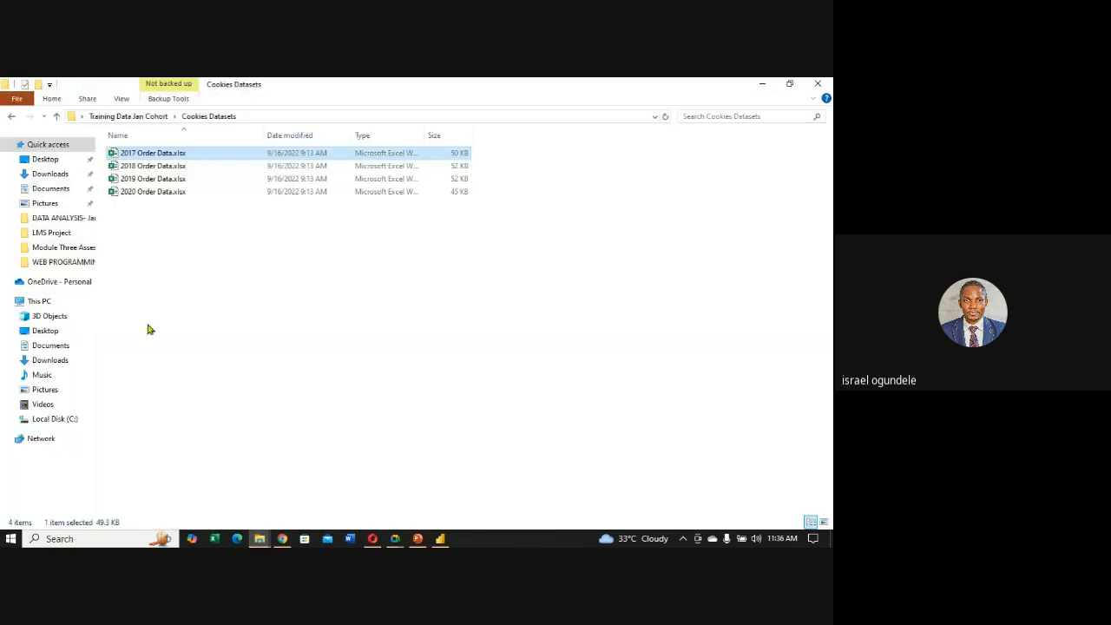
{"action": "left_click", "coordinate": [8, 145]}
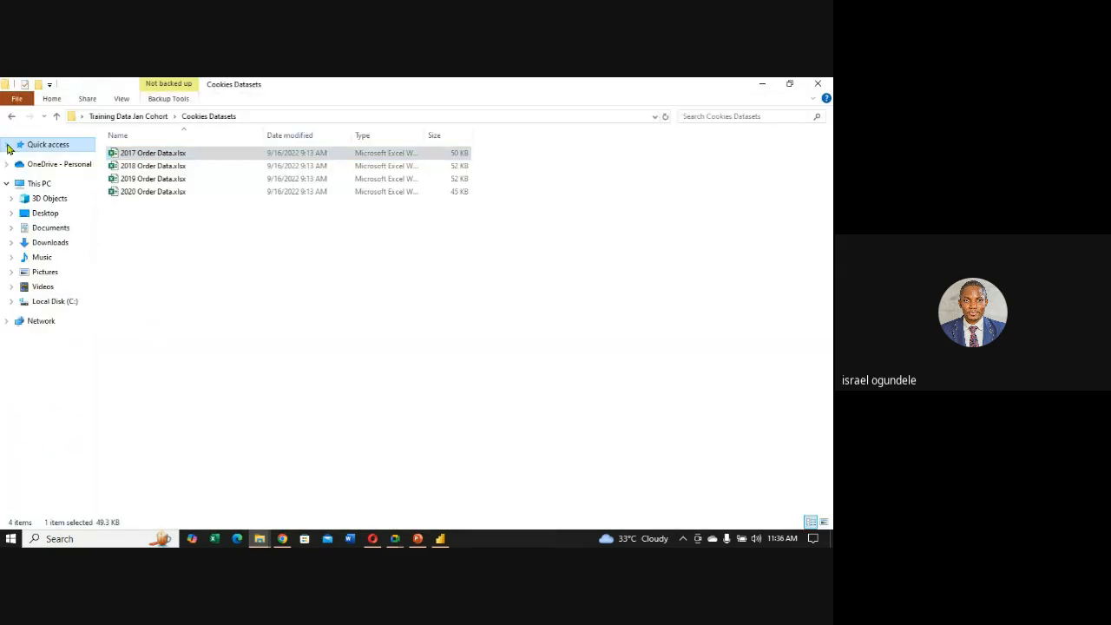
{"action": "left_click", "coordinate": [13, 118]}
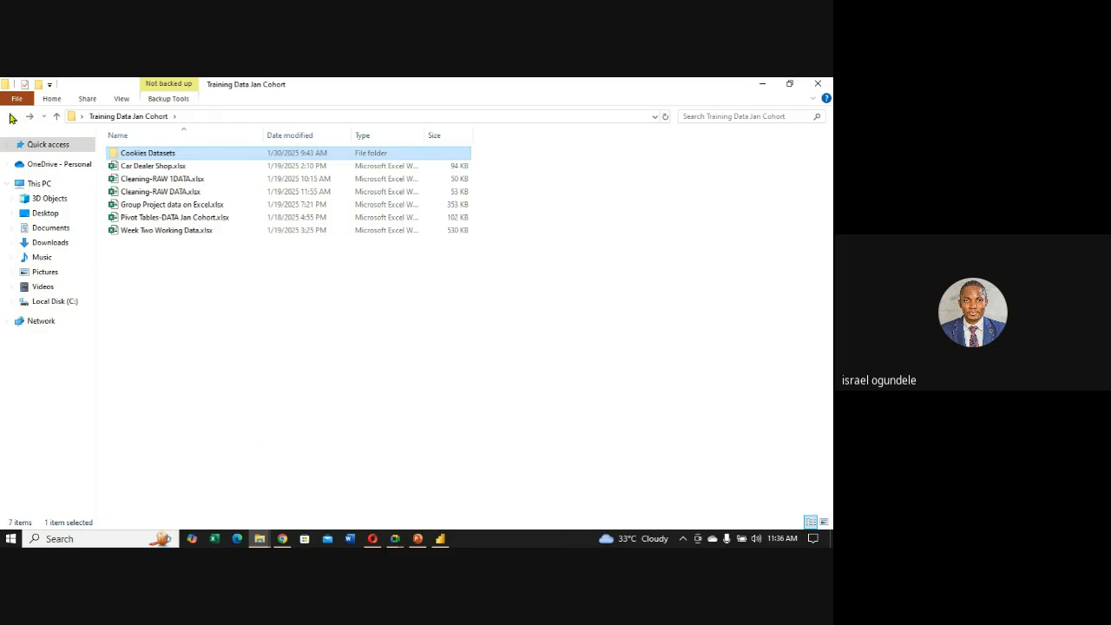
{"action": "double_click", "coordinate": [152, 153]}
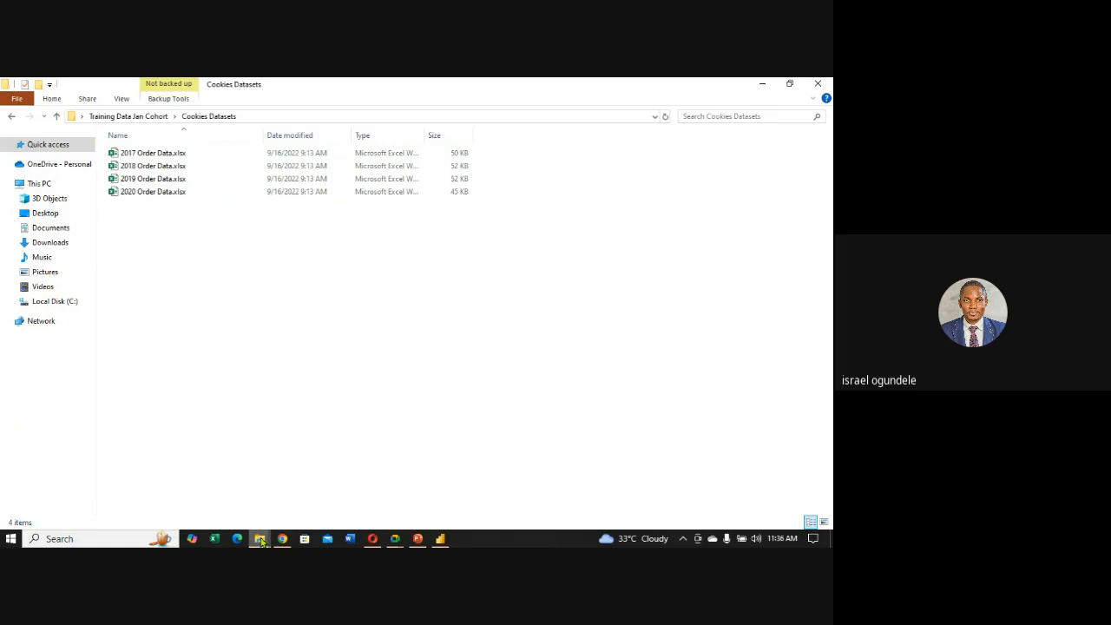
{"action": "mouse_move", "coordinate": [260, 541]}
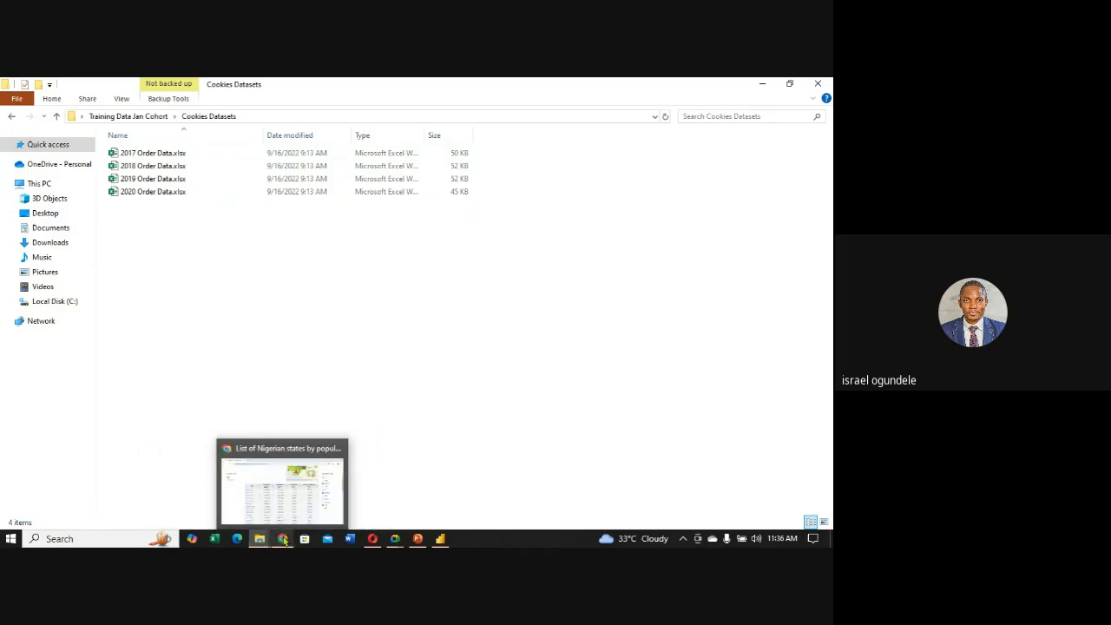
{"action": "left_click", "coordinate": [440, 539]}
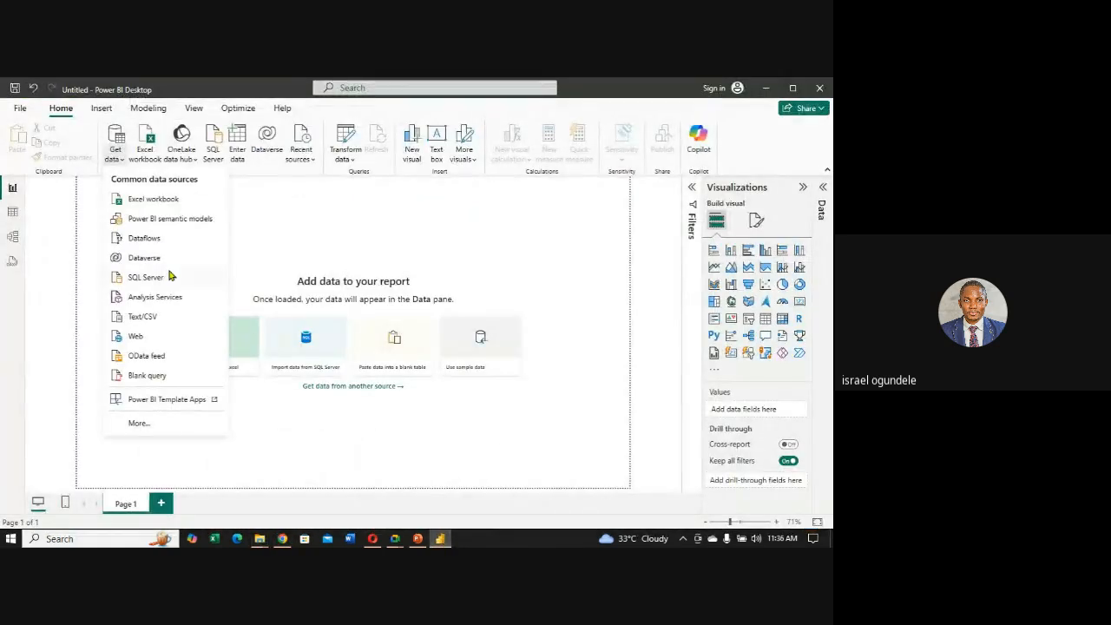
Start getting data from an Excel workbook and look through the Desktop folder for the training files.
{"action": "left_click", "coordinate": [119, 159]}
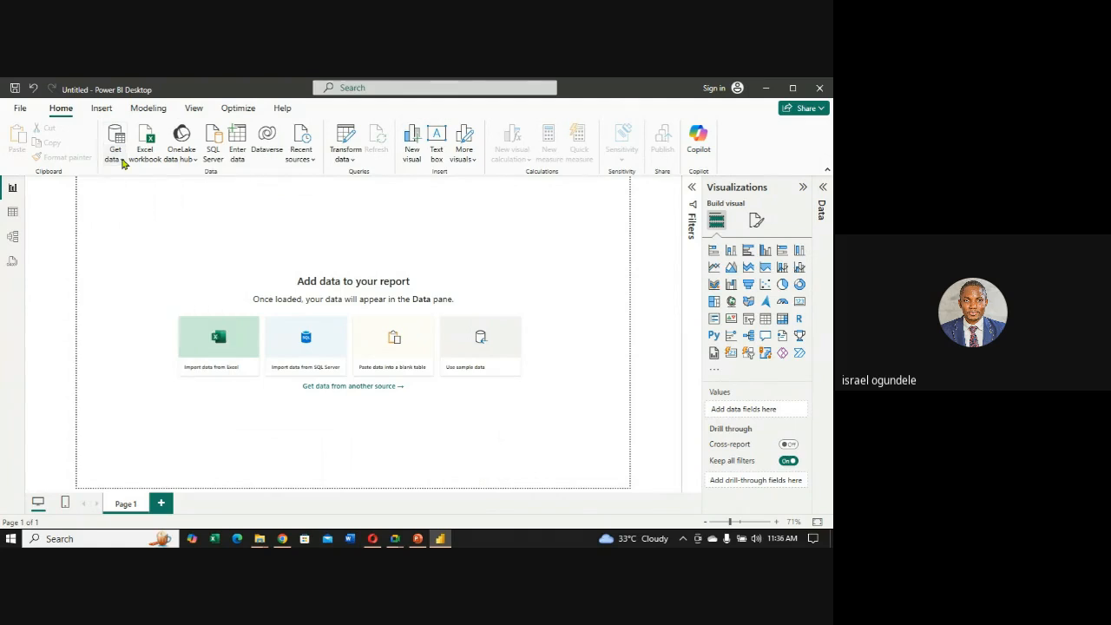
{"action": "left_click", "coordinate": [118, 159]}
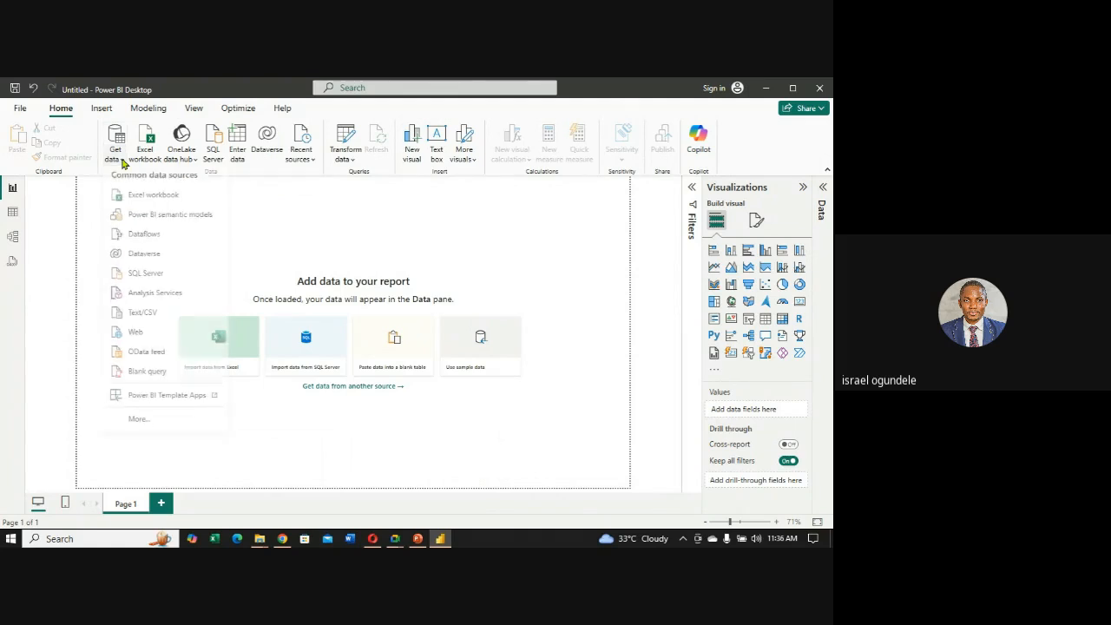
{"action": "left_click", "coordinate": [153, 200]}
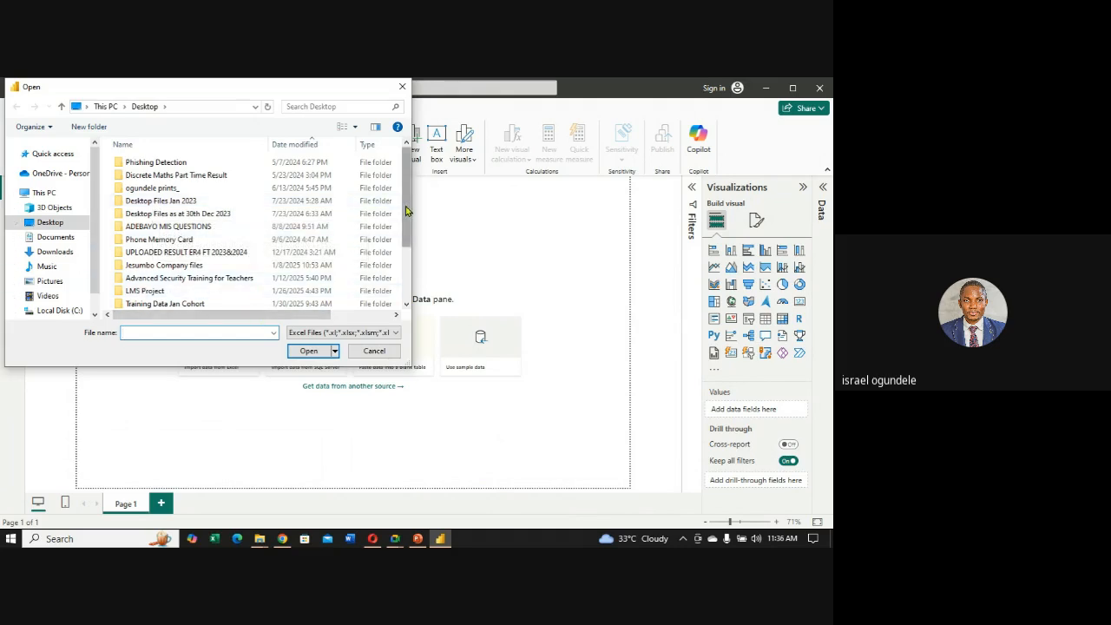
{"action": "left_click_drag", "start_coordinate": [406, 211], "coordinate": [406, 223]}
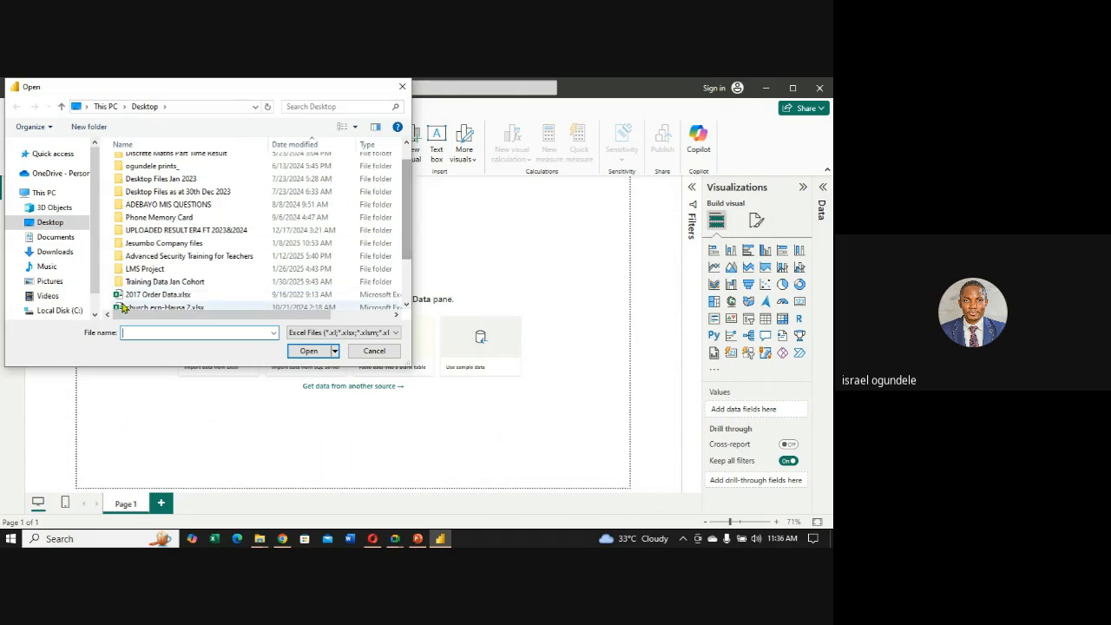
{"action": "left_click", "coordinate": [182, 259]}
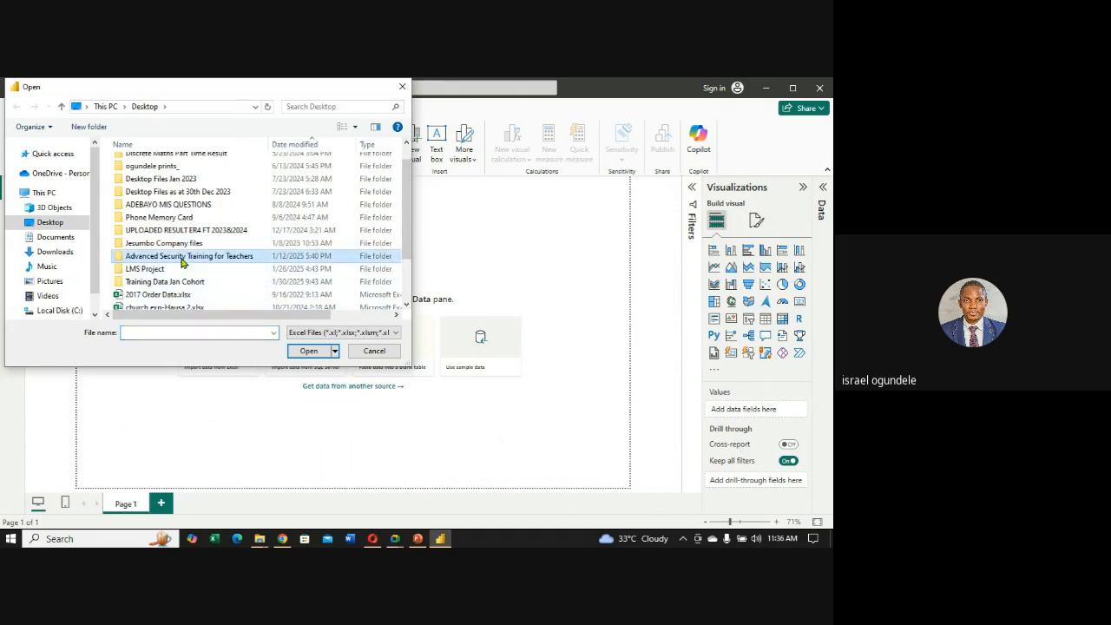
{"action": "double_click", "coordinate": [182, 259]}
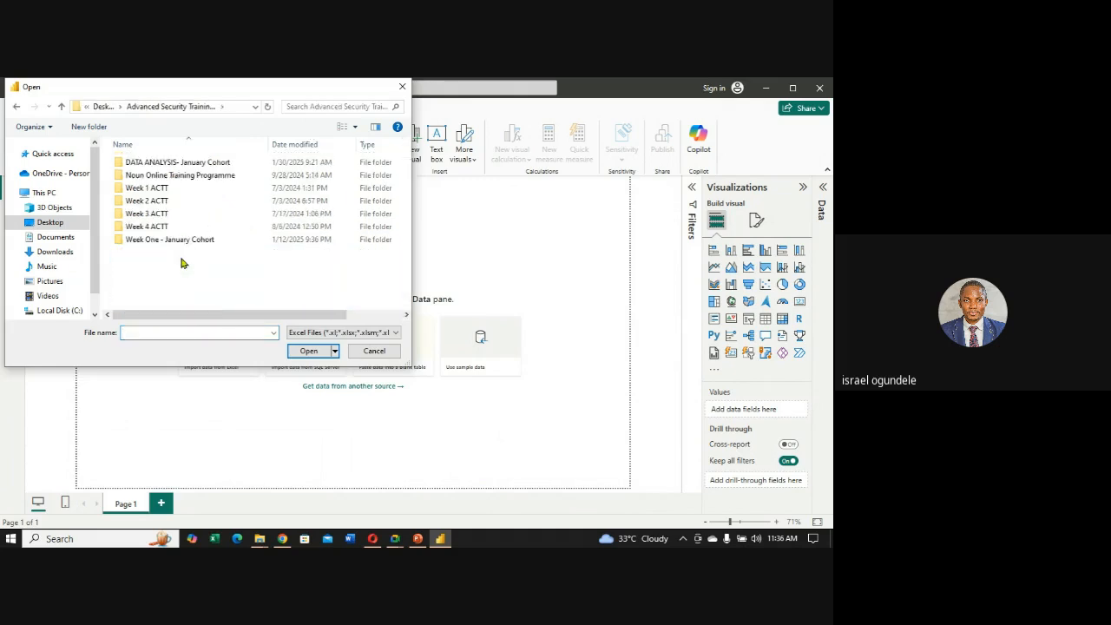
{"action": "double_click", "coordinate": [172, 163]}
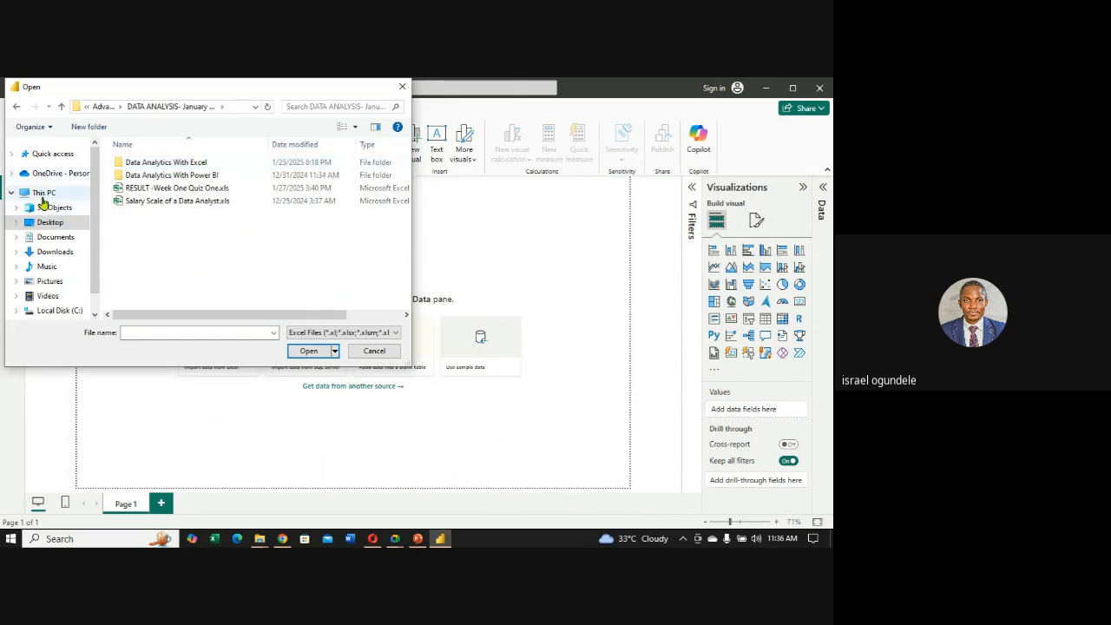
{"action": "left_click", "coordinate": [54, 224]}
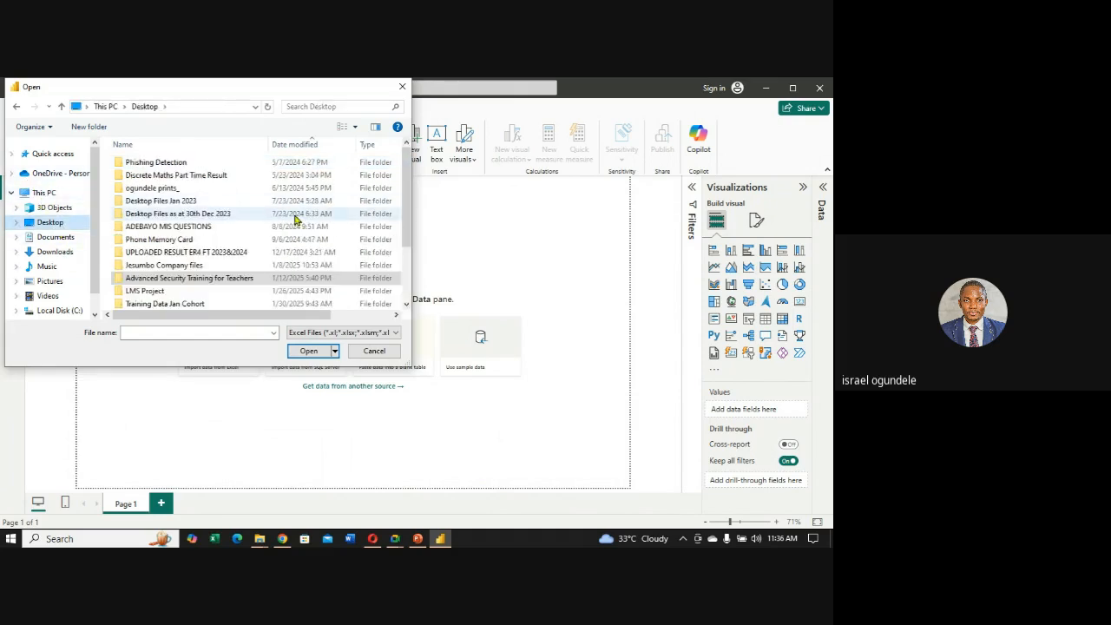
Open the workbook 2017 Order Data.xlsx from the Desktop folder Training Data Jan Cohort > Cookies Datasets.
{"action": "scroll", "coordinate": [406, 224], "scroll_direction": "down", "scroll_amount": 2}
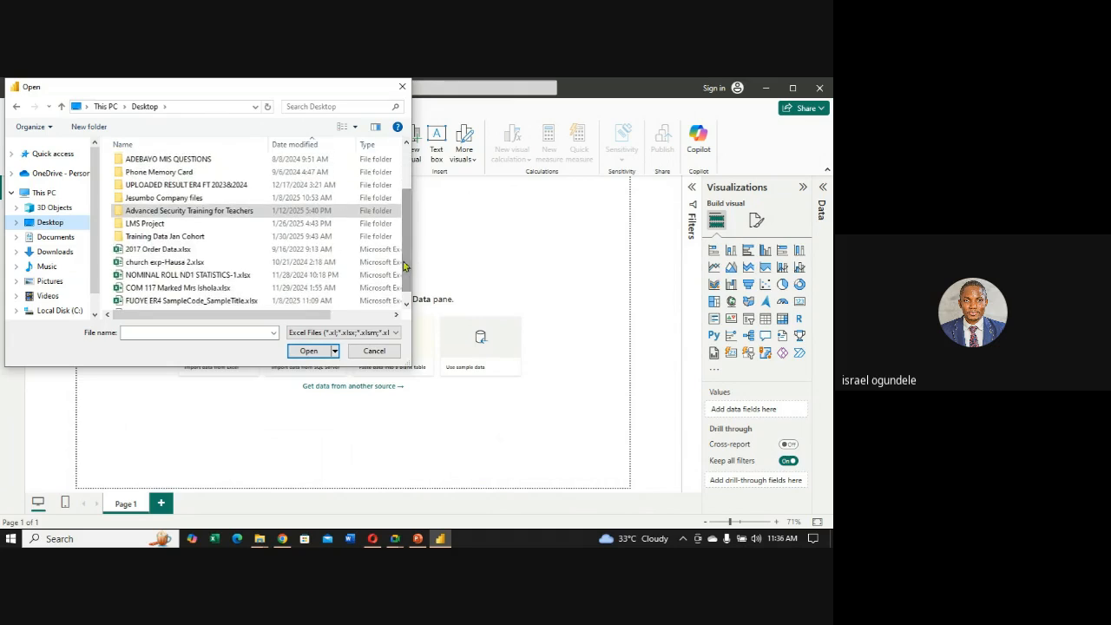
{"action": "double_click", "coordinate": [160, 239]}
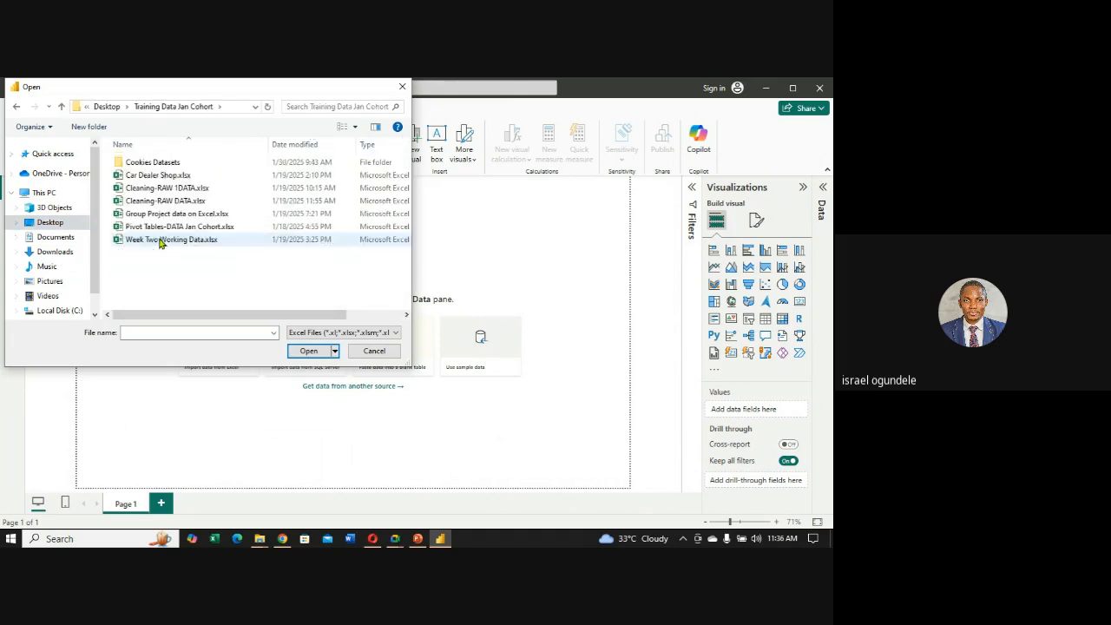
{"action": "double_click", "coordinate": [146, 164]}
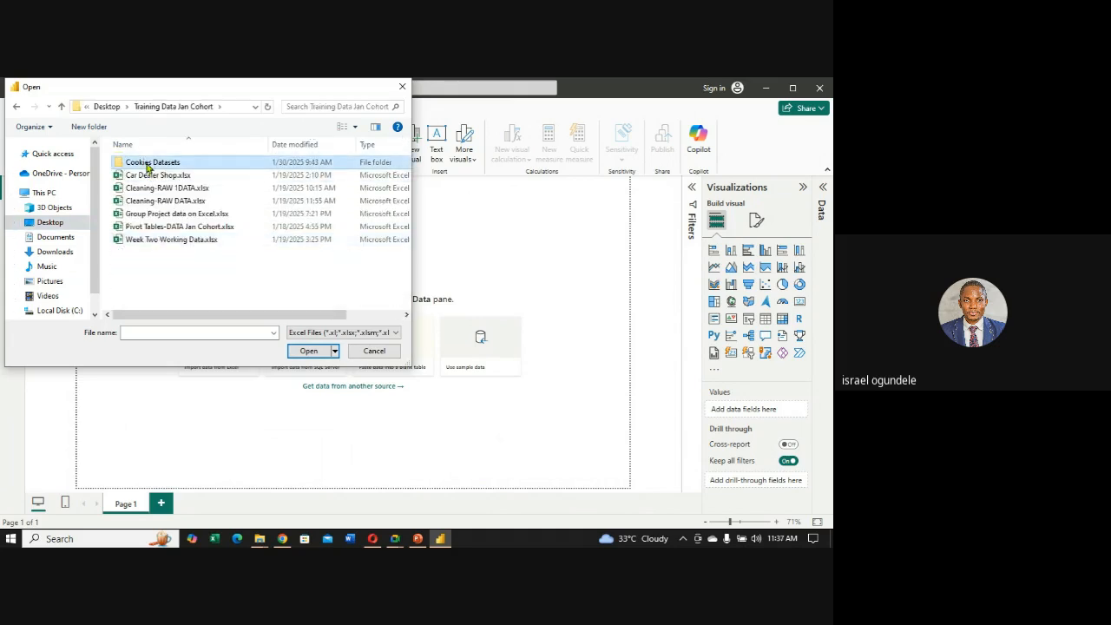
{"action": "left_click", "coordinate": [150, 168]}
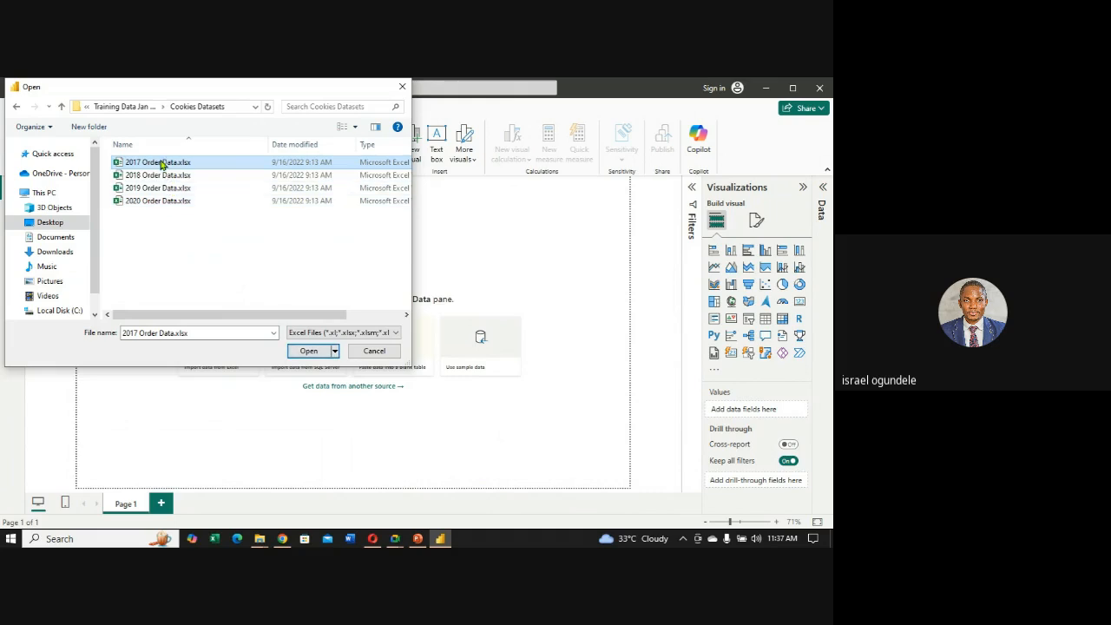
{"action": "left_click", "coordinate": [309, 352]}
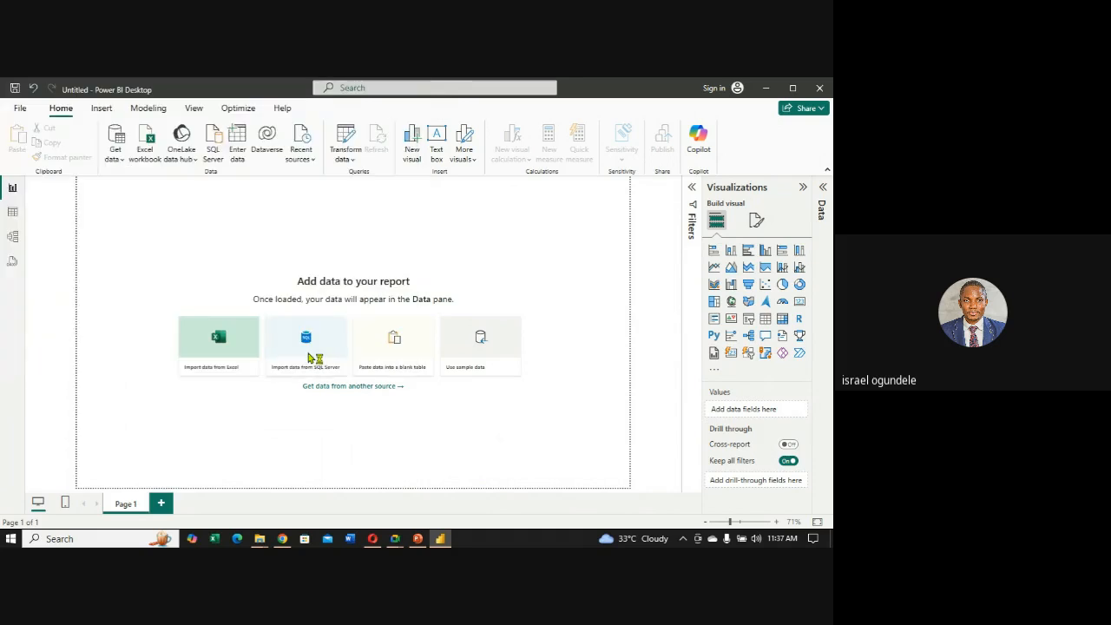
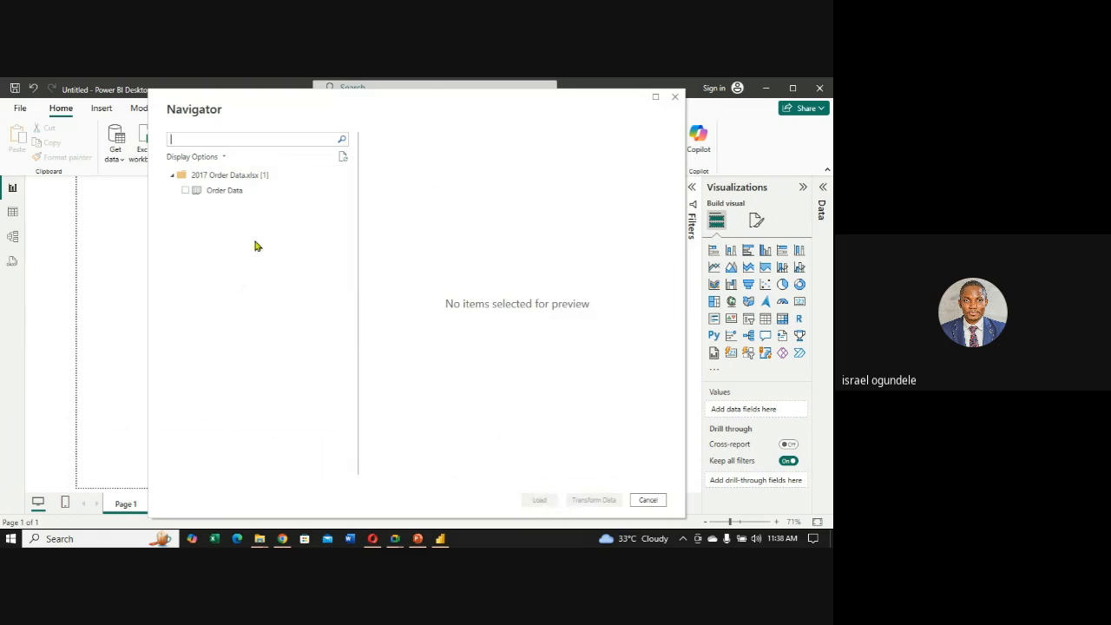
Select the Order Data sheet, review its previewed rows and columns, and open it in Power Query Editor with Transform Data.
{"action": "left_click", "coordinate": [185, 192]}
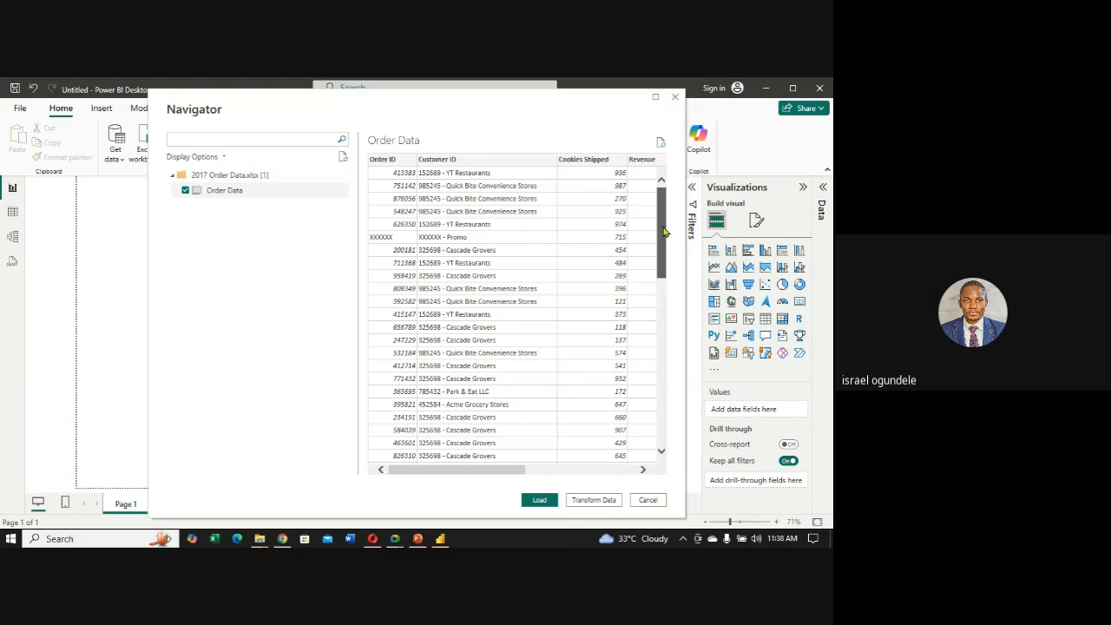
{"action": "left_click_drag", "start_coordinate": [665, 231], "coordinate": [645, 217]}
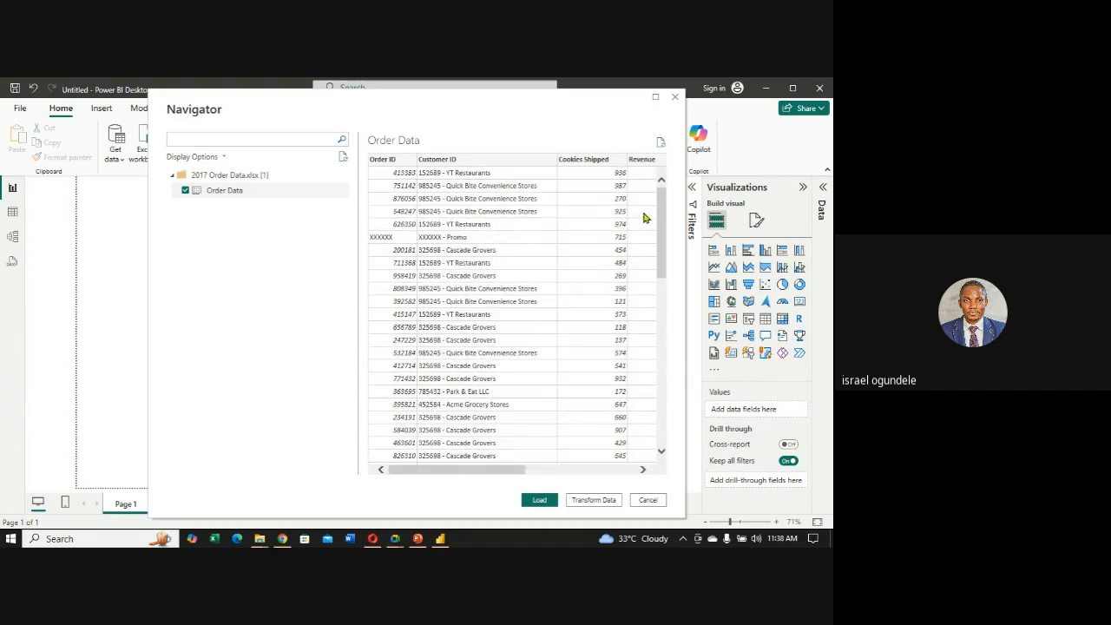
{"action": "left_click_drag", "start_coordinate": [455, 473], "coordinate": [368, 483]}
{"action": "left_click_drag", "start_coordinate": [661, 259], "coordinate": [661, 297]}
{"action": "scroll", "coordinate": [658, 299], "scroll_direction": "down", "scroll_amount": 3}
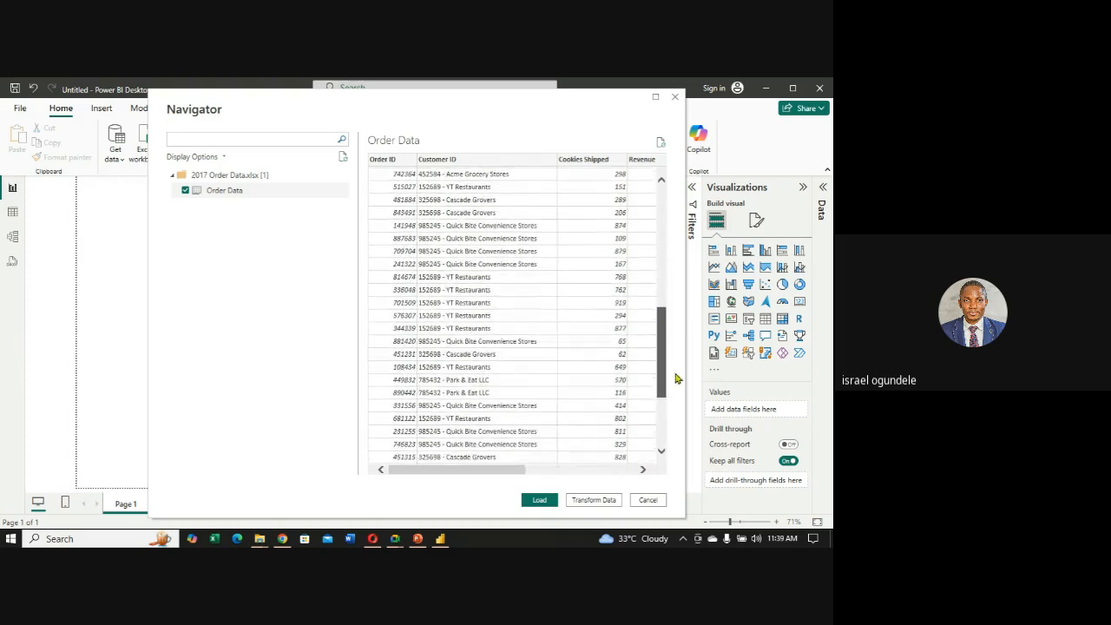
{"action": "scroll", "coordinate": [655, 302], "scroll_direction": "up", "scroll_amount": 5}
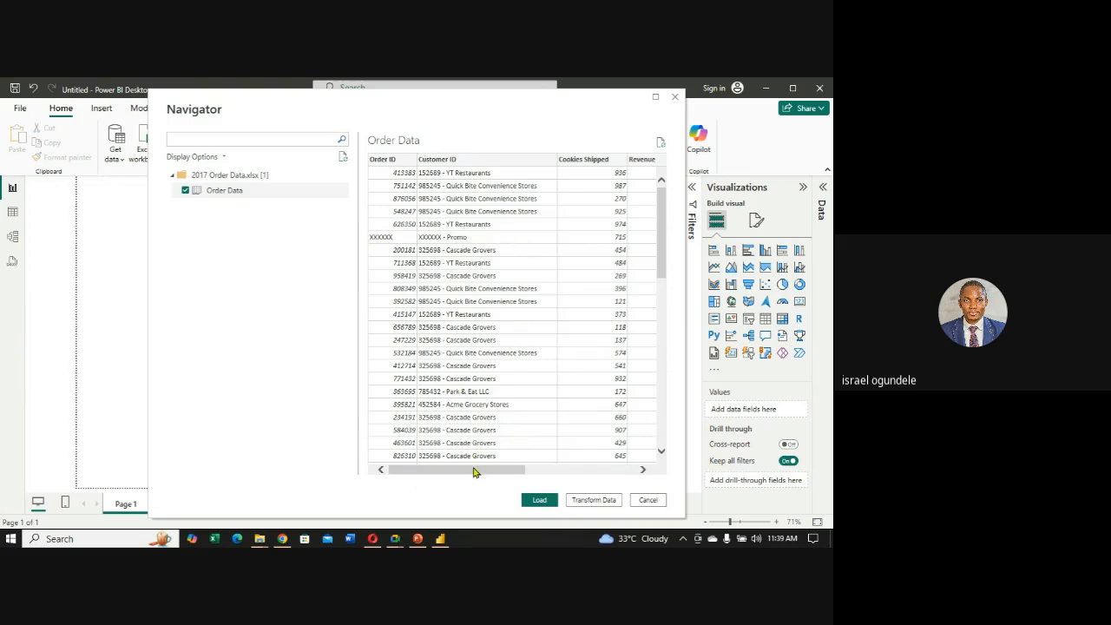
{"action": "left_click_drag", "start_coordinate": [473, 470], "coordinate": [585, 466]}
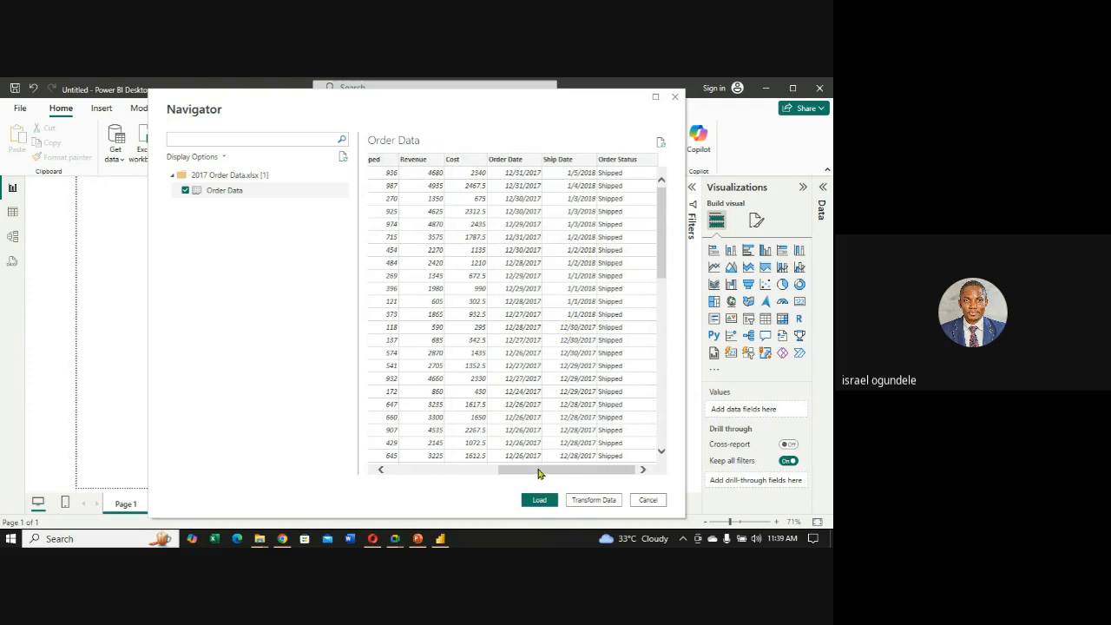
{"action": "left_click_drag", "start_coordinate": [539, 478], "coordinate": [384, 450]}
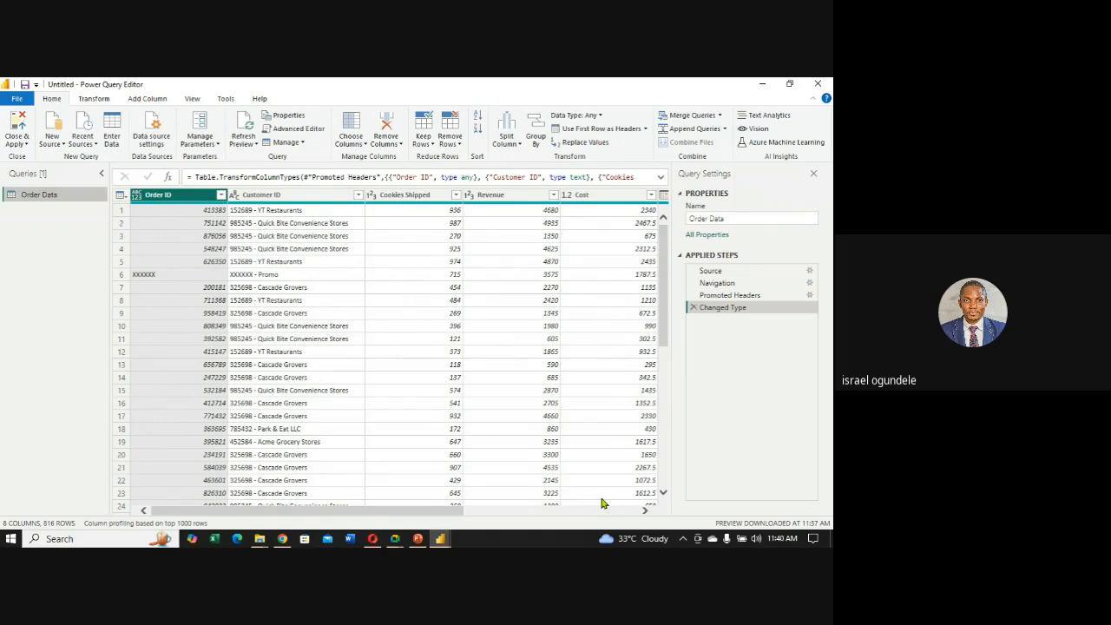
Switch from Power Query Editor back to the Power BI Desktop report window.
{"action": "mouse_move", "coordinate": [441, 539]}
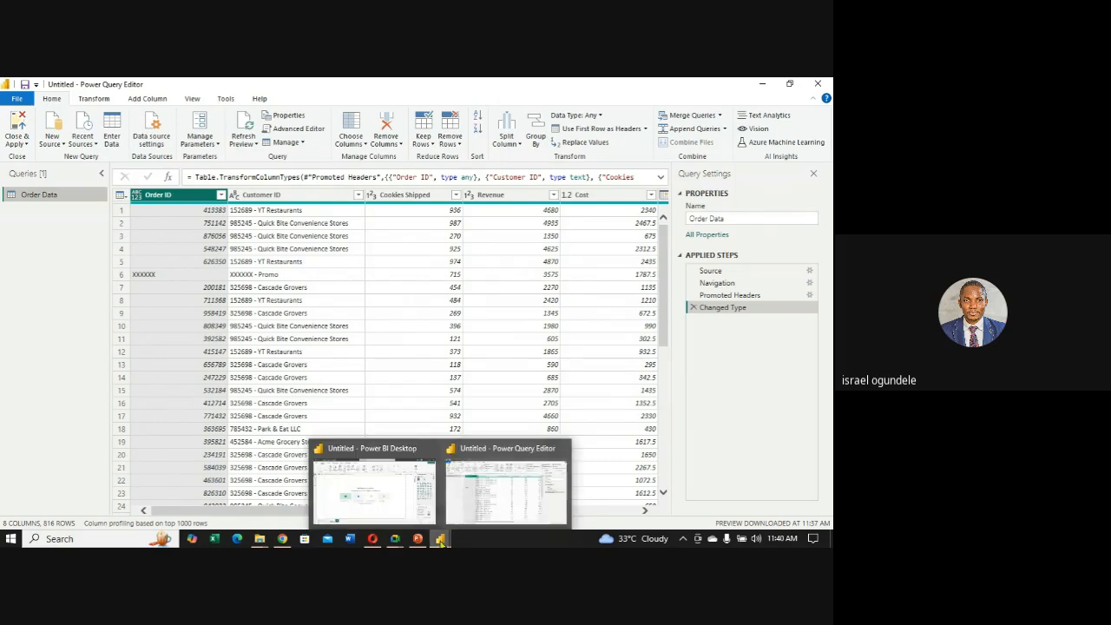
{"action": "left_click", "coordinate": [364, 506]}
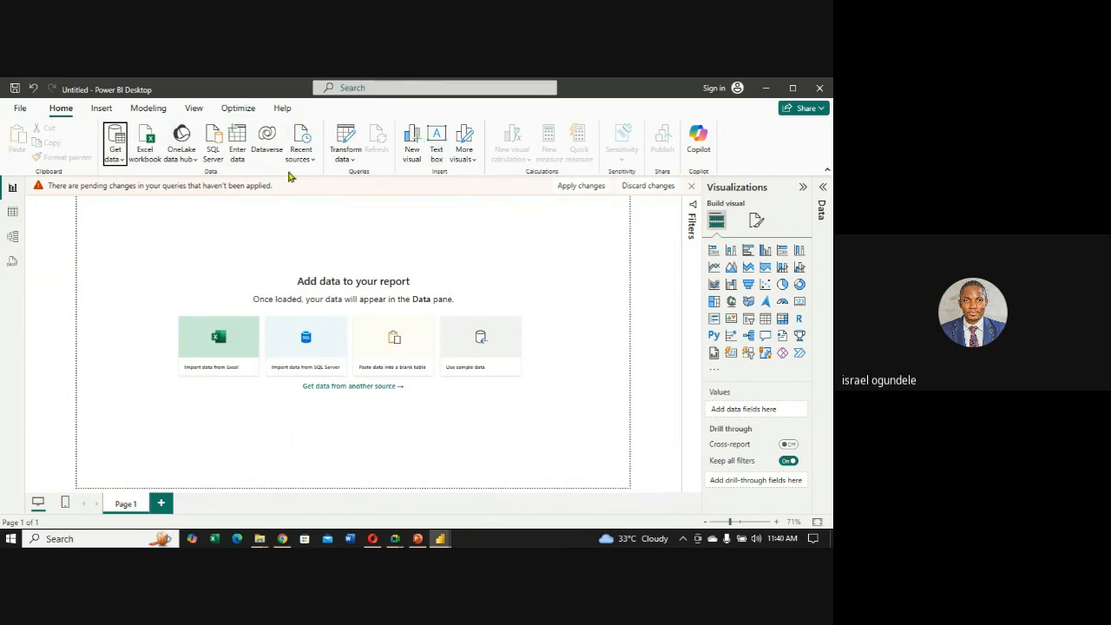
Switch to Power Query Editor and look through the rows of the Order Data table.
{"action": "mouse_move", "coordinate": [440, 540]}
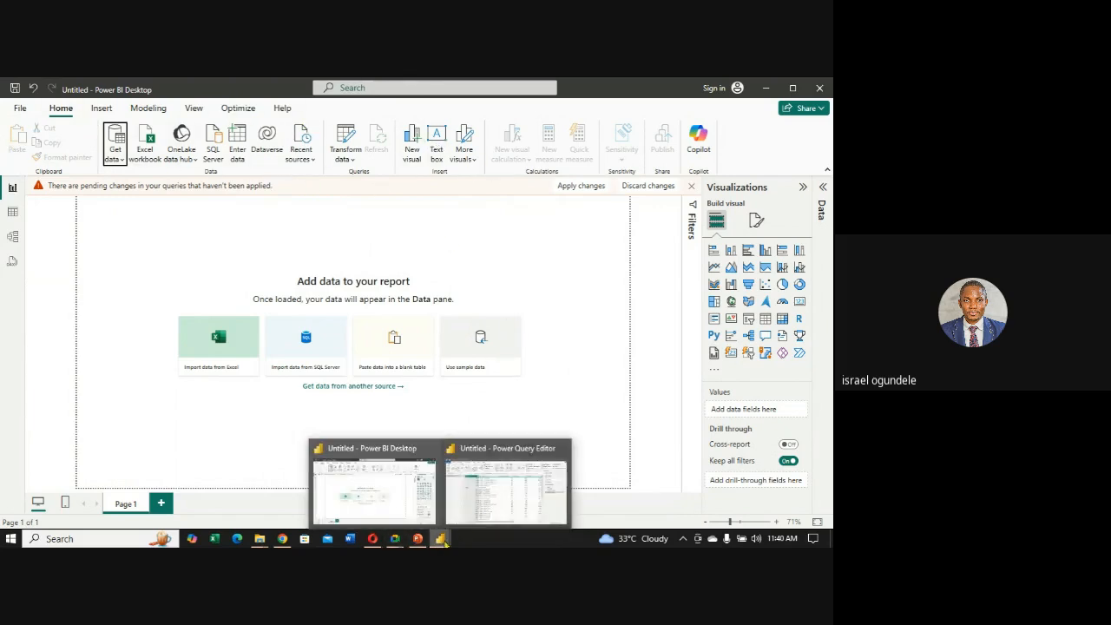
{"action": "left_click", "coordinate": [525, 505]}
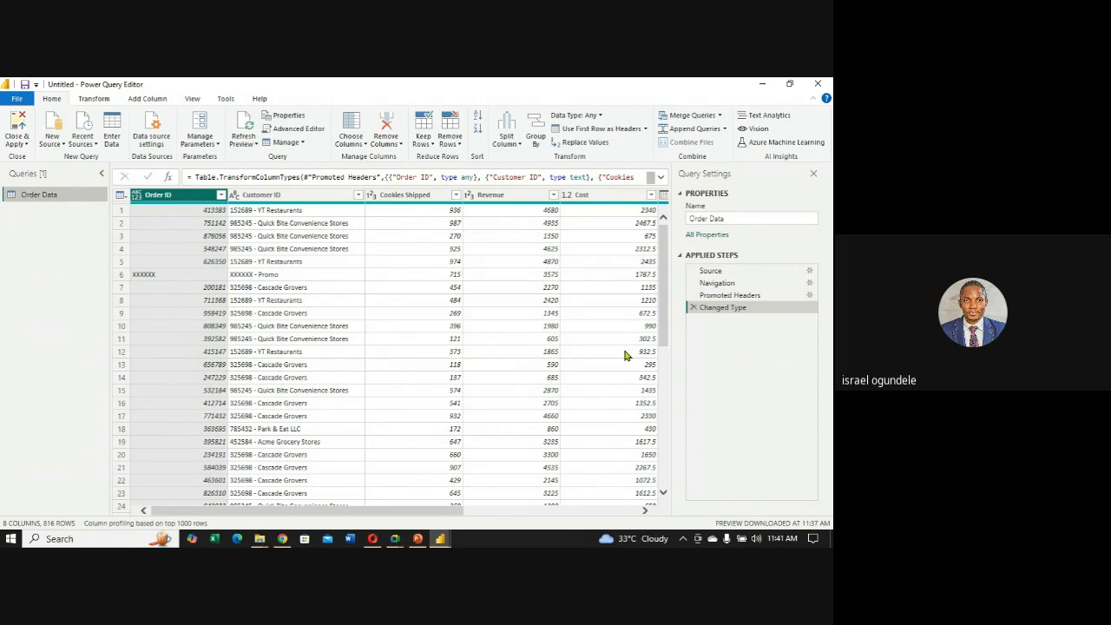
{"action": "mouse_move", "coordinate": [440, 540]}
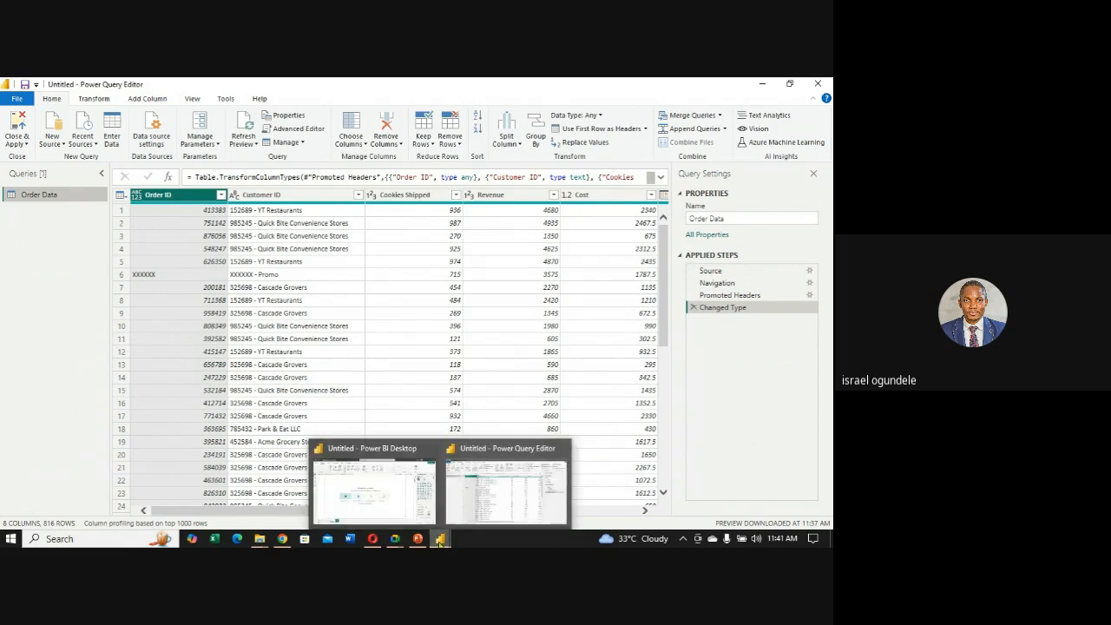
{"action": "mouse_move", "coordinate": [361, 495]}
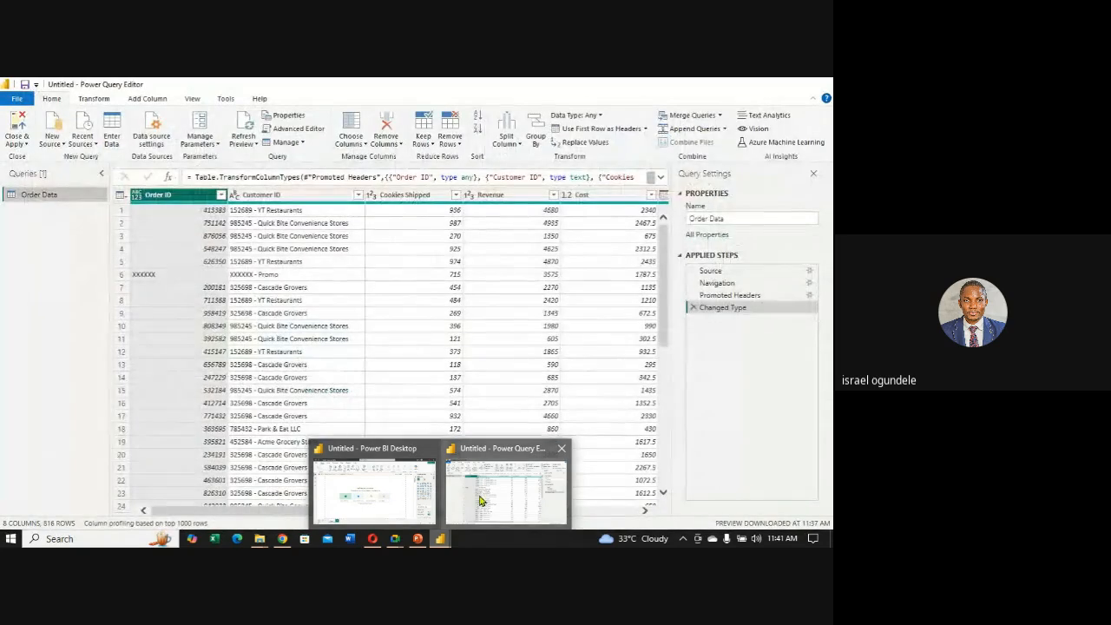
{"action": "left_click", "coordinate": [481, 501]}
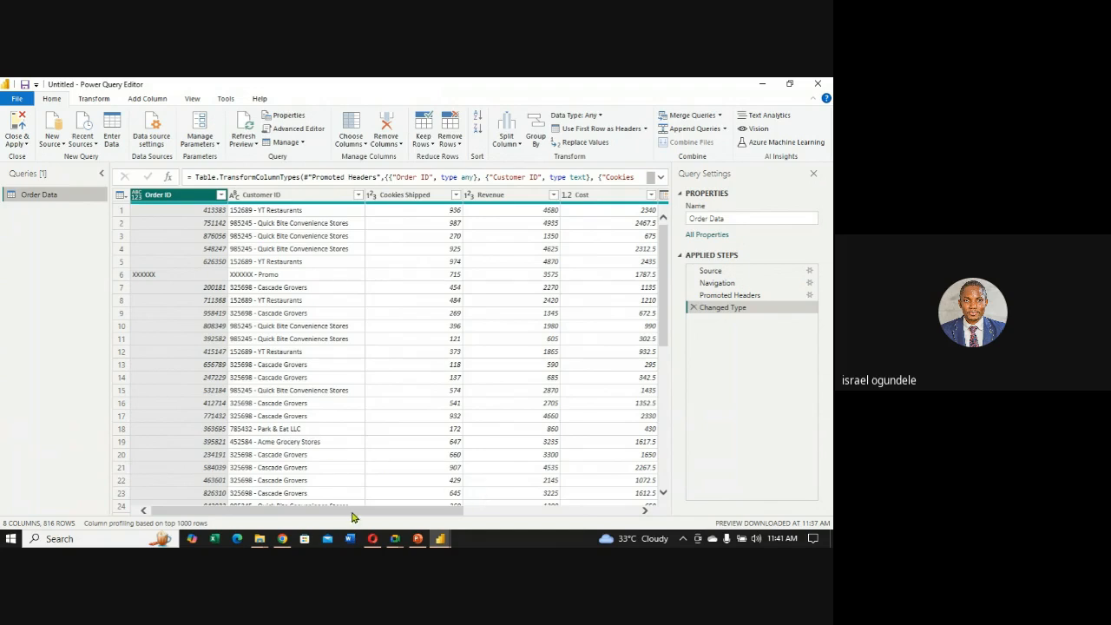
{"action": "left_click_drag", "start_coordinate": [350, 512], "coordinate": [254, 474]}
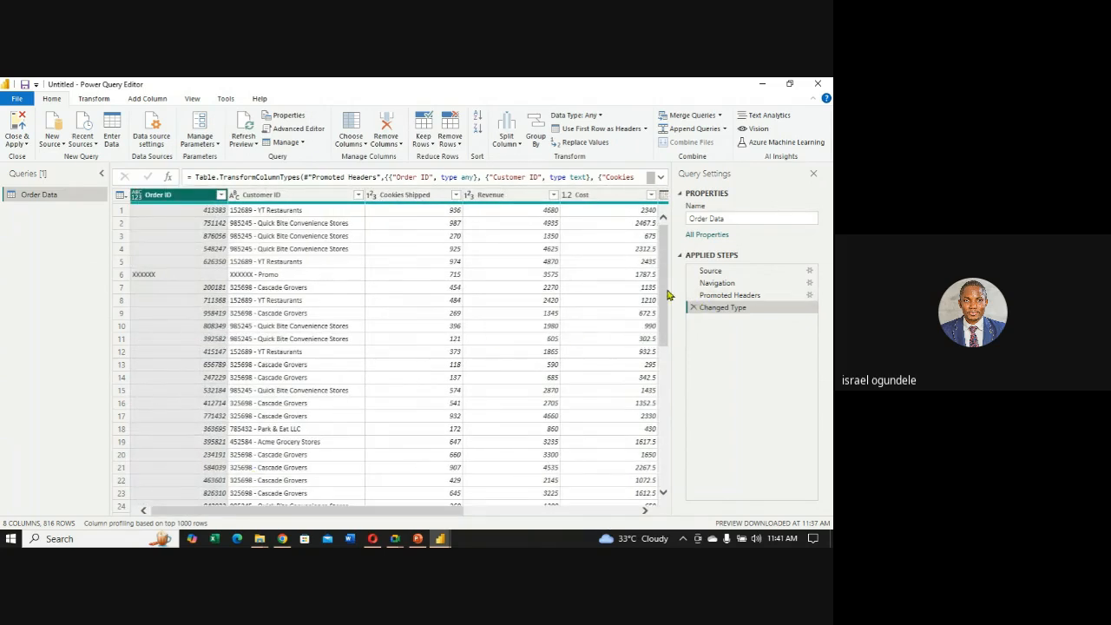
{"action": "left_click_drag", "start_coordinate": [662, 291], "coordinate": [656, 501]}
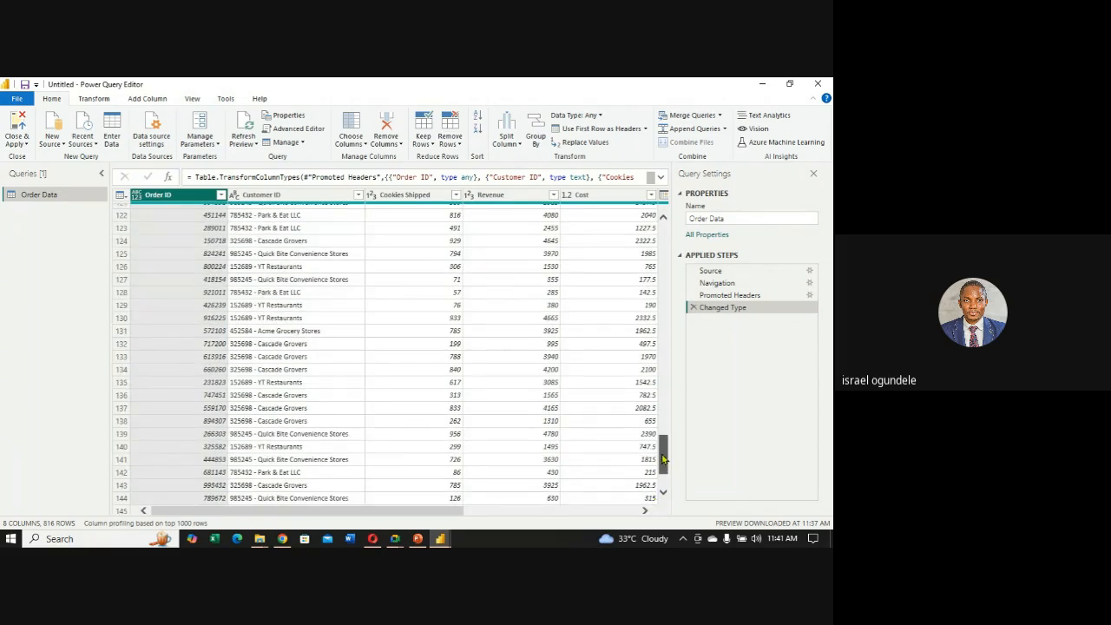
{"action": "left_click_drag", "start_coordinate": [663, 460], "coordinate": [657, 218]}
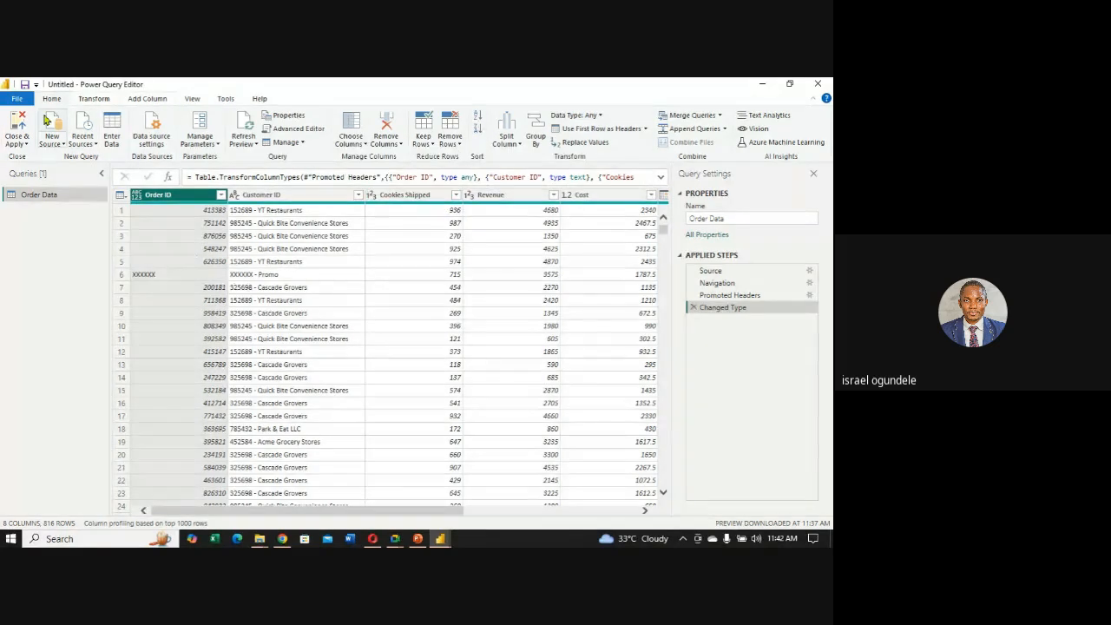
Examine the Power Query commands for general editing, transforming, adding columns, view settings, diagnostics and help.
{"action": "left_click", "coordinate": [95, 101]}
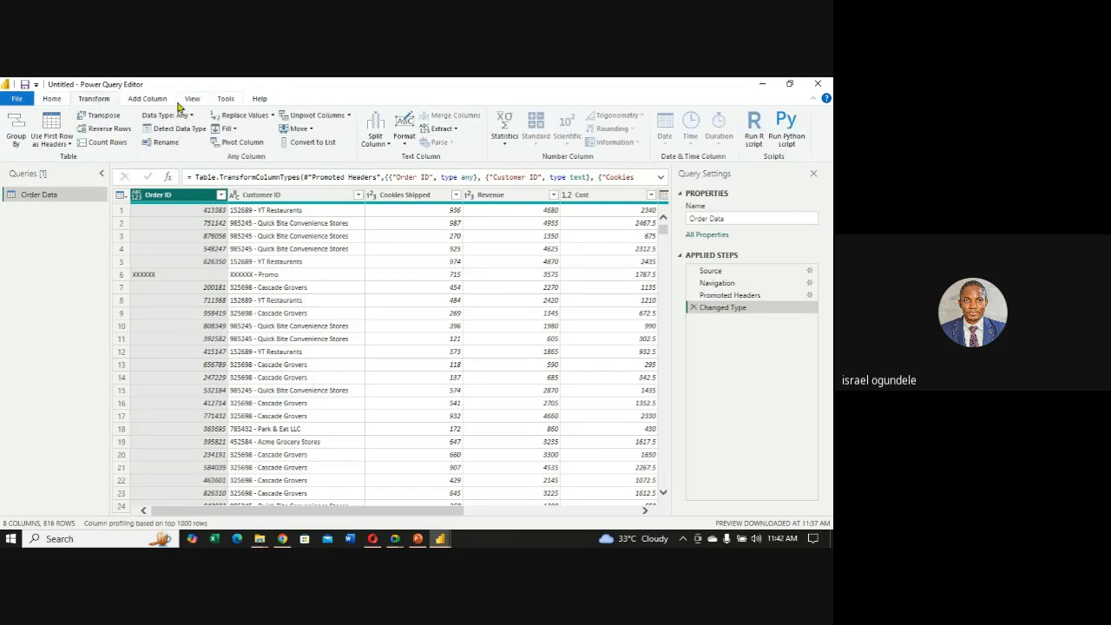
{"action": "left_click", "coordinate": [149, 100]}
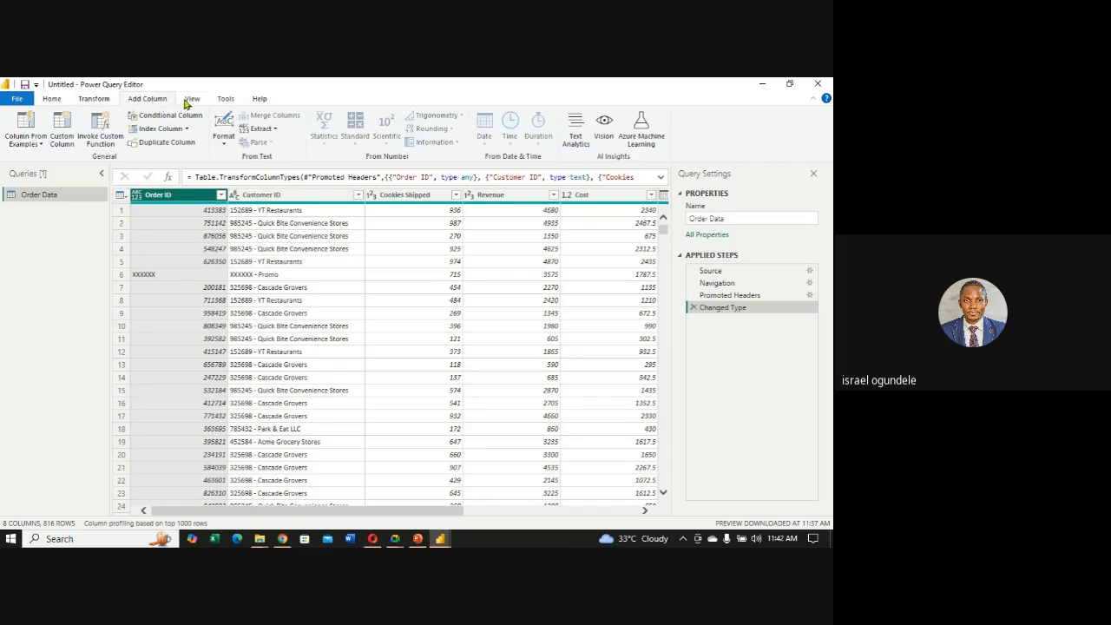
{"action": "left_click", "coordinate": [192, 99]}
{"action": "left_click", "coordinate": [226, 100]}
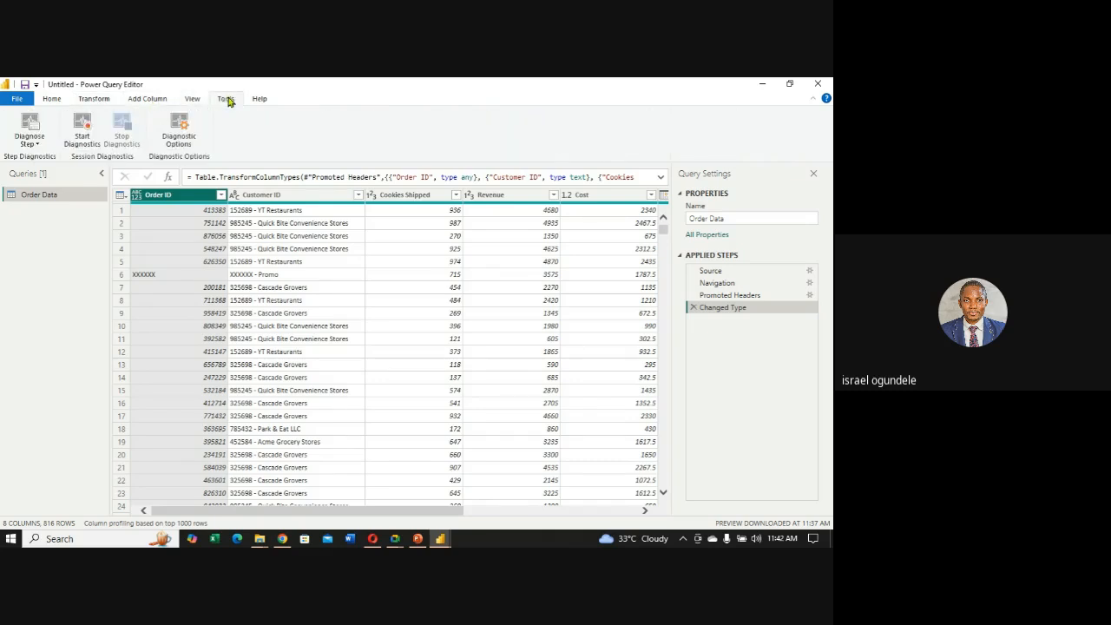
{"action": "left_click", "coordinate": [259, 99]}
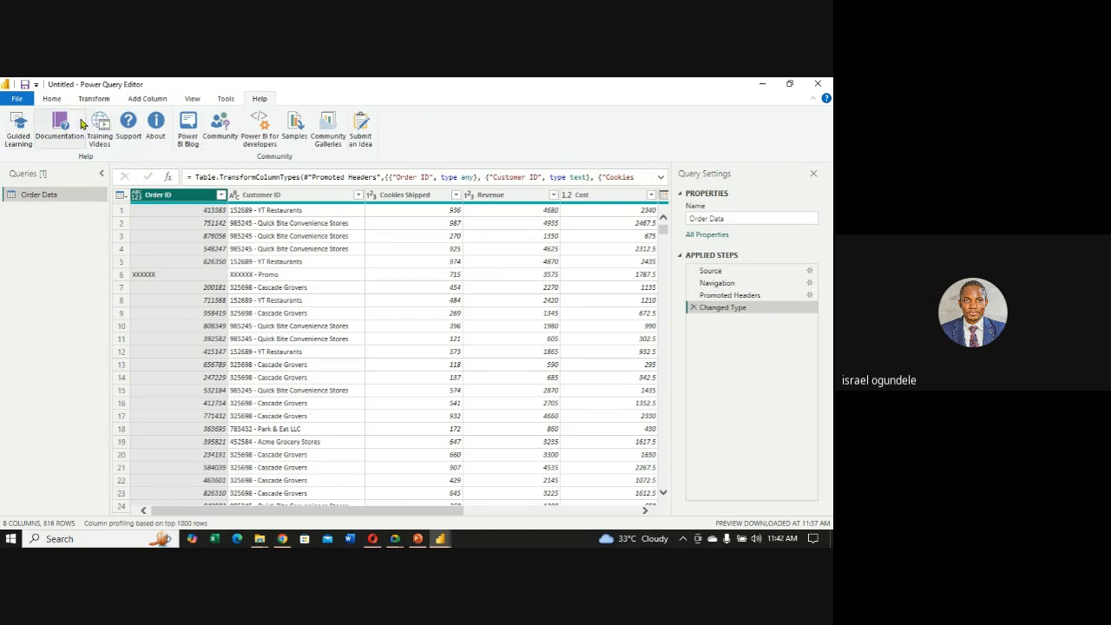
{"action": "left_click", "coordinate": [52, 100]}
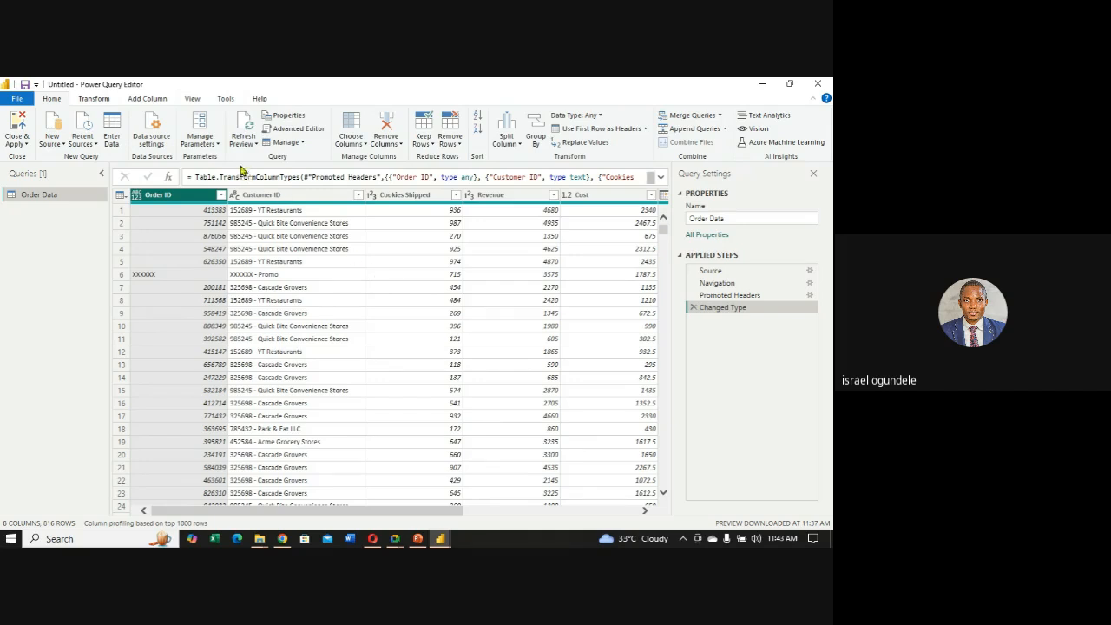
{"action": "left_click", "coordinate": [95, 100]}
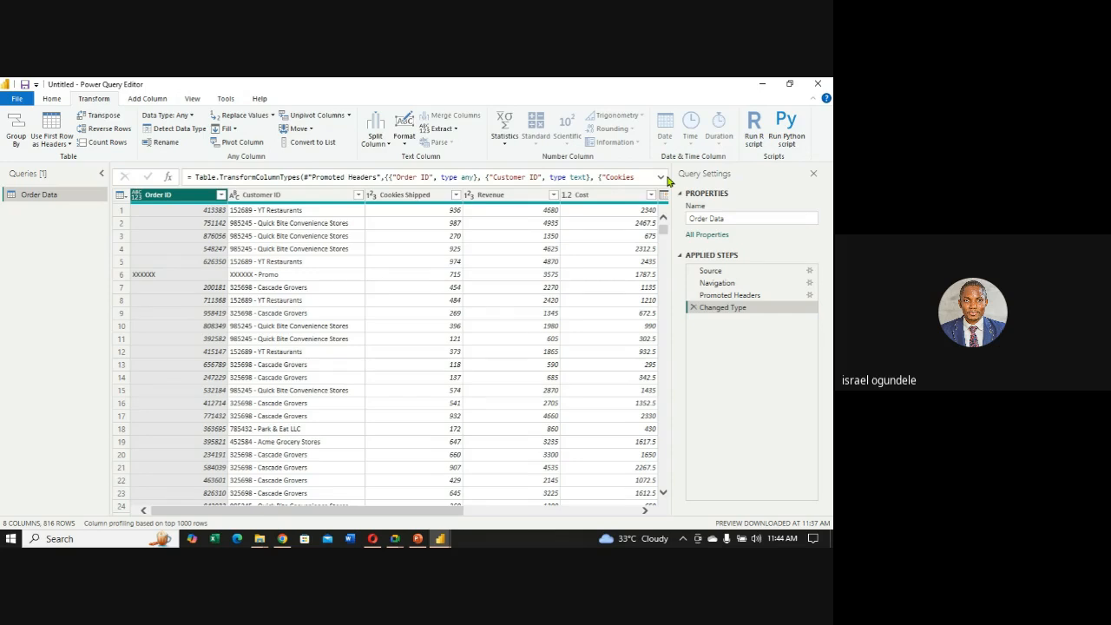
{"action": "left_click", "coordinate": [148, 101]}
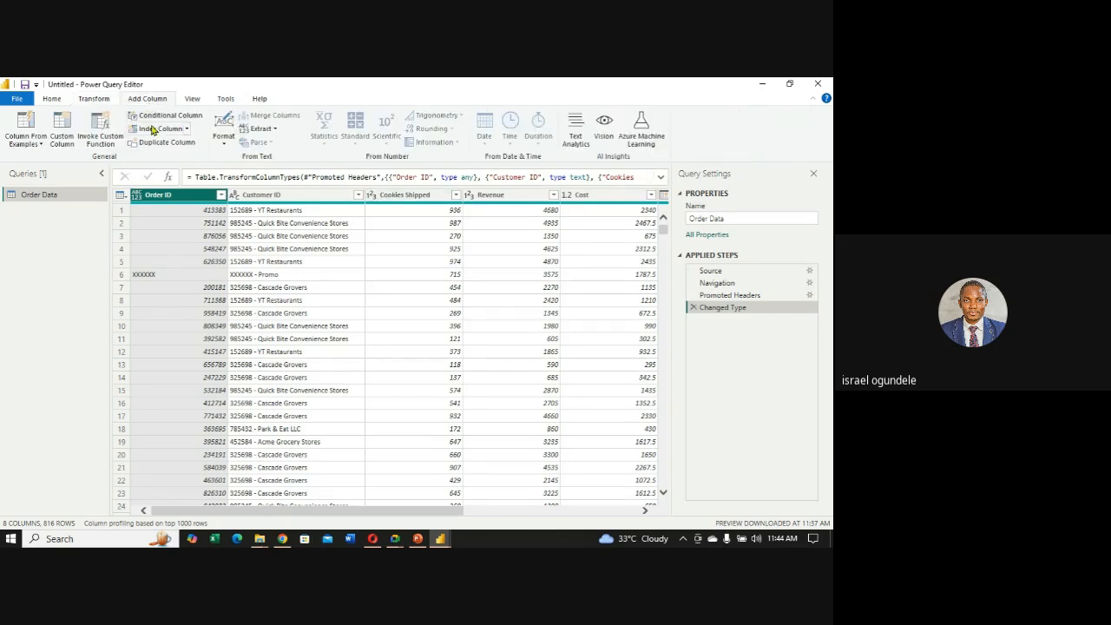
{"action": "left_click", "coordinate": [188, 101]}
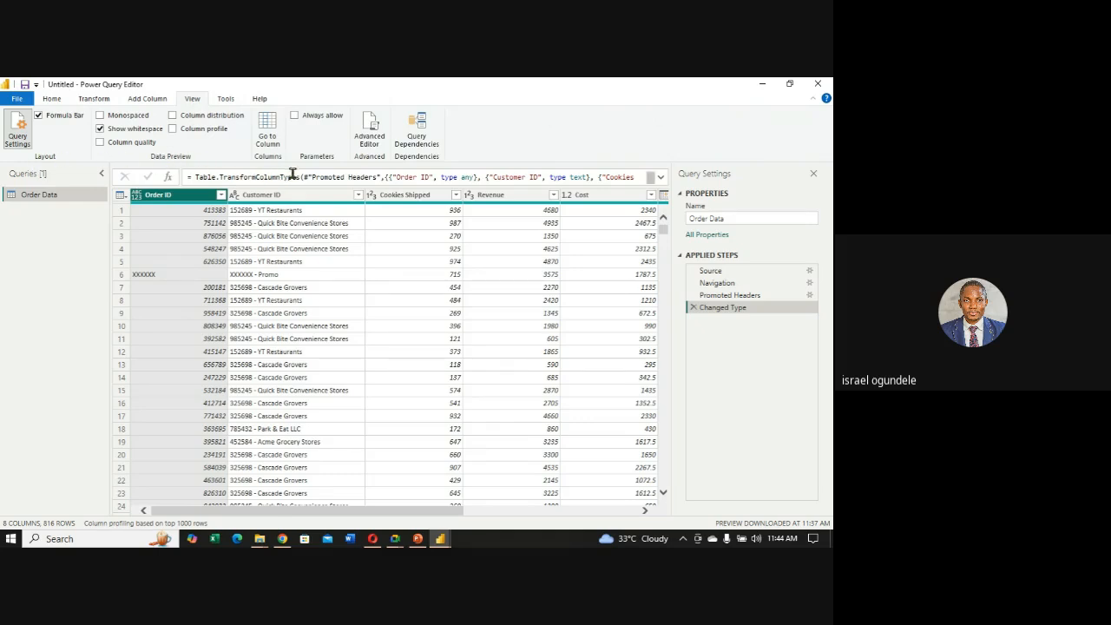
{"action": "left_click", "coordinate": [224, 99]}
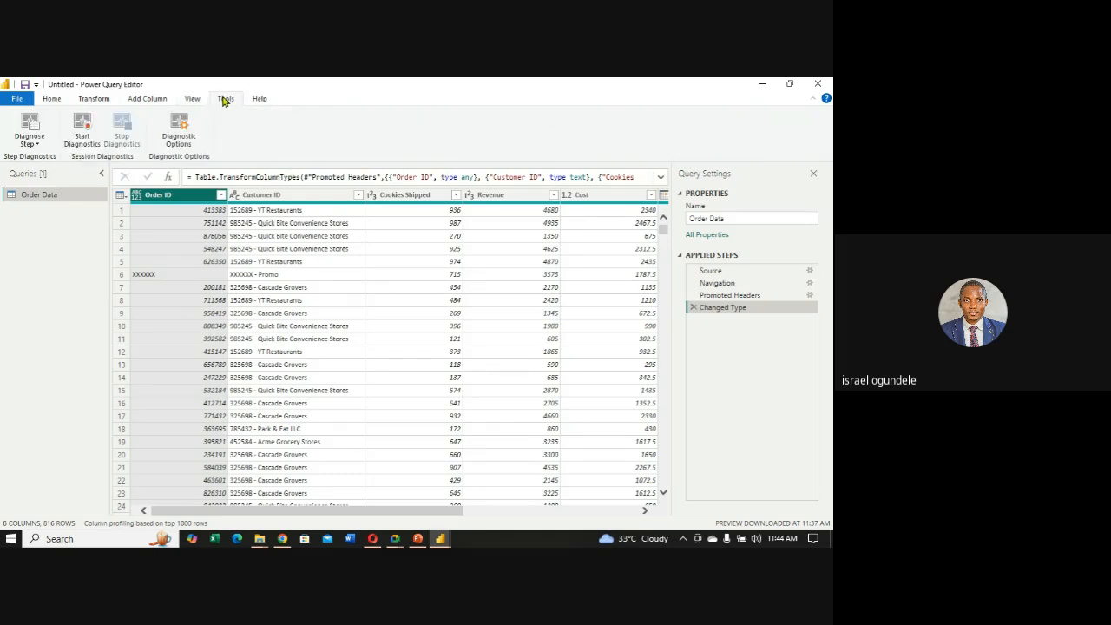
{"action": "left_click", "coordinate": [51, 100]}
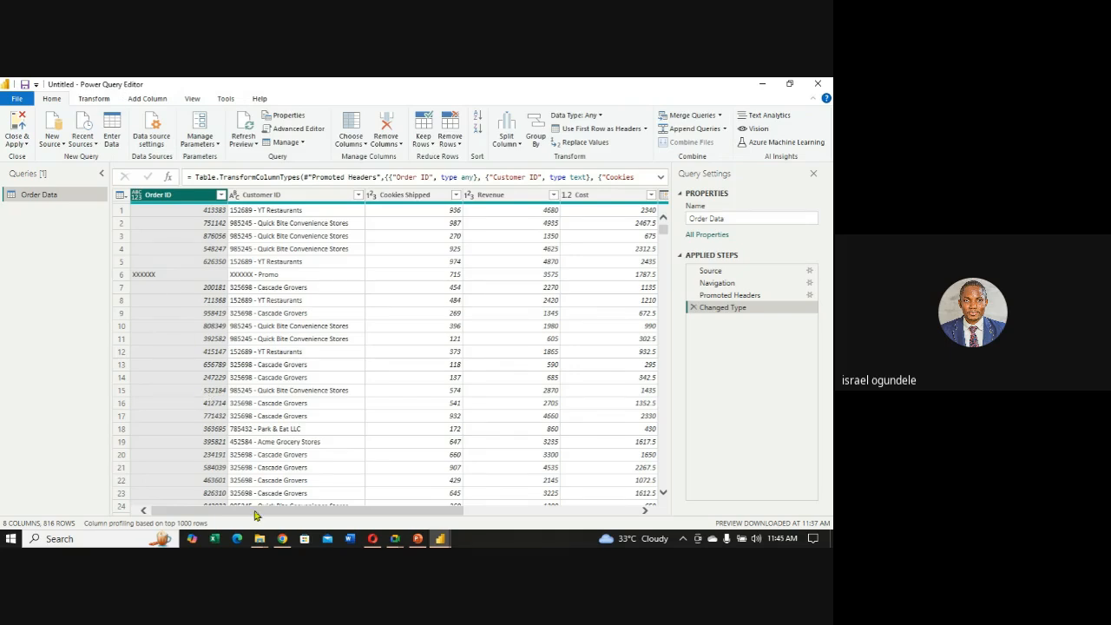
{"action": "left_click_drag", "start_coordinate": [258, 514], "coordinate": [216, 514]}
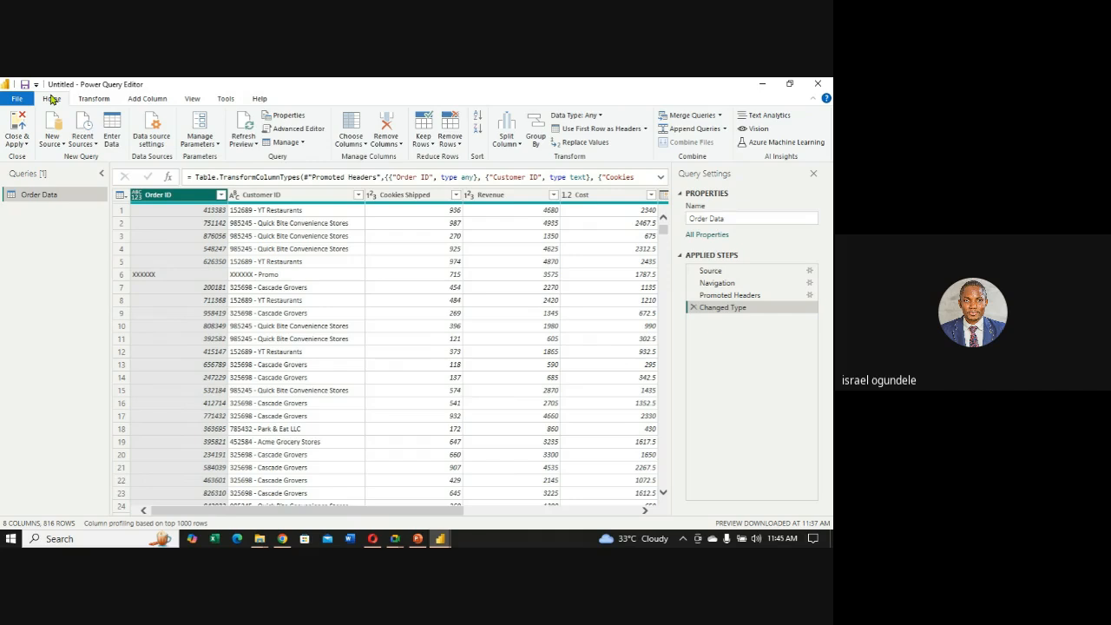
Set the data type of the Order ID column to Whole Number.
{"action": "left_click", "coordinate": [136, 197]}
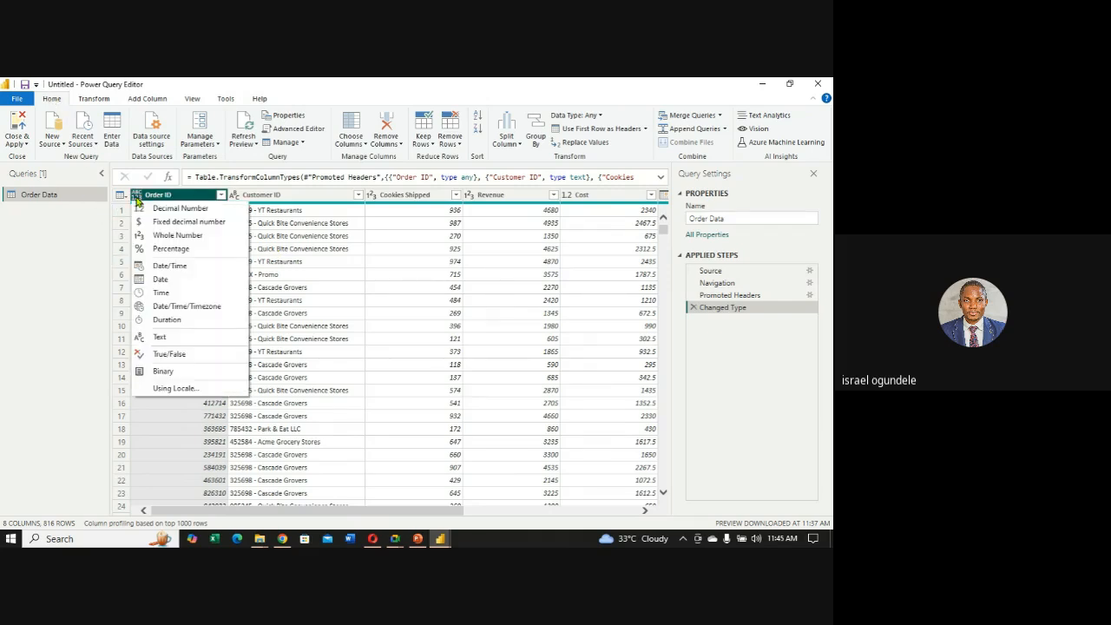
{"action": "left_click", "coordinate": [136, 199]}
{"action": "left_click", "coordinate": [136, 199]}
{"action": "left_click", "coordinate": [158, 236]}
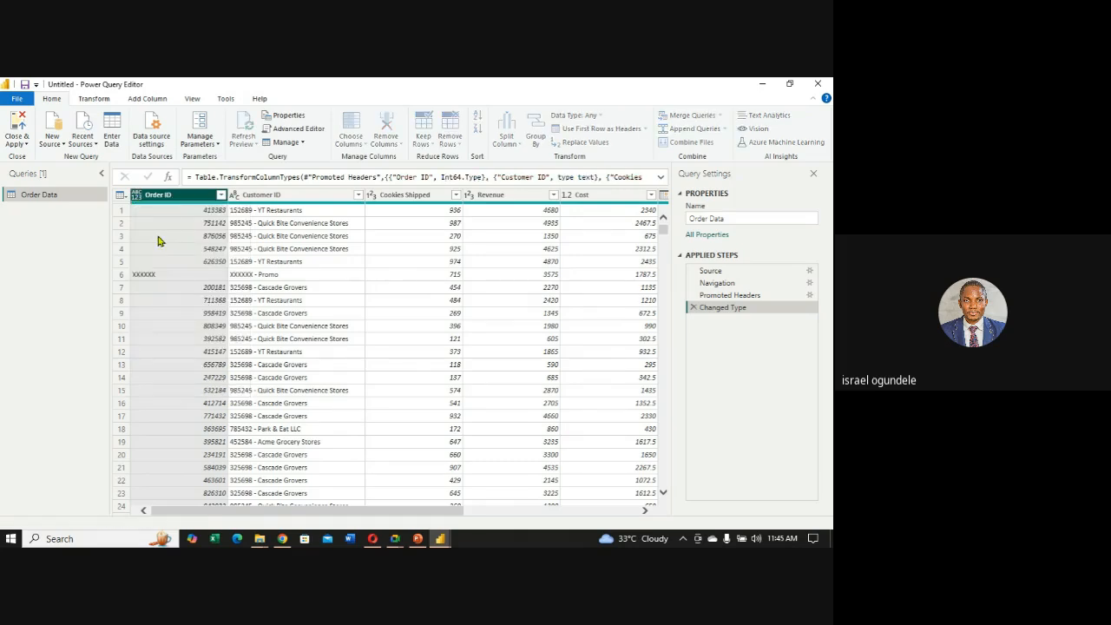
Review the data type choices for the Customer ID column and compare its type with the Order ID column.
{"action": "left_click", "coordinate": [235, 198]}
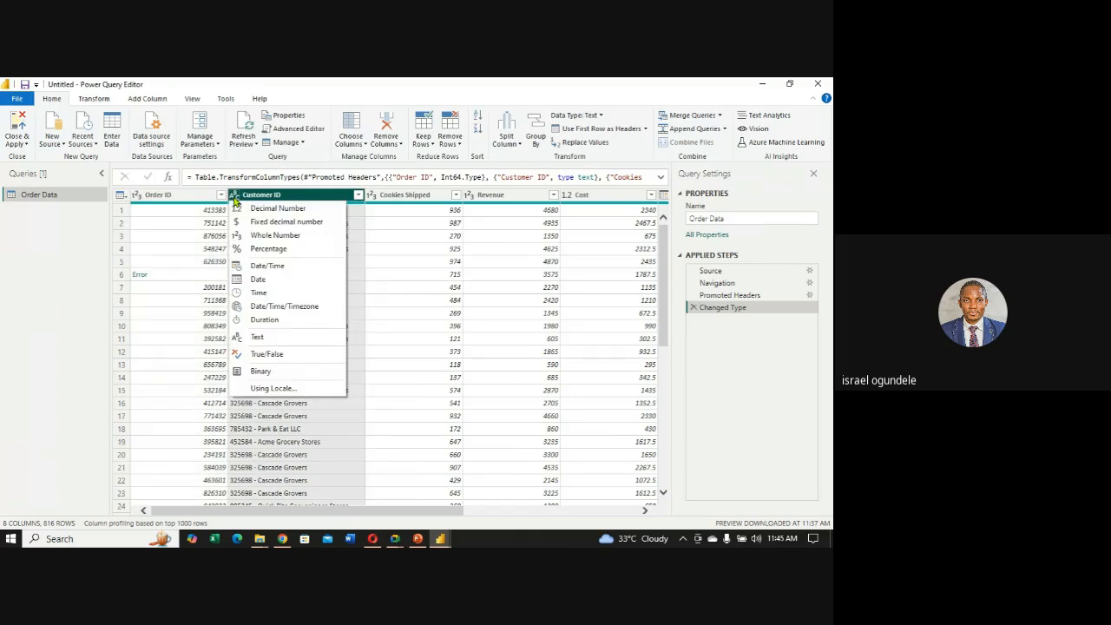
{"action": "left_click", "coordinate": [234, 198]}
{"action": "left_click", "coordinate": [234, 198]}
{"action": "left_click", "coordinate": [235, 198]}
{"action": "left_click", "coordinate": [234, 198]}
{"action": "left_click", "coordinate": [182, 198]}
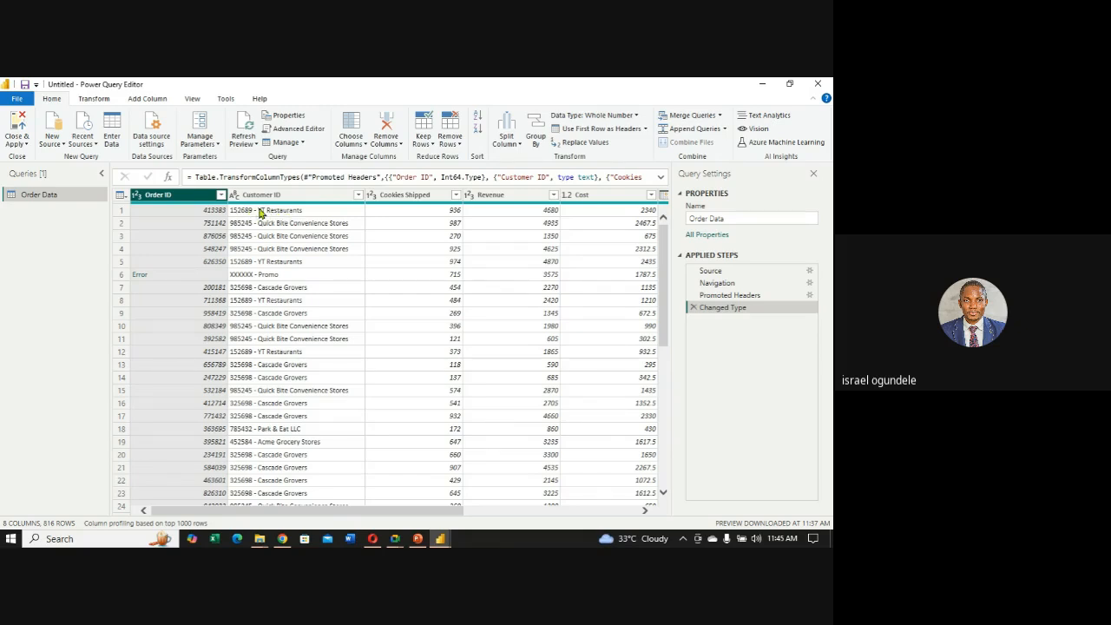
{"action": "left_click", "coordinate": [233, 200]}
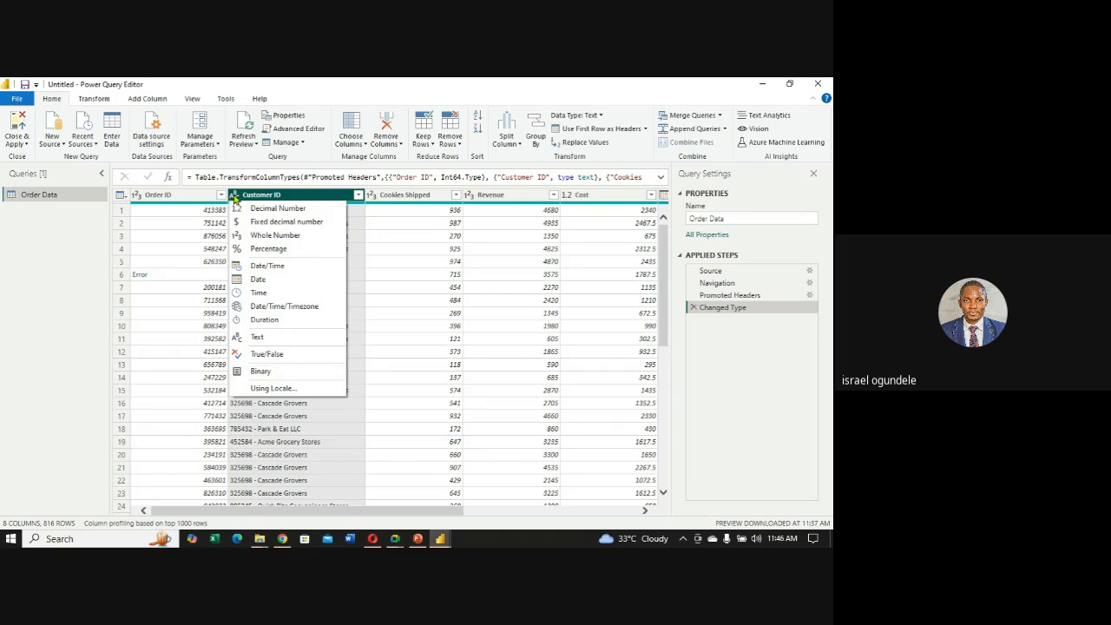
{"action": "left_click", "coordinate": [234, 199]}
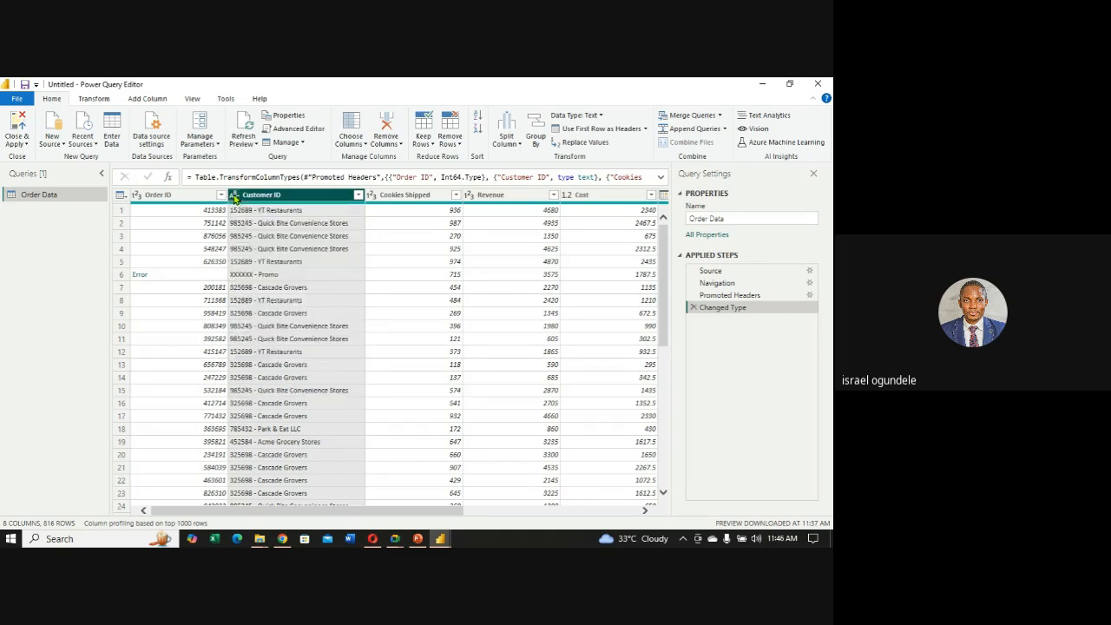
{"action": "left_click", "coordinate": [235, 198]}
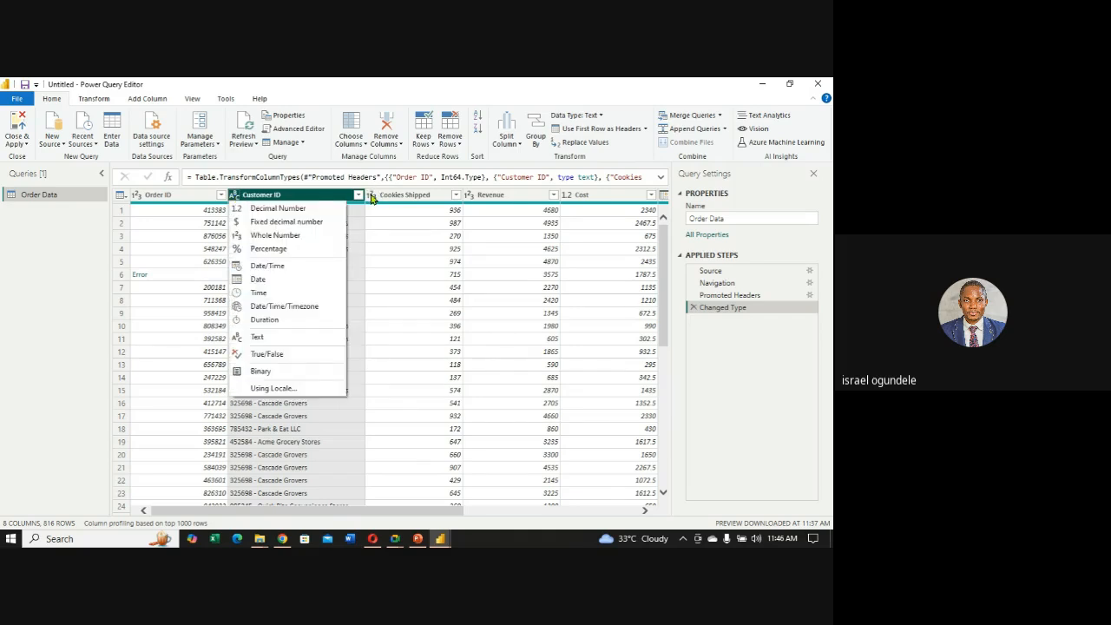
Set the data types of the Cookies Shipped and Revenue columns to Whole Number.
{"action": "left_click", "coordinate": [372, 199]}
{"action": "left_click", "coordinate": [372, 199]}
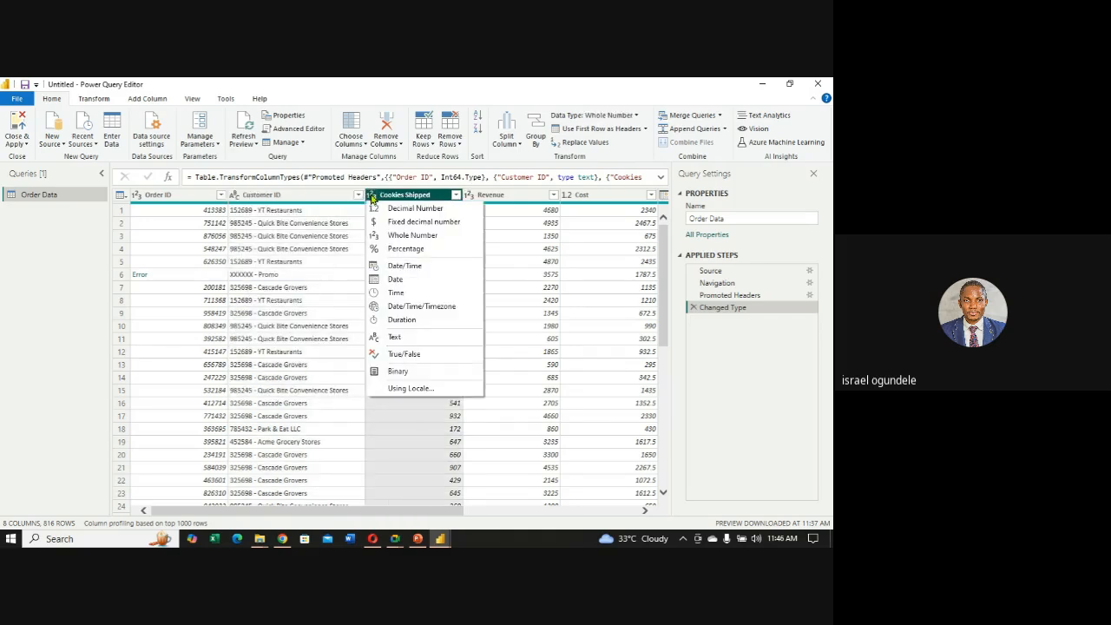
{"action": "left_click", "coordinate": [395, 235]}
{"action": "left_click", "coordinate": [475, 196]}
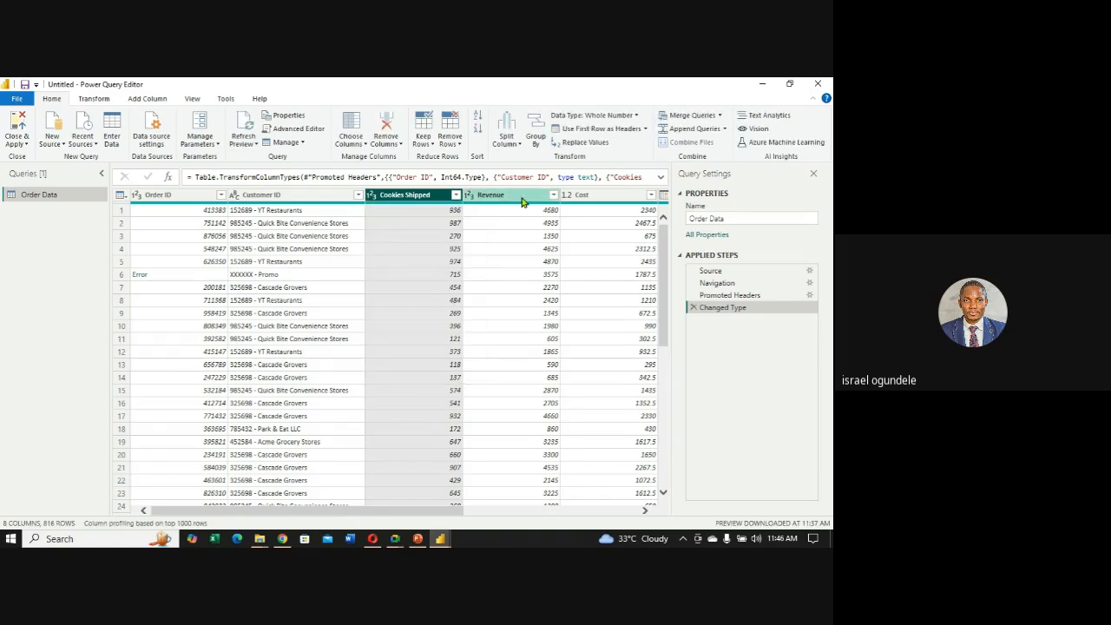
{"action": "left_click", "coordinate": [468, 199]}
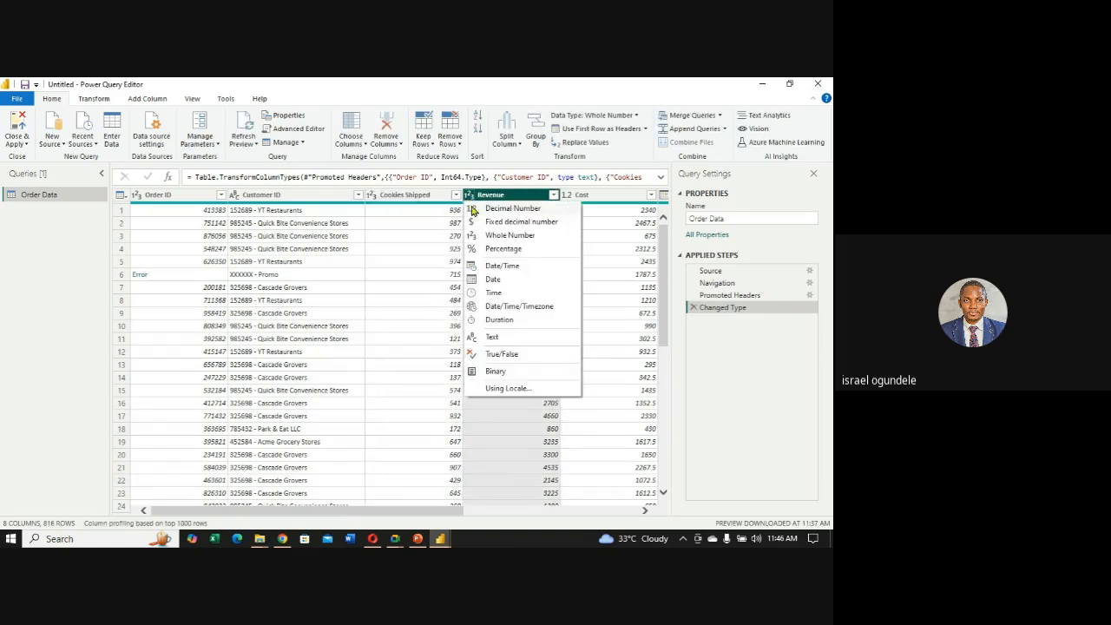
{"action": "left_click", "coordinate": [486, 236]}
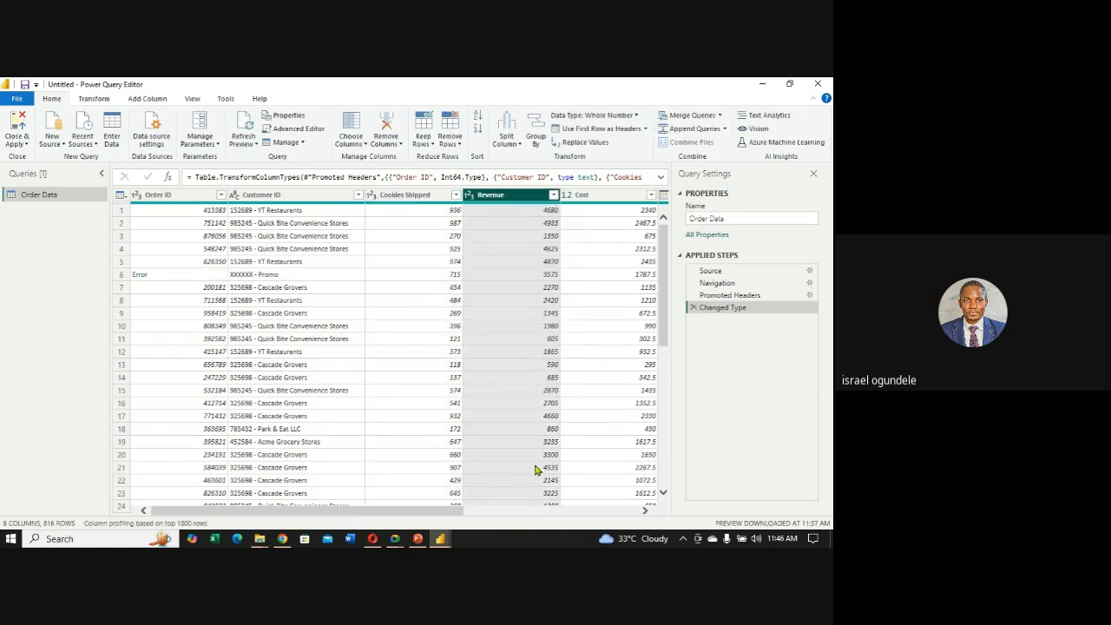
Set the data type of the Cost column to Decimal Number.
{"action": "left_click_drag", "start_coordinate": [465, 510], "coordinate": [555, 510]}
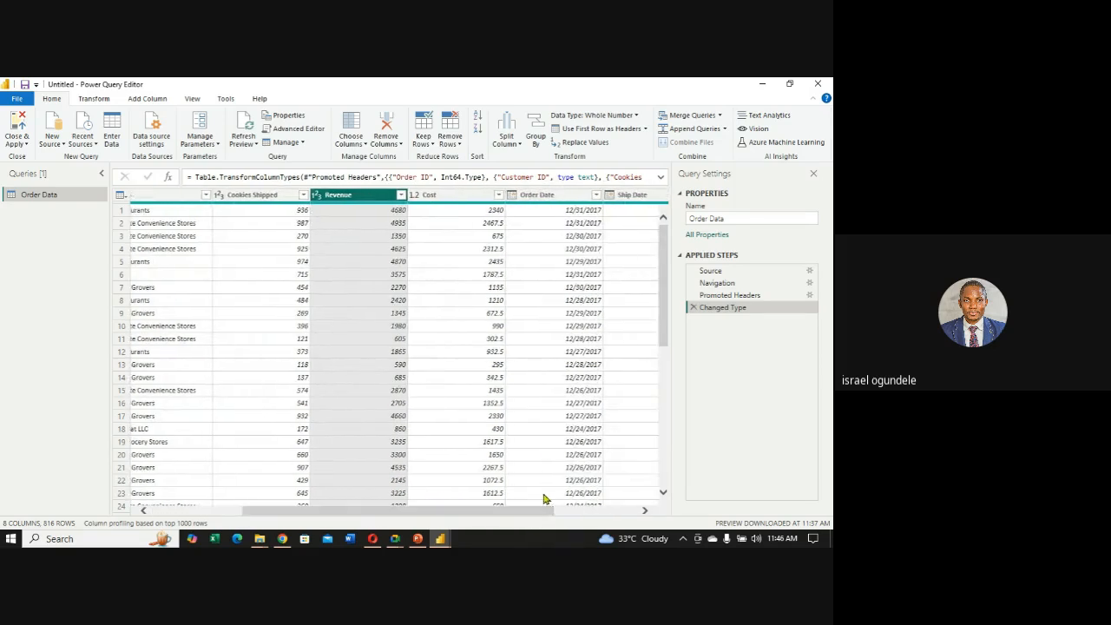
{"action": "left_click", "coordinate": [415, 195]}
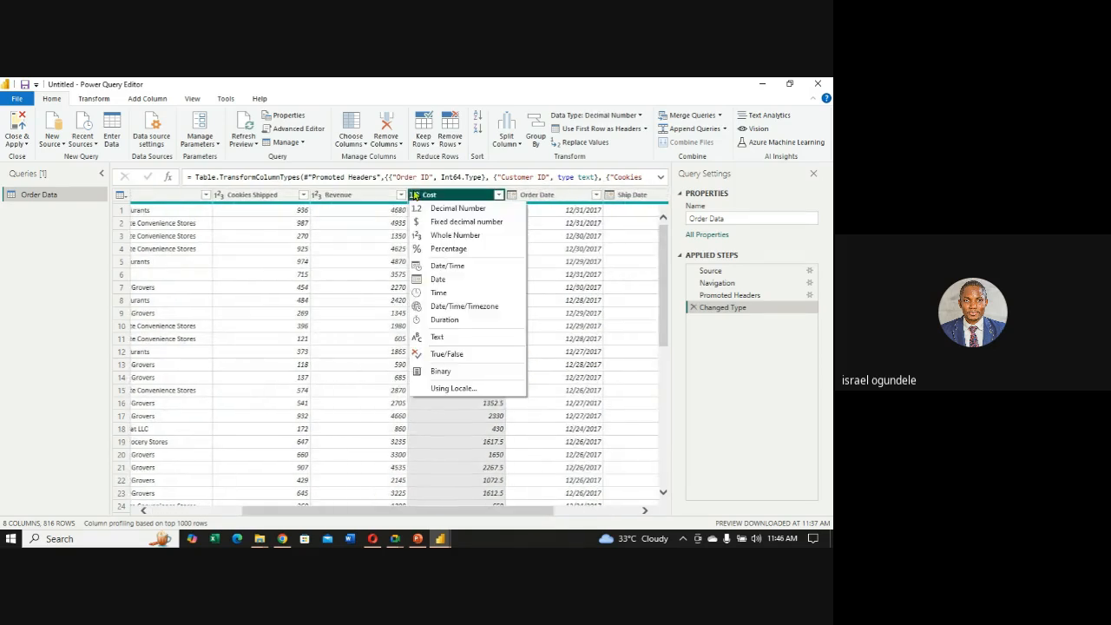
{"action": "left_click", "coordinate": [426, 210]}
Set the data types of the Order Date and Ship Date columns to Date.
{"action": "left_click", "coordinate": [512, 195]}
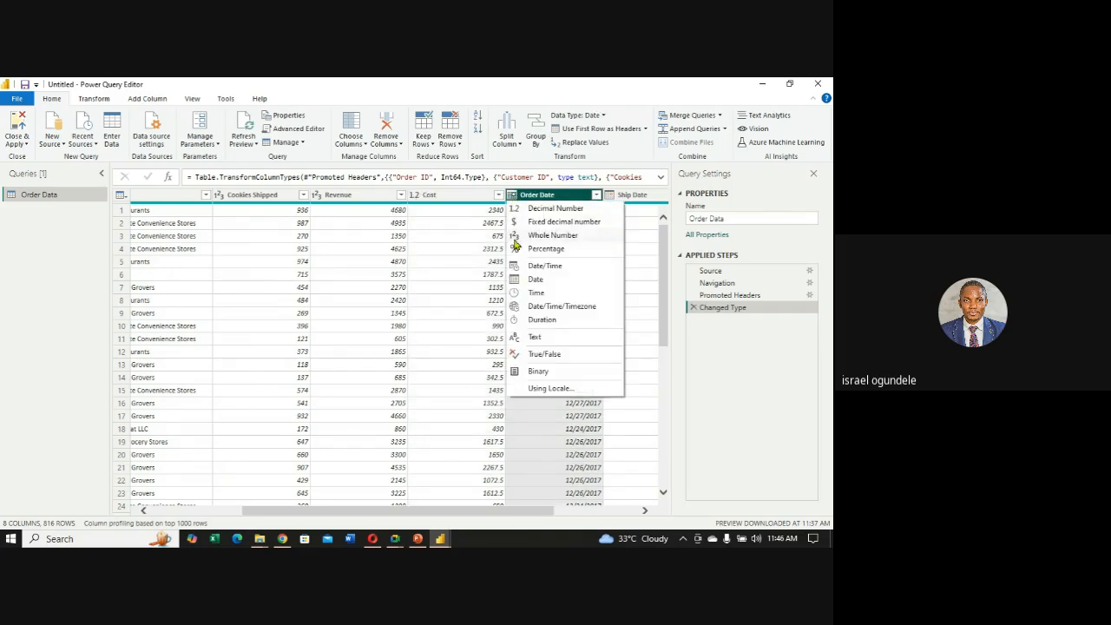
{"action": "left_click", "coordinate": [533, 279]}
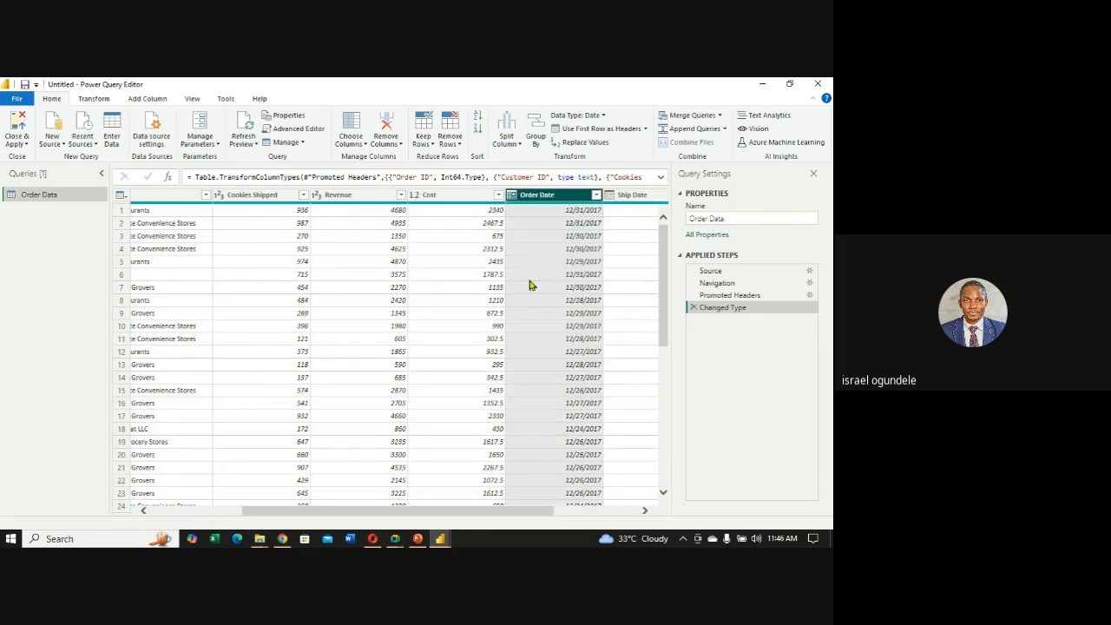
{"action": "left_click", "coordinate": [612, 195]}
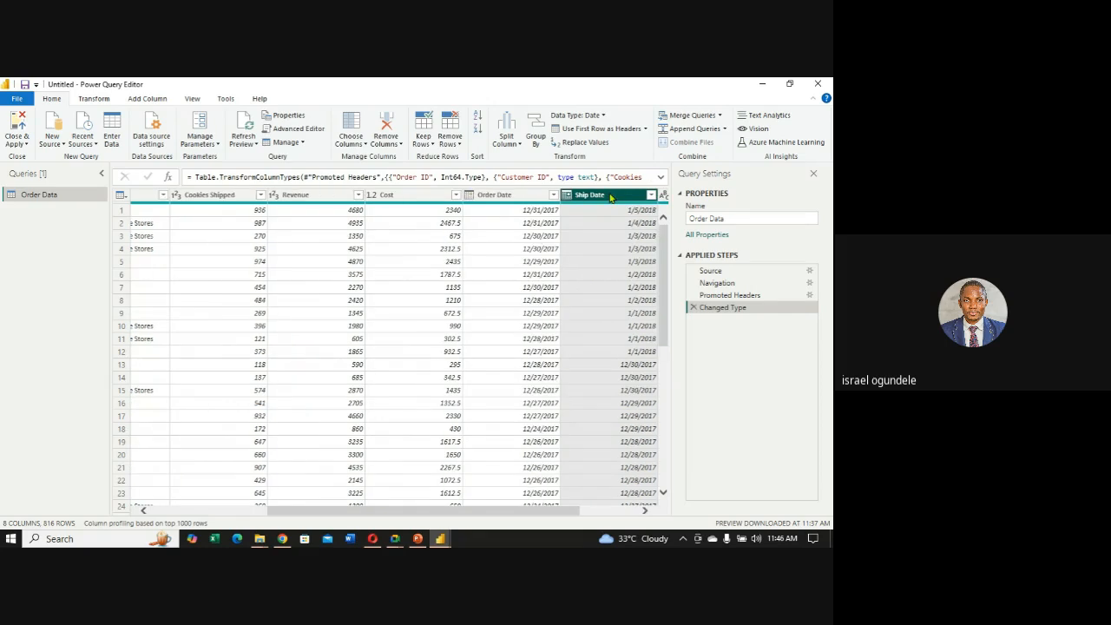
{"action": "left_click", "coordinate": [567, 196]}
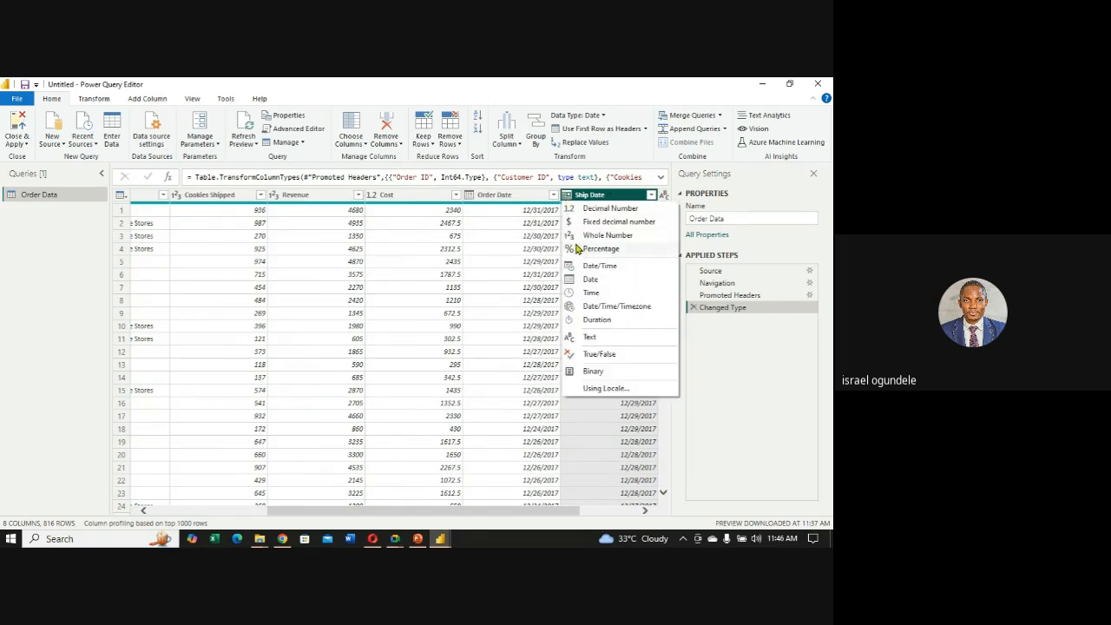
{"action": "left_click", "coordinate": [591, 279]}
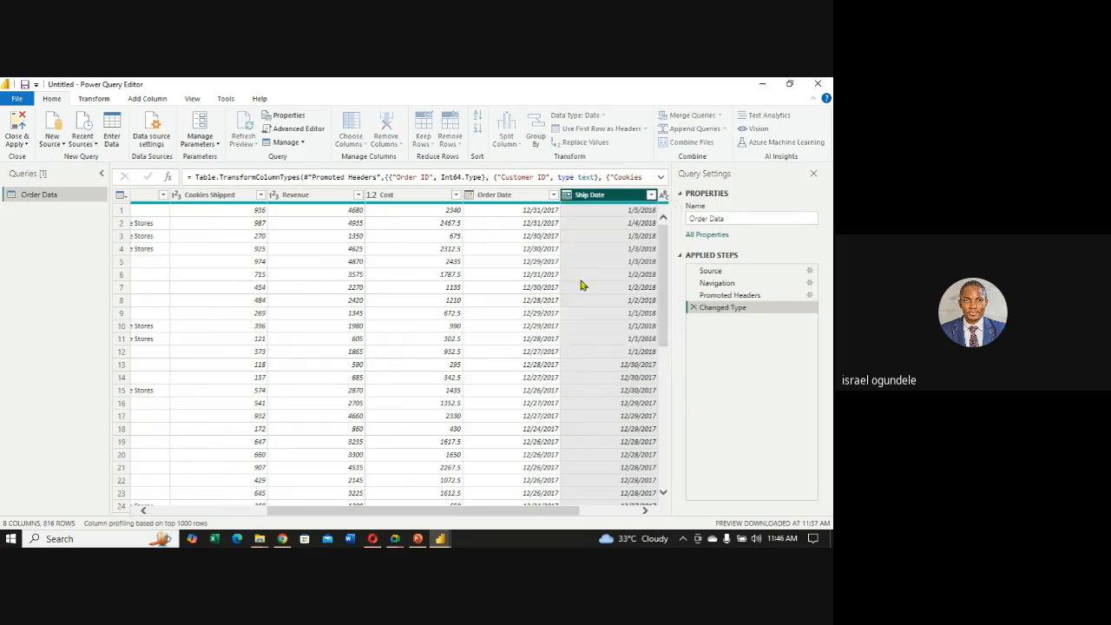
Set the data type of the Order Status column to Text.
{"action": "left_click_drag", "start_coordinate": [556, 511], "coordinate": [611, 514]}
{"action": "left_click", "coordinate": [569, 196]}
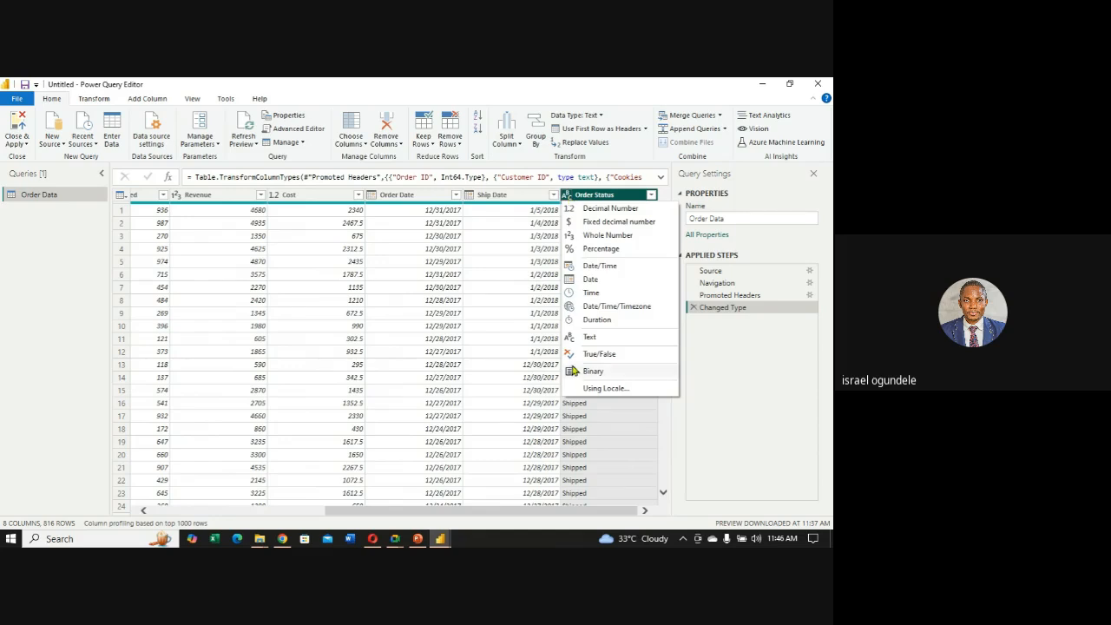
{"action": "left_click", "coordinate": [590, 338]}
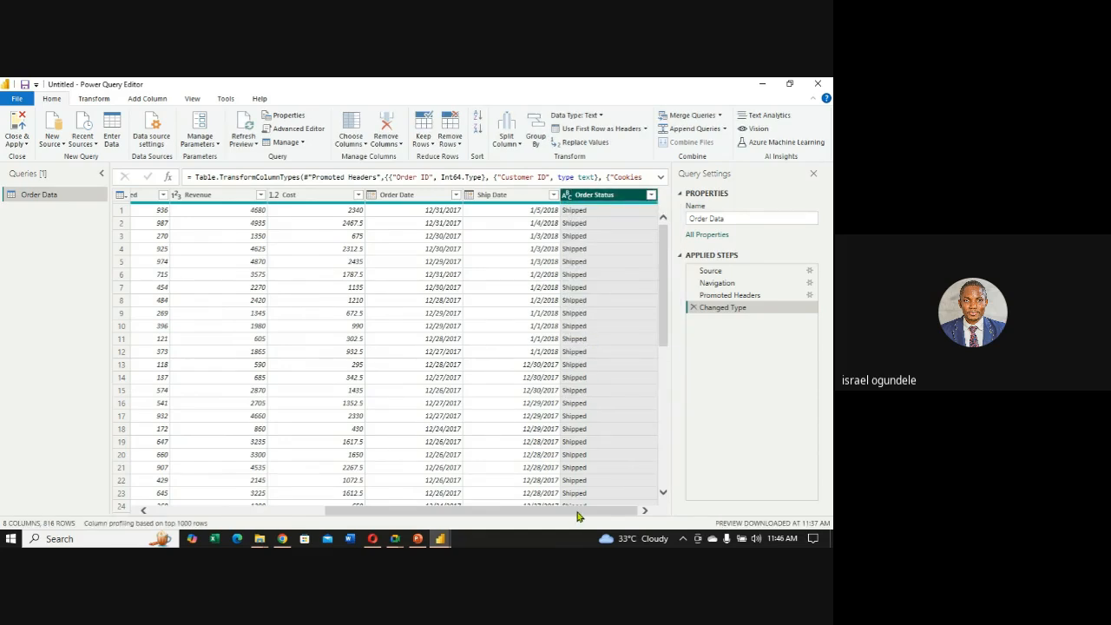
Examine the Customer ID column's available transformation commands, its filter values and its data type choices.
{"action": "left_click_drag", "start_coordinate": [576, 513], "coordinate": [327, 482]}
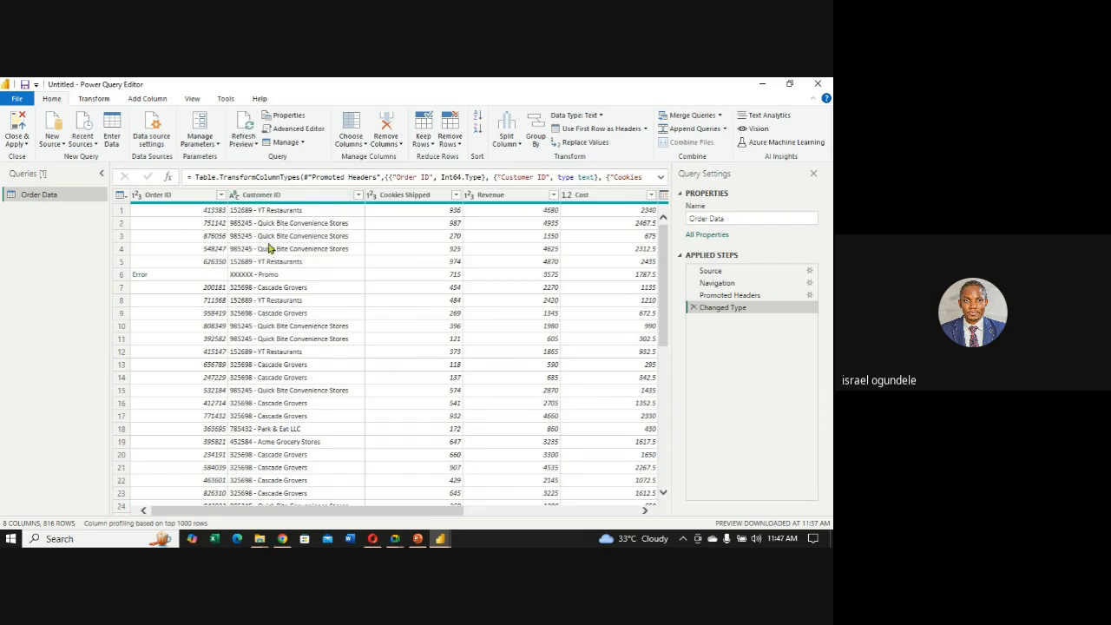
{"action": "left_click", "coordinate": [253, 197]}
{"action": "left_click", "coordinate": [267, 196]}
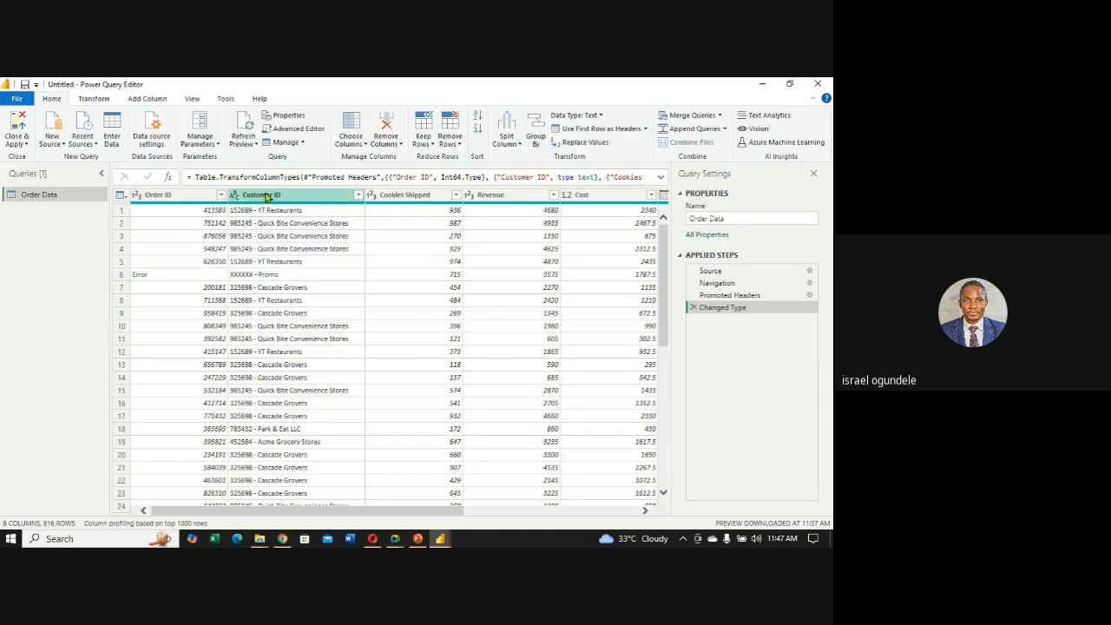
{"action": "left_click", "coordinate": [269, 196]}
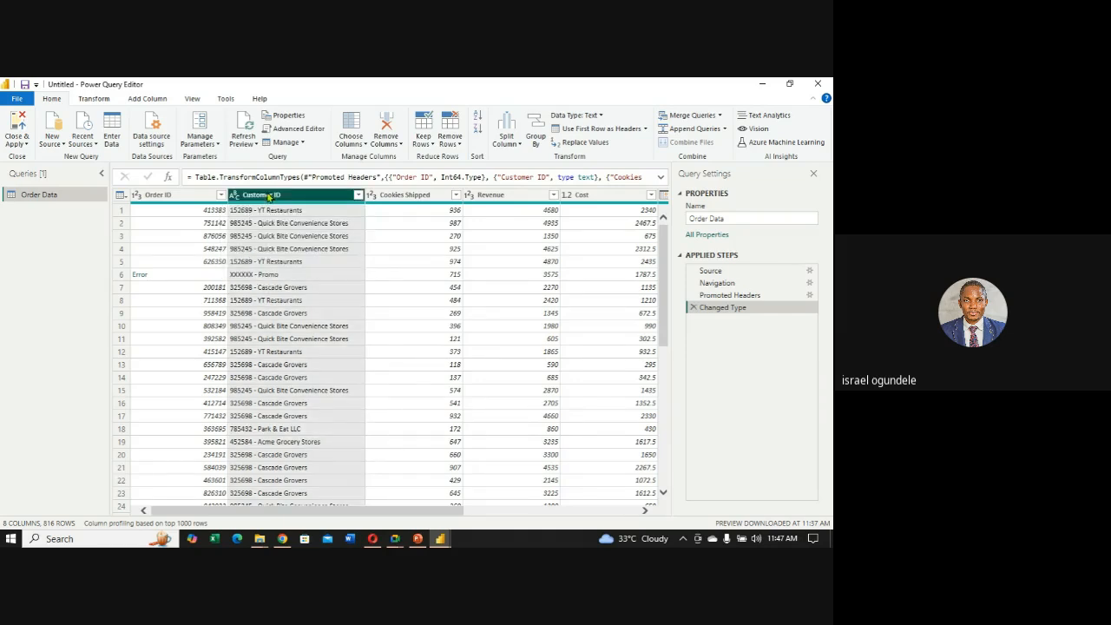
{"action": "right_click", "coordinate": [269, 197]}
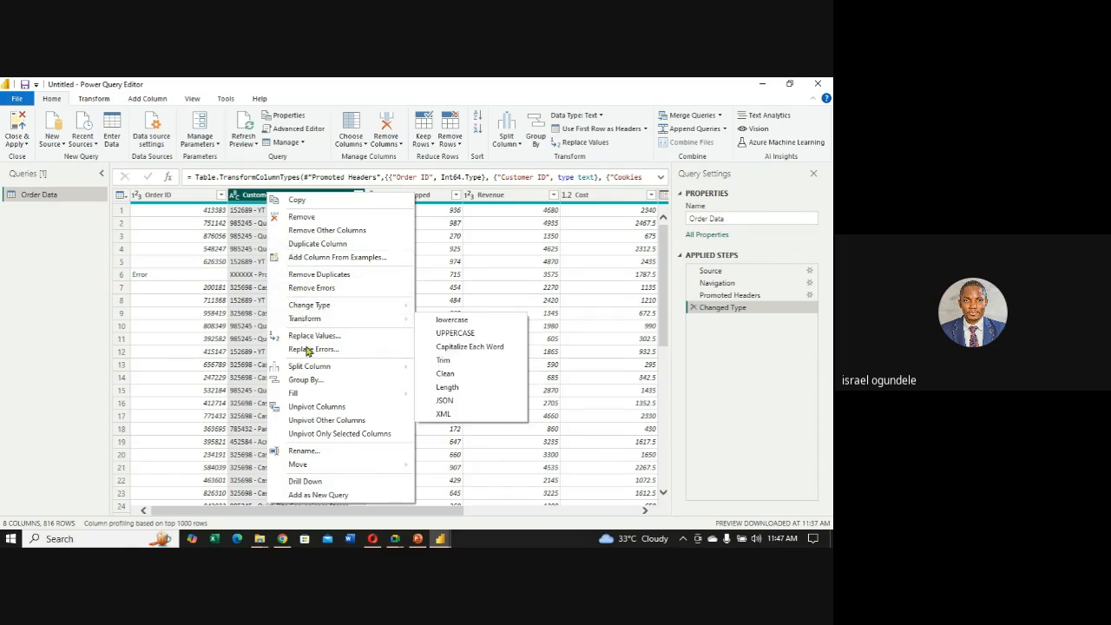
{"action": "left_click", "coordinate": [252, 198]}
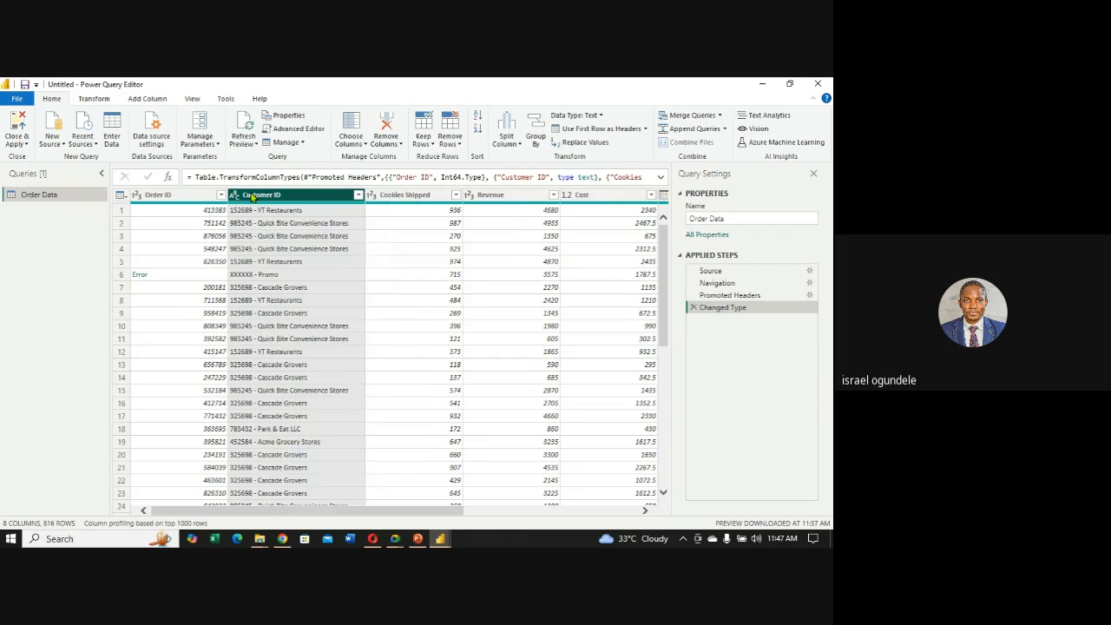
{"action": "left_click", "coordinate": [358, 196]}
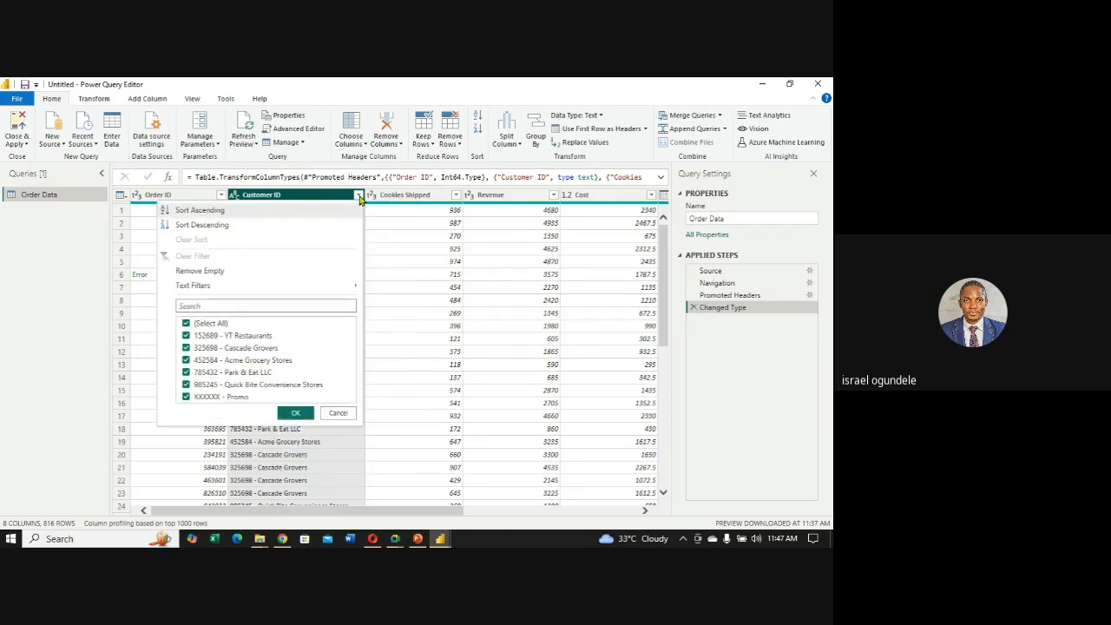
{"action": "left_click", "coordinate": [359, 196]}
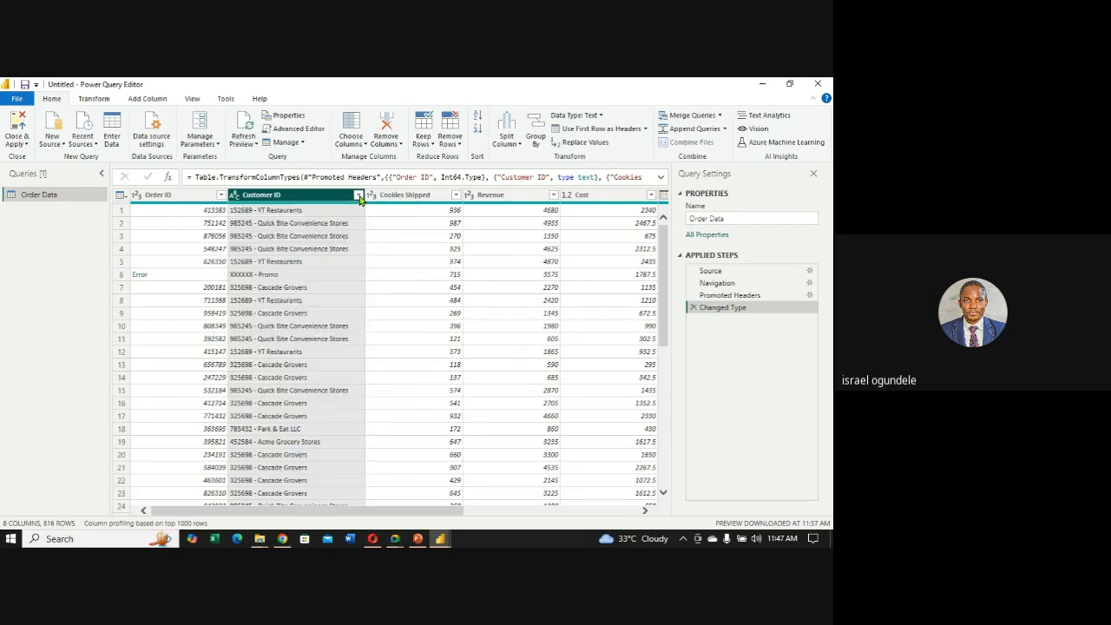
{"action": "left_click", "coordinate": [233, 197]}
{"action": "left_click", "coordinate": [233, 198]}
{"action": "left_click", "coordinate": [233, 198]}
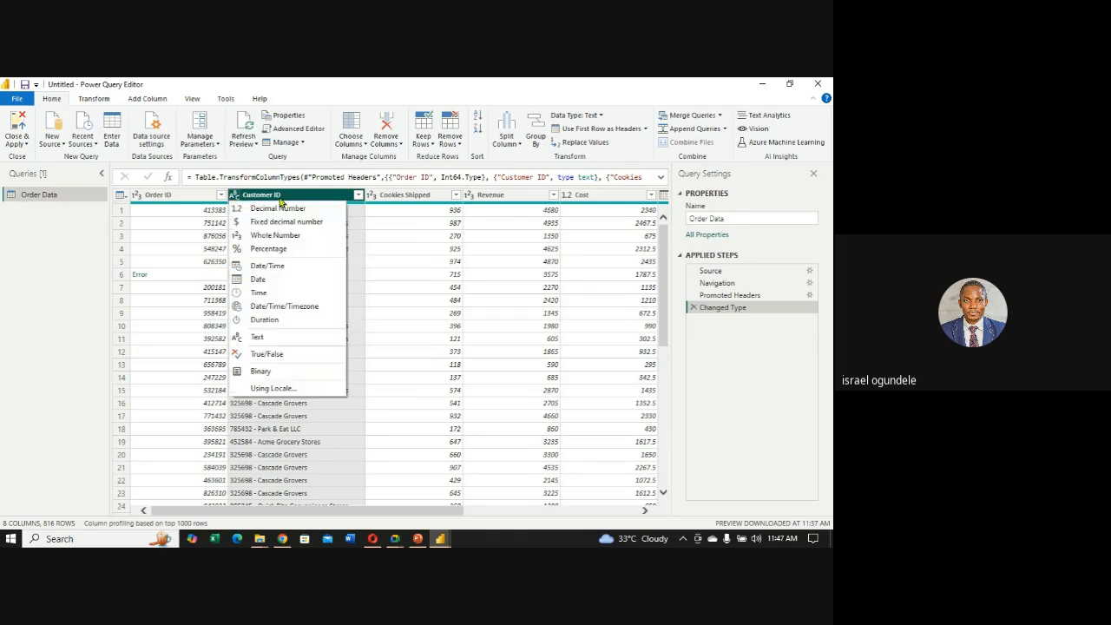
Try splitting the Customer ID column by uppercase to lowercase, and remove that split from the applied steps.
{"action": "right_click", "coordinate": [286, 198]}
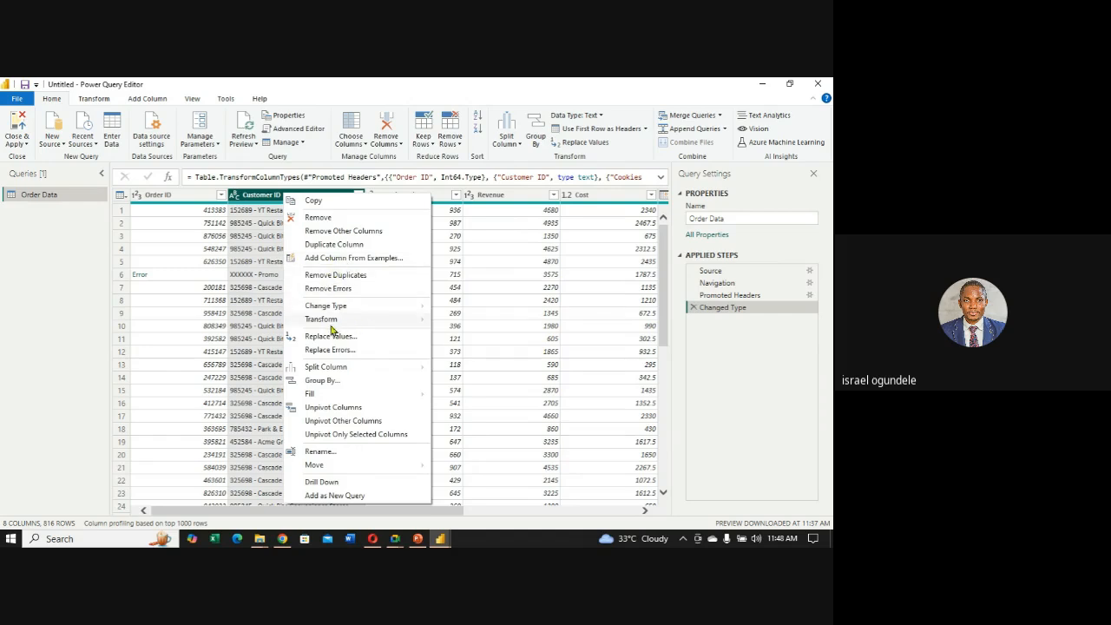
{"action": "mouse_move", "coordinate": [336, 373]}
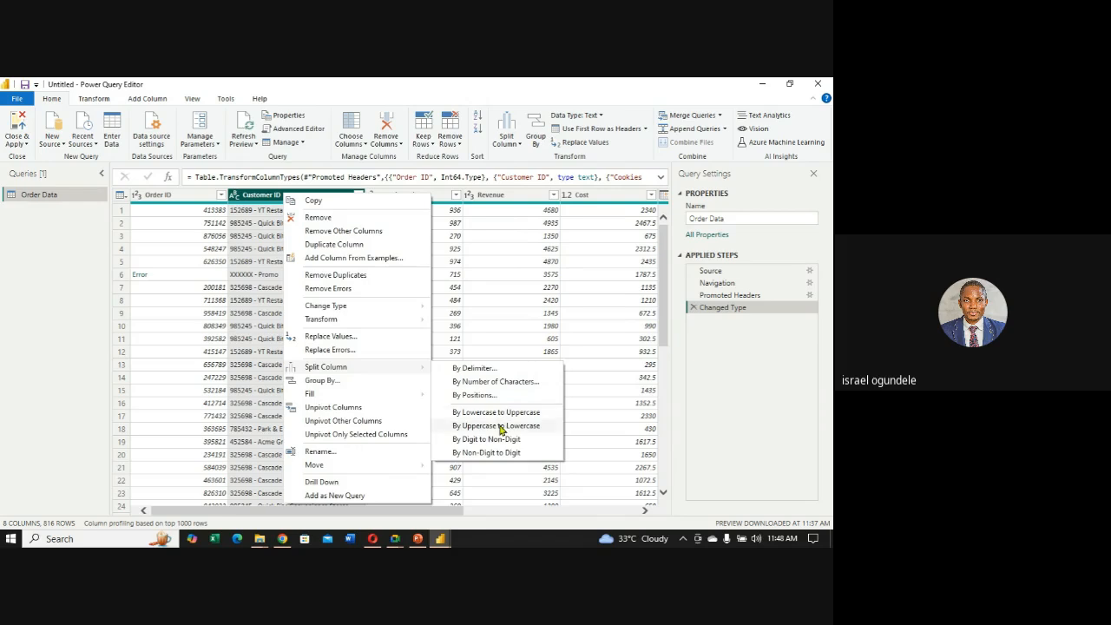
{"action": "left_click", "coordinate": [501, 426]}
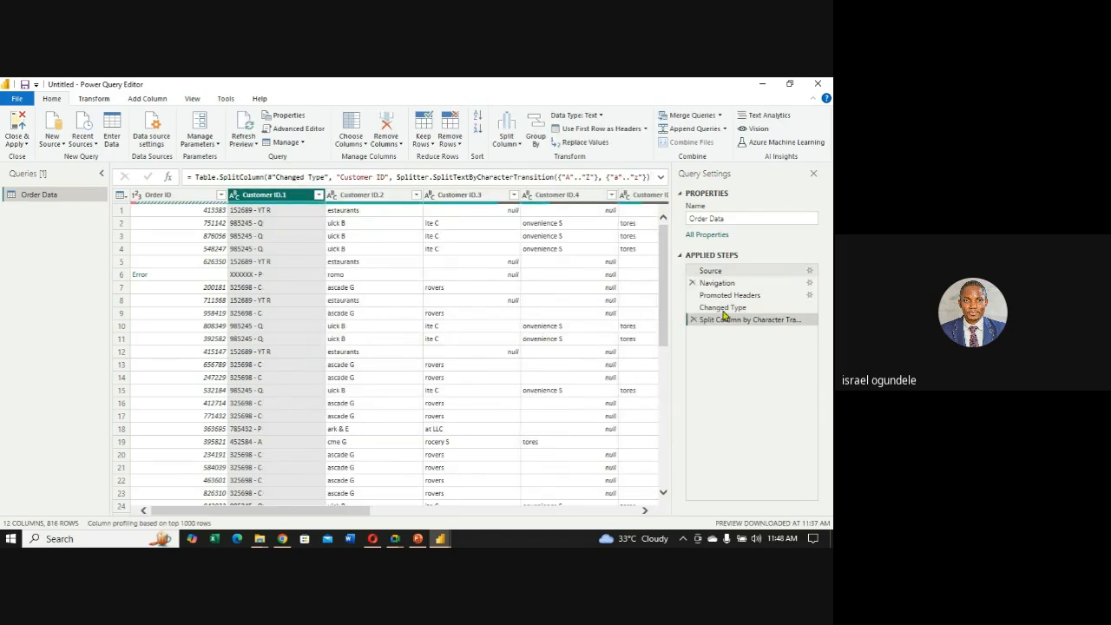
{"action": "left_click", "coordinate": [691, 321]}
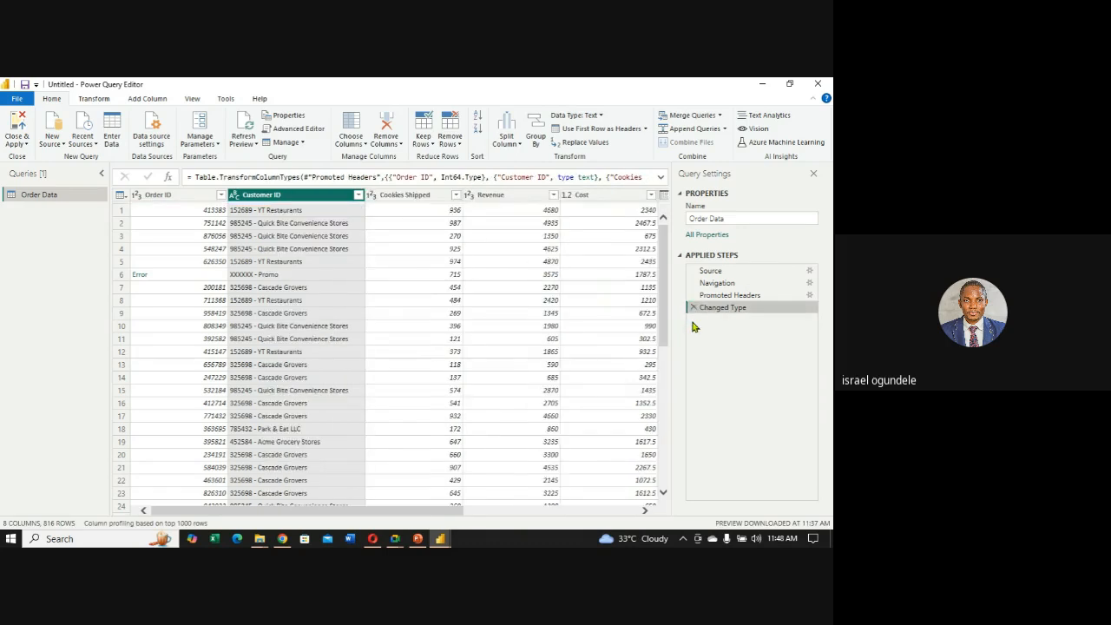
Split the Customer ID column by the custom delimiter "-" at each occurrence into 2 columns.
{"action": "right_click", "coordinate": [300, 197]}
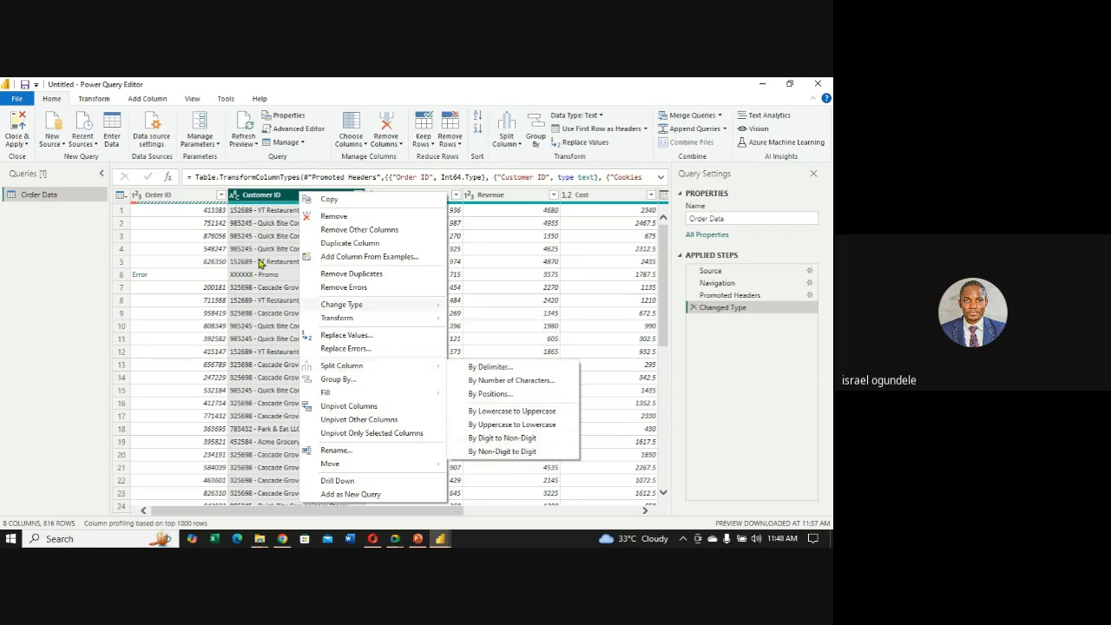
{"action": "left_click", "coordinate": [254, 213]}
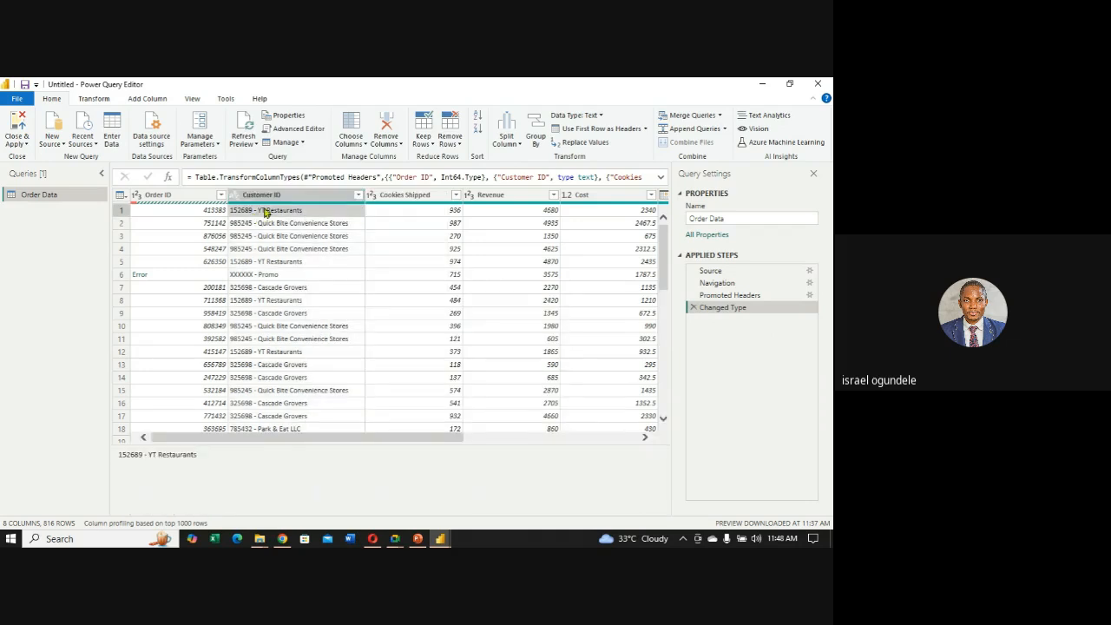
{"action": "left_click", "coordinate": [278, 198]}
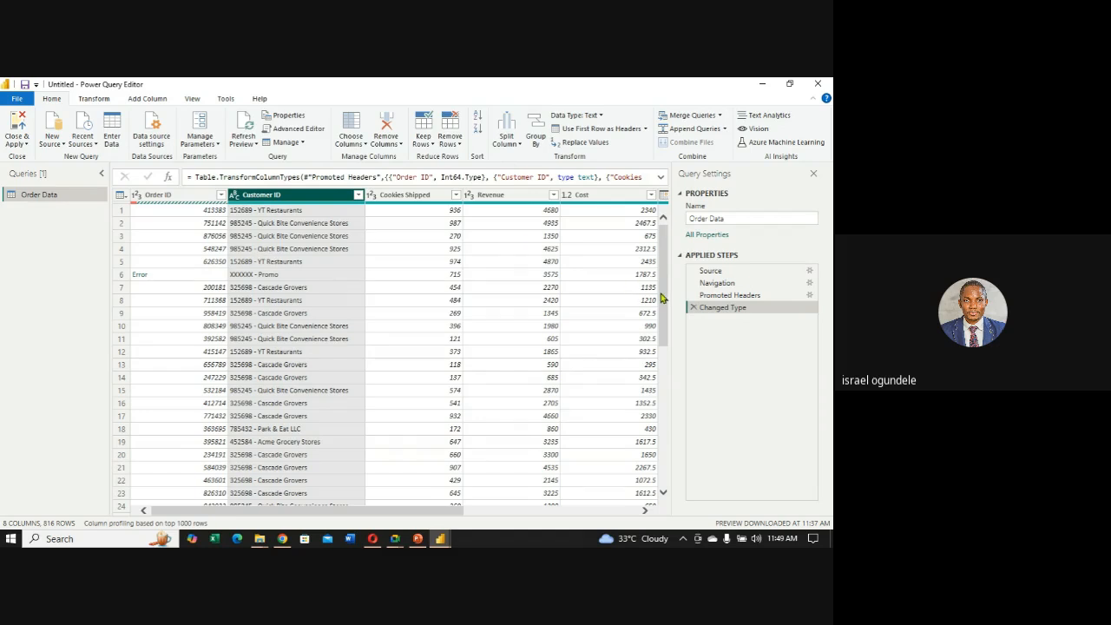
{"action": "left_click_drag", "start_coordinate": [660, 298], "coordinate": [663, 536]}
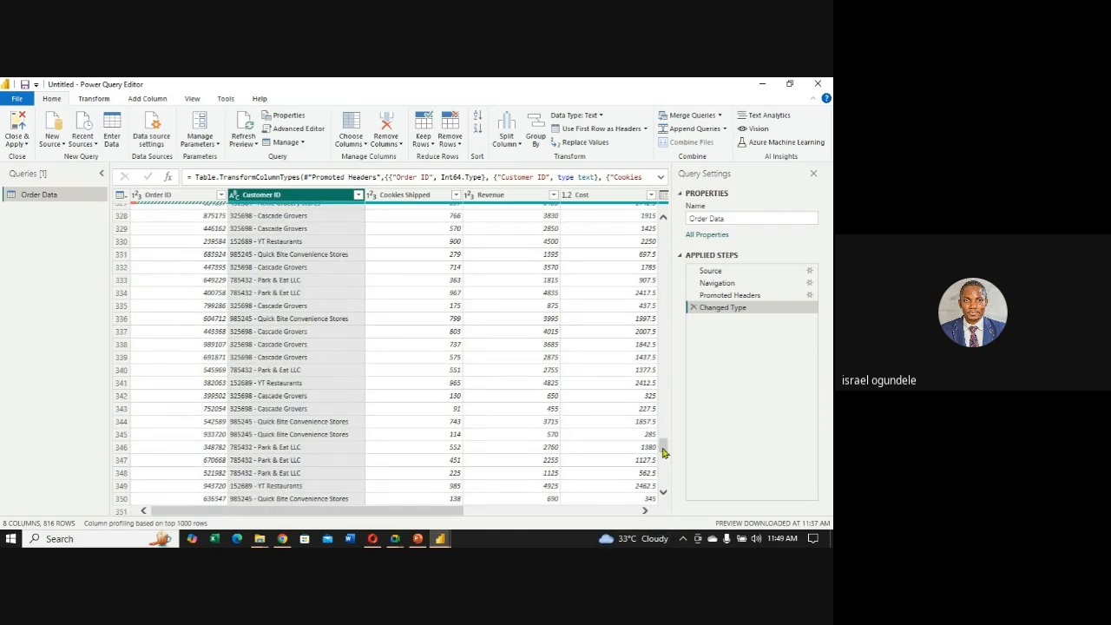
{"action": "left_click_drag", "start_coordinate": [663, 452], "coordinate": [663, 229]}
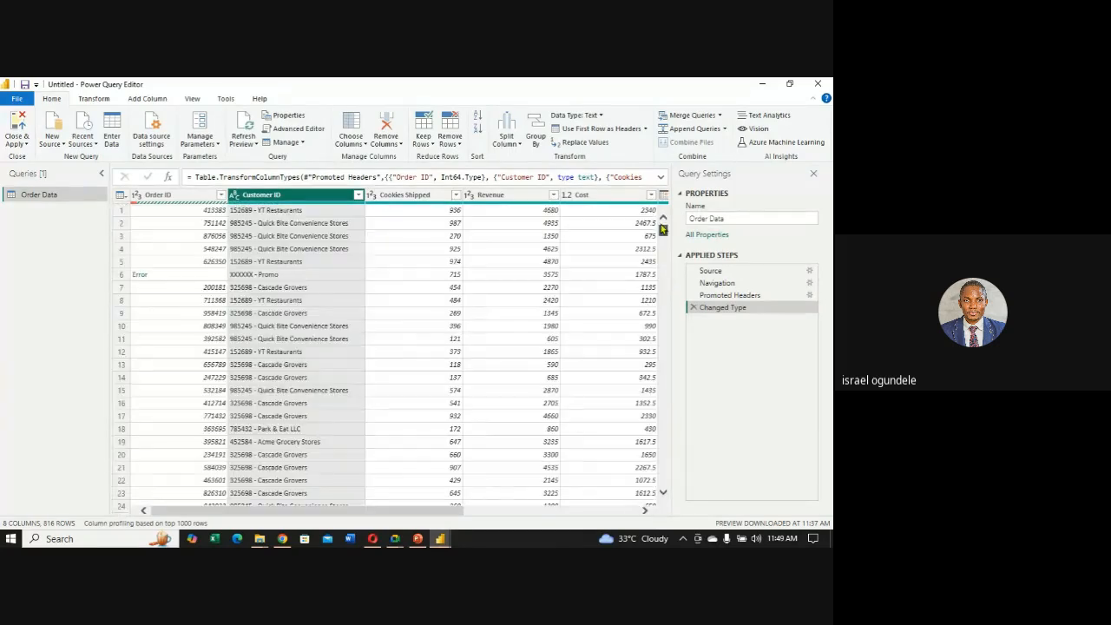
{"action": "right_click", "coordinate": [294, 200]}
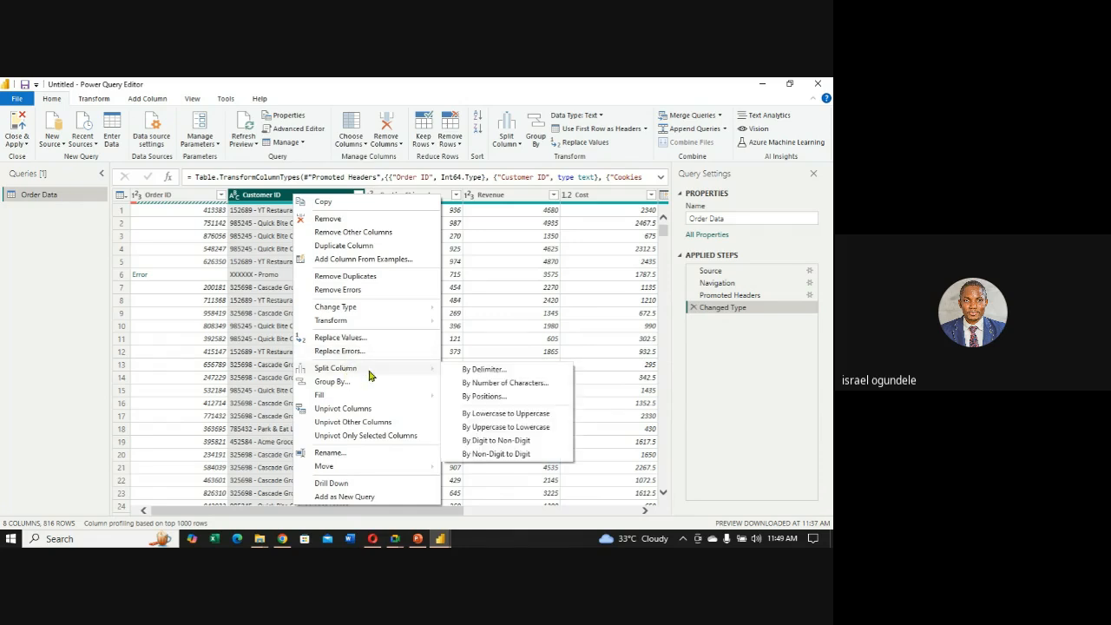
{"action": "left_click", "coordinate": [483, 369]}
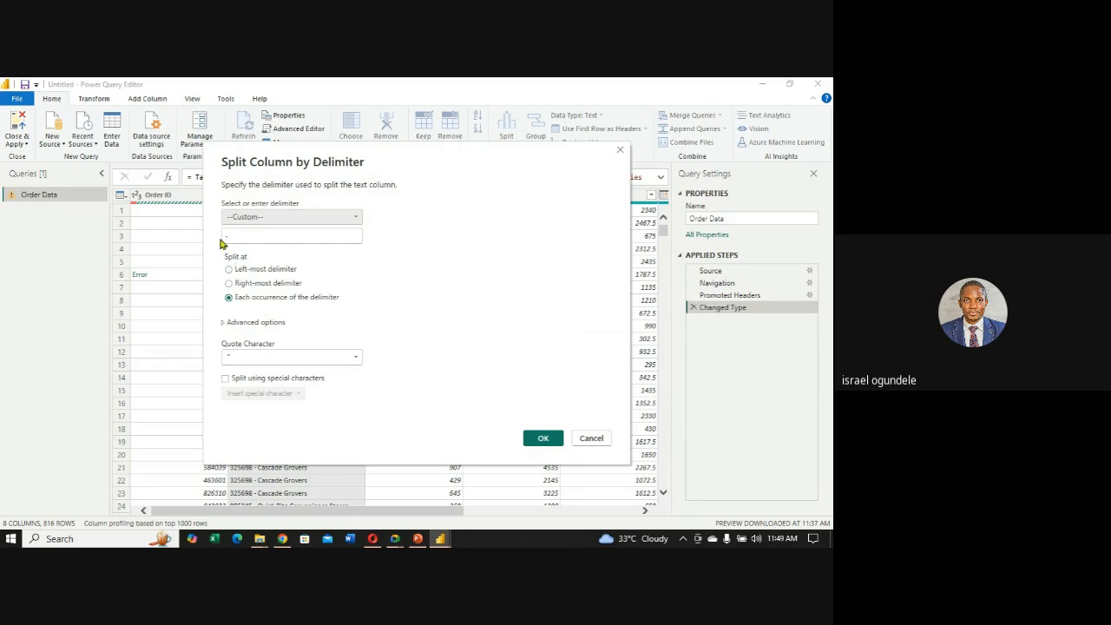
{"action": "left_click", "coordinate": [357, 218]}
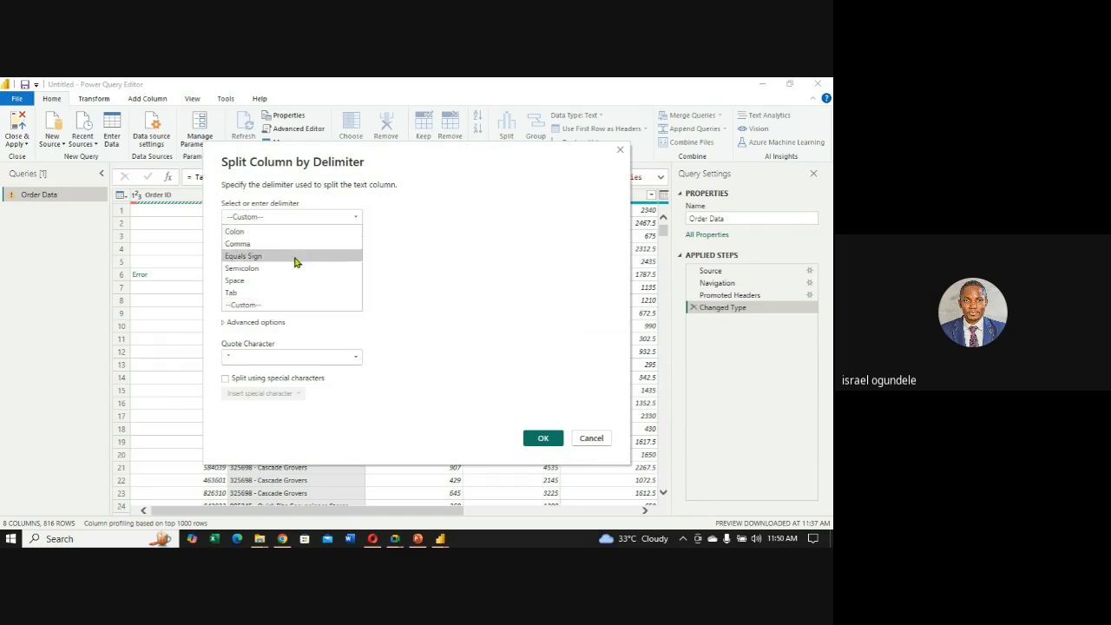
{"action": "left_click", "coordinate": [266, 305]}
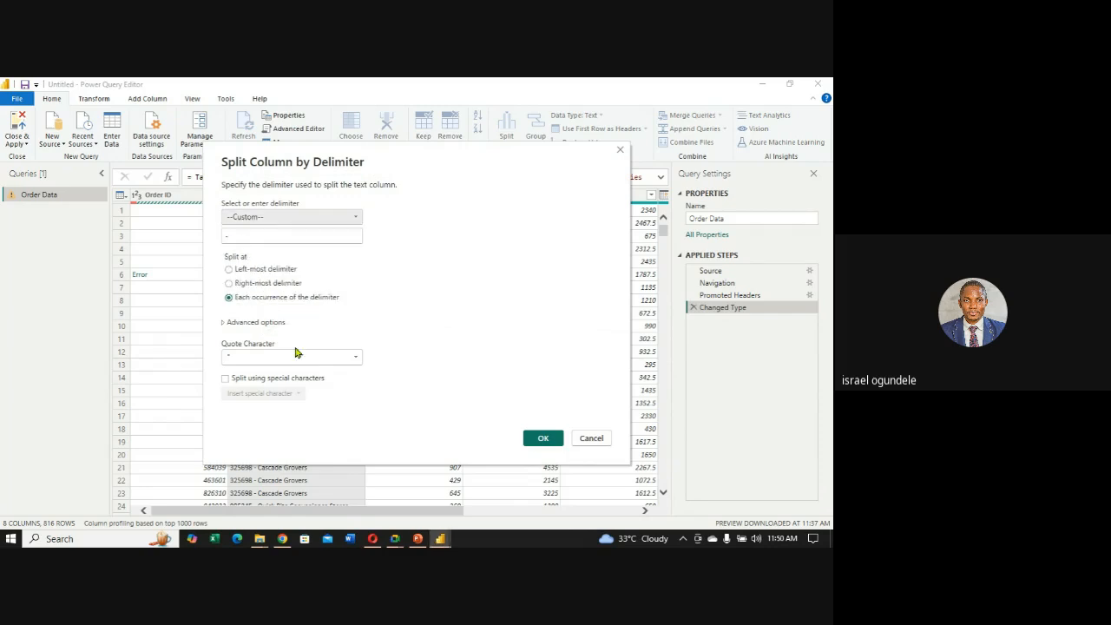
{"action": "left_click", "coordinate": [222, 325]}
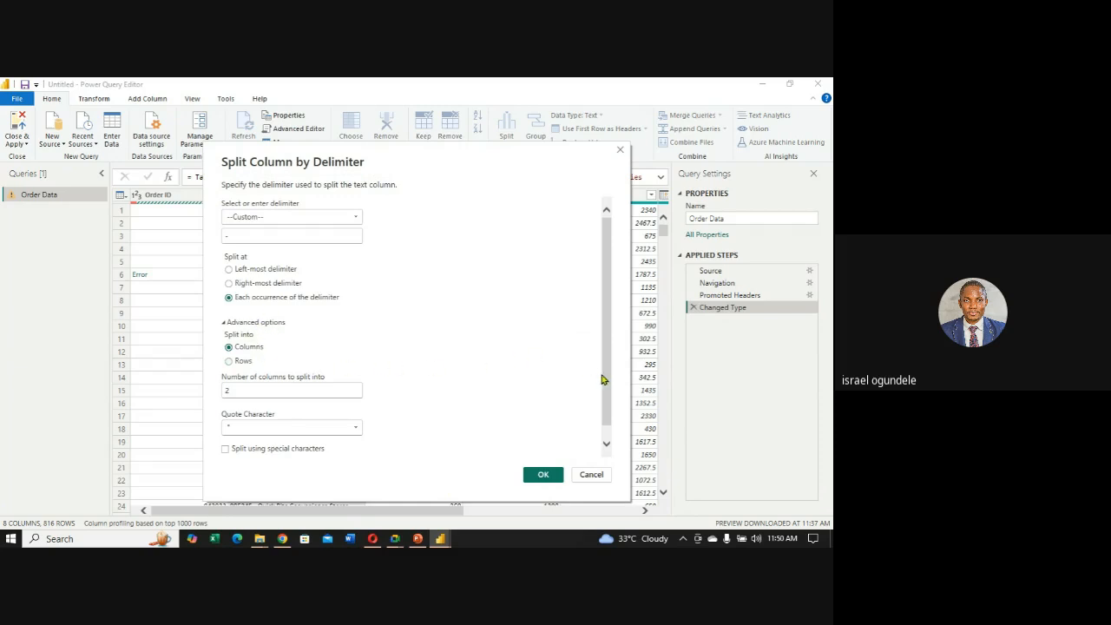
{"action": "scroll", "coordinate": [608, 382], "scroll_direction": "down", "scroll_amount": 1}
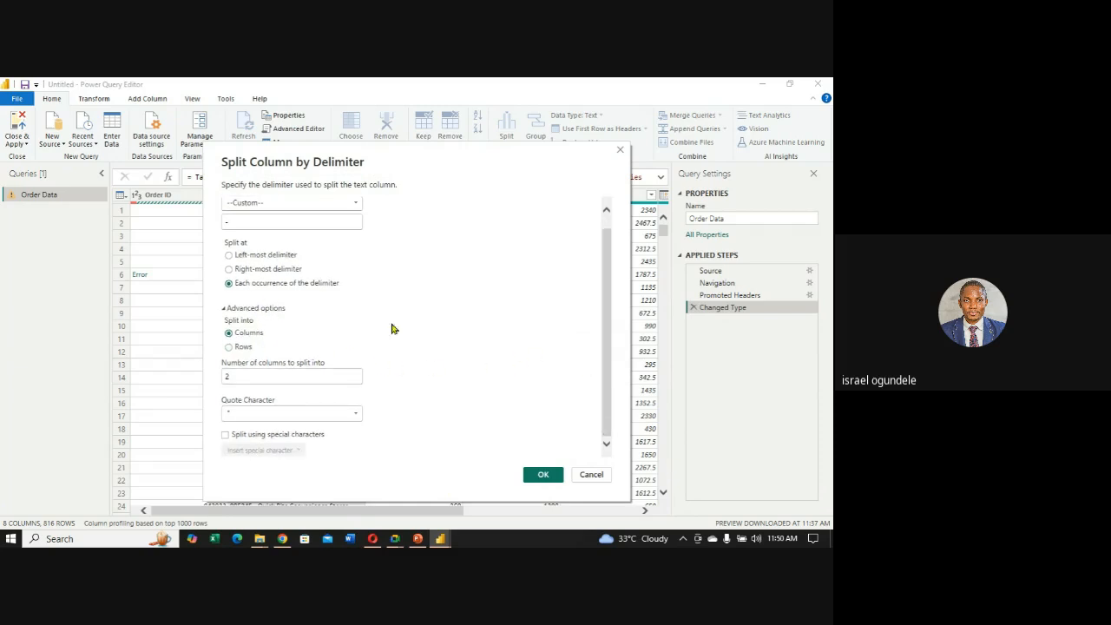
{"action": "left_click", "coordinate": [225, 379]}
{"action": "type", "text": "2"}
{"action": "left_click", "coordinate": [543, 476]}
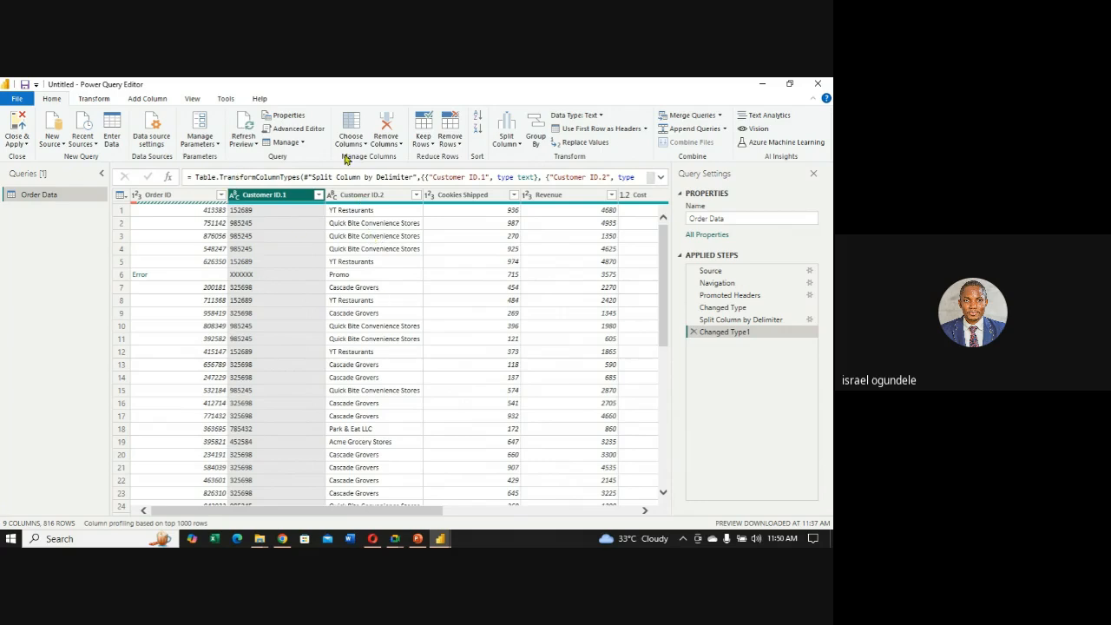
Rename the Customer ID.1 column to Customer ID.
{"action": "right_click", "coordinate": [283, 196]}
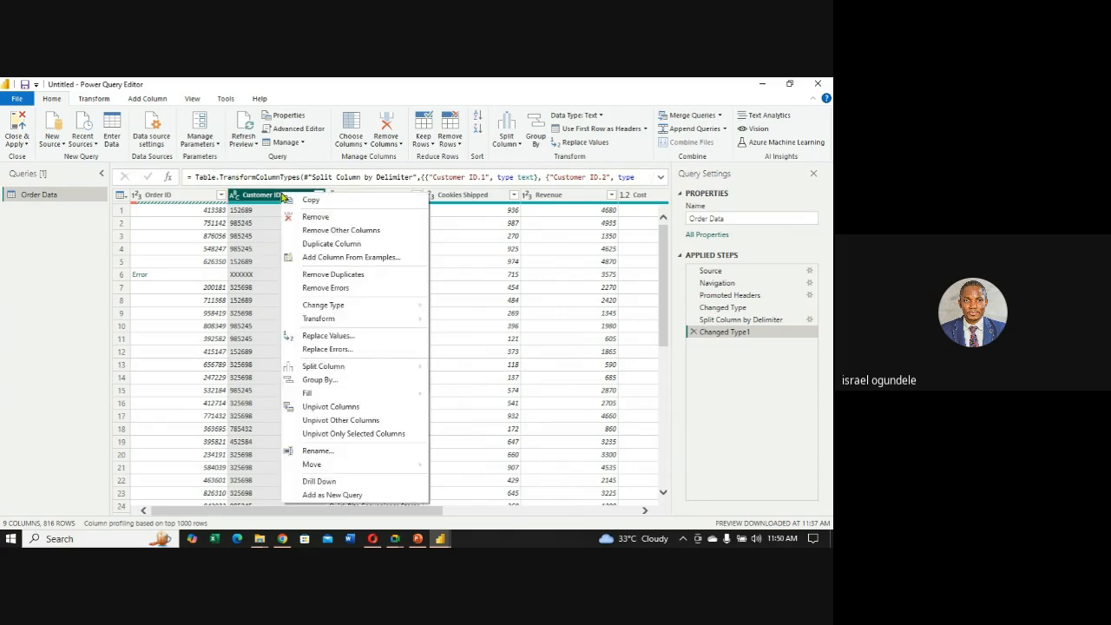
{"action": "left_click", "coordinate": [314, 451]}
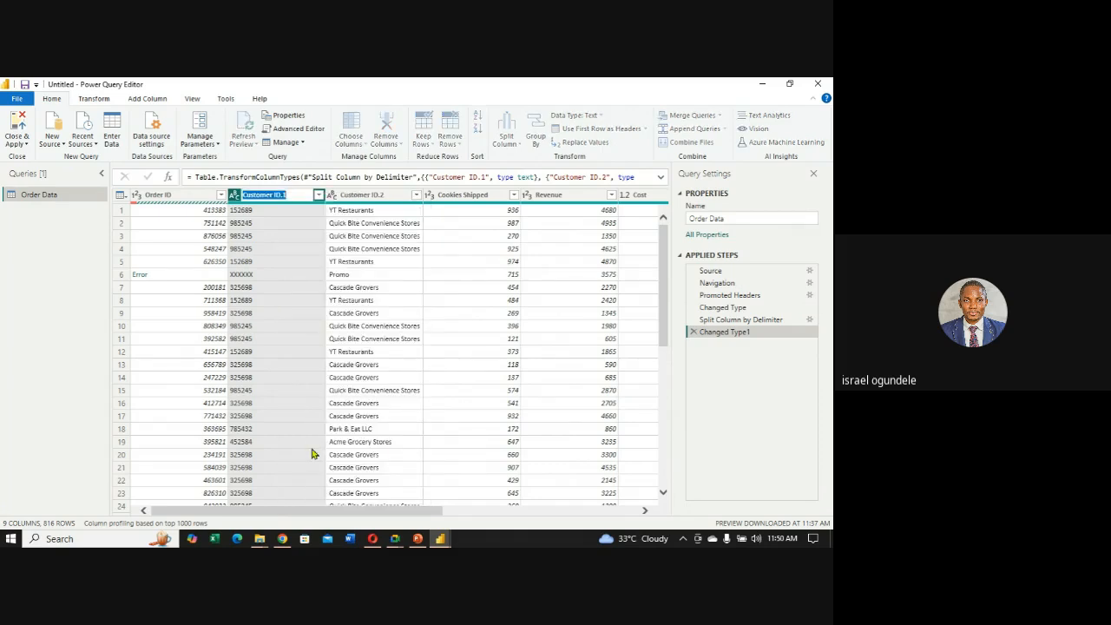
{"action": "key", "text": "Right"}
{"action": "key", "text": "Return"}
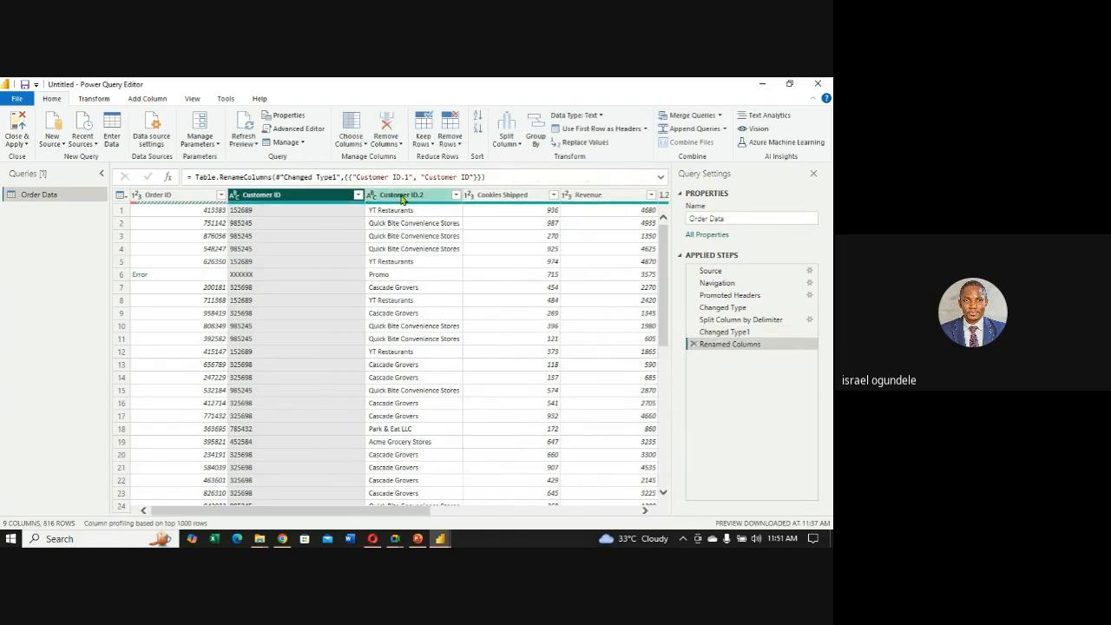
Rename the Customer ID.2 column to Customer Name.
{"action": "left_click", "coordinate": [403, 196]}
{"action": "right_click", "coordinate": [403, 198]}
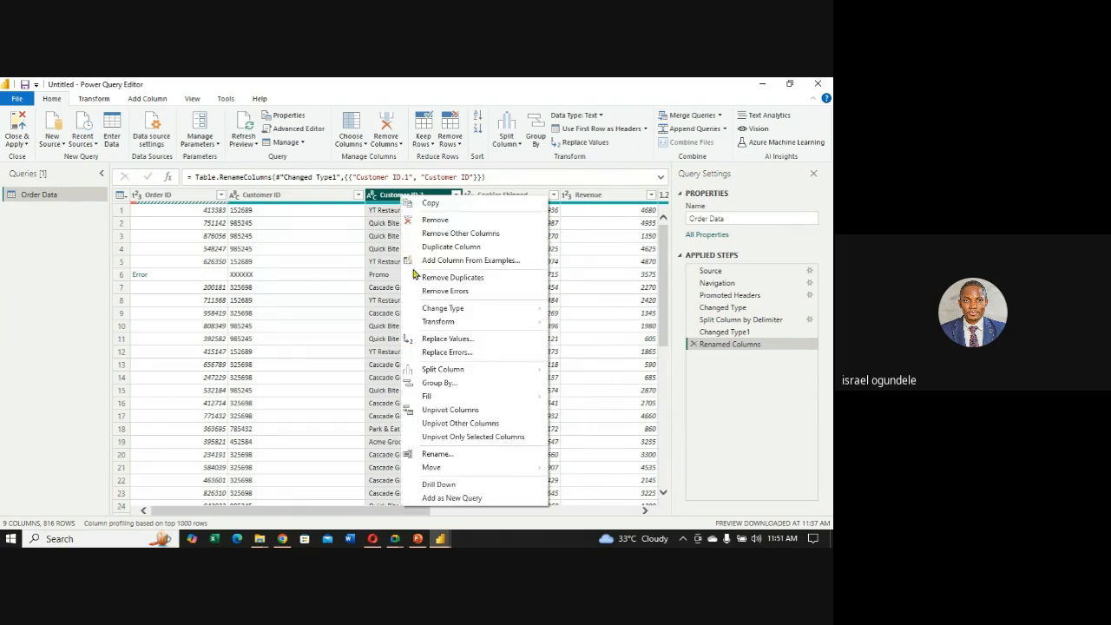
{"action": "left_click", "coordinate": [439, 457]}
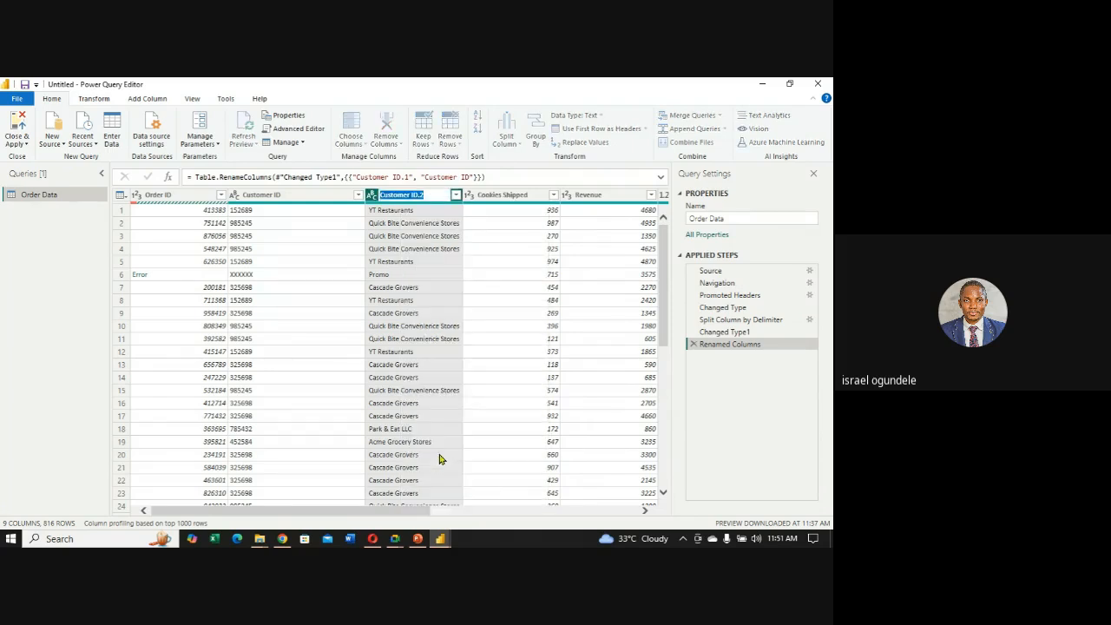
{"action": "key", "text": "End"}
{"action": "key", "text": "Return"}
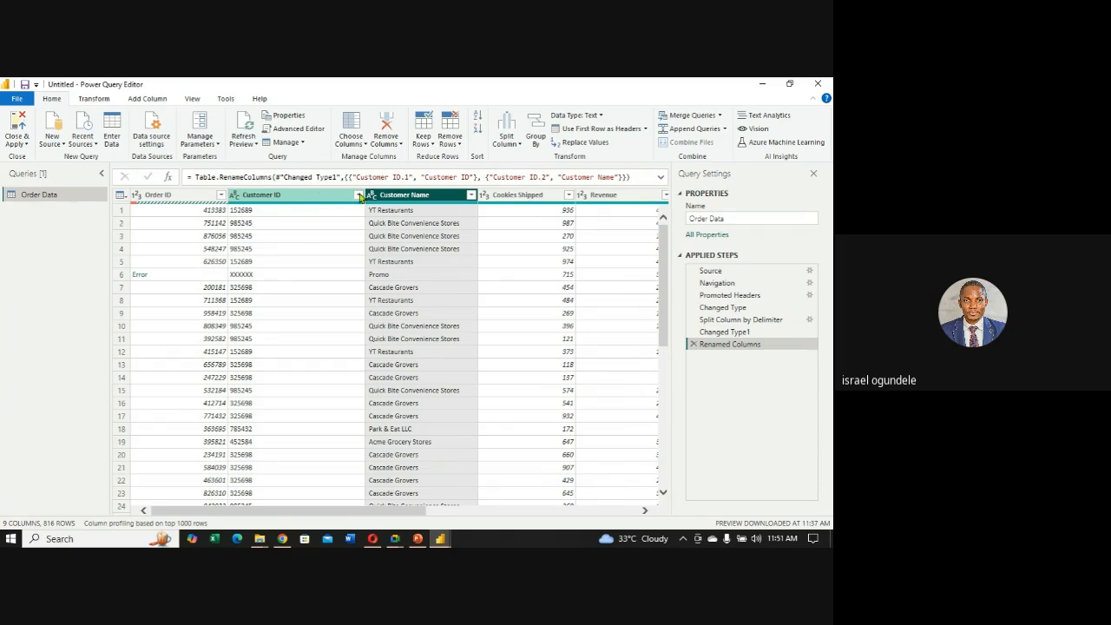
Set the Customer ID column's data type to Whole Number and the Customer Name column's data type to Text.
{"action": "left_click", "coordinate": [235, 196]}
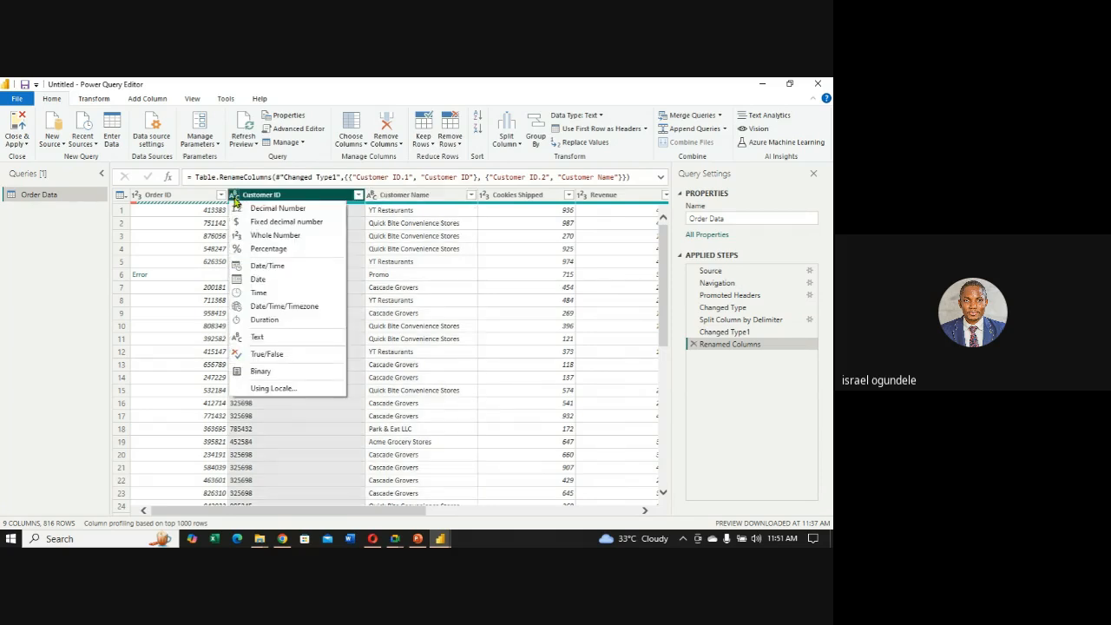
{"action": "left_click", "coordinate": [256, 237]}
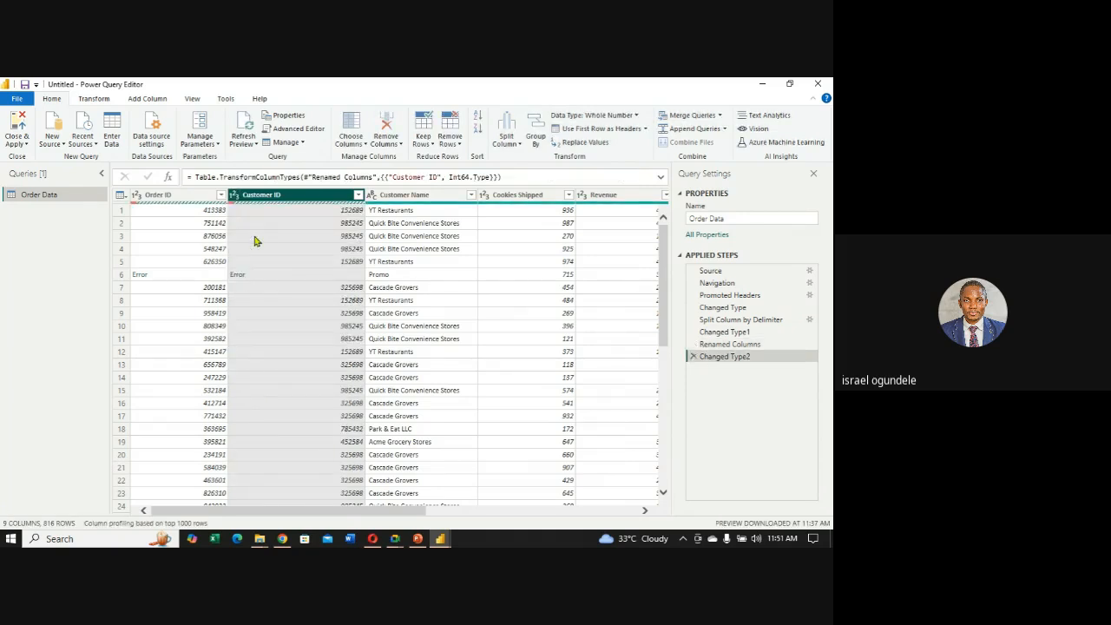
{"action": "left_click", "coordinate": [471, 196]}
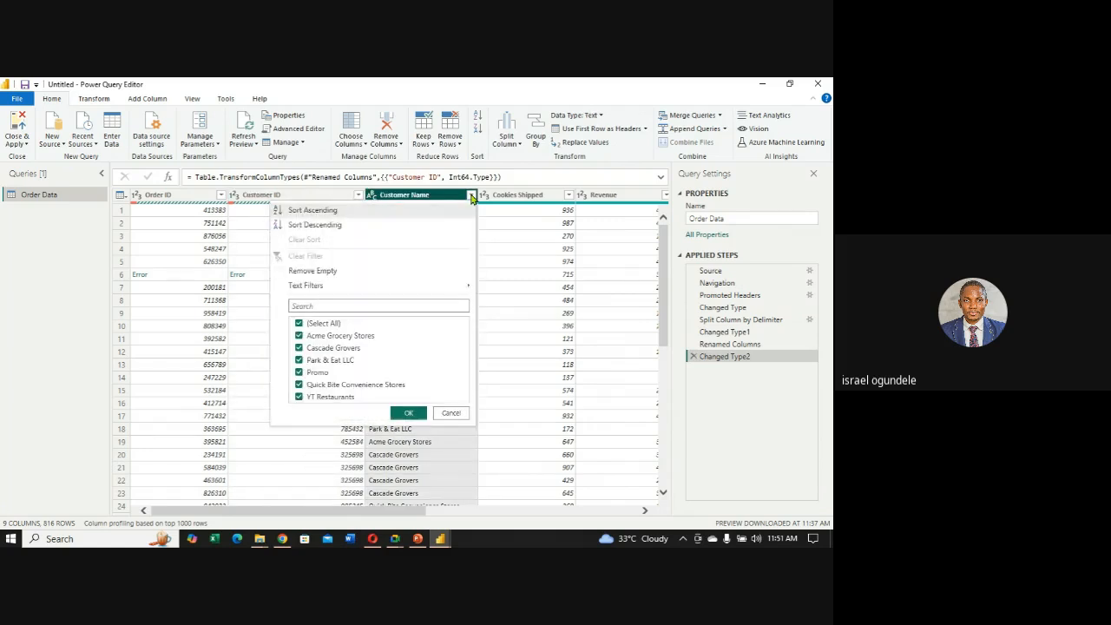
{"action": "left_click", "coordinate": [472, 196]}
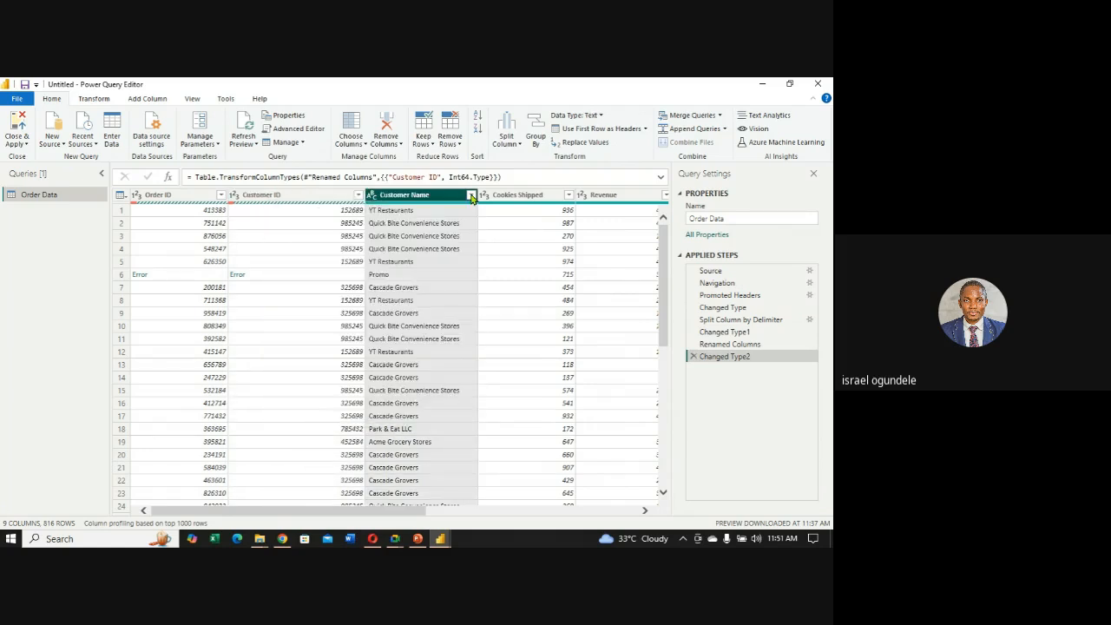
{"action": "left_click", "coordinate": [374, 197]}
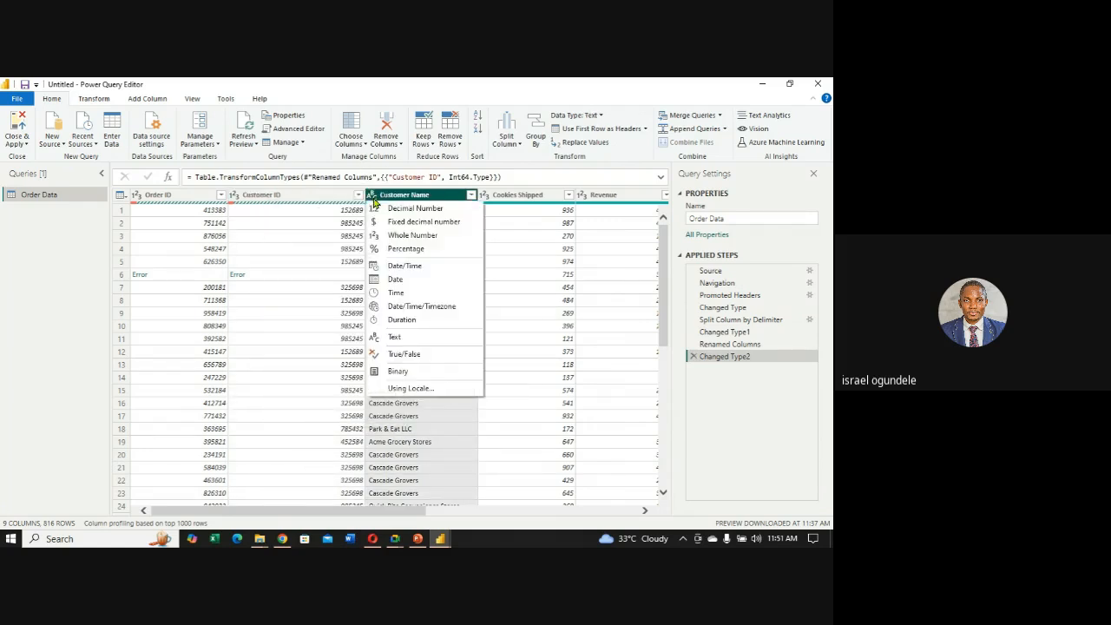
{"action": "left_click", "coordinate": [395, 337]}
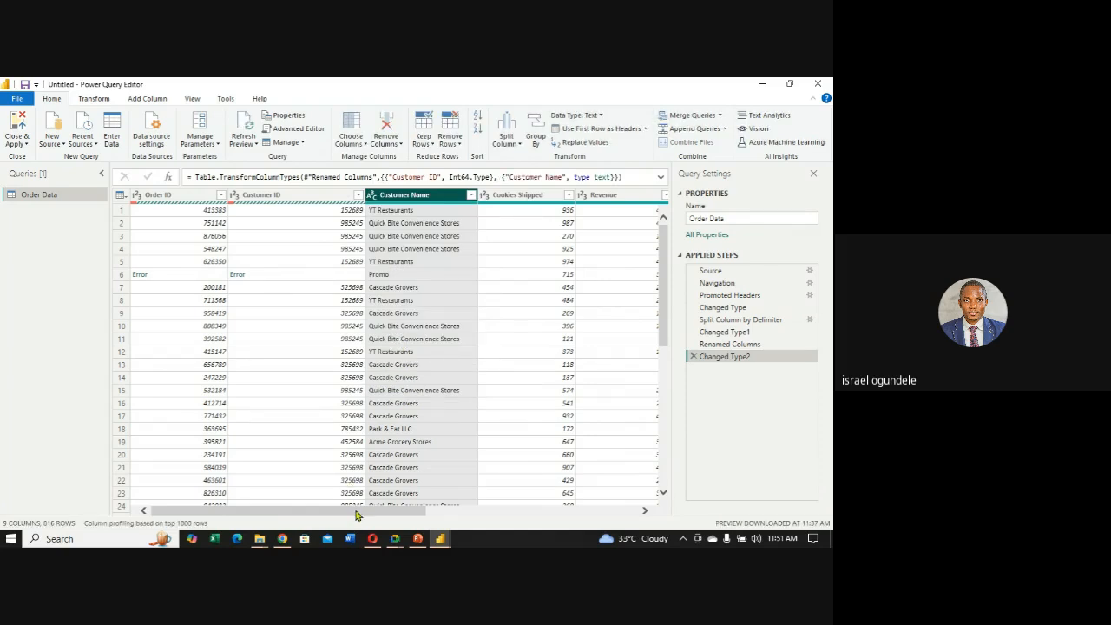
Turn on the column quality and column distribution previews for the Order Data table, checking the error share in the ID columns.
{"action": "left_click_drag", "start_coordinate": [355, 514], "coordinate": [543, 495]}
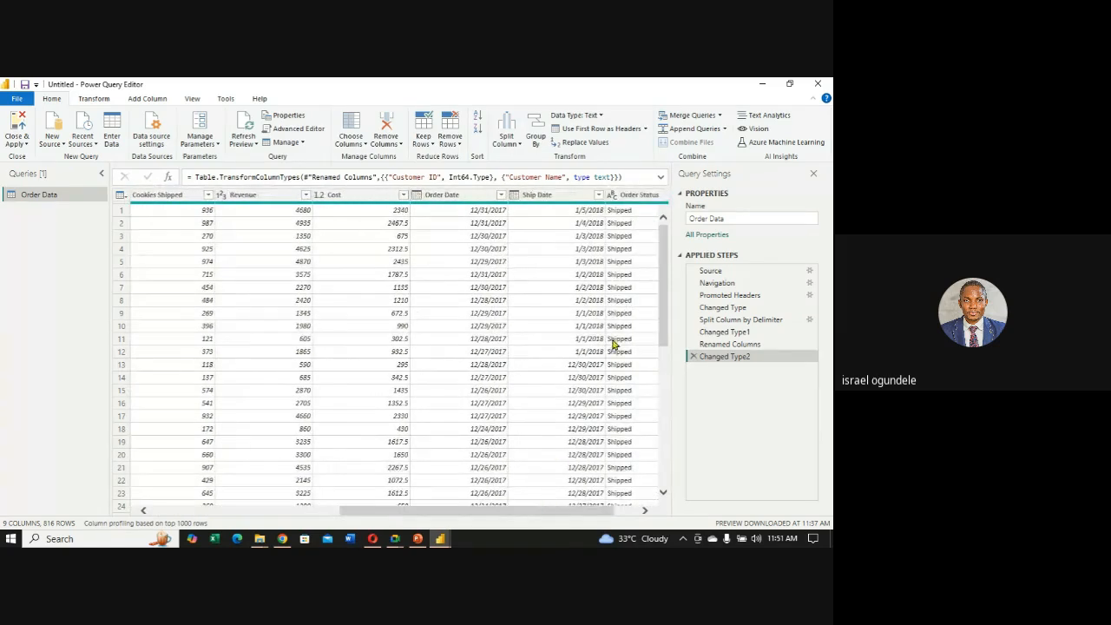
{"action": "left_click_drag", "start_coordinate": [664, 305], "coordinate": [664, 322]}
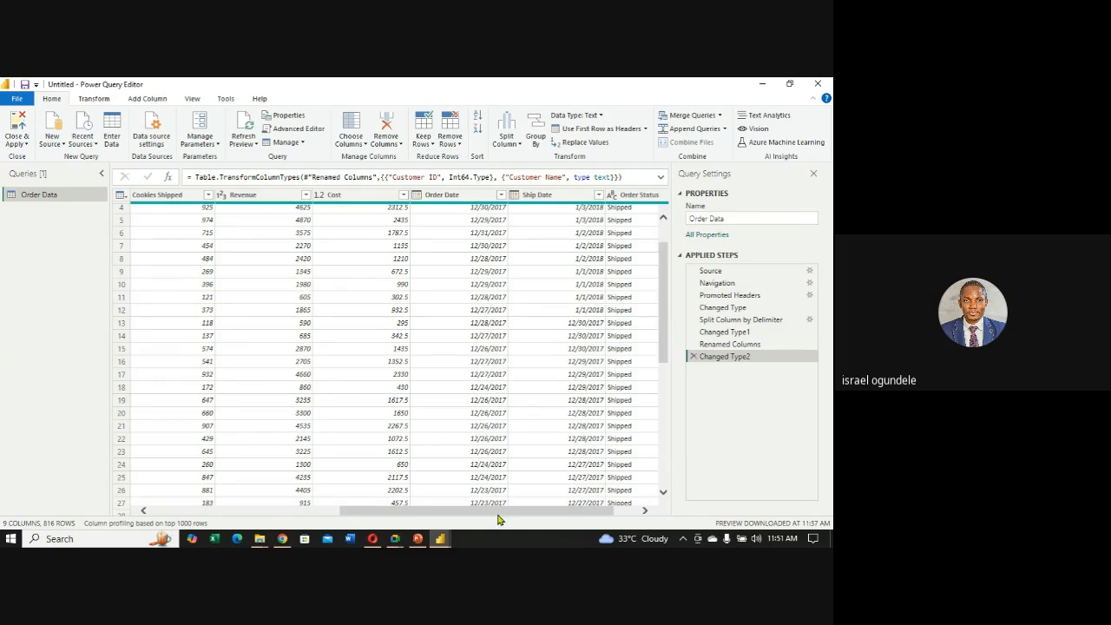
{"action": "left_click_drag", "start_coordinate": [497, 518], "coordinate": [310, 516]}
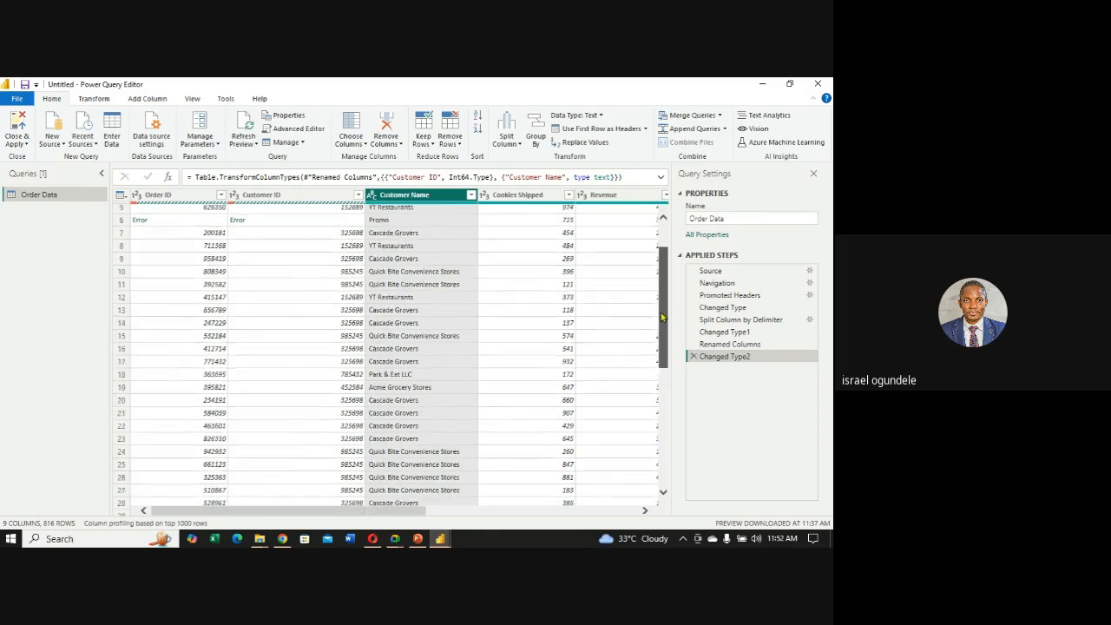
{"action": "left_click_drag", "start_coordinate": [662, 309], "coordinate": [665, 268]}
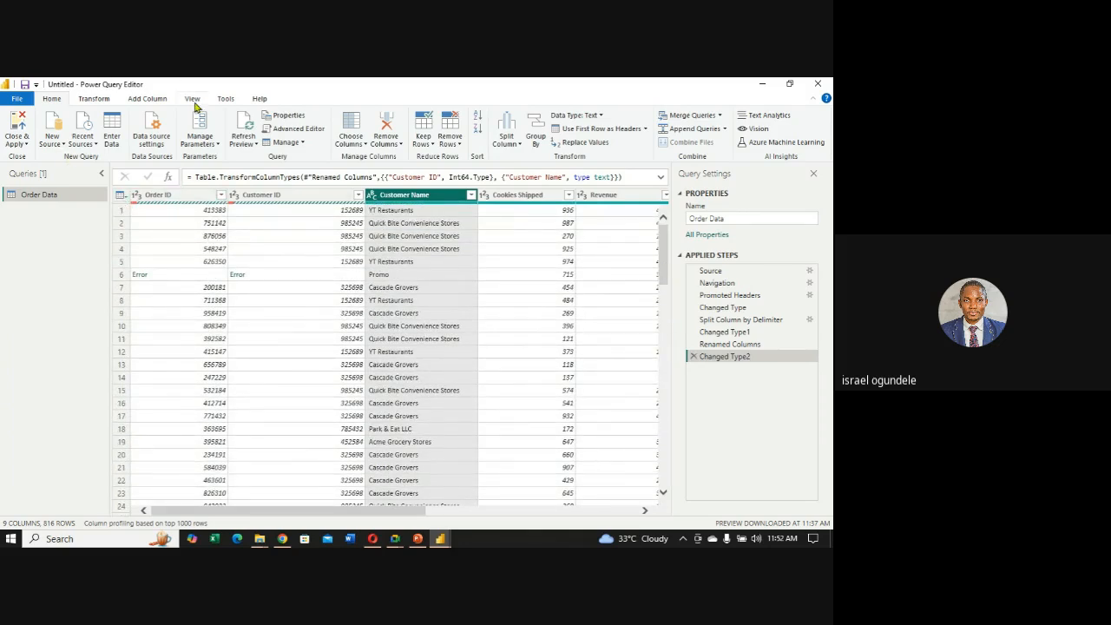
{"action": "left_click", "coordinate": [193, 99]}
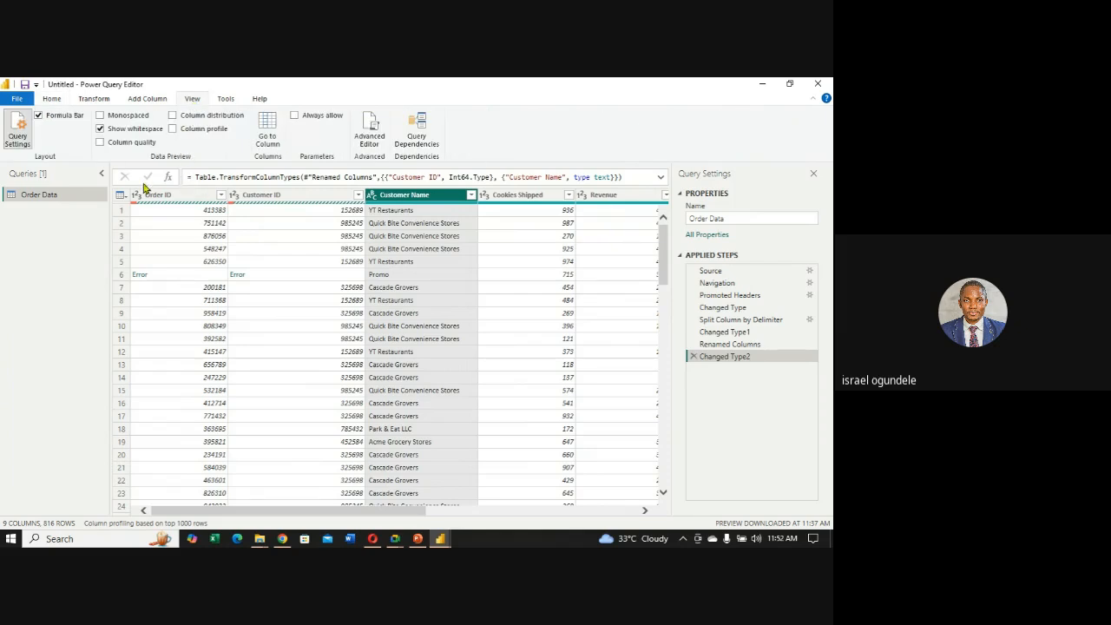
{"action": "left_click", "coordinate": [100, 142]}
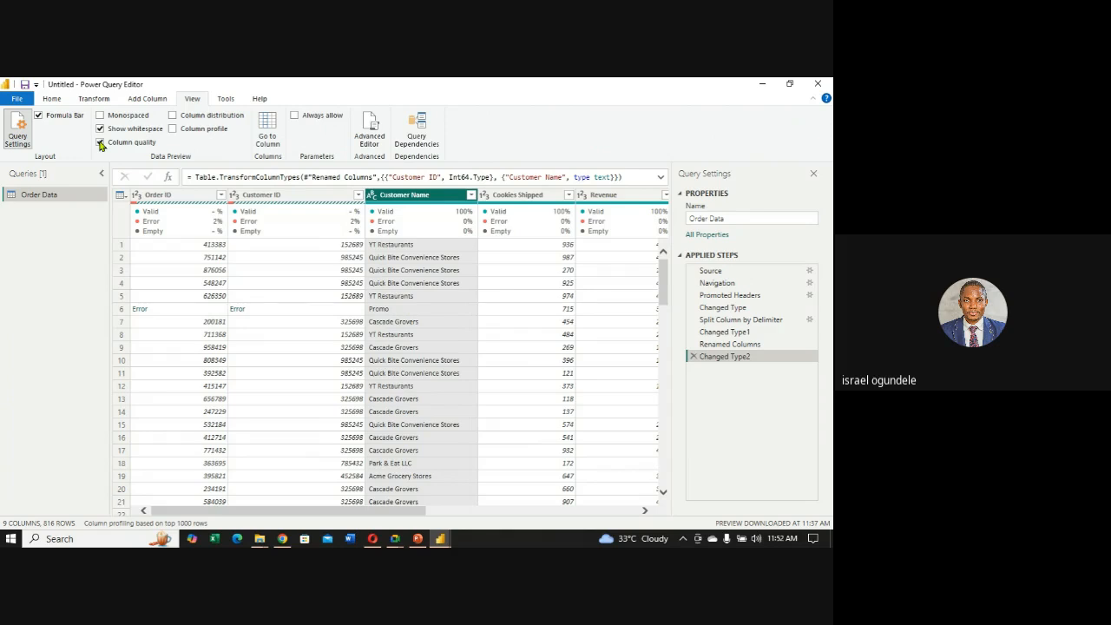
{"action": "mouse_move", "coordinate": [177, 215]}
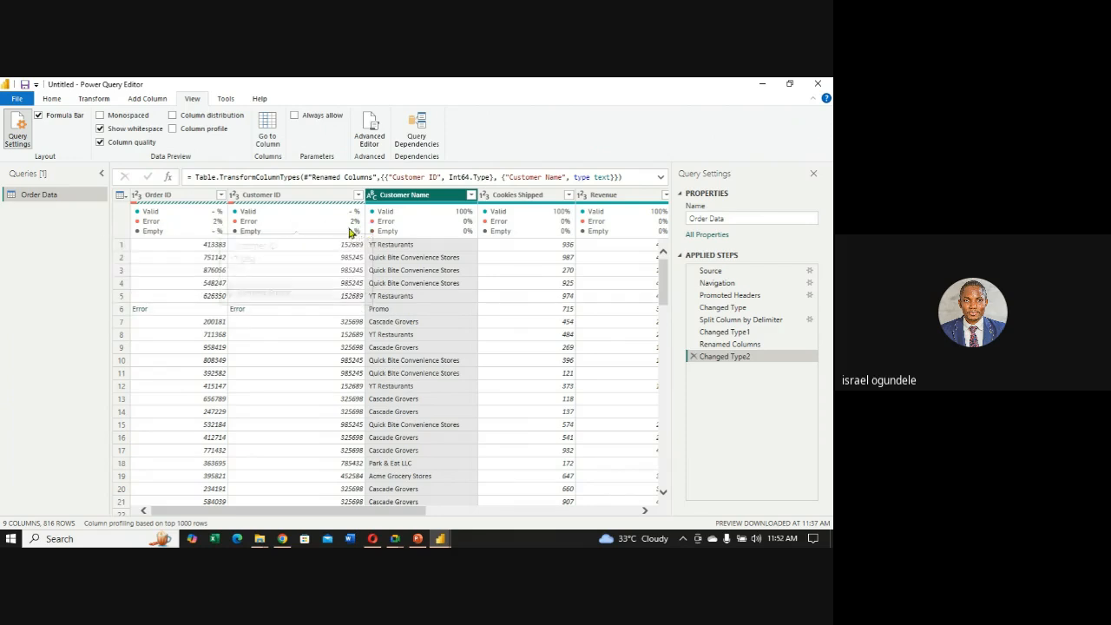
{"action": "mouse_move", "coordinate": [356, 228]}
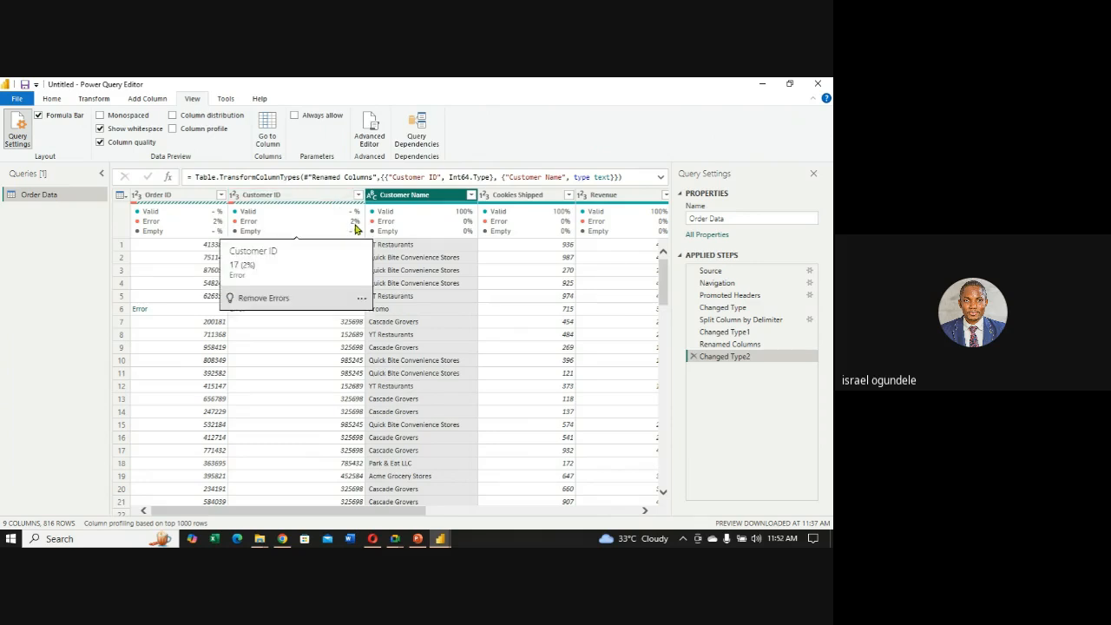
{"action": "mouse_move", "coordinate": [483, 228]}
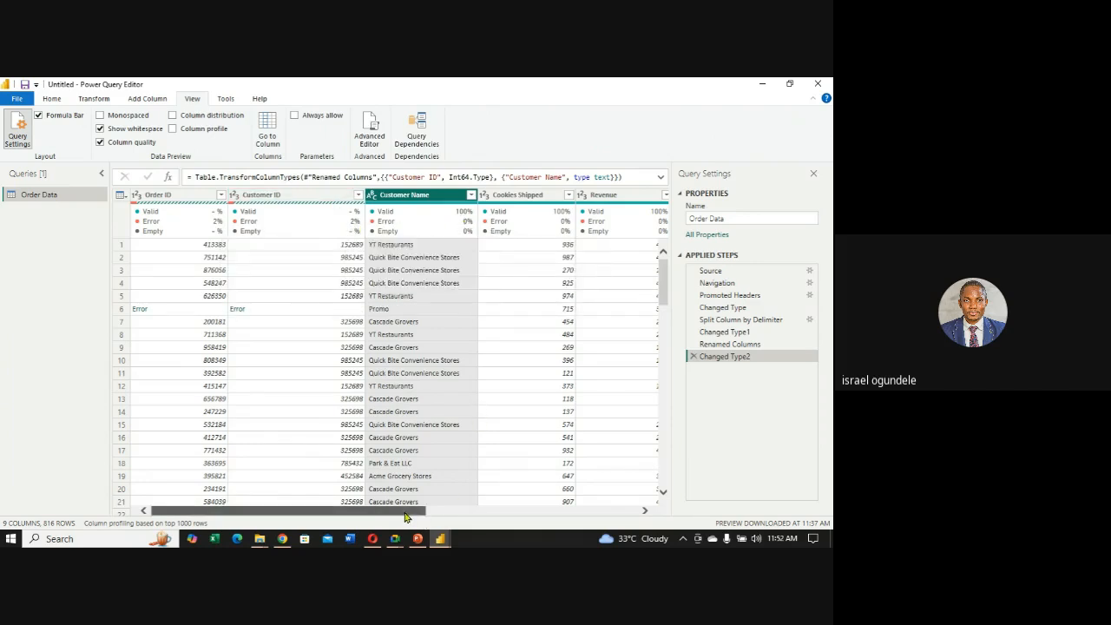
{"action": "left_click_drag", "start_coordinate": [405, 517], "coordinate": [286, 462]}
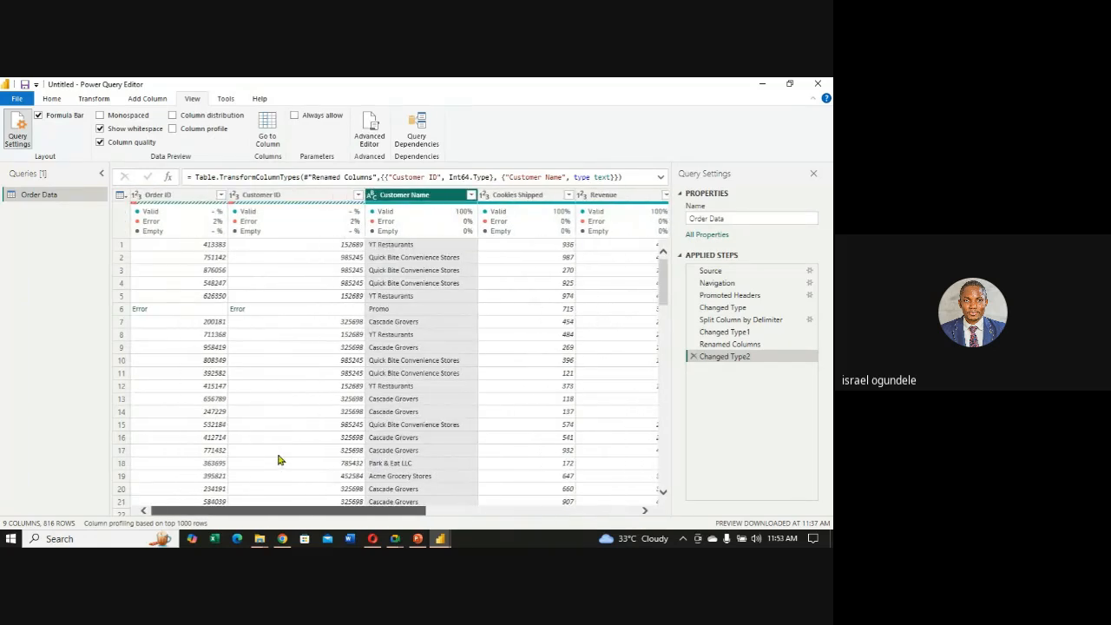
{"action": "left_click", "coordinate": [174, 115]}
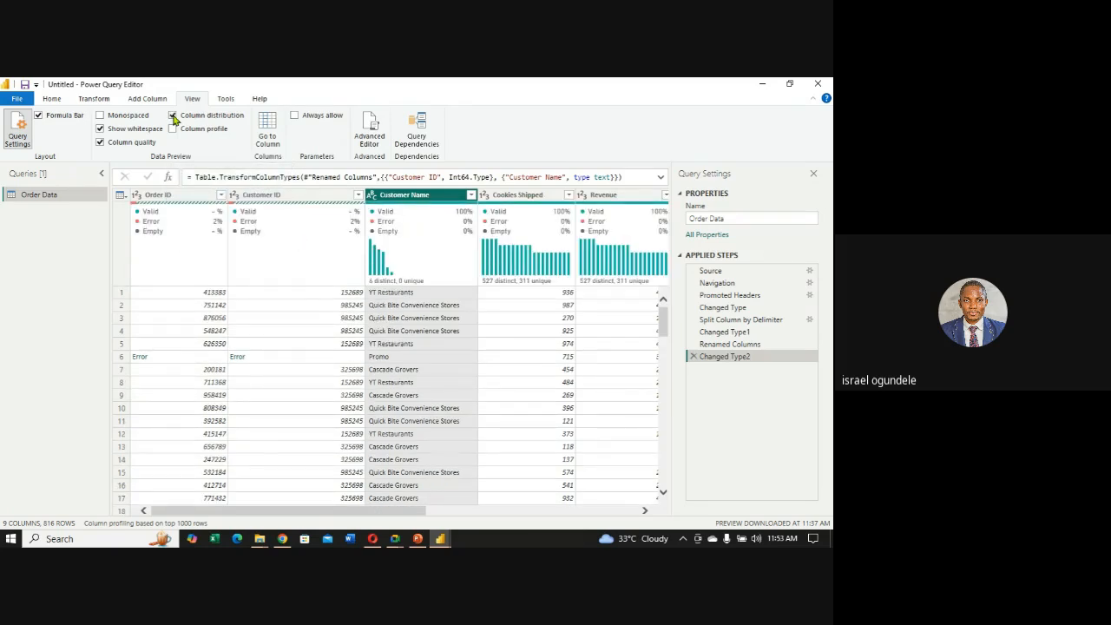
Examine the quality and distribution previews of the Order ID, Customer ID, Customer Name and Cookies Shipped columns for errors and distinct values.
{"action": "left_click", "coordinate": [172, 197]}
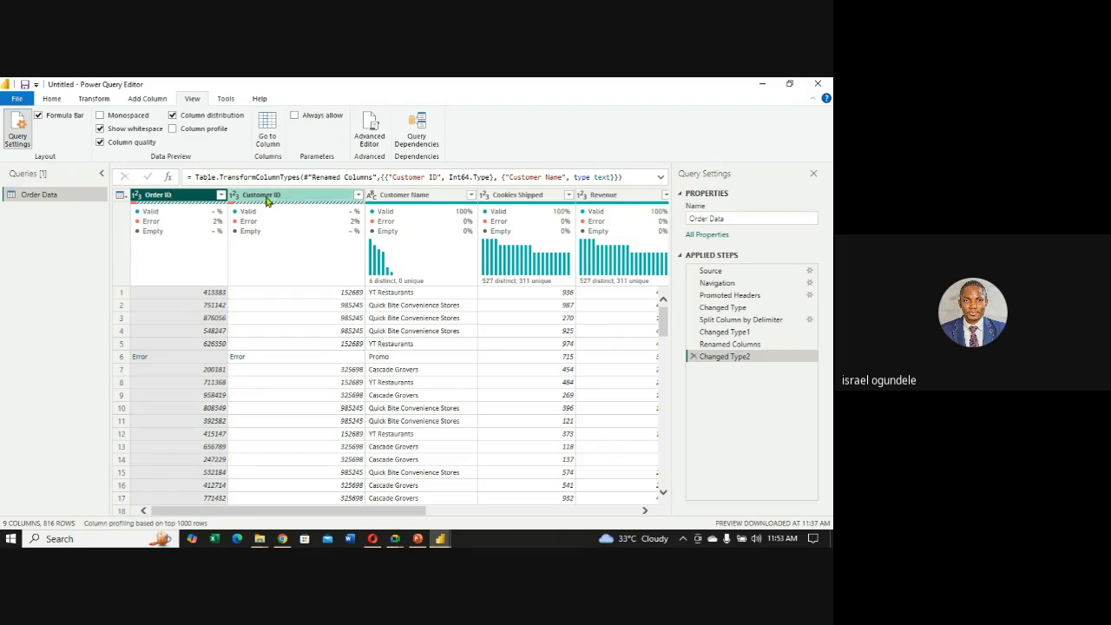
{"action": "left_click", "coordinate": [274, 198]}
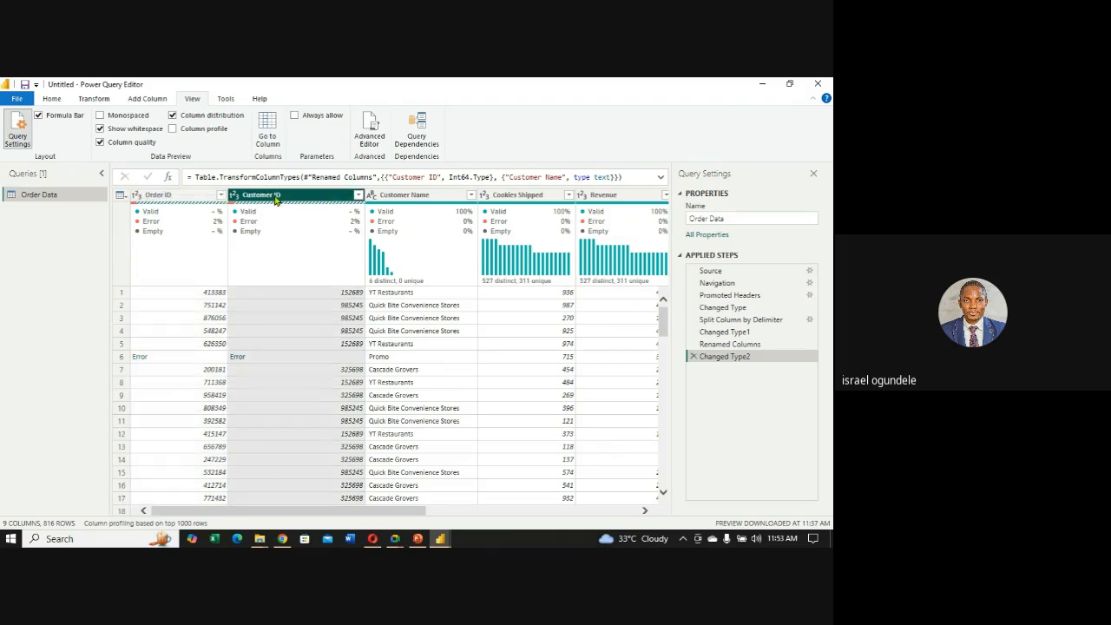
{"action": "left_click", "coordinate": [155, 197]}
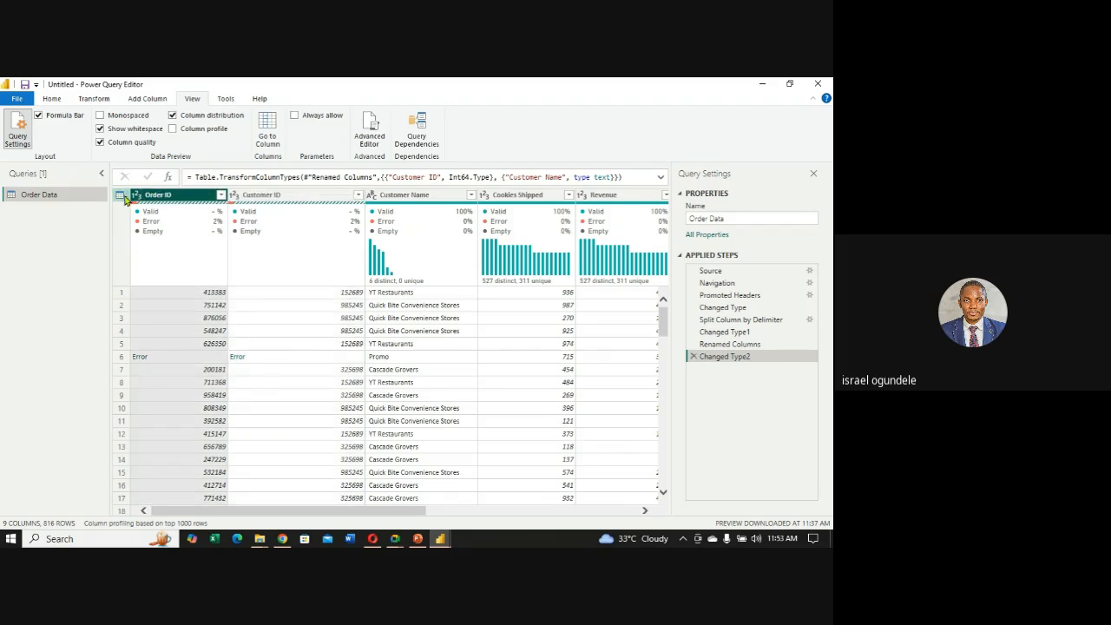
{"action": "left_click", "coordinate": [124, 196]}
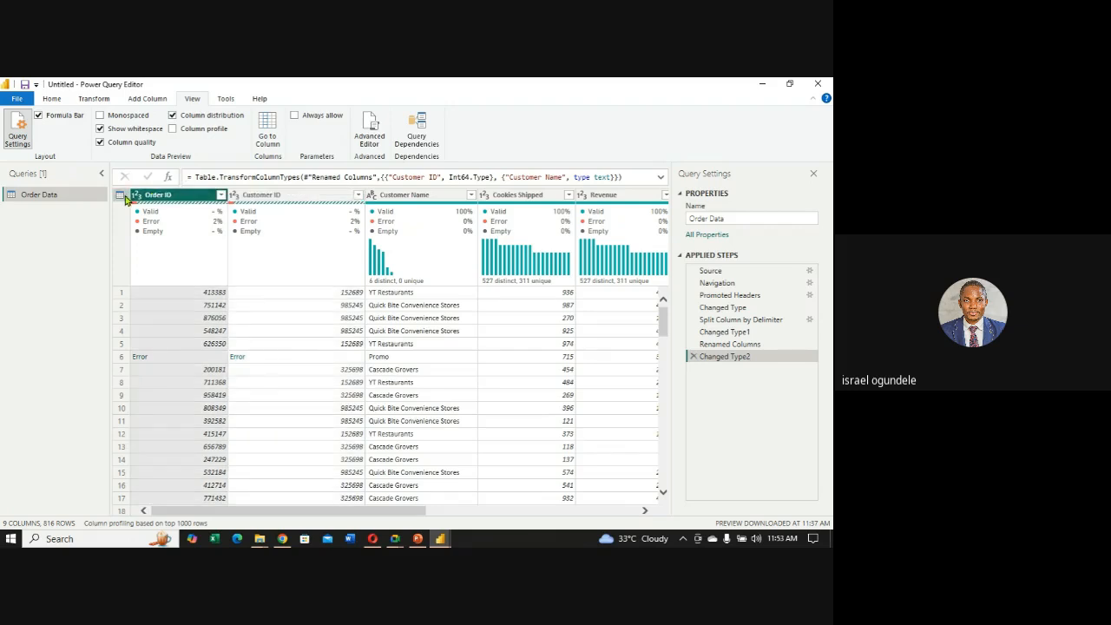
{"action": "left_click", "coordinate": [182, 197]}
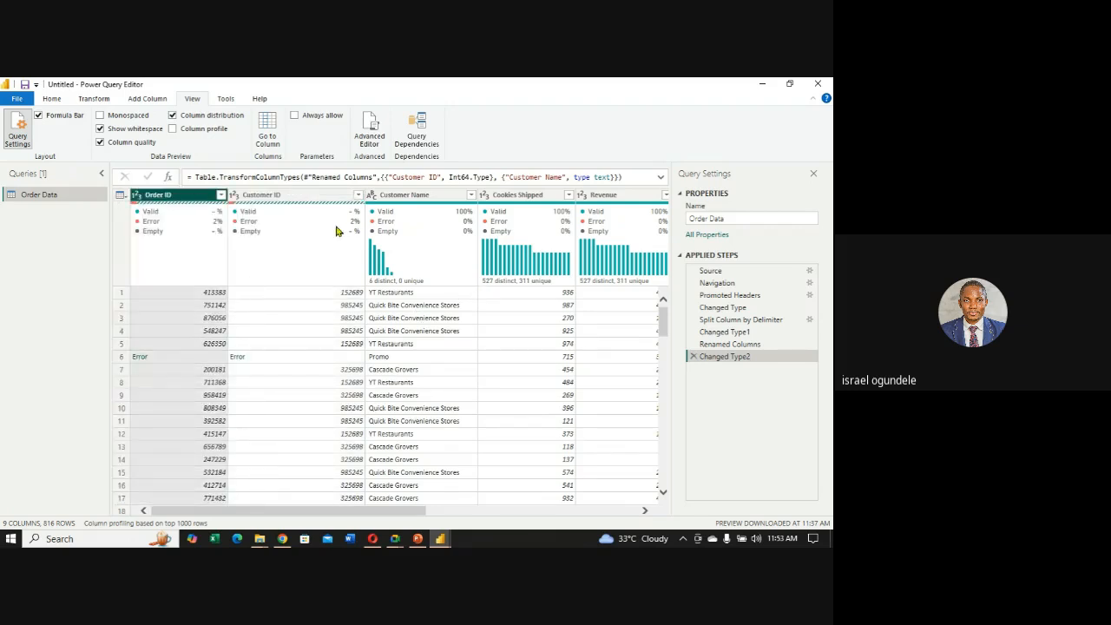
{"action": "mouse_move", "coordinate": [386, 298]}
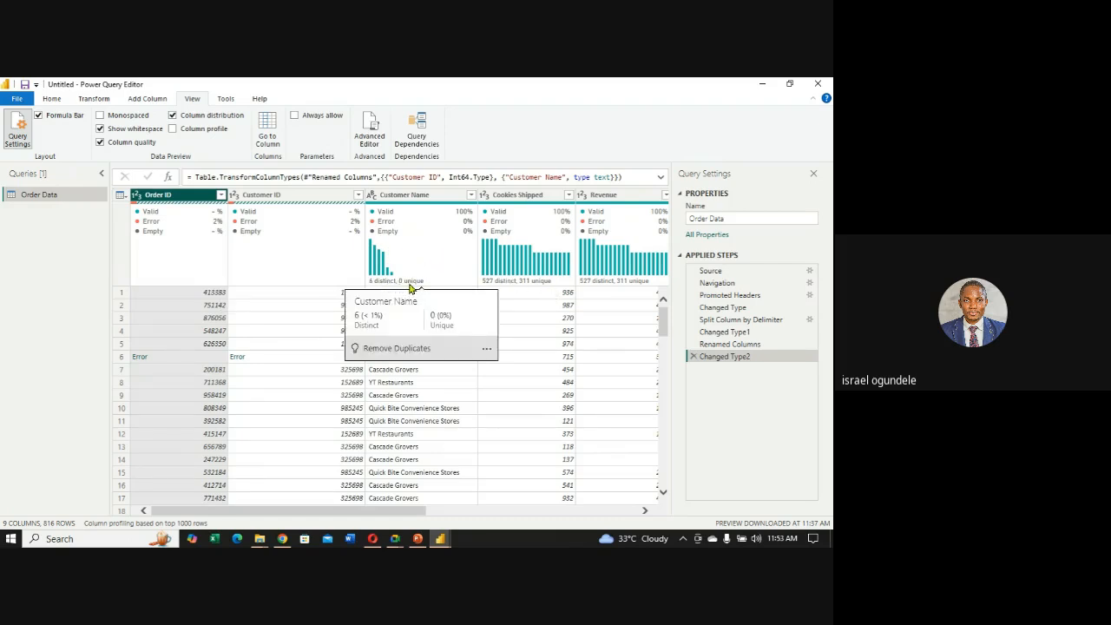
{"action": "mouse_move", "coordinate": [501, 287]}
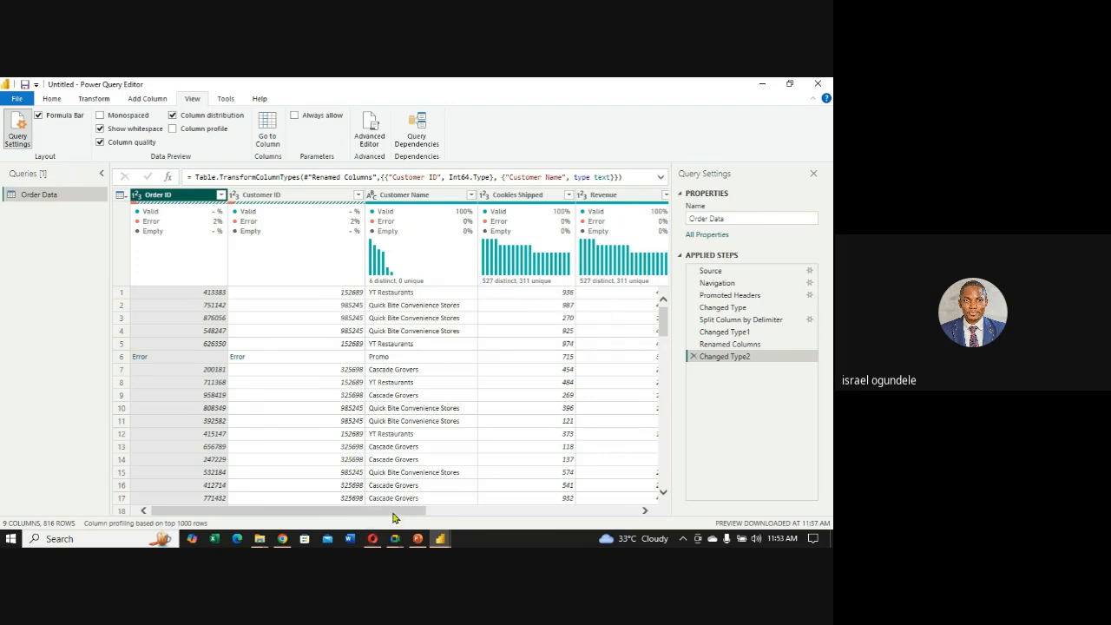
{"action": "left_click_drag", "start_coordinate": [393, 512], "coordinate": [367, 457]}
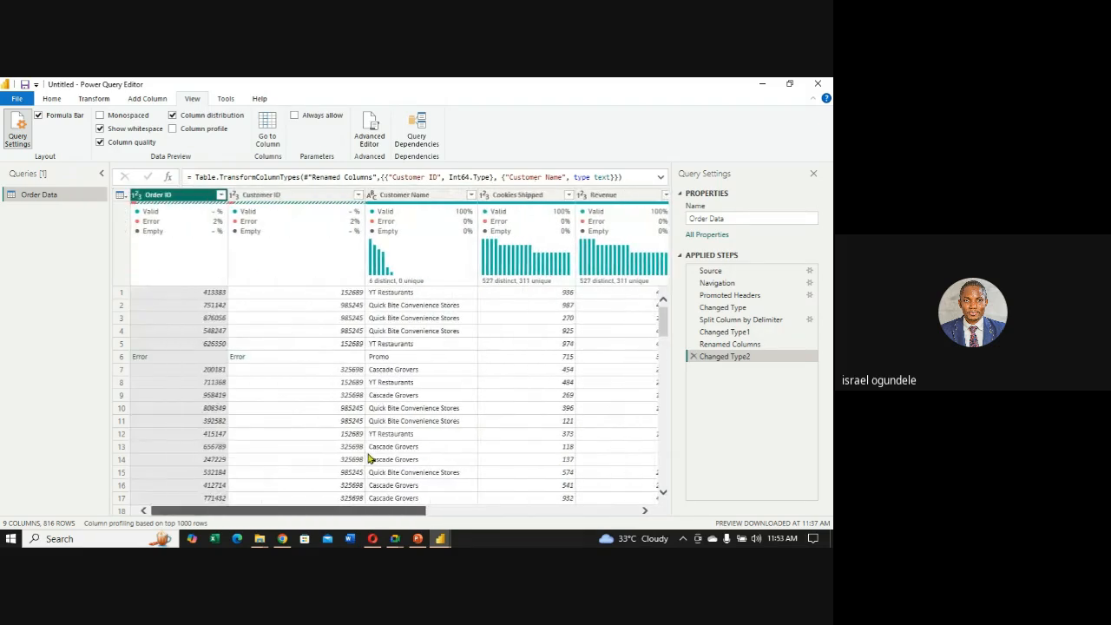
Turn on the column profile and review the statistics of the Order ID, Customer ID, Customer Name and Cookies Shipped columns.
{"action": "left_click", "coordinate": [173, 129]}
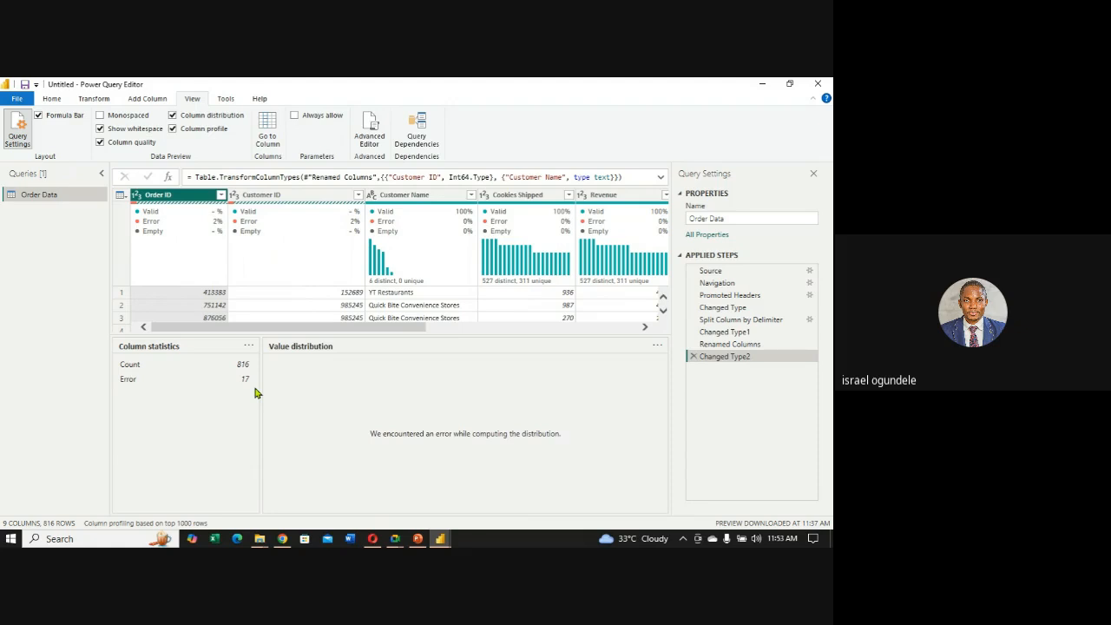
{"action": "left_click", "coordinate": [298, 196]}
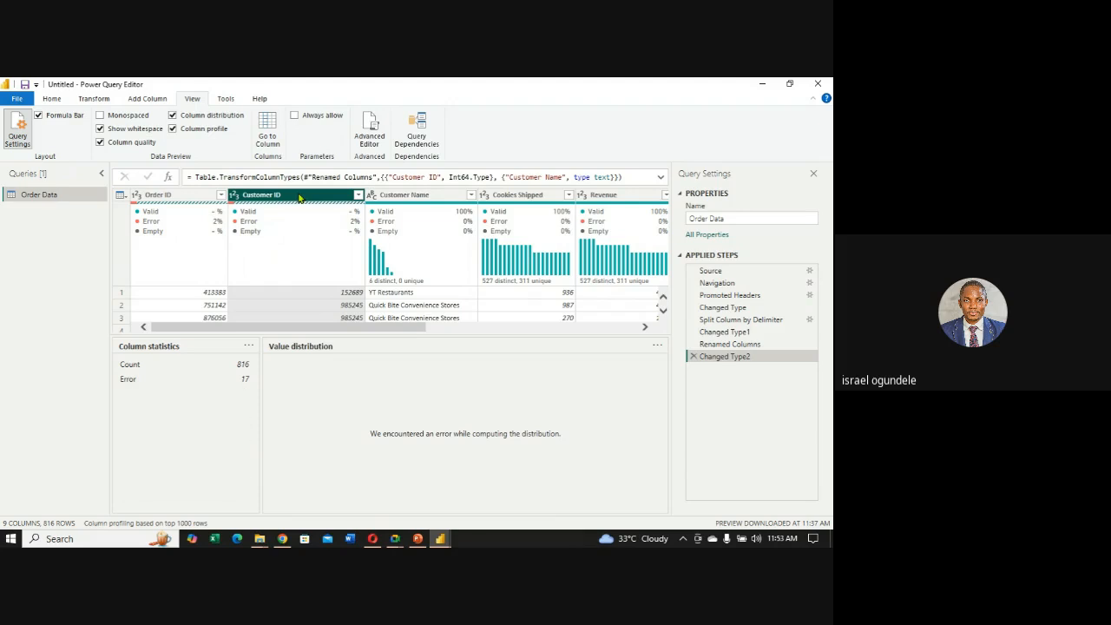
{"action": "left_click", "coordinate": [413, 198]}
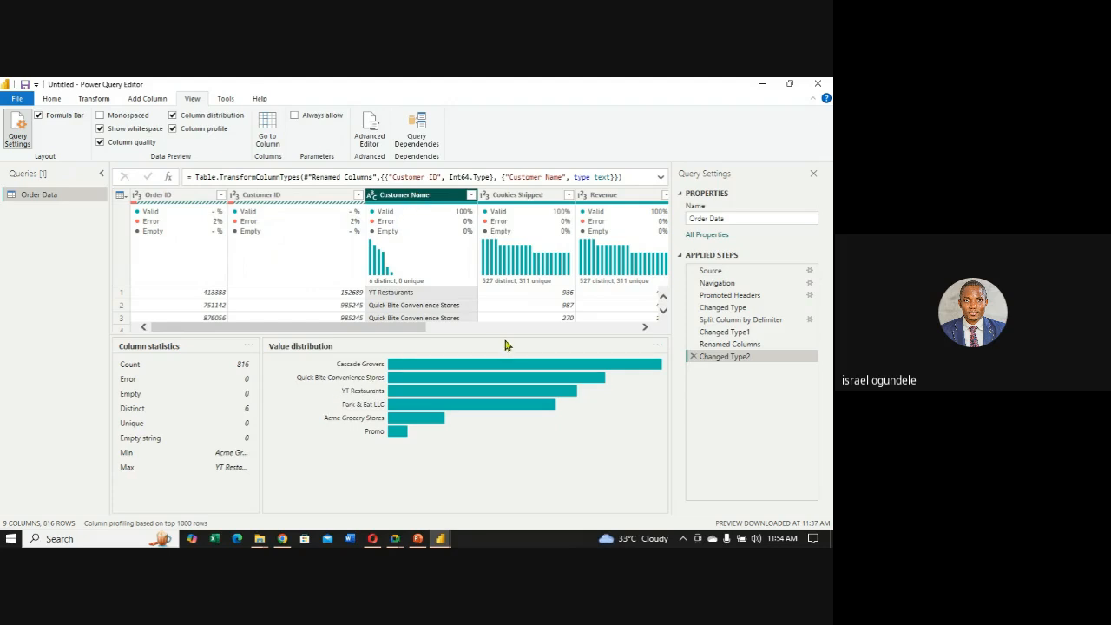
{"action": "left_click", "coordinate": [512, 196]}
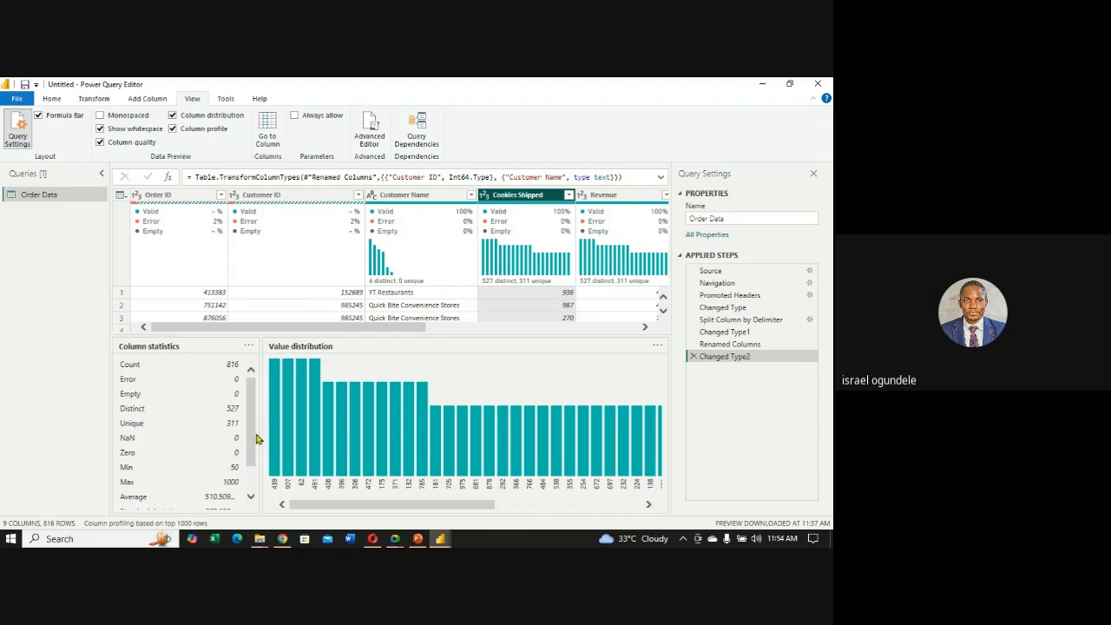
{"action": "scroll", "coordinate": [250, 465], "scroll_direction": "down", "scroll_amount": 2}
{"action": "scroll", "coordinate": [250, 469], "scroll_direction": "up", "scroll_amount": 3}
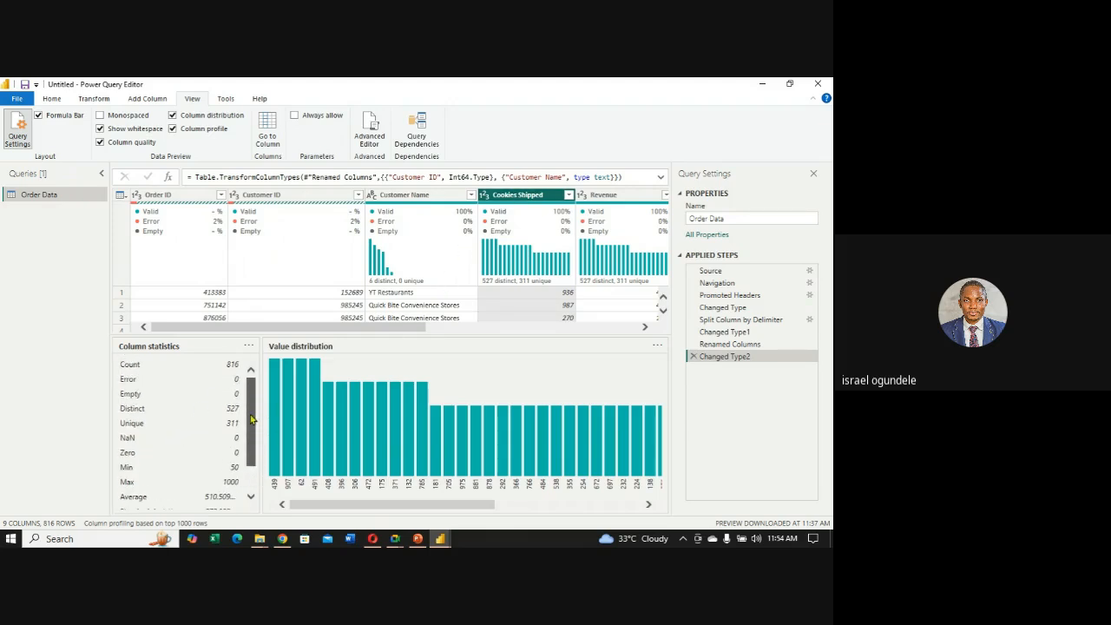
Review the full column statistics and value distribution of the Revenue column.
{"action": "left_click", "coordinate": [598, 197]}
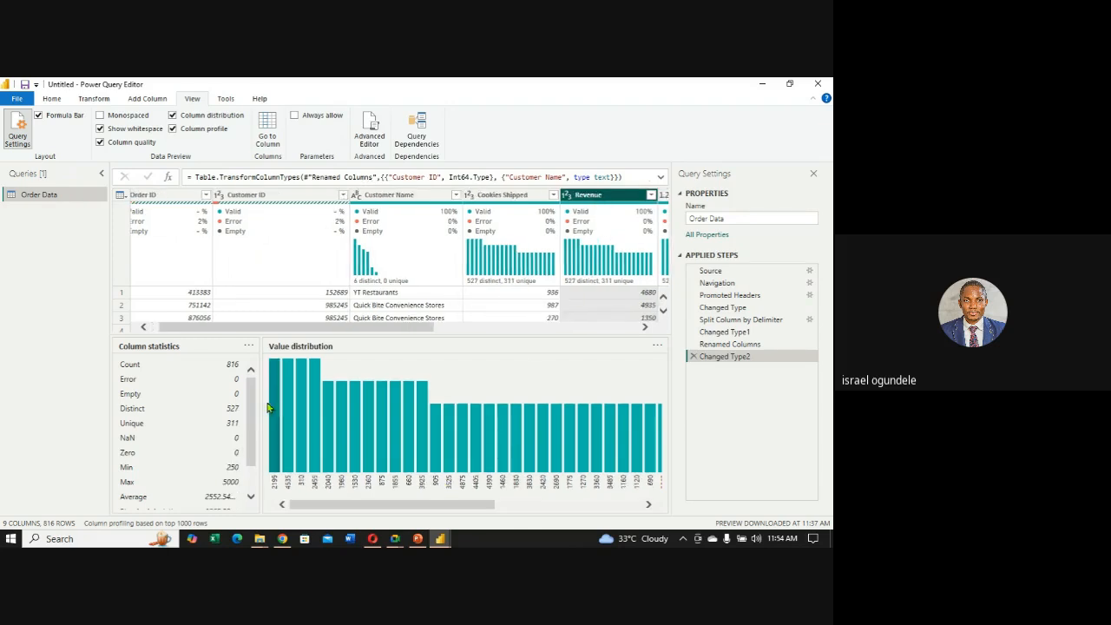
{"action": "scroll", "coordinate": [252, 424], "scroll_direction": "down", "scroll_amount": 2}
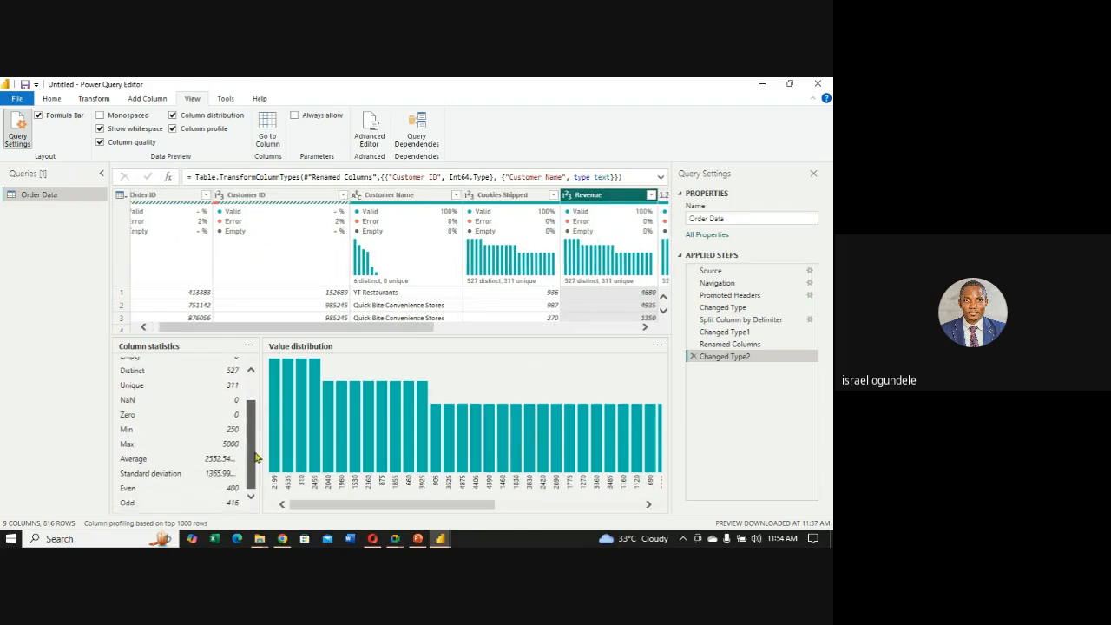
{"action": "scroll", "coordinate": [252, 423], "scroll_direction": "up", "scroll_amount": 2}
{"action": "left_click_drag", "start_coordinate": [449, 511], "coordinate": [594, 512]}
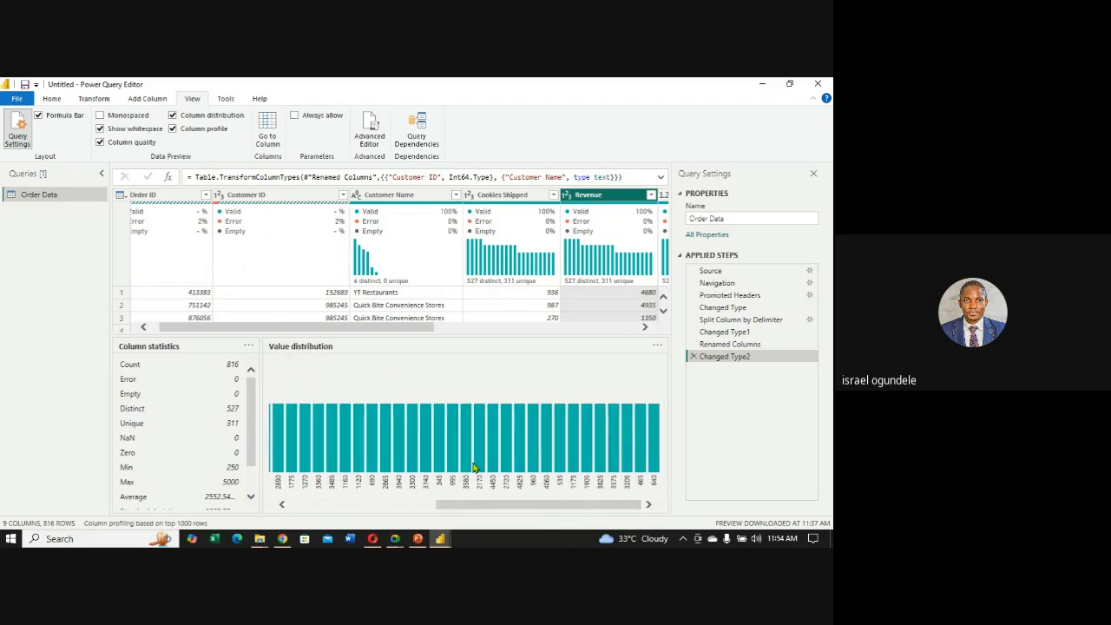
Review the profiles of the Cost, Order Date, Ship Date and Order Status columns, and return to the Order ID column's profile.
{"action": "left_click_drag", "start_coordinate": [364, 333], "coordinate": [512, 331]}
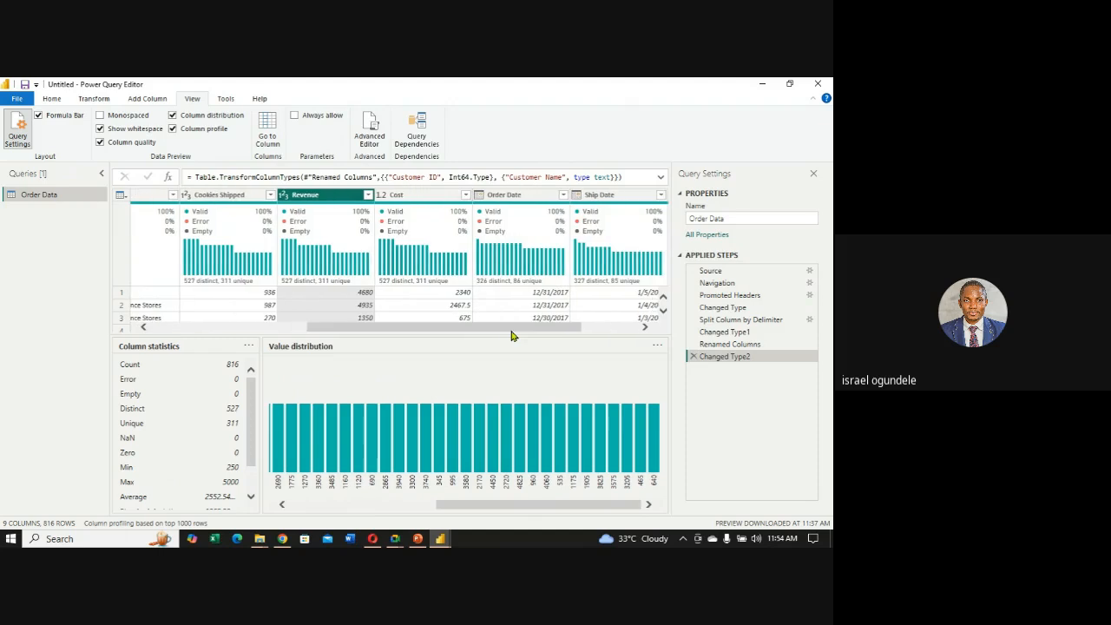
{"action": "left_click", "coordinate": [406, 196]}
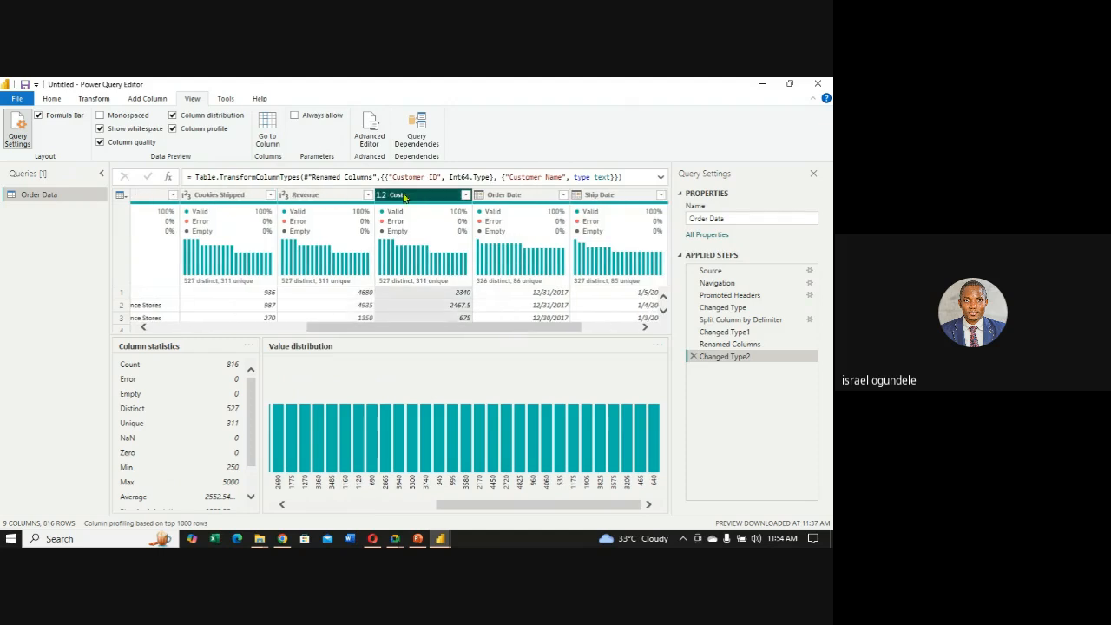
{"action": "left_click", "coordinate": [519, 198]}
{"action": "left_click", "coordinate": [608, 198]}
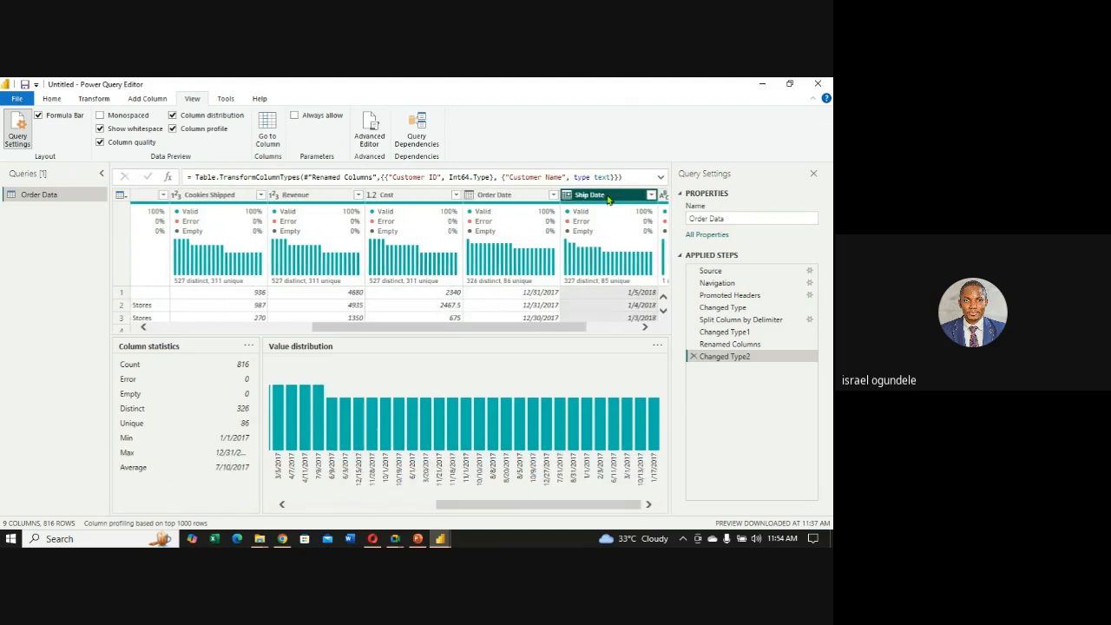
{"action": "left_click_drag", "start_coordinate": [564, 329], "coordinate": [628, 318]}
{"action": "left_click", "coordinate": [605, 198]}
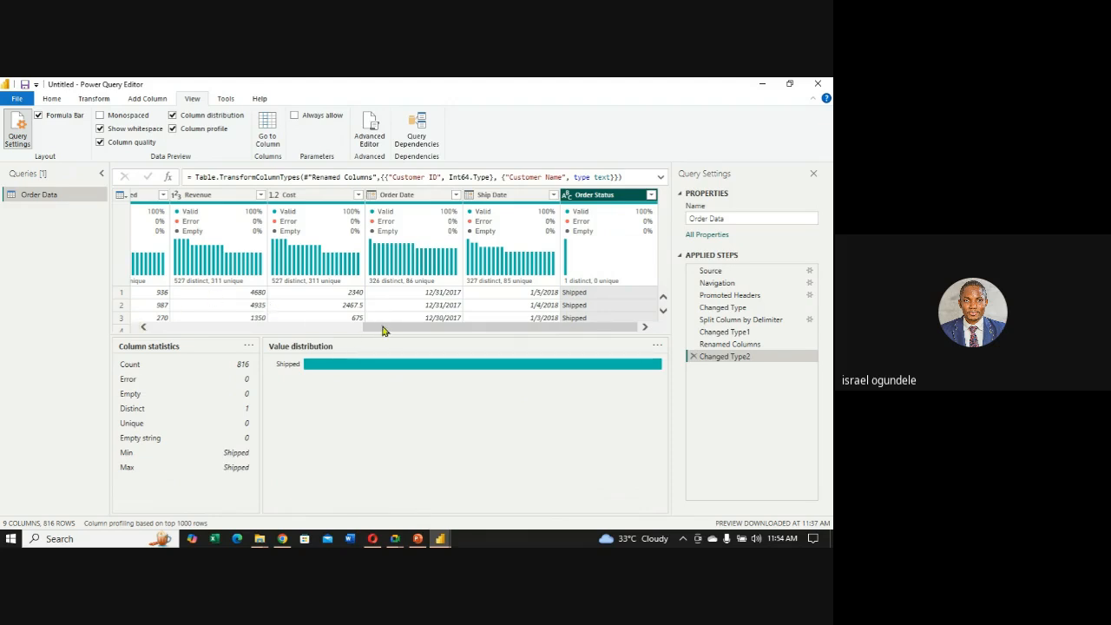
{"action": "left_click_drag", "start_coordinate": [385, 331], "coordinate": [139, 323]}
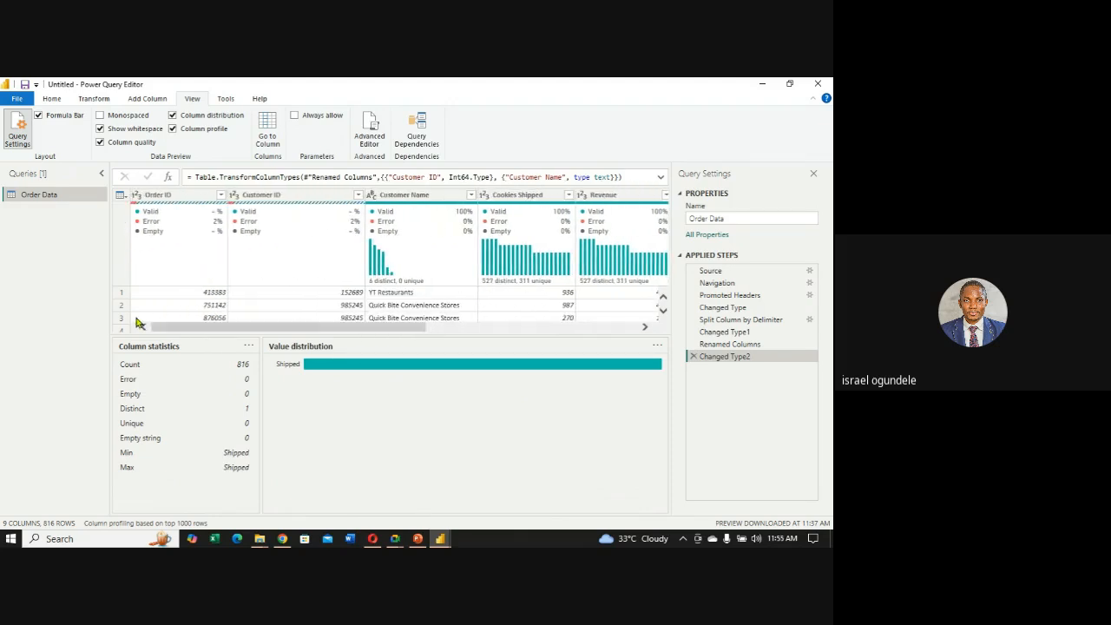
{"action": "left_click", "coordinate": [168, 197]}
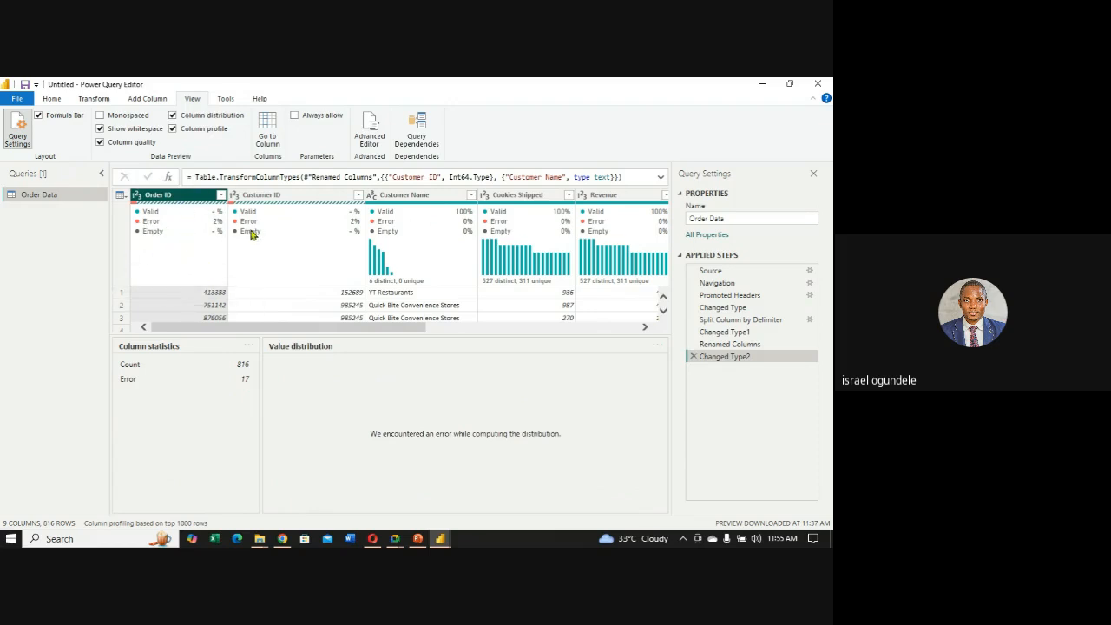
Turn off the column quality, column profile and column distribution previews.
{"action": "left_click", "coordinate": [100, 142]}
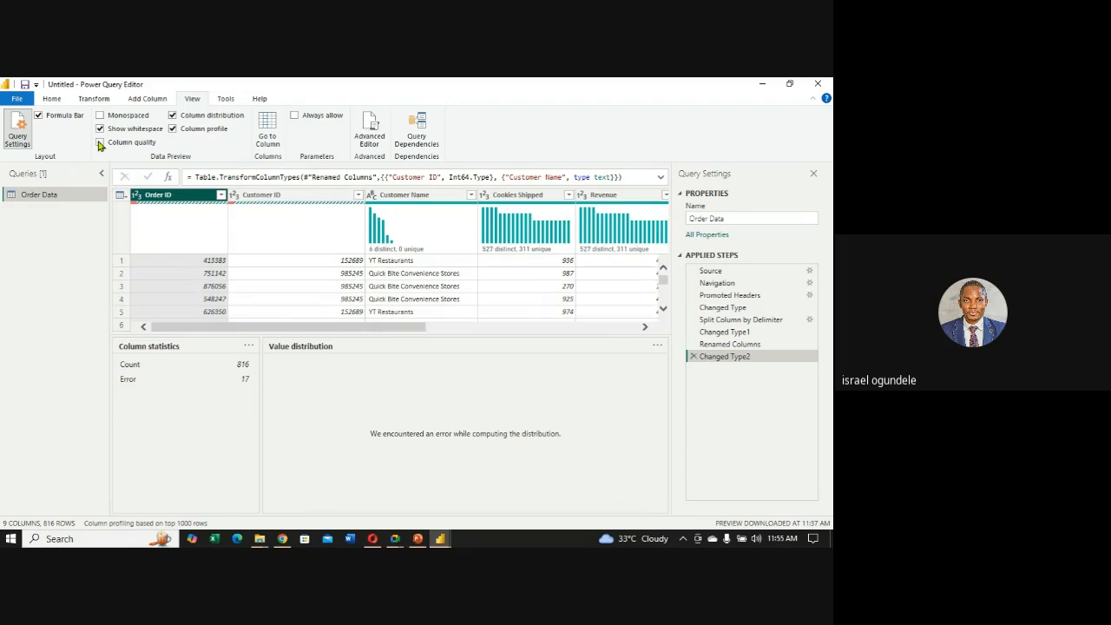
{"action": "left_click", "coordinate": [173, 129]}
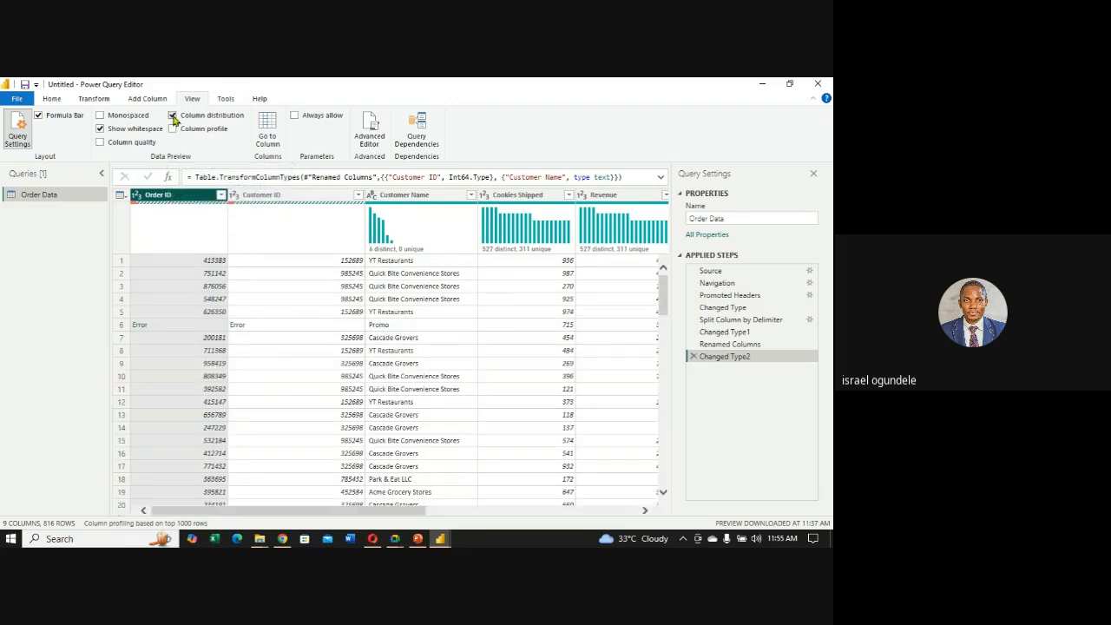
{"action": "left_click", "coordinate": [173, 116]}
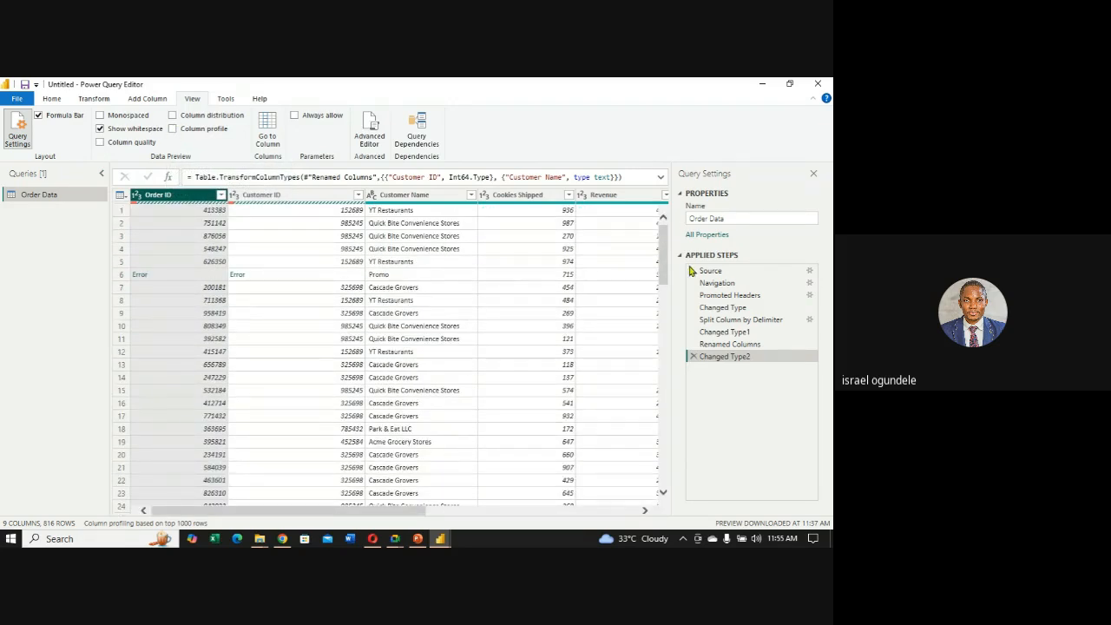
Search the Order ID column's filter values for "erro" and close the filter without applying it.
{"action": "left_click_drag", "start_coordinate": [663, 260], "coordinate": [660, 212]}
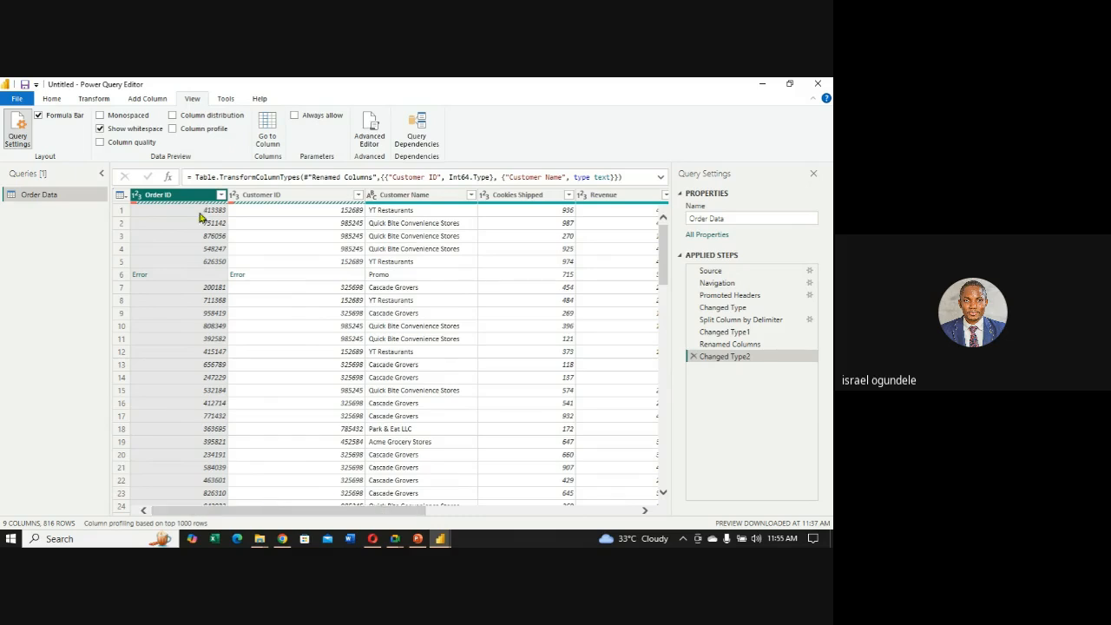
{"action": "left_click", "coordinate": [222, 195]}
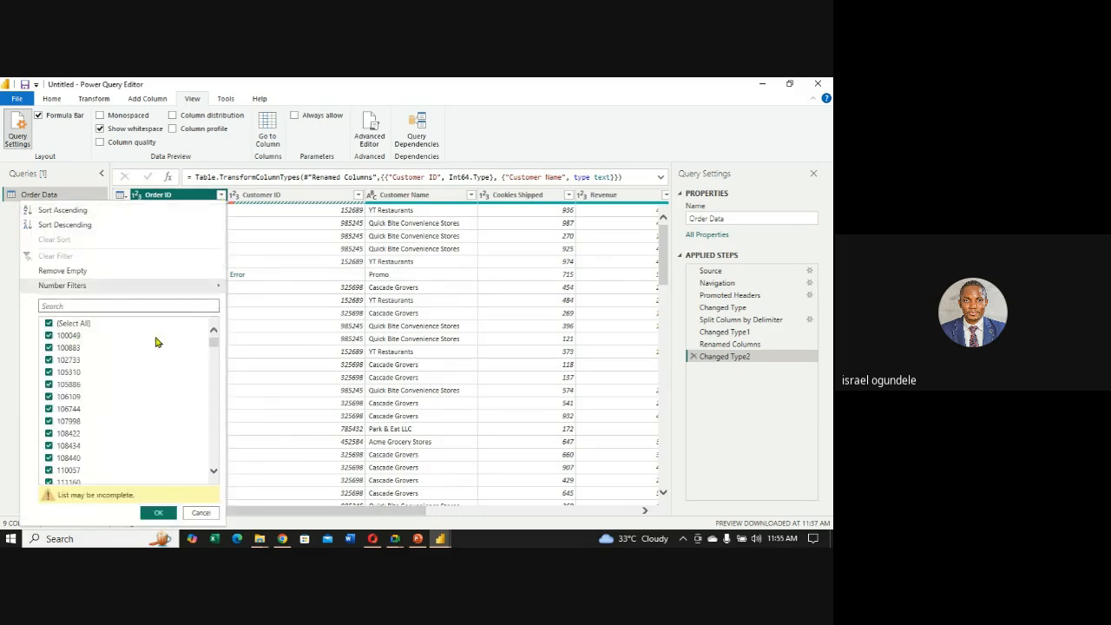
{"action": "left_click", "coordinate": [49, 324]}
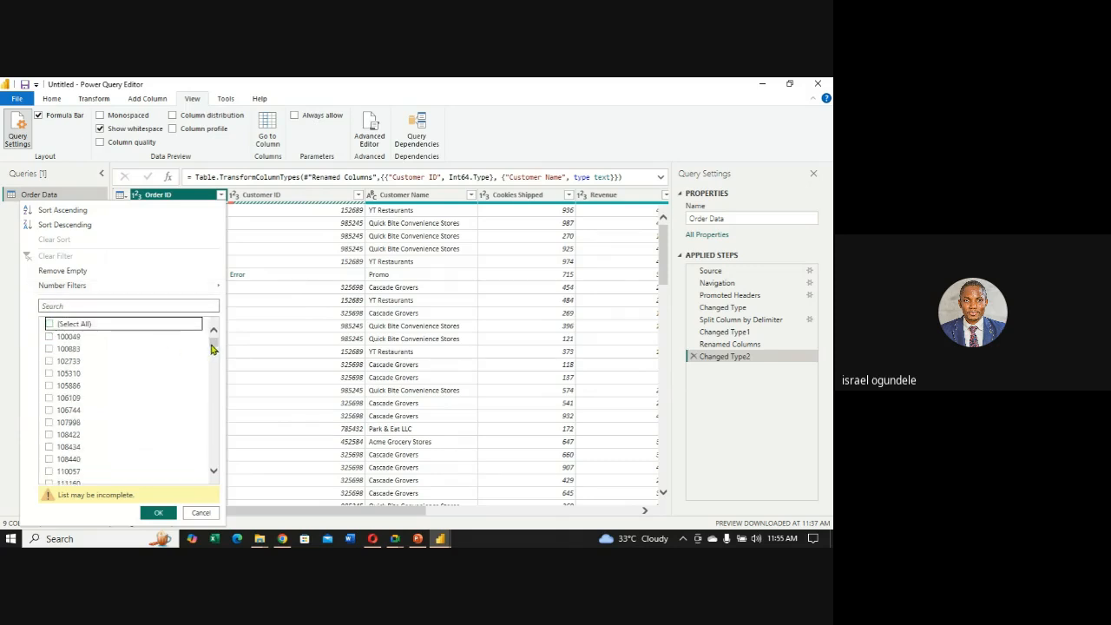
{"action": "mouse_move", "coordinate": [213, 348]}
{"action": "left_mouse_down"}
{"action": "mouse_move", "coordinate": [213, 466]}
{"action": "mouse_move", "coordinate": [213, 340]}
{"action": "left_mouse_up"}
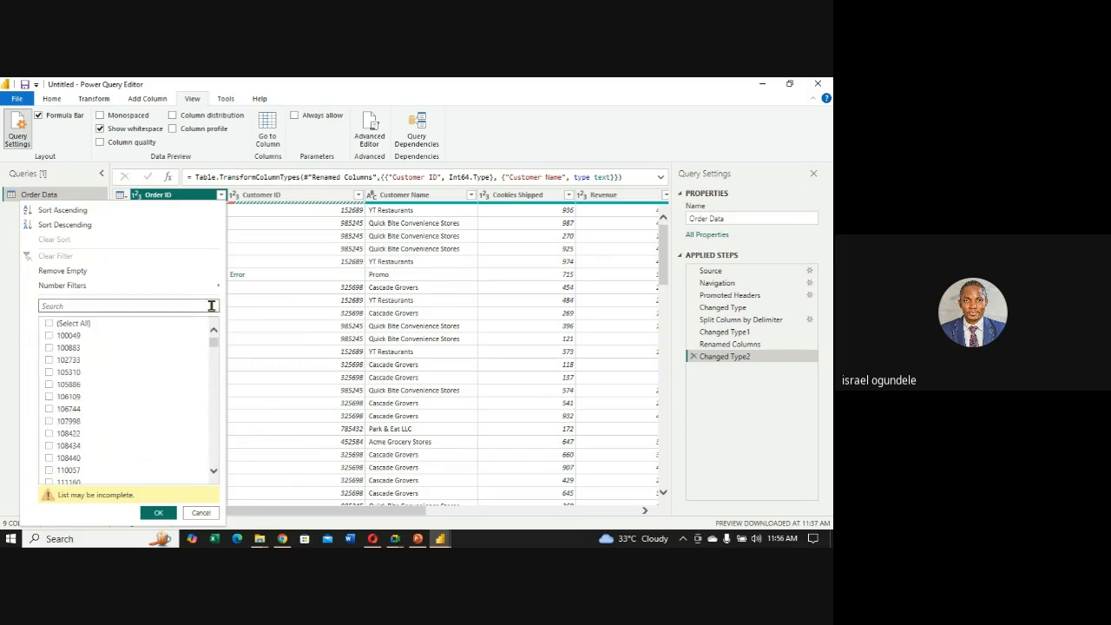
{"action": "left_click", "coordinate": [49, 324]}
{"action": "left_click", "coordinate": [49, 306]}
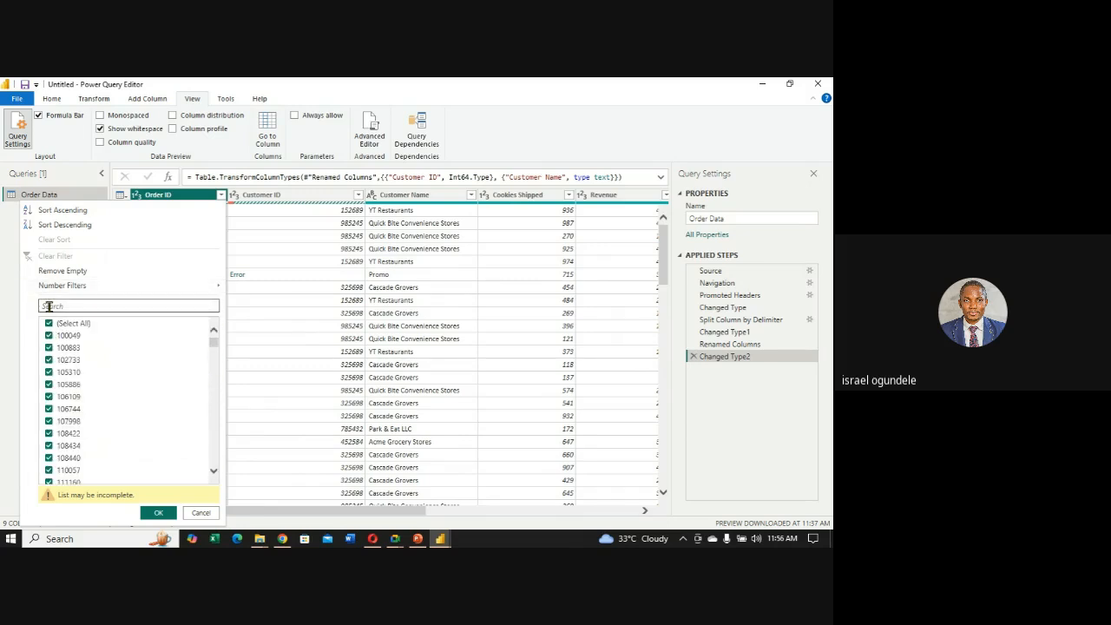
{"action": "type", "text": "e"}
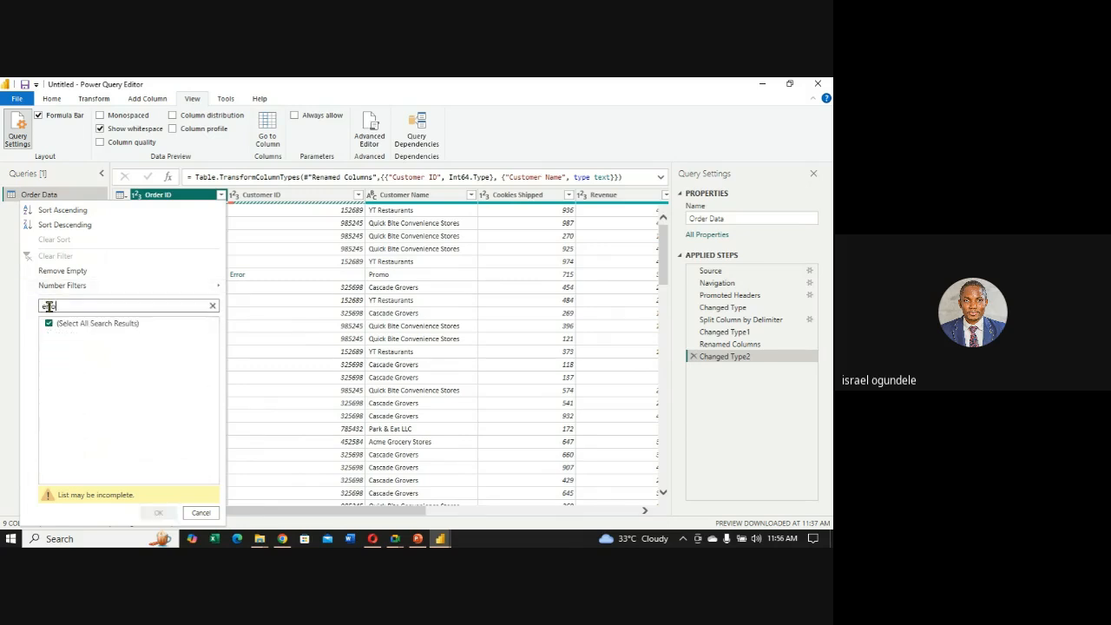
{"action": "key", "text": "BackSpace"}
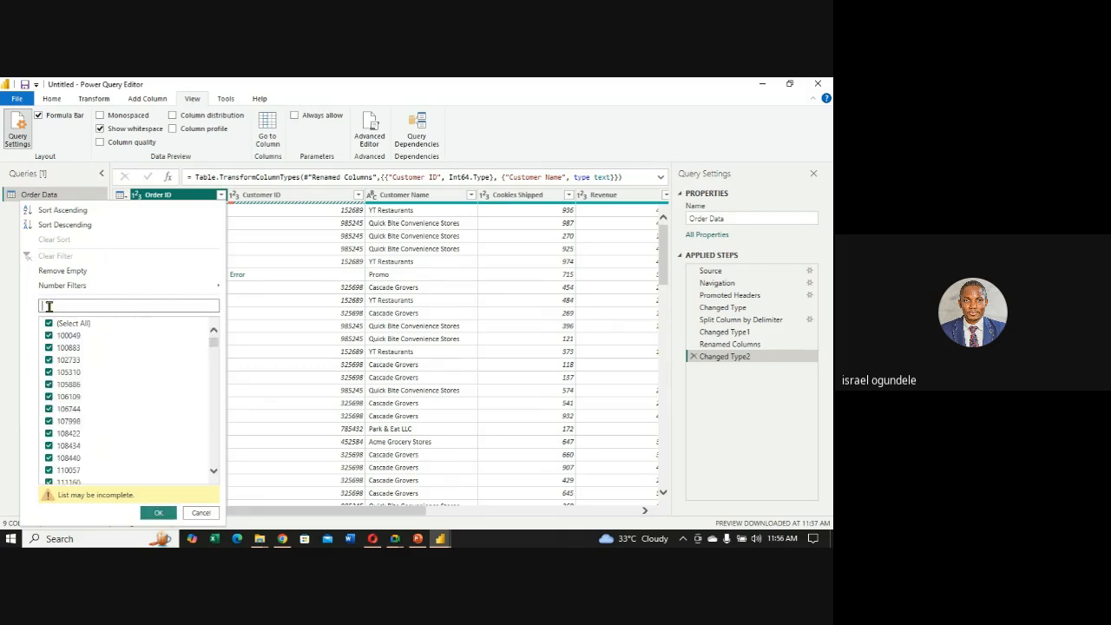
{"action": "left_click", "coordinate": [224, 198]}
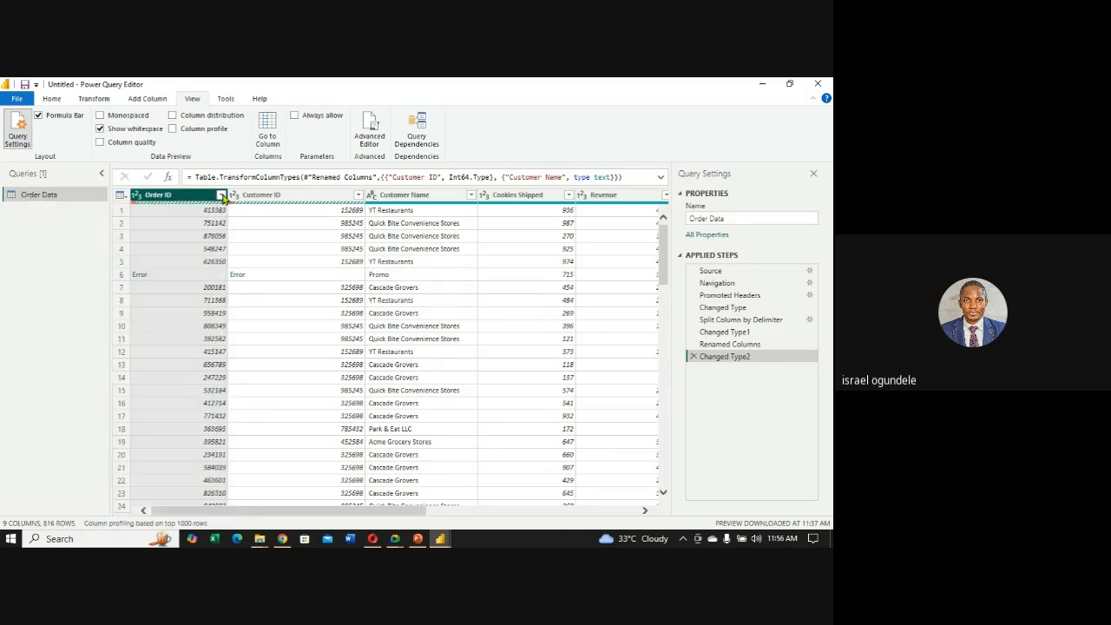
Search the Customer ID column's filter values for "erro", clear the search and close the filter without applying it.
{"action": "left_click", "coordinate": [359, 196]}
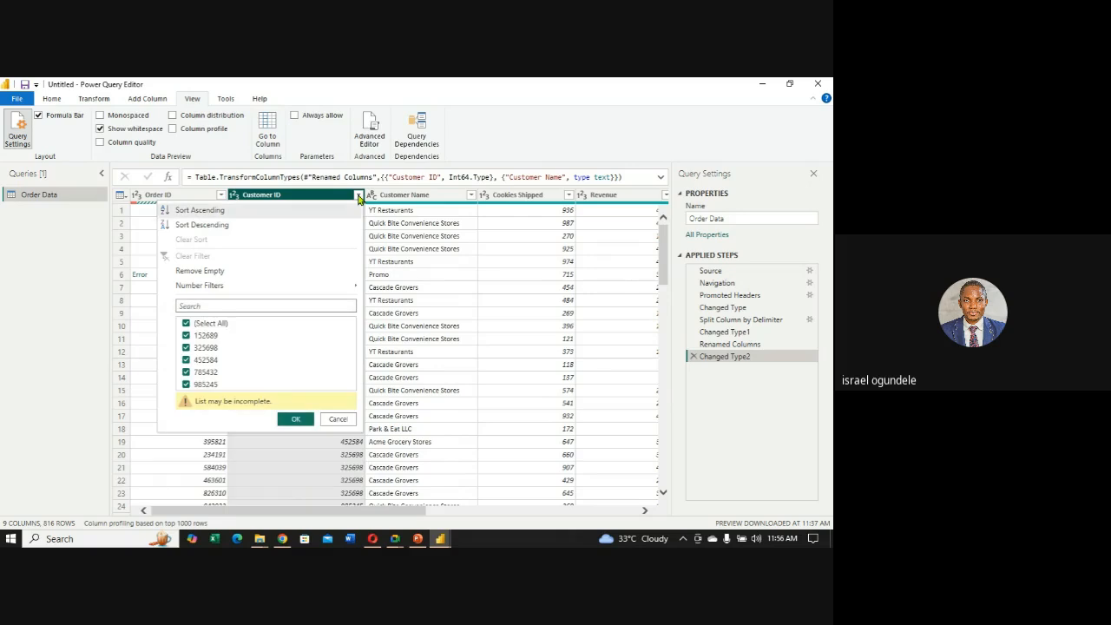
{"action": "left_click", "coordinate": [214, 305]}
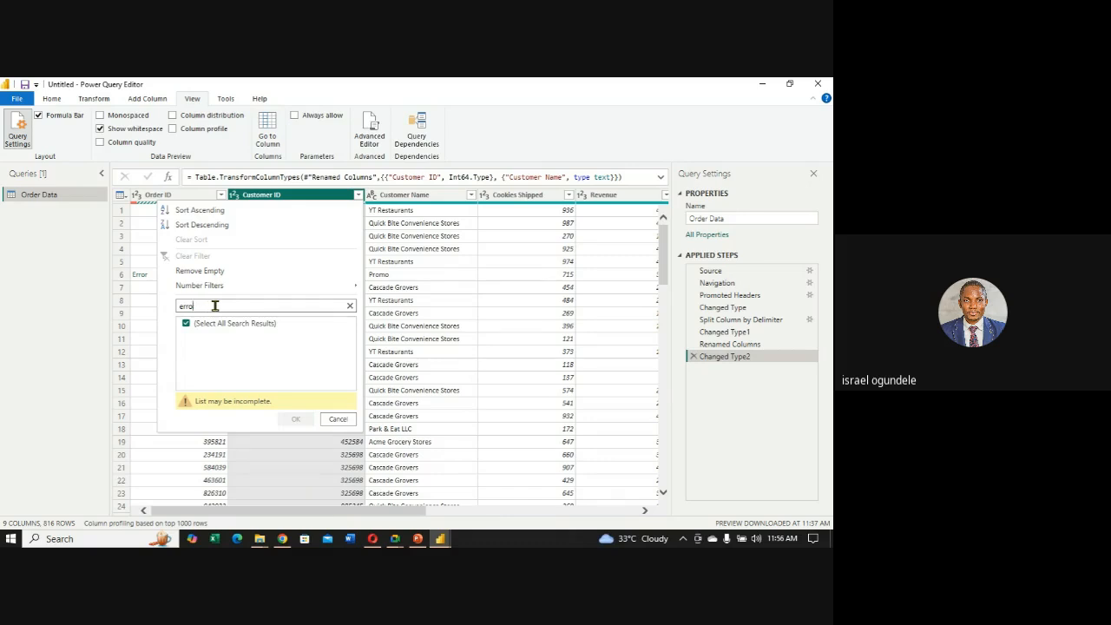
{"action": "key", "text": "BackSpace"}
{"action": "key", "text": "BackSpace"}
{"action": "key", "text": "BackSpace"}
{"action": "key", "text": "BackSpace"}
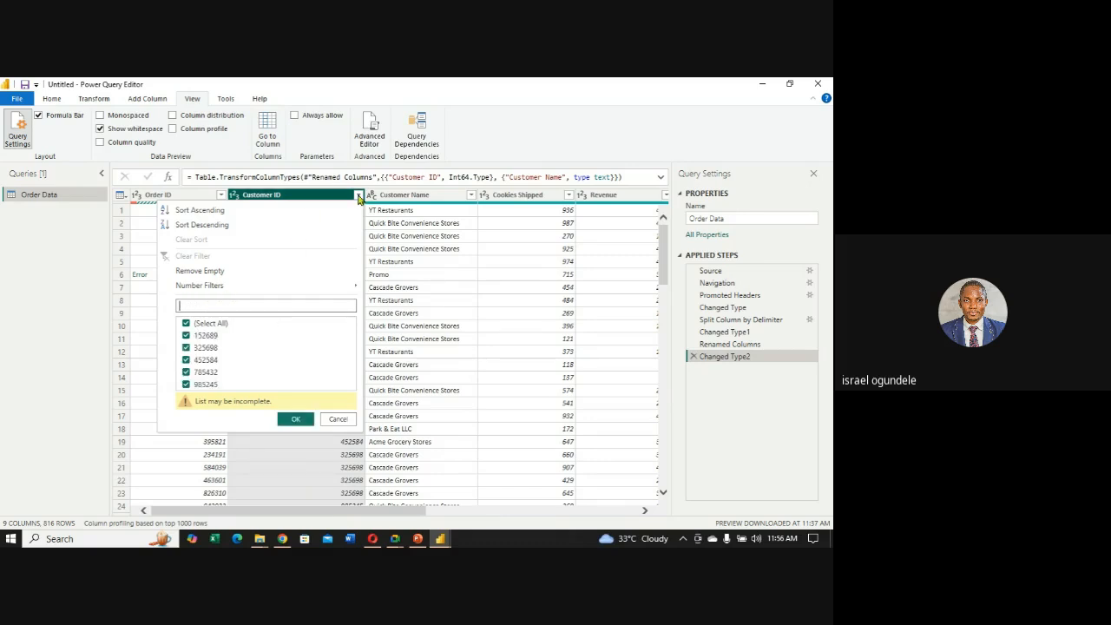
{"action": "left_click", "coordinate": [359, 195]}
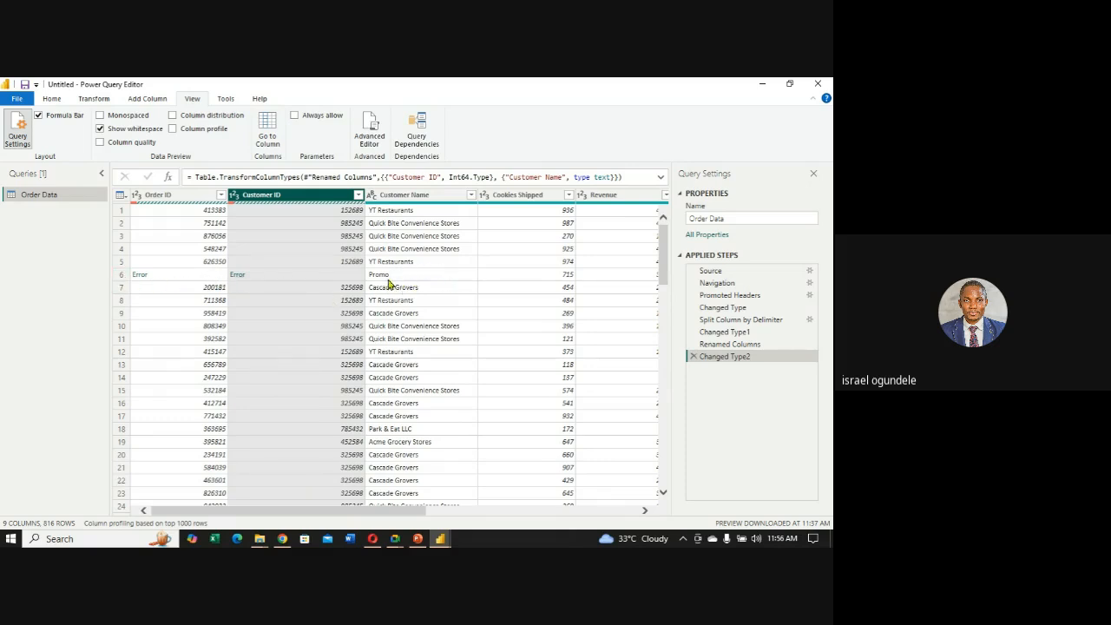
Filter the Customer Name column to Promo only, and remove the rows with errors from the whole table.
{"action": "left_click", "coordinate": [470, 194]}
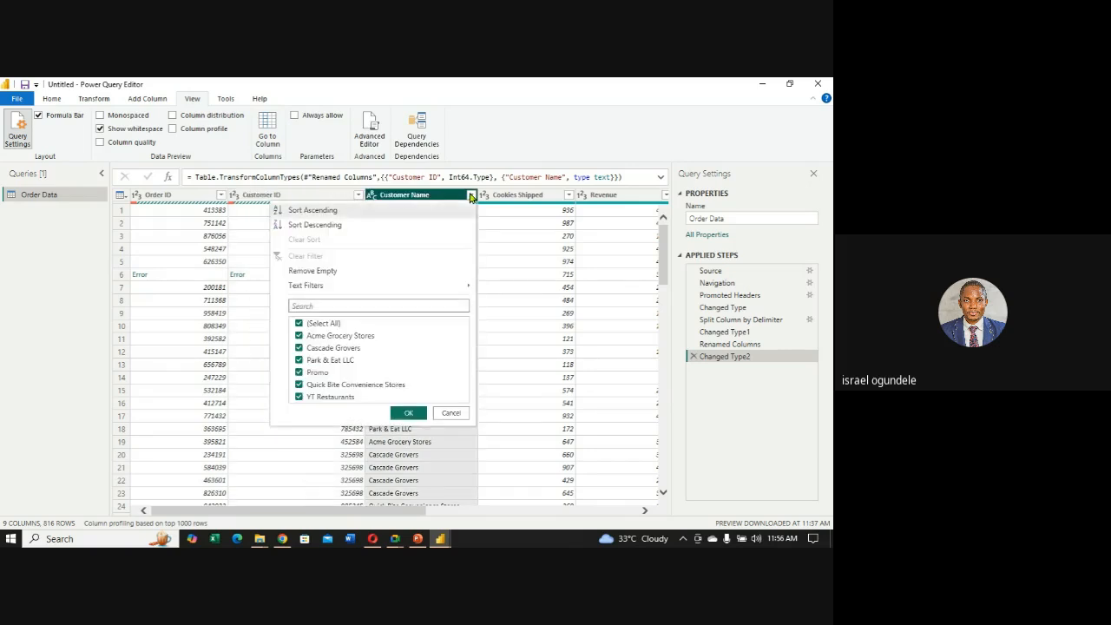
{"action": "left_click", "coordinate": [299, 324]}
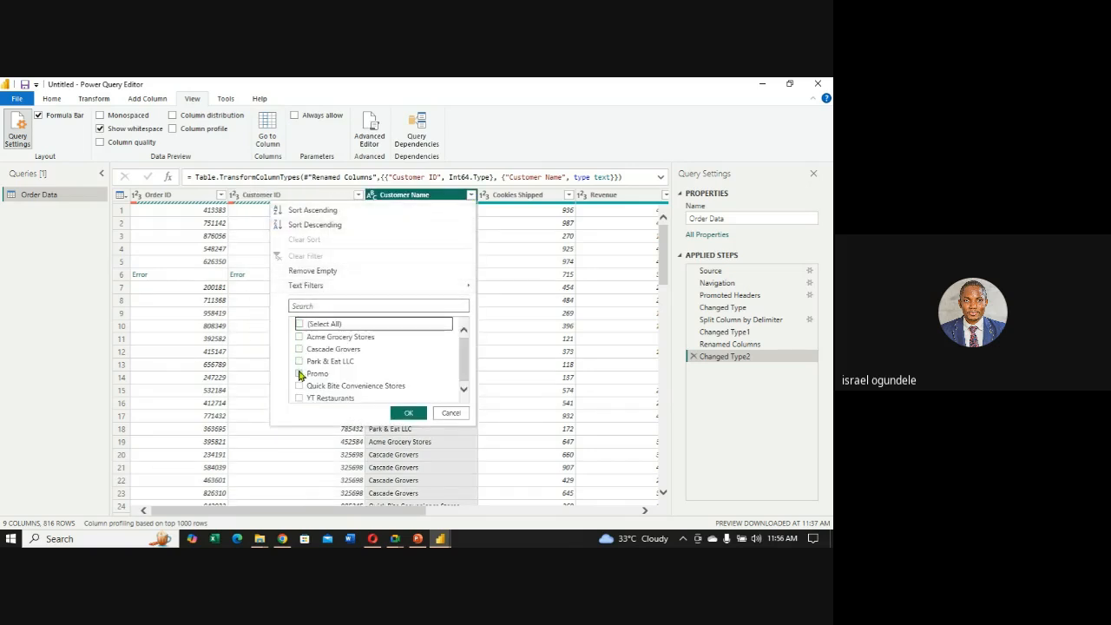
{"action": "left_click", "coordinate": [299, 374]}
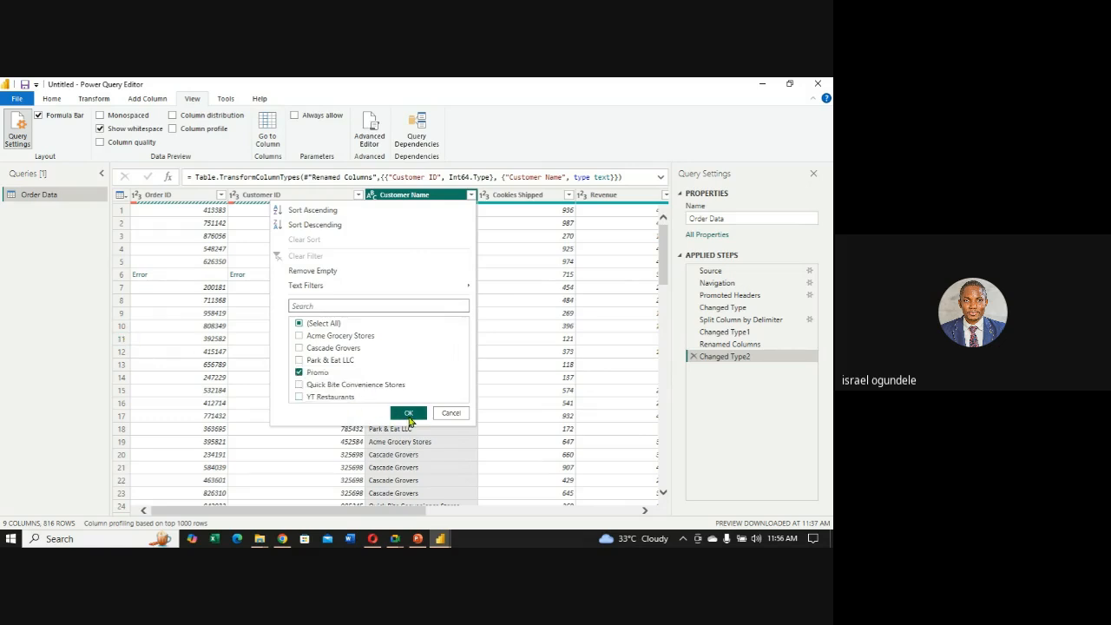
{"action": "left_click", "coordinate": [408, 414]}
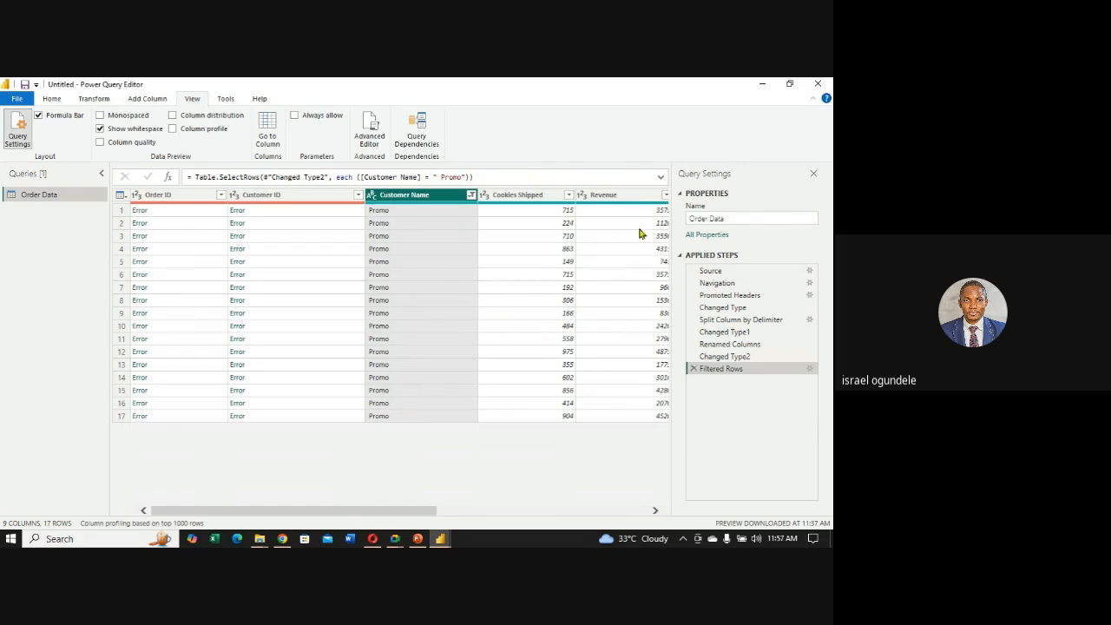
{"action": "left_click", "coordinate": [122, 196]}
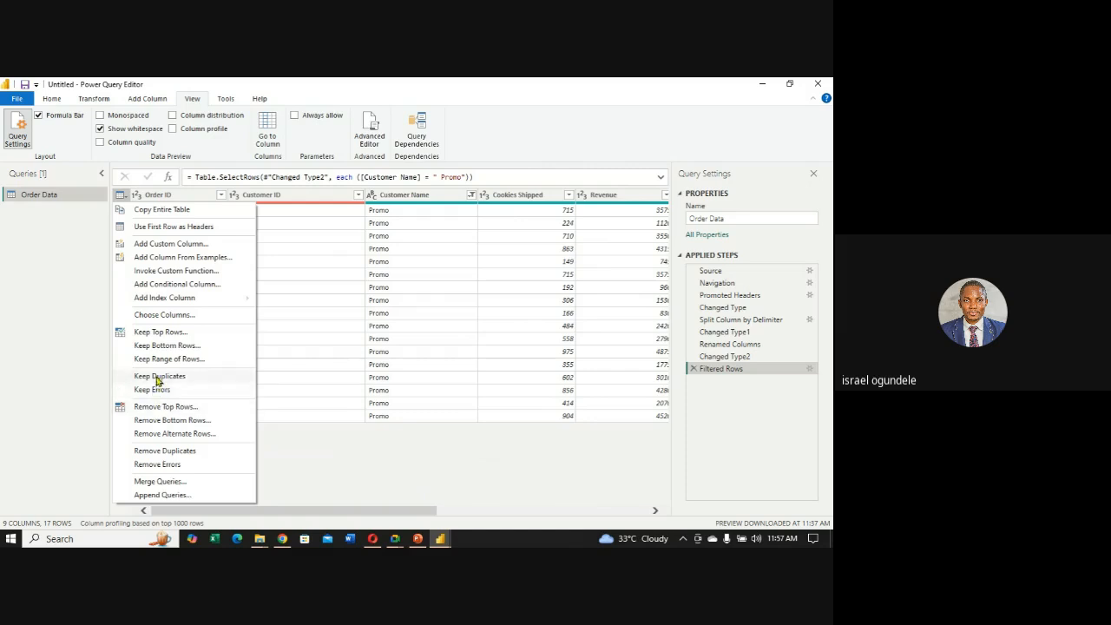
{"action": "left_click", "coordinate": [158, 465]}
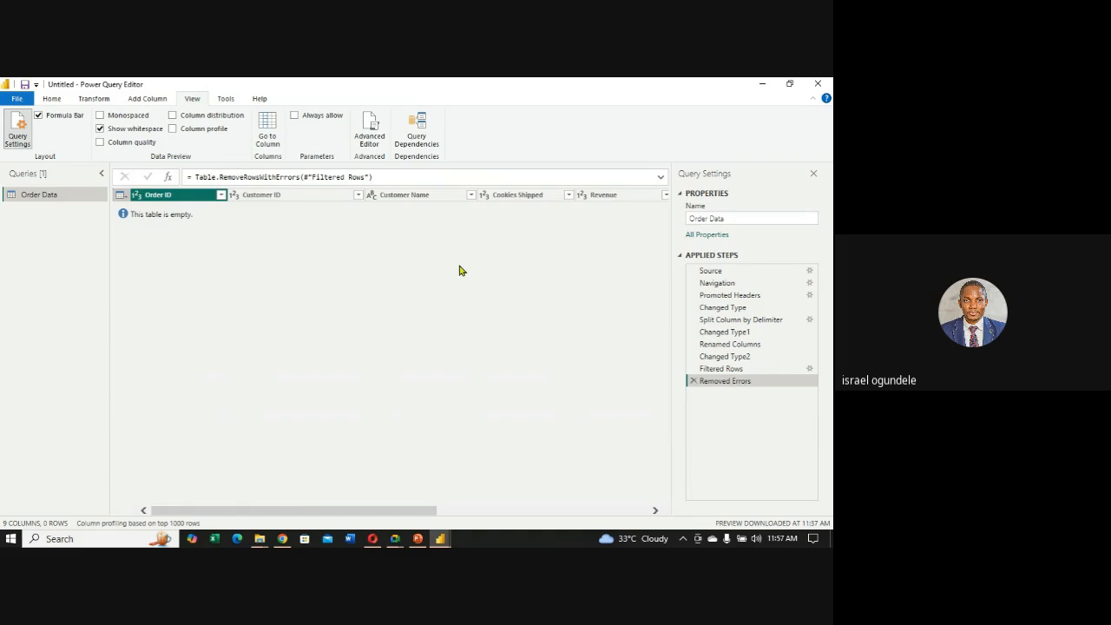
Check the filter values of the Customer Name, Order ID and Customer ID columns without applying any filter.
{"action": "left_click", "coordinate": [471, 195]}
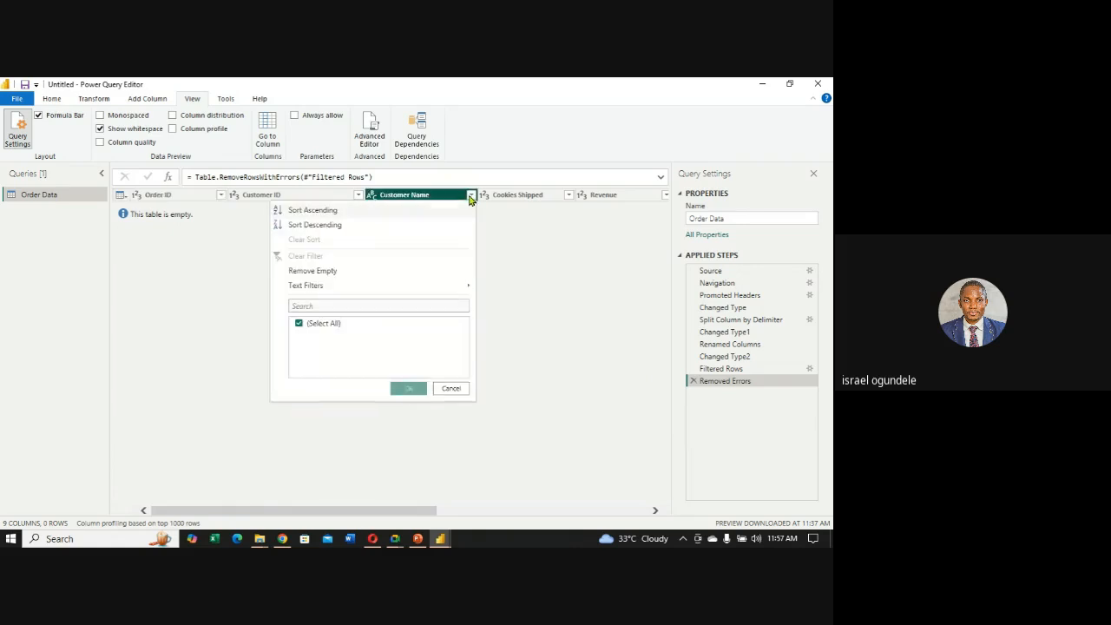
{"action": "left_click", "coordinate": [300, 325]}
{"action": "left_click", "coordinate": [299, 324]}
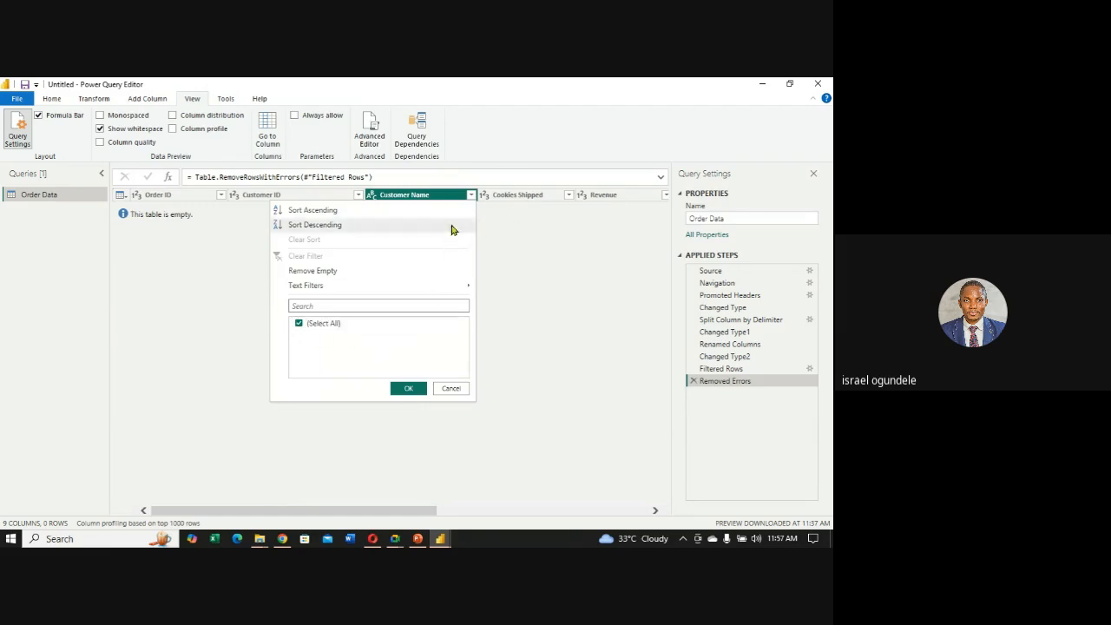
{"action": "left_click", "coordinate": [471, 194]}
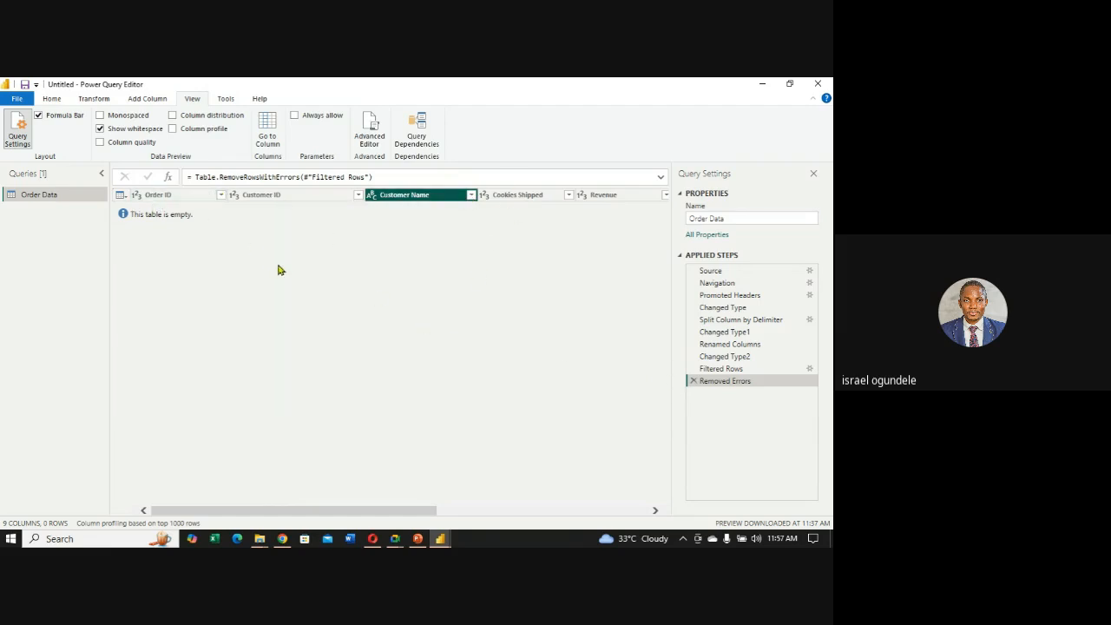
{"action": "left_click", "coordinate": [221, 195]}
{"action": "left_click", "coordinate": [221, 196]}
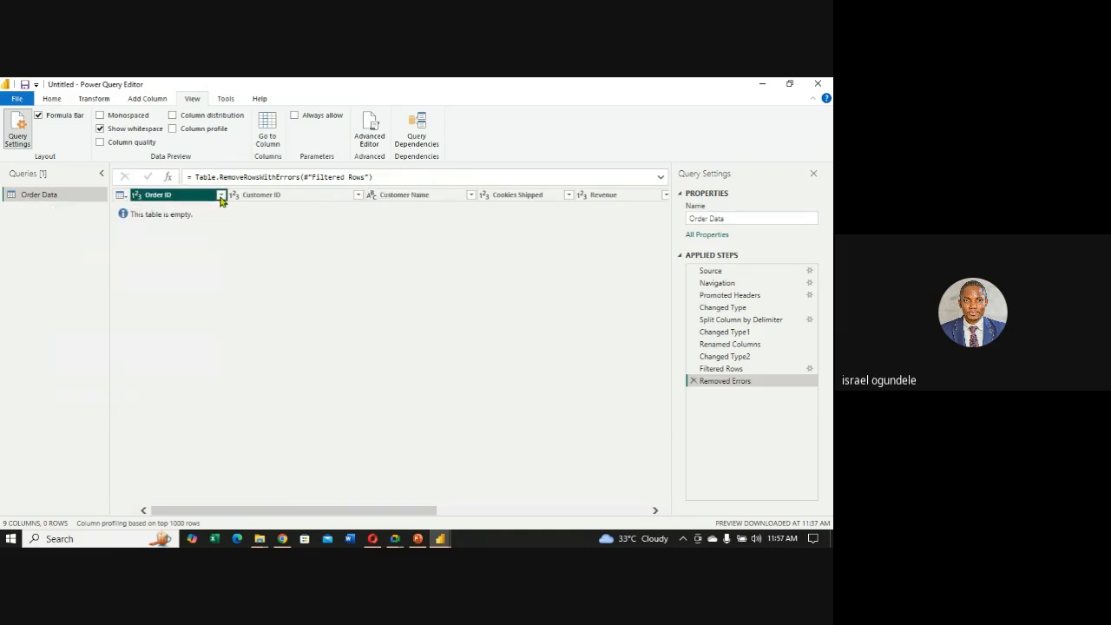
{"action": "left_click", "coordinate": [358, 197]}
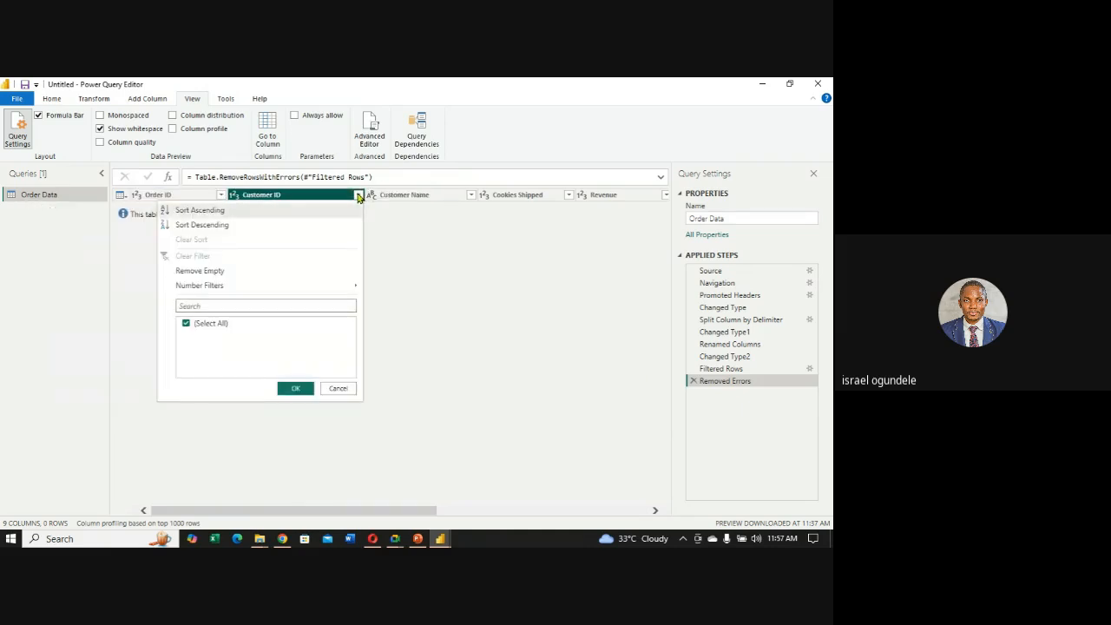
{"action": "left_click", "coordinate": [358, 196]}
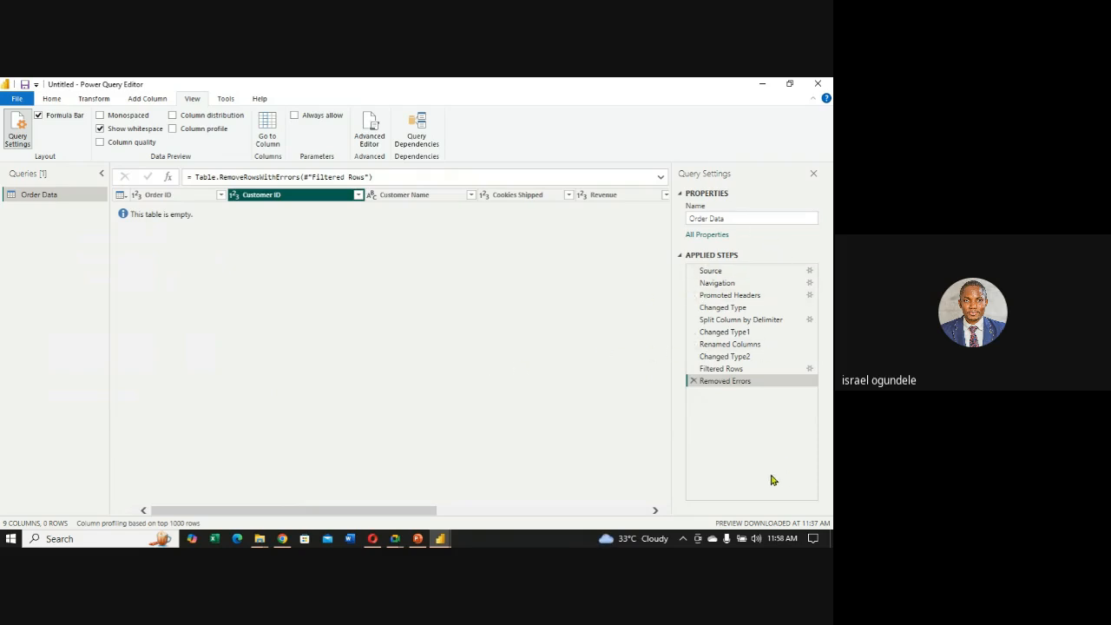
Delete the Removed Errors and Filtered Rows steps from the Order Data query.
{"action": "left_click", "coordinate": [694, 382]}
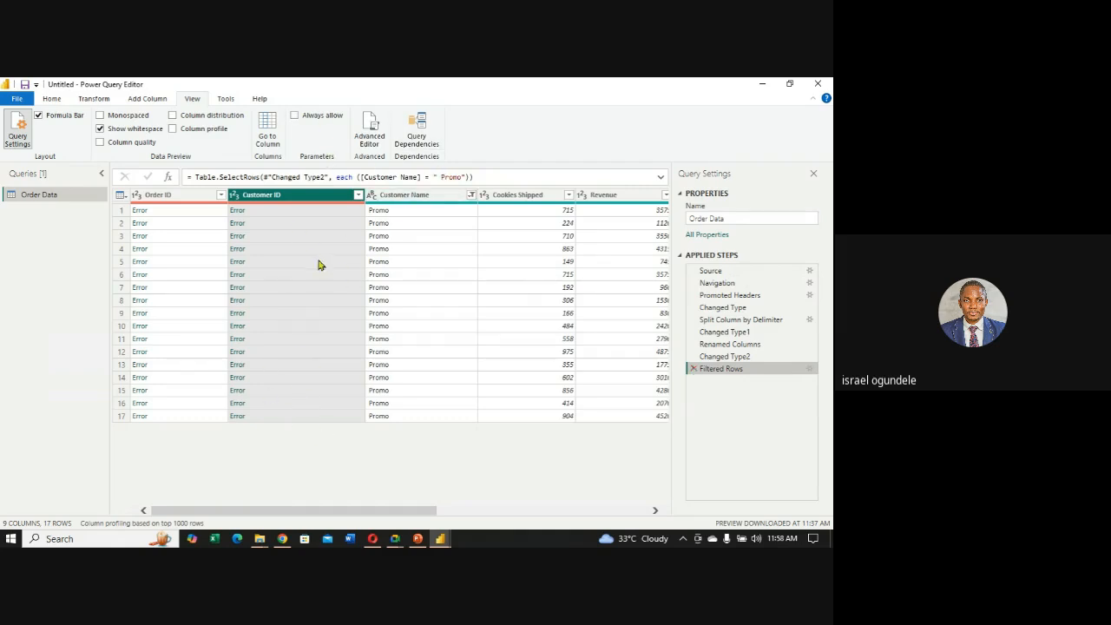
{"action": "left_click", "coordinate": [694, 369]}
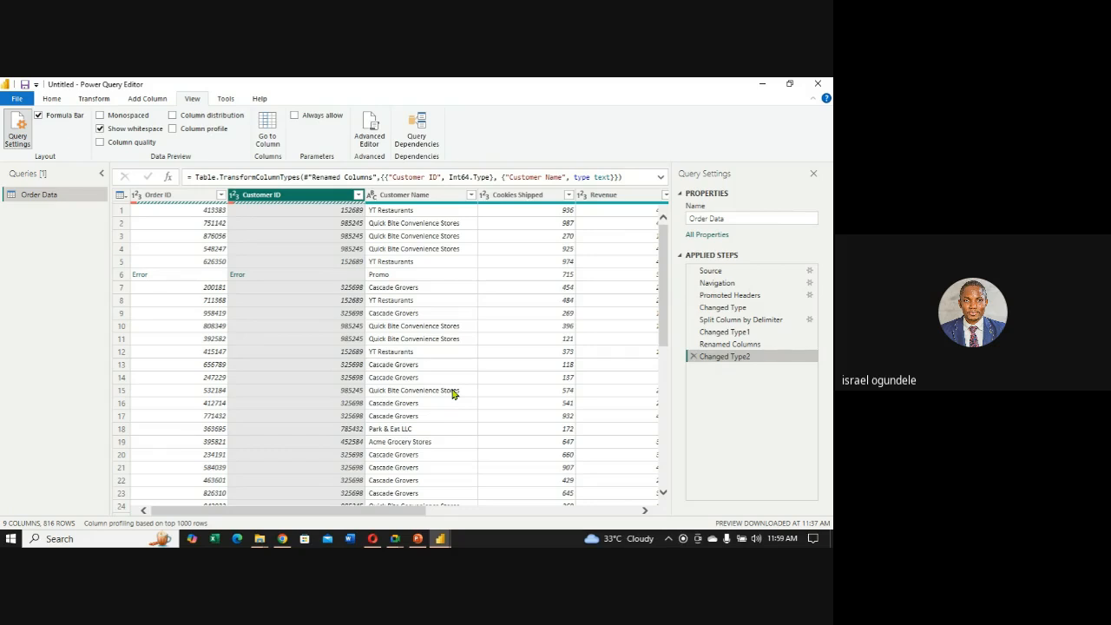
Keep only the rows that have errors in the Customer ID column.
{"action": "left_click", "coordinate": [51, 100]}
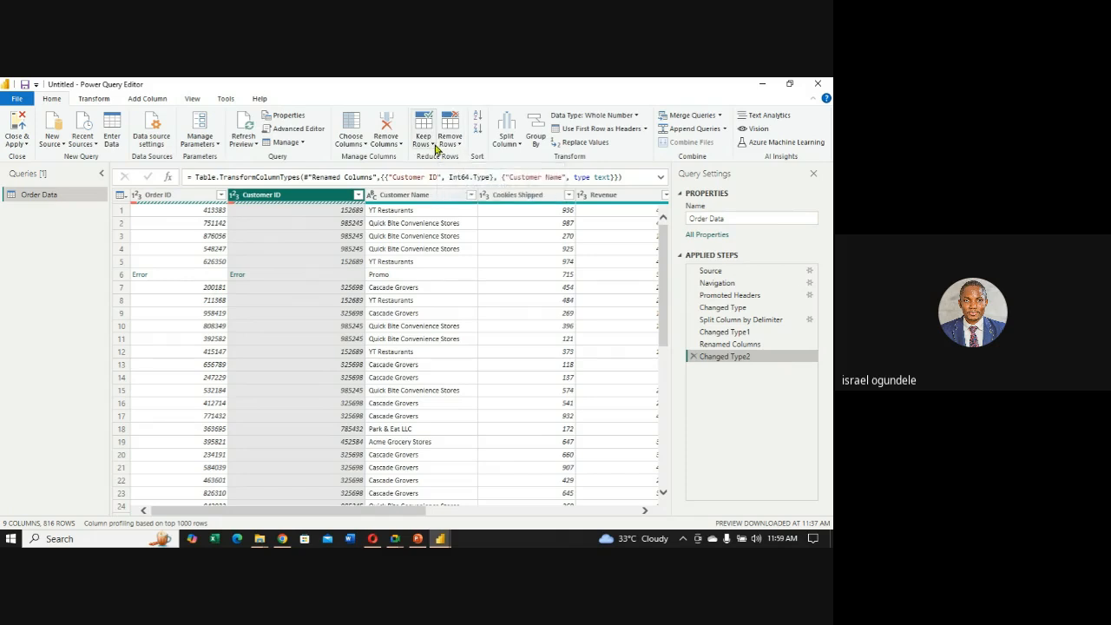
{"action": "left_click", "coordinate": [434, 146]}
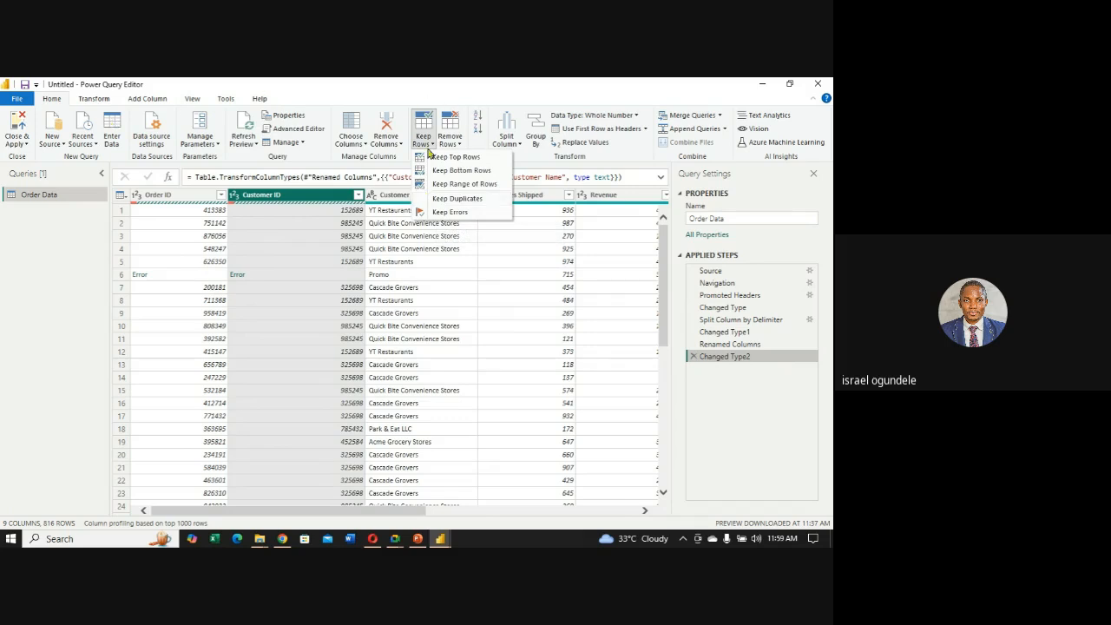
{"action": "left_click", "coordinate": [432, 148]}
{"action": "left_click", "coordinate": [431, 148]}
{"action": "left_click", "coordinate": [445, 215]}
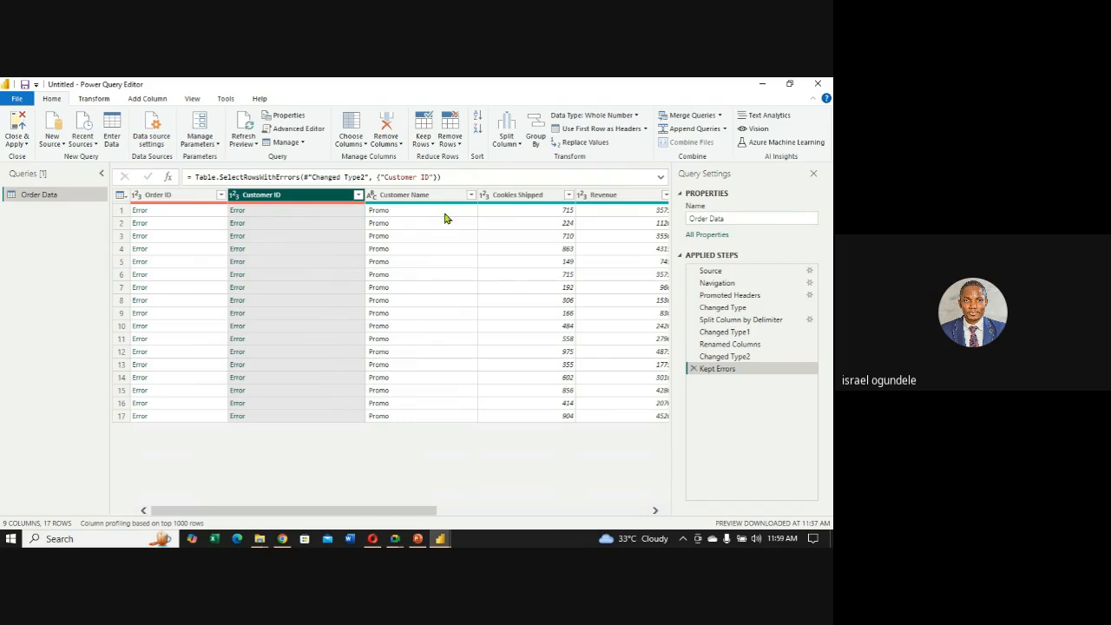
Apply Keep Errors to the Customer ID column once more, and delete both Kept Errors steps from the query.
{"action": "left_click", "coordinate": [428, 143]}
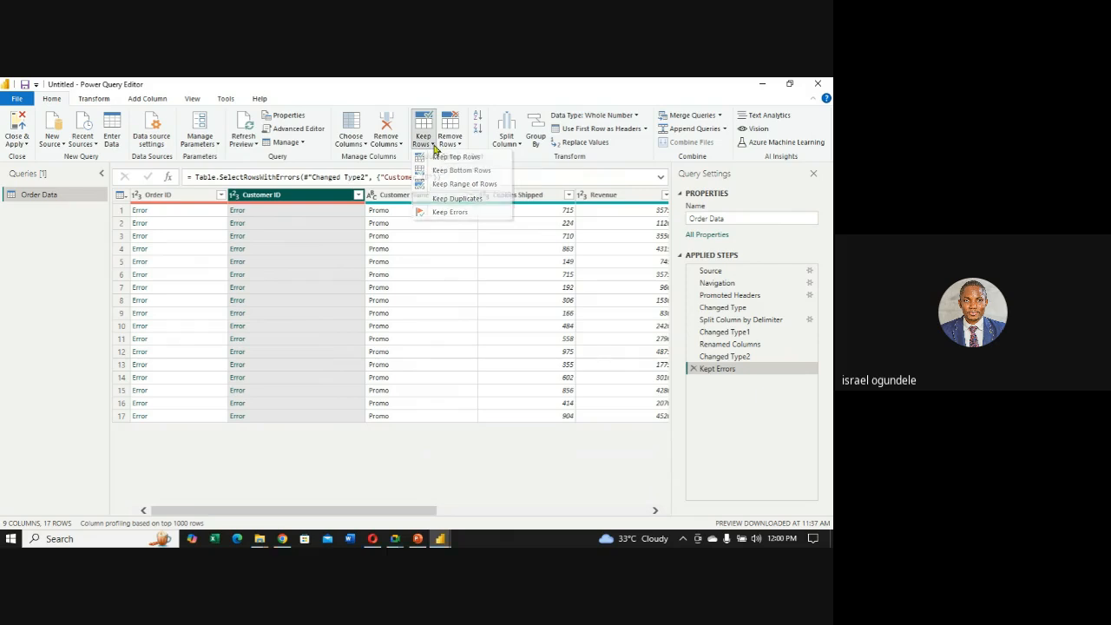
{"action": "left_click", "coordinate": [441, 215]}
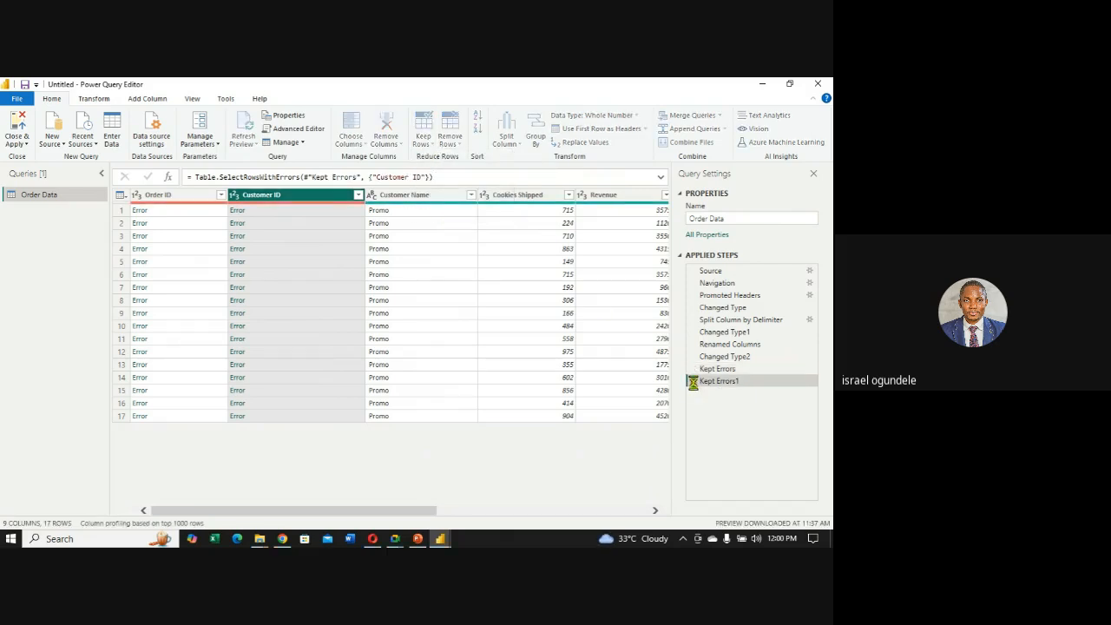
{"action": "left_click", "coordinate": [694, 381]}
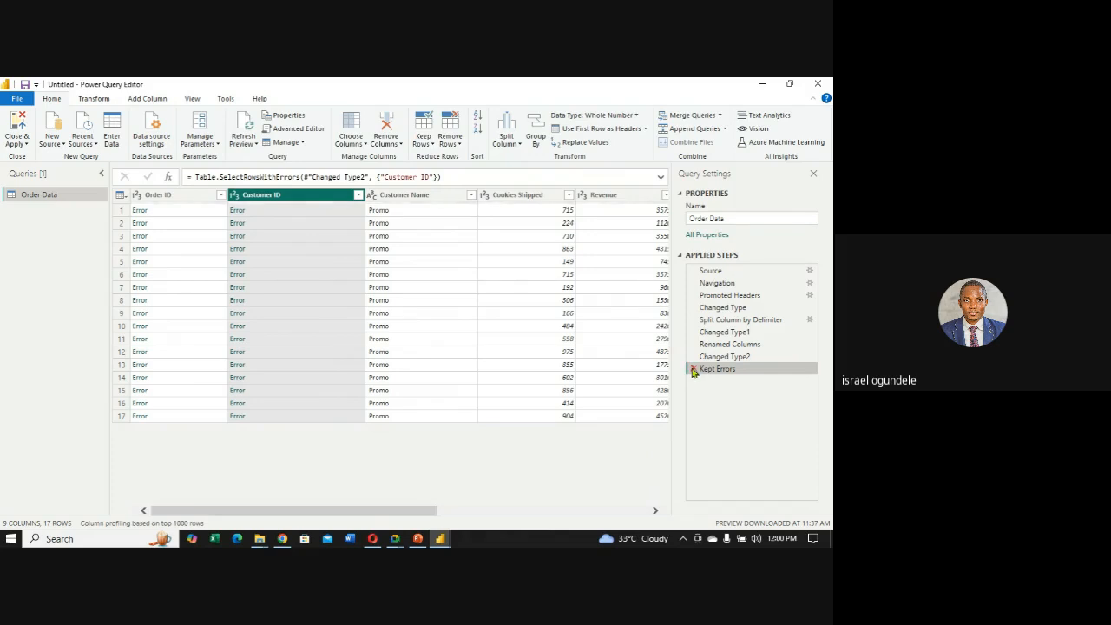
{"action": "left_click", "coordinate": [693, 369]}
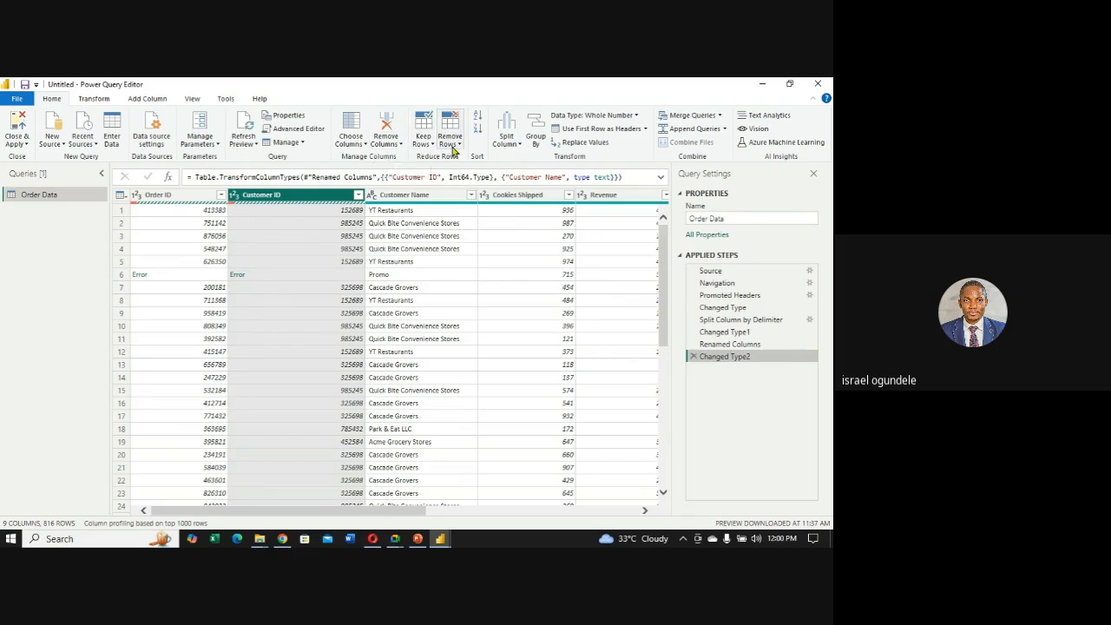
Remove the rows with errors in the Customer ID column and look through the remaining rows.
{"action": "left_click", "coordinate": [459, 145]}
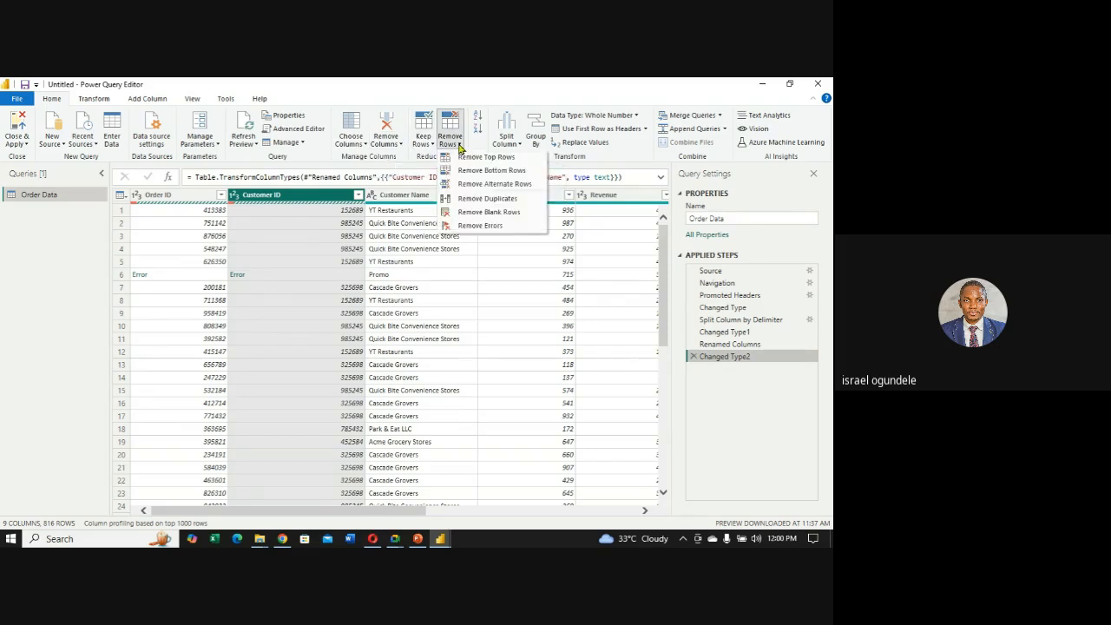
{"action": "left_click", "coordinate": [474, 227]}
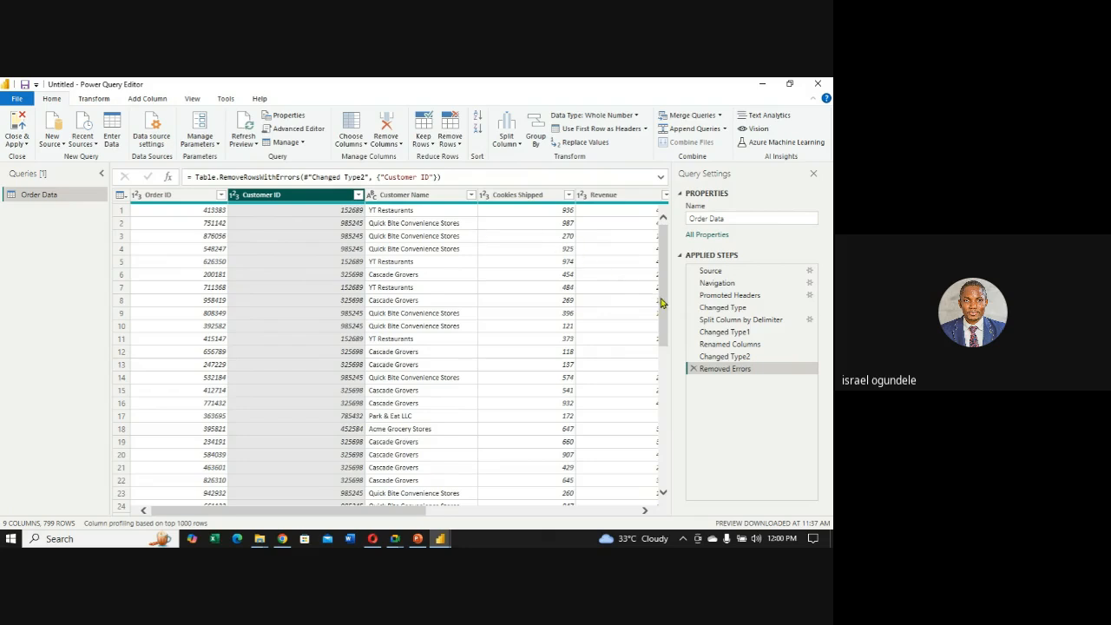
{"action": "scroll", "coordinate": [656, 365], "scroll_direction": "down", "scroll_amount": 20}
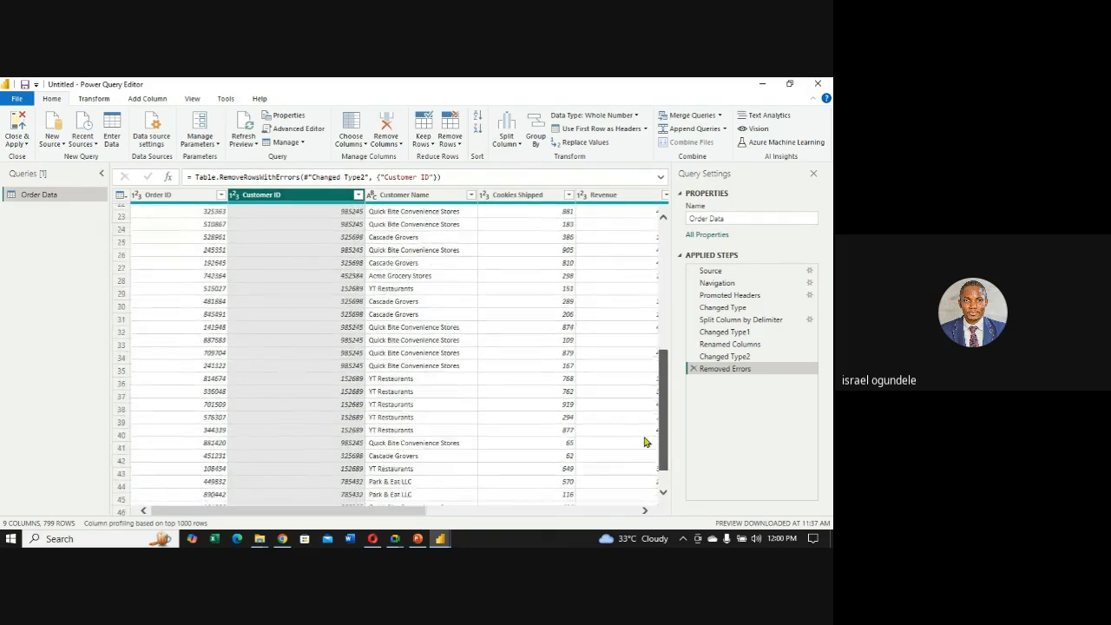
{"action": "left_click_drag", "start_coordinate": [648, 473], "coordinate": [620, 202]}
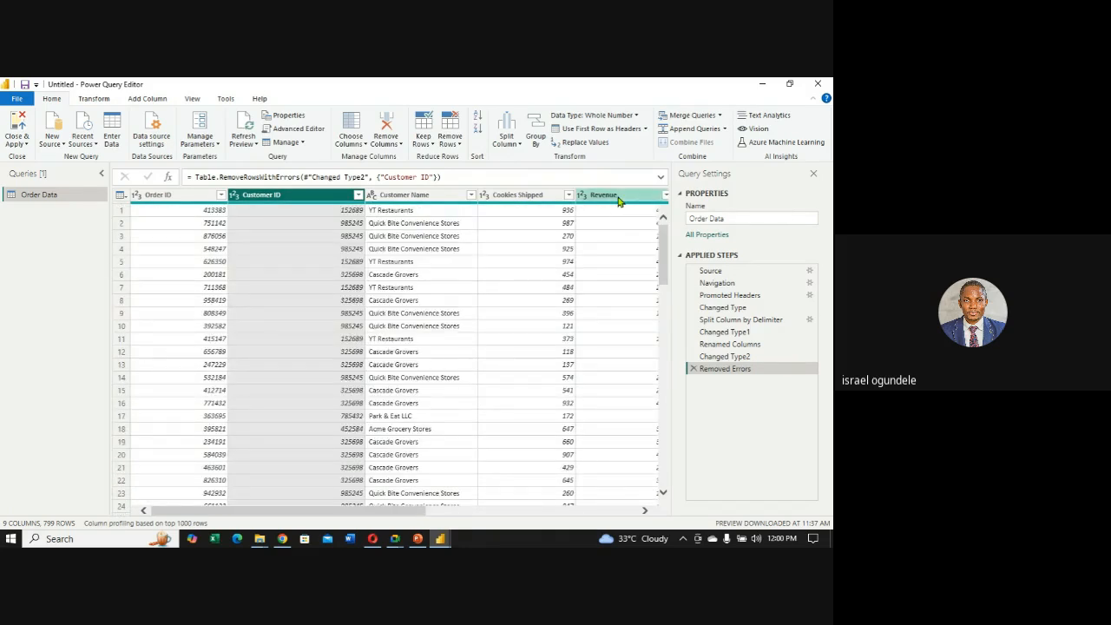
Try removing duplicate rows based on the Customer ID column, and delete the Removed Duplicates step.
{"action": "left_click", "coordinate": [452, 141]}
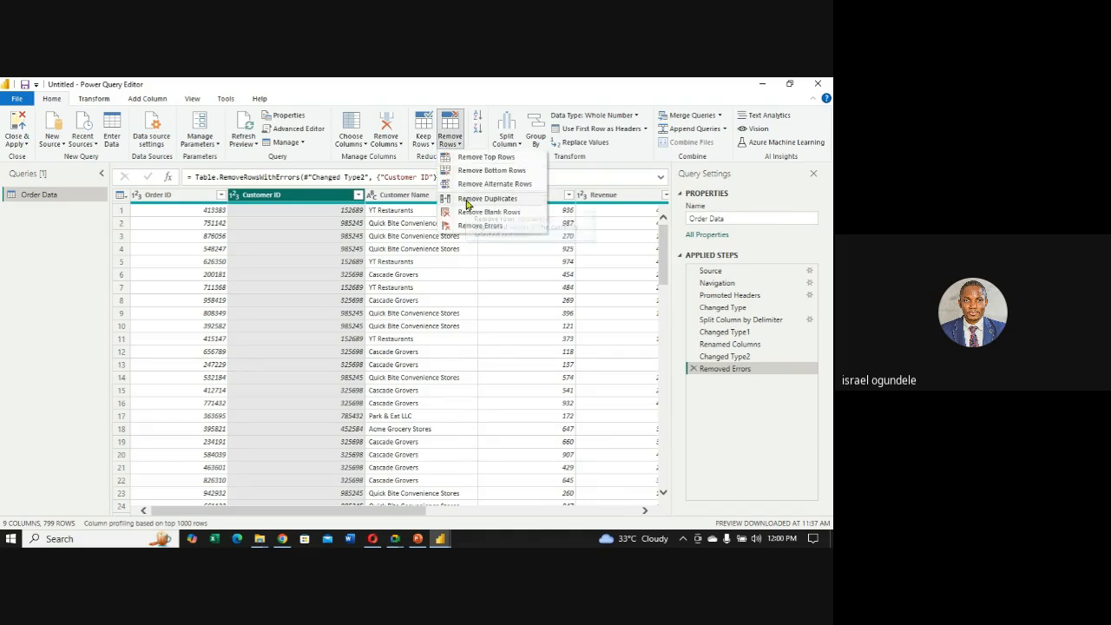
{"action": "left_click", "coordinate": [466, 200]}
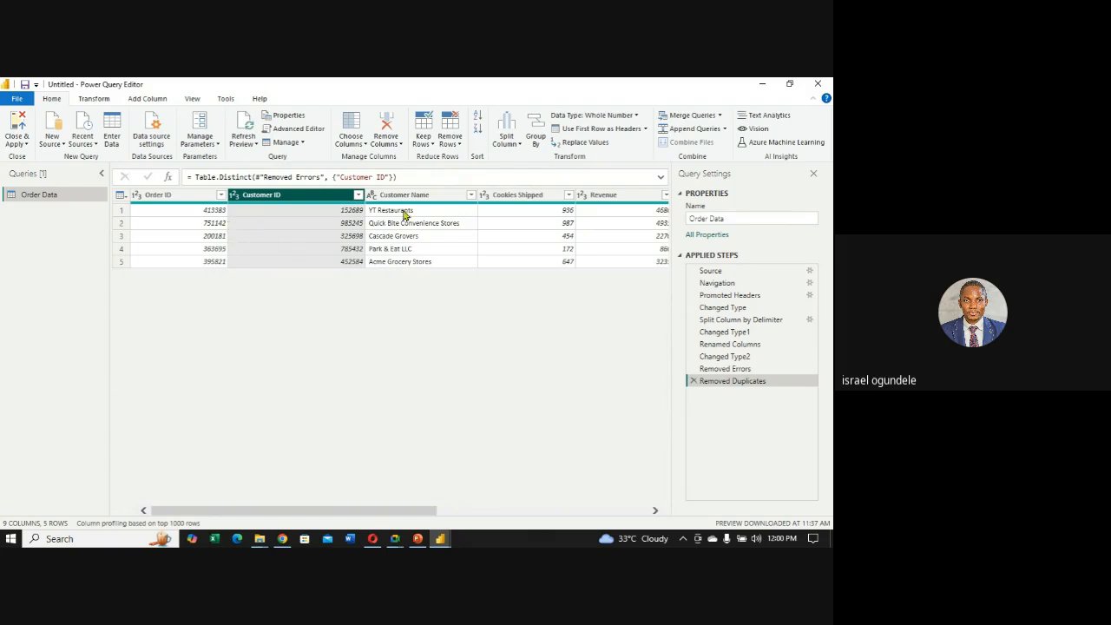
{"action": "left_click", "coordinate": [693, 383]}
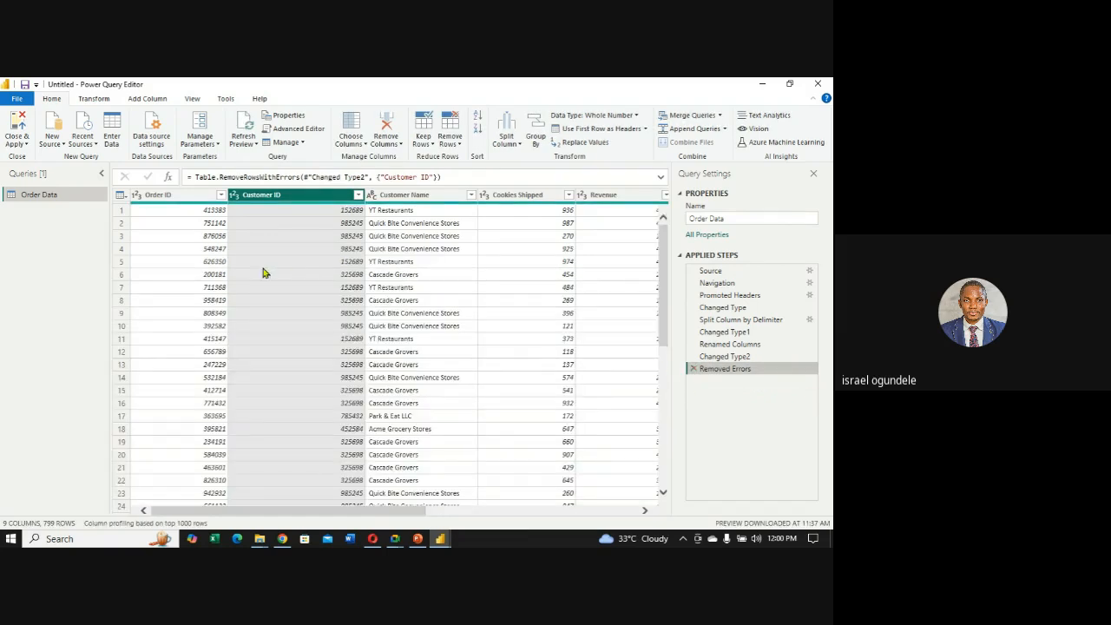
Show column quality, column profile and column distribution, and examine the statistics of the Customer ID column.
{"action": "left_click", "coordinate": [192, 99]}
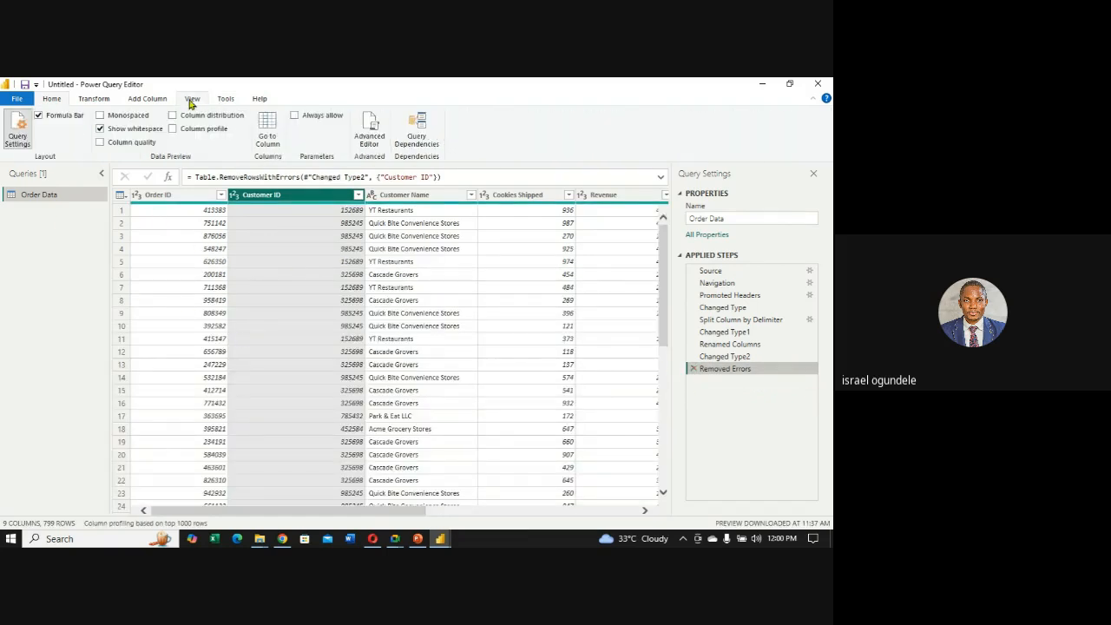
{"action": "left_click", "coordinate": [100, 142]}
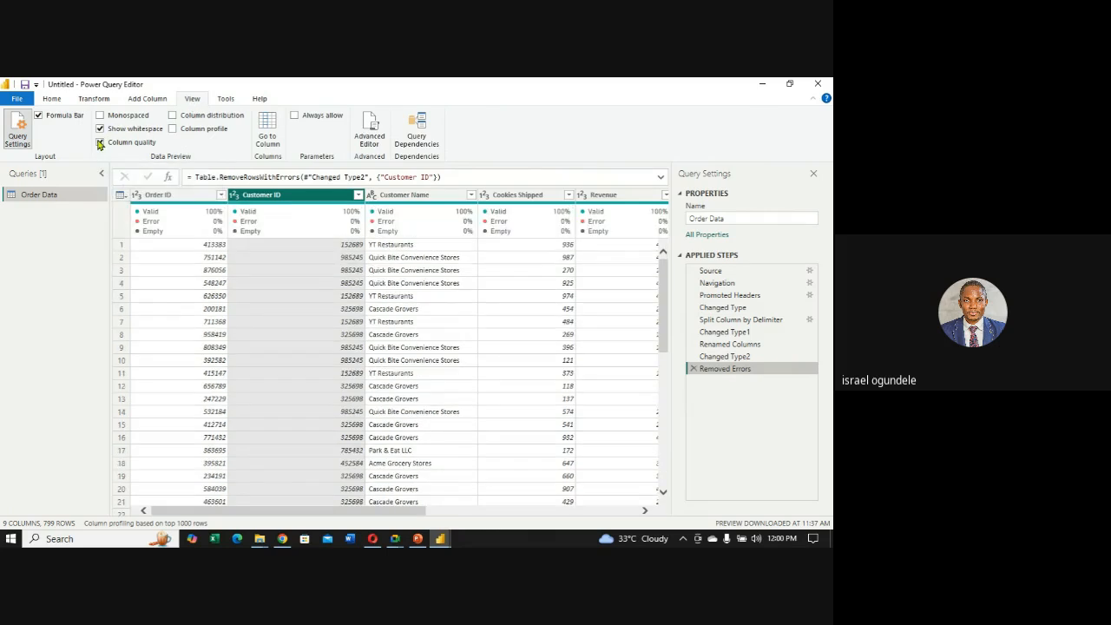
{"action": "left_click", "coordinate": [173, 130]}
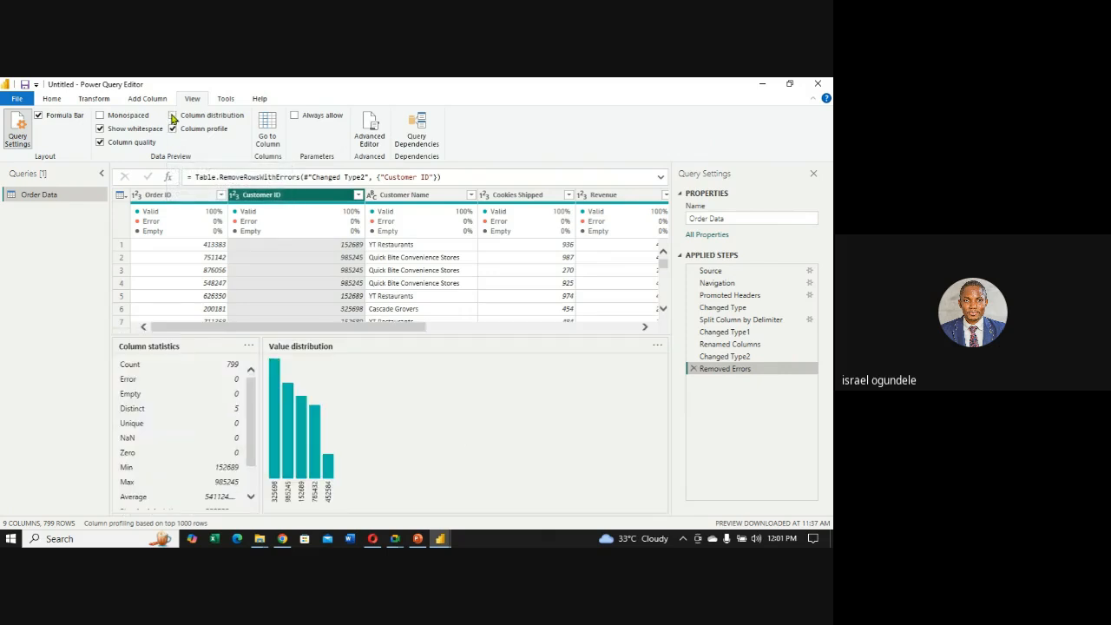
{"action": "left_click", "coordinate": [173, 117]}
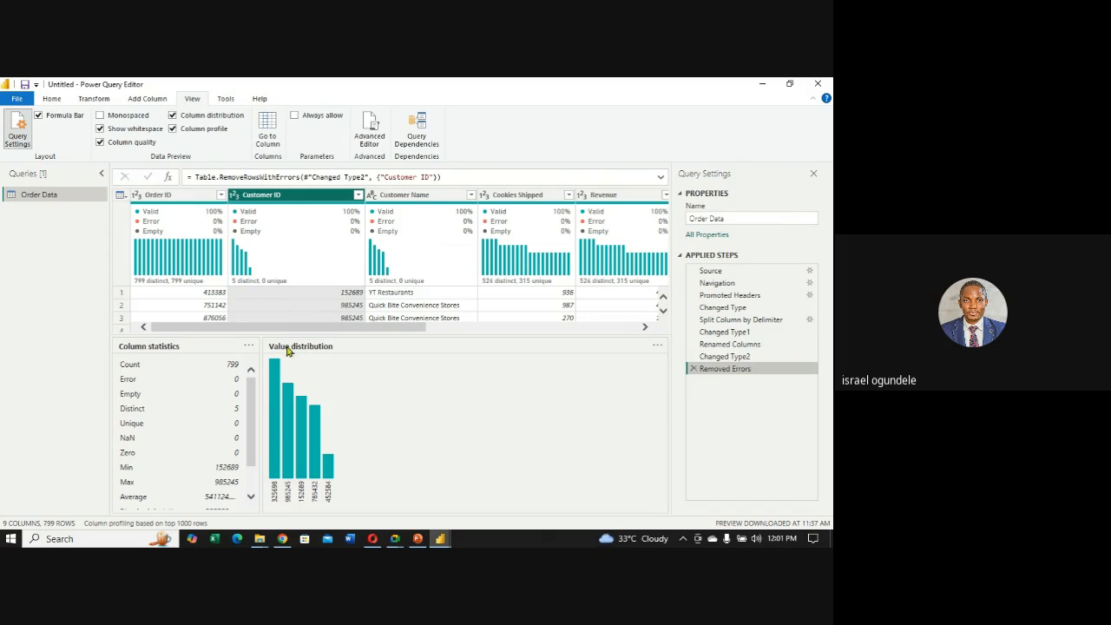
{"action": "mouse_move", "coordinate": [149, 232]}
{"action": "mouse_move", "coordinate": [378, 330]}
{"action": "left_mouse_down"}
{"action": "mouse_move", "coordinate": [611, 327]}
{"action": "mouse_move", "coordinate": [367, 345]}
{"action": "left_mouse_up"}
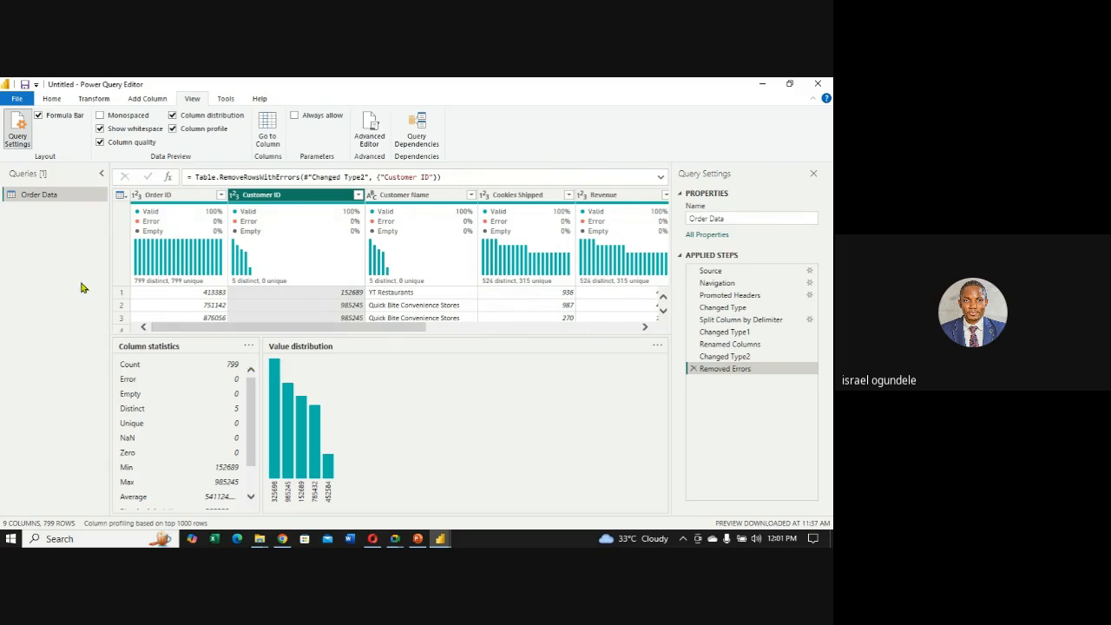
Hide the column quality, column profile and column distribution previews.
{"action": "left_click", "coordinate": [114, 143]}
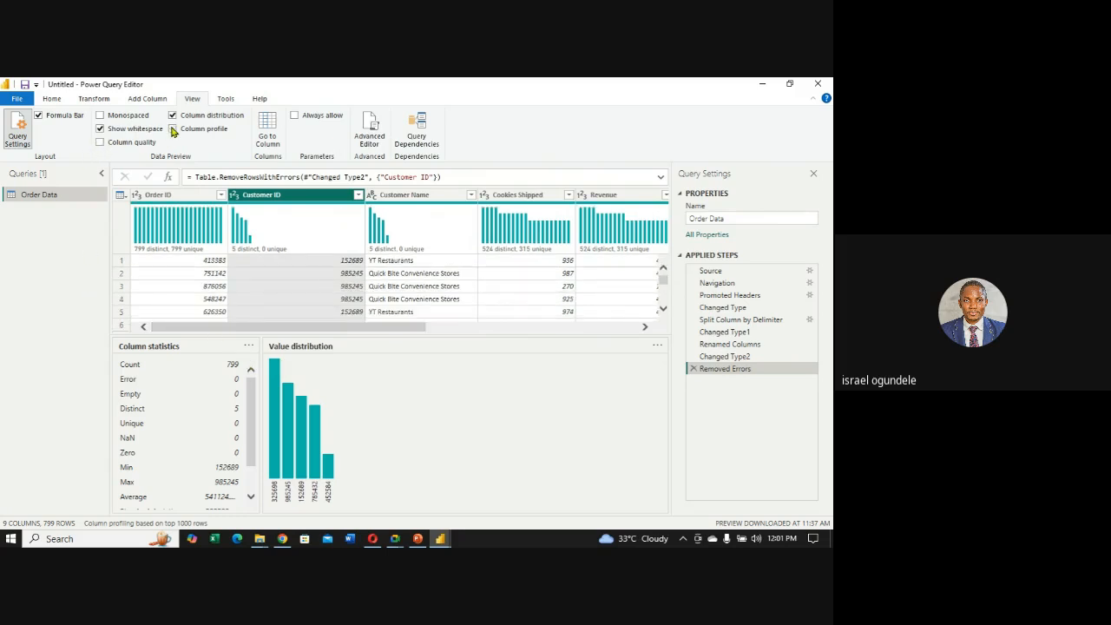
{"action": "left_click", "coordinate": [172, 129]}
{"action": "left_click", "coordinate": [172, 115]}
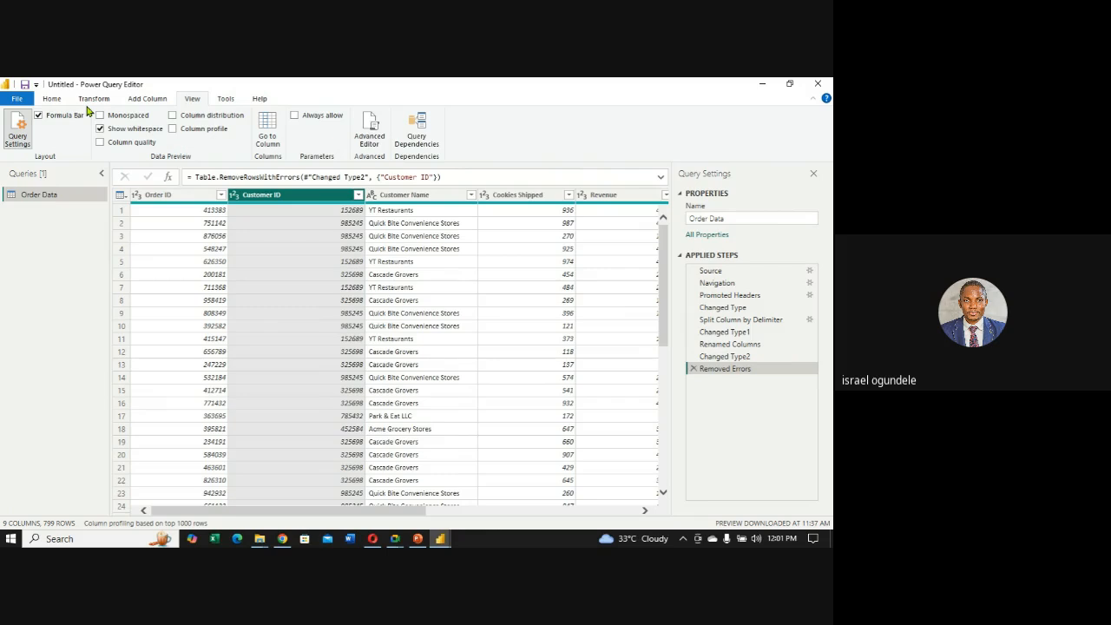
Remove duplicate rows based on the entire Order Data table.
{"action": "left_click", "coordinate": [124, 196]}
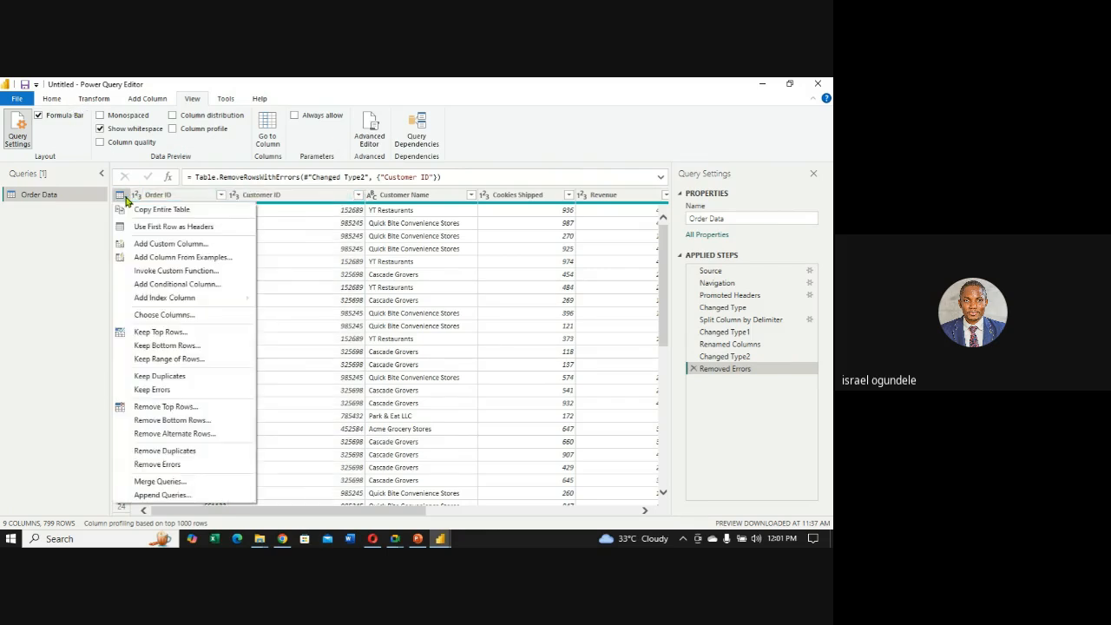
{"action": "left_click", "coordinate": [165, 451]}
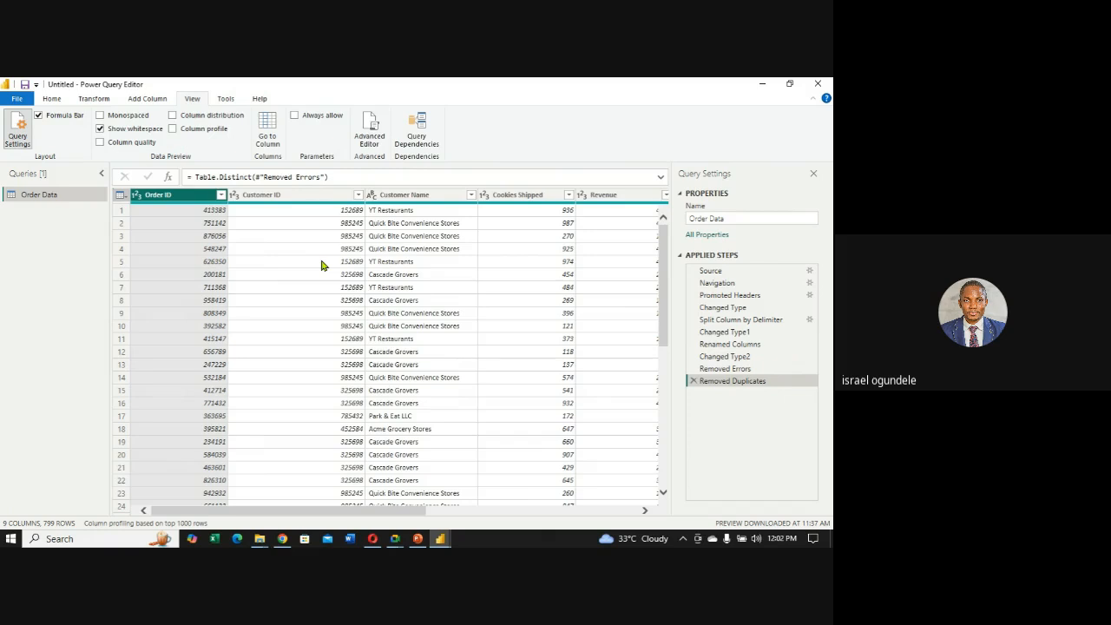
Convert the text in the Customer Name column to uppercase.
{"action": "left_click", "coordinate": [418, 195]}
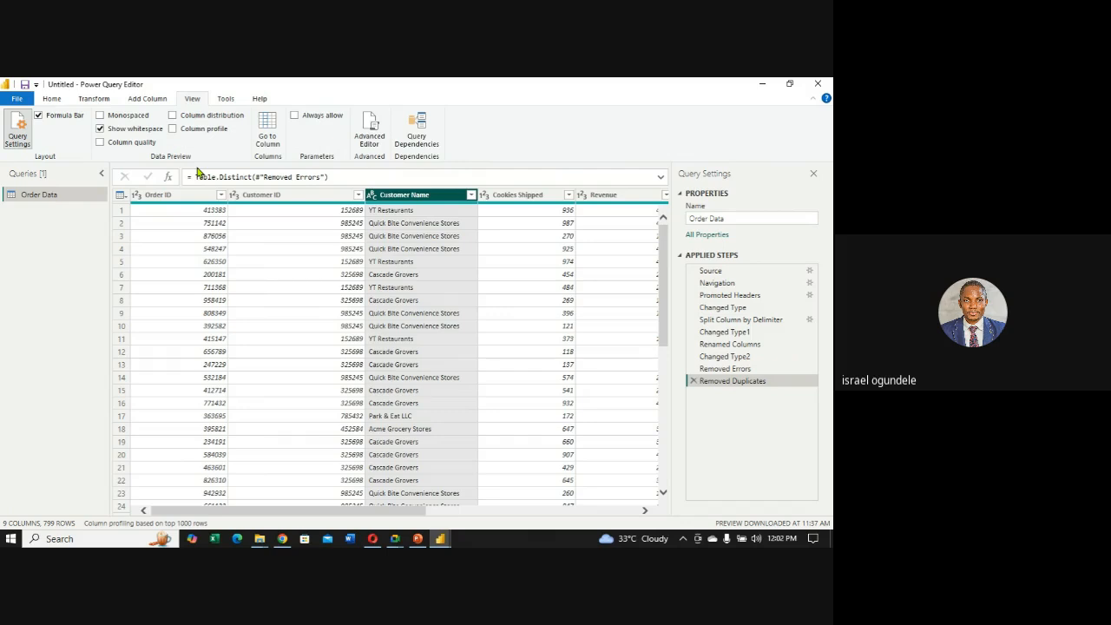
{"action": "left_click", "coordinate": [94, 100]}
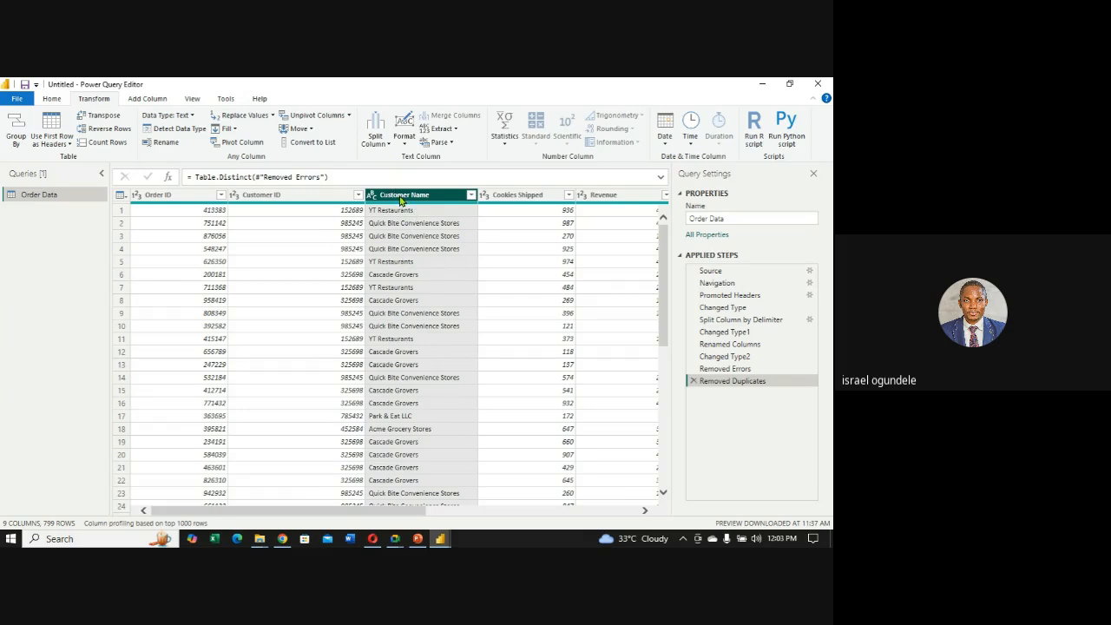
{"action": "left_click", "coordinate": [405, 145]}
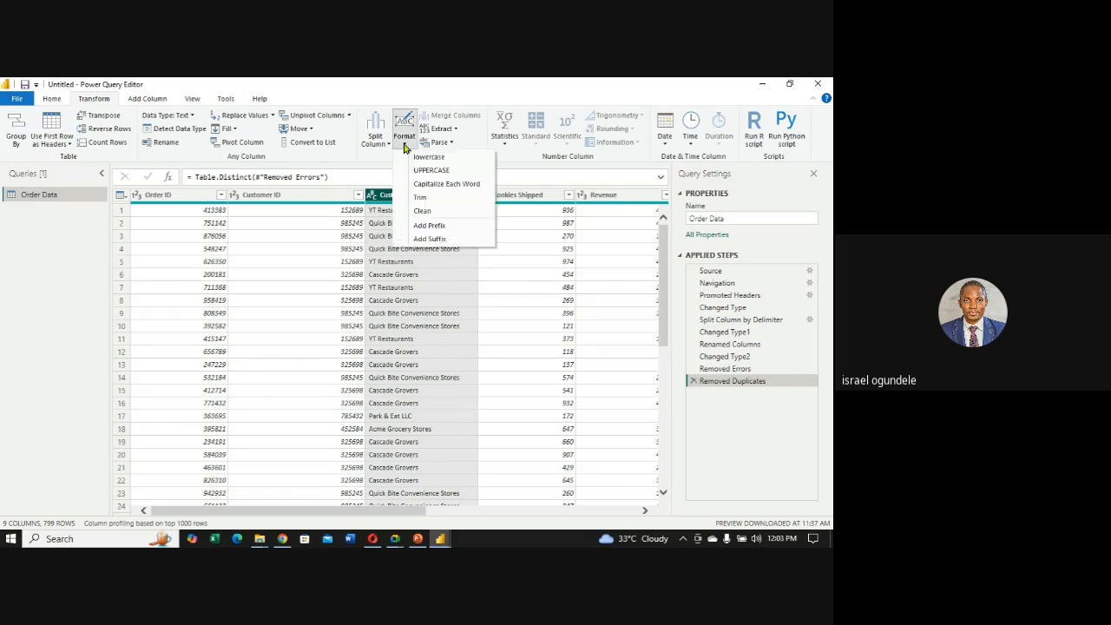
{"action": "left_click", "coordinate": [417, 169]}
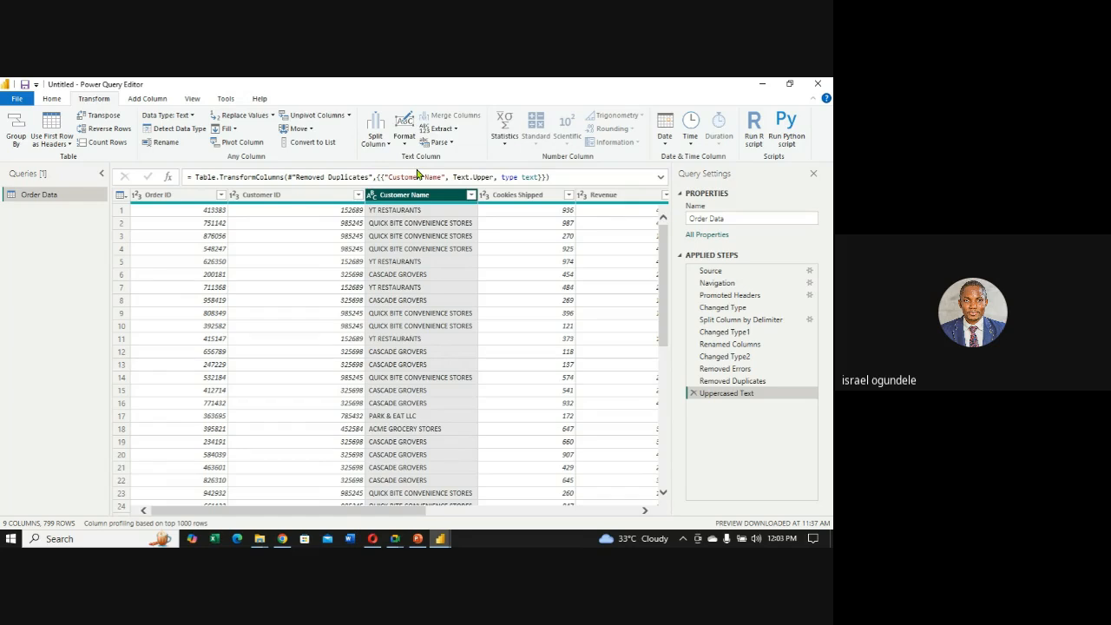
Convert the Customer Name column to lowercase, and capitalize each word in it.
{"action": "left_click", "coordinate": [404, 144]}
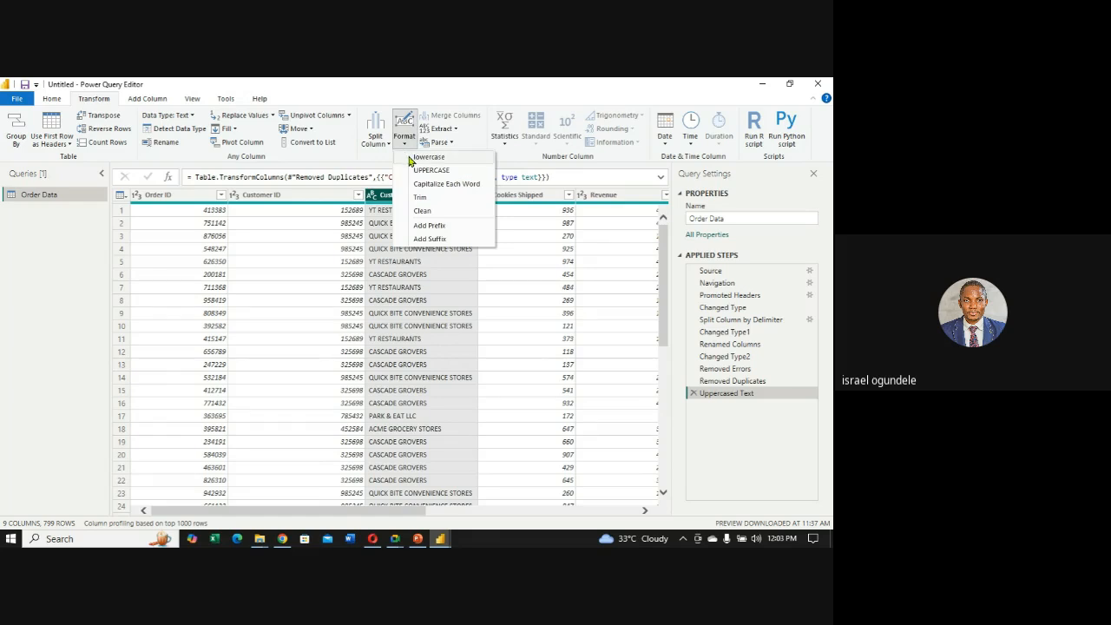
{"action": "left_click", "coordinate": [408, 157]}
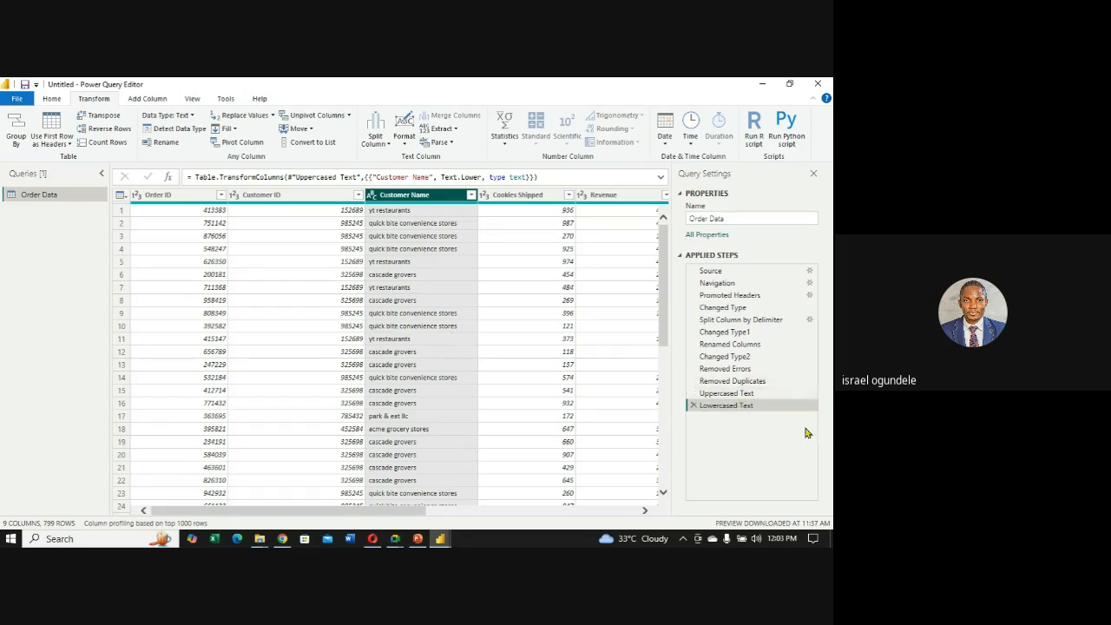
{"action": "left_click", "coordinate": [406, 143]}
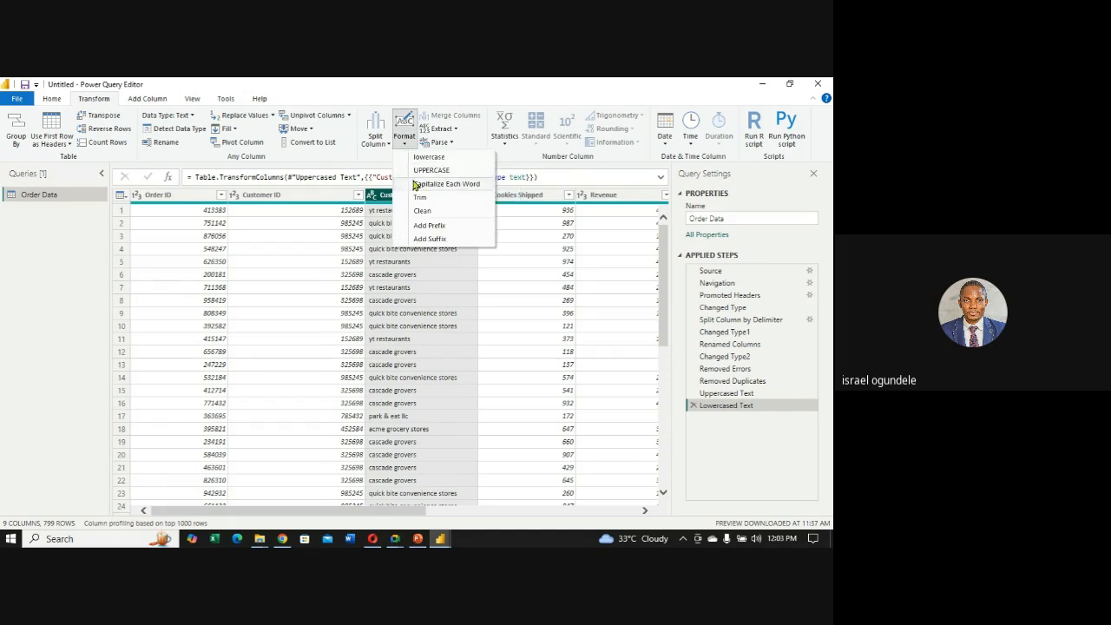
{"action": "left_click", "coordinate": [419, 186]}
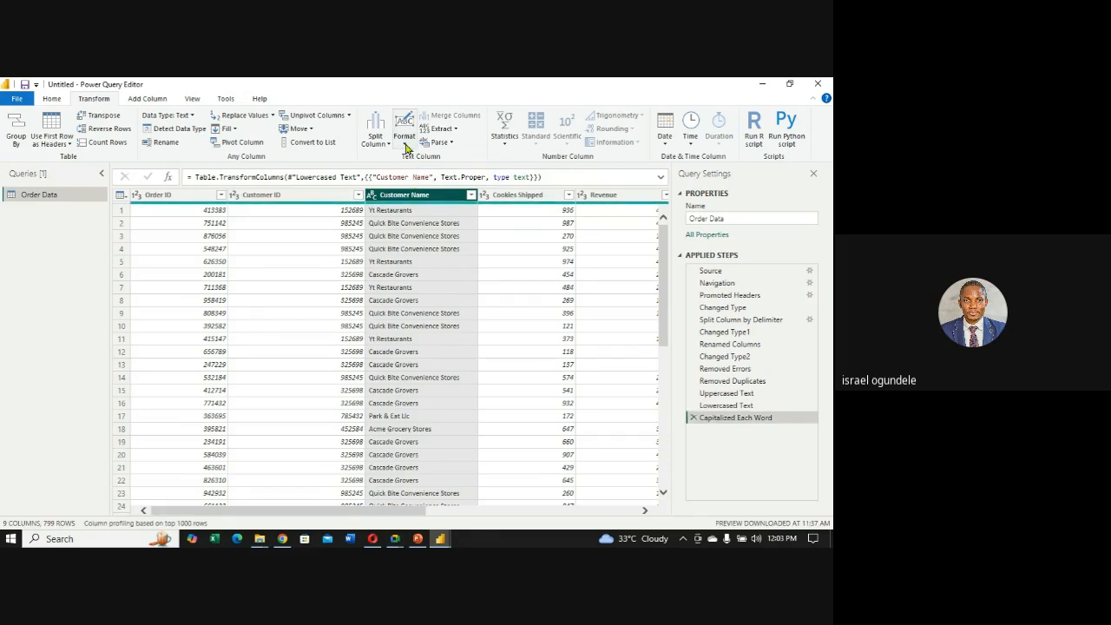
Add the prefix LAG to every value in the Order ID column.
{"action": "left_click", "coordinate": [406, 146]}
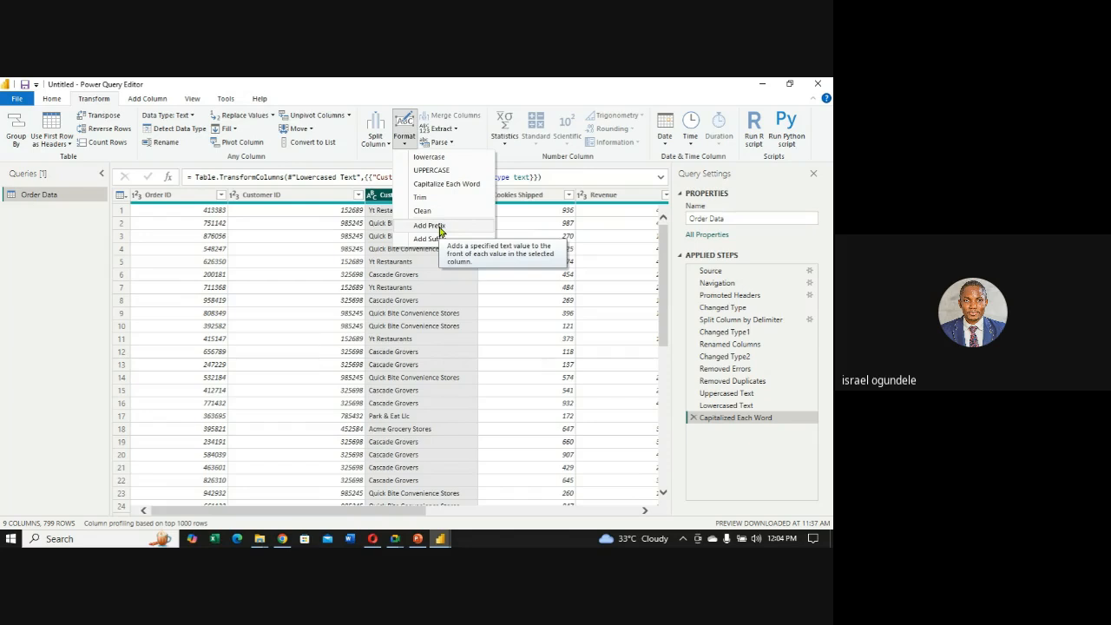
{"action": "left_click", "coordinate": [185, 198]}
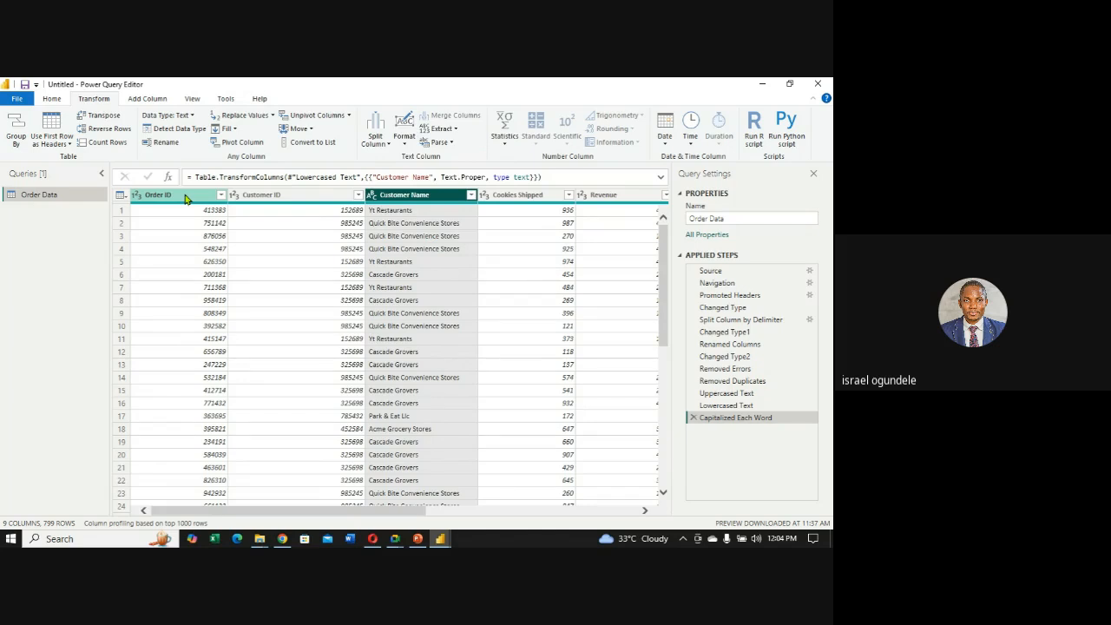
{"action": "left_click", "coordinate": [185, 196]}
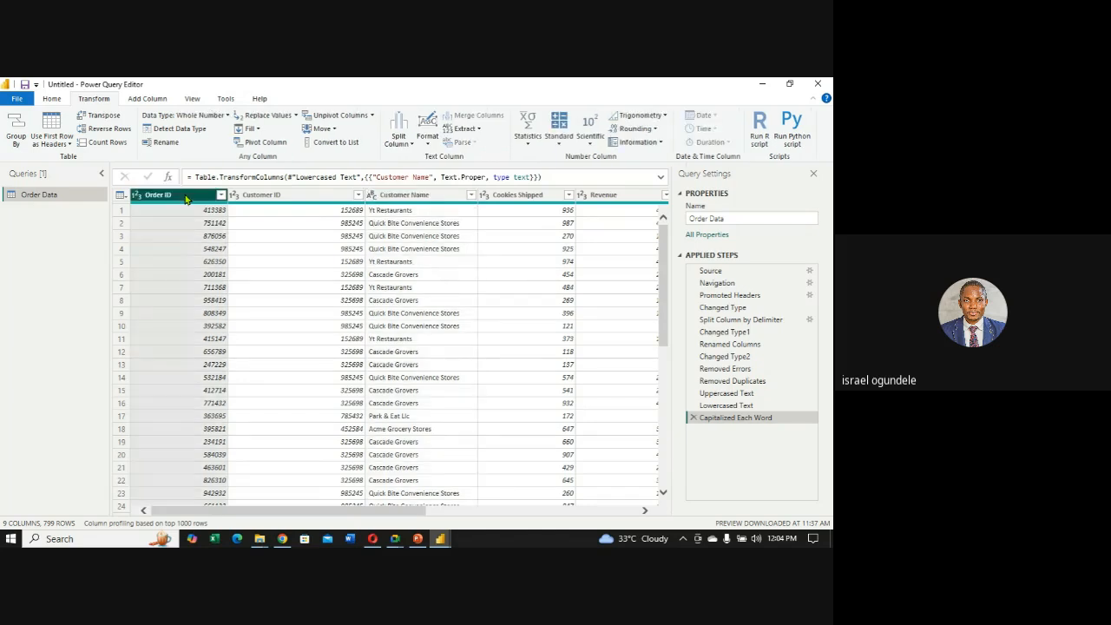
{"action": "left_click", "coordinate": [429, 144]}
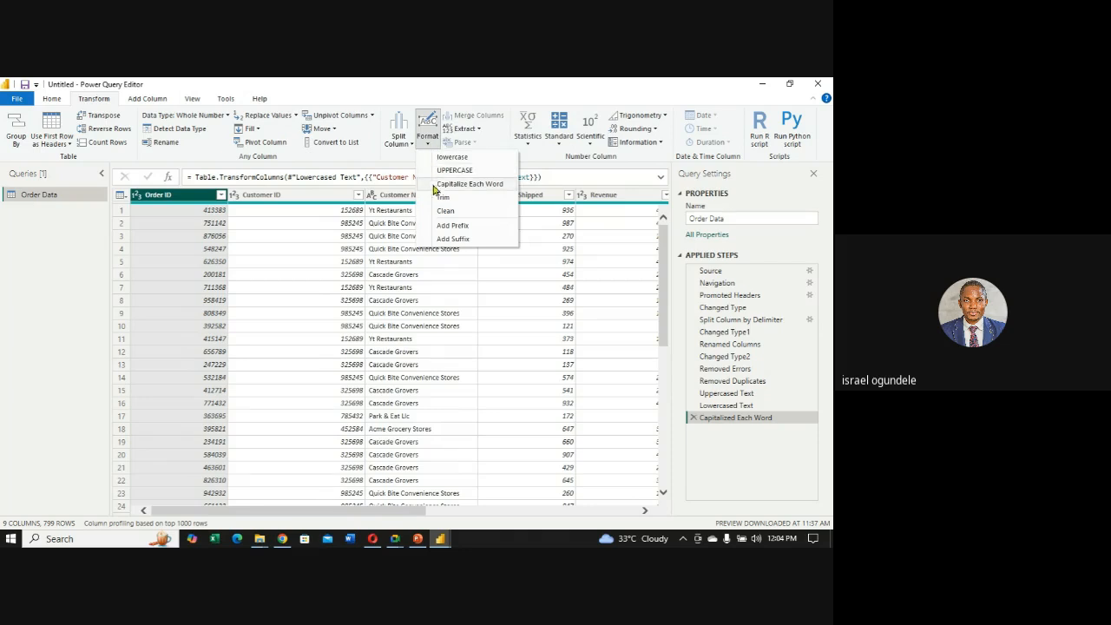
{"action": "left_click", "coordinate": [443, 226]}
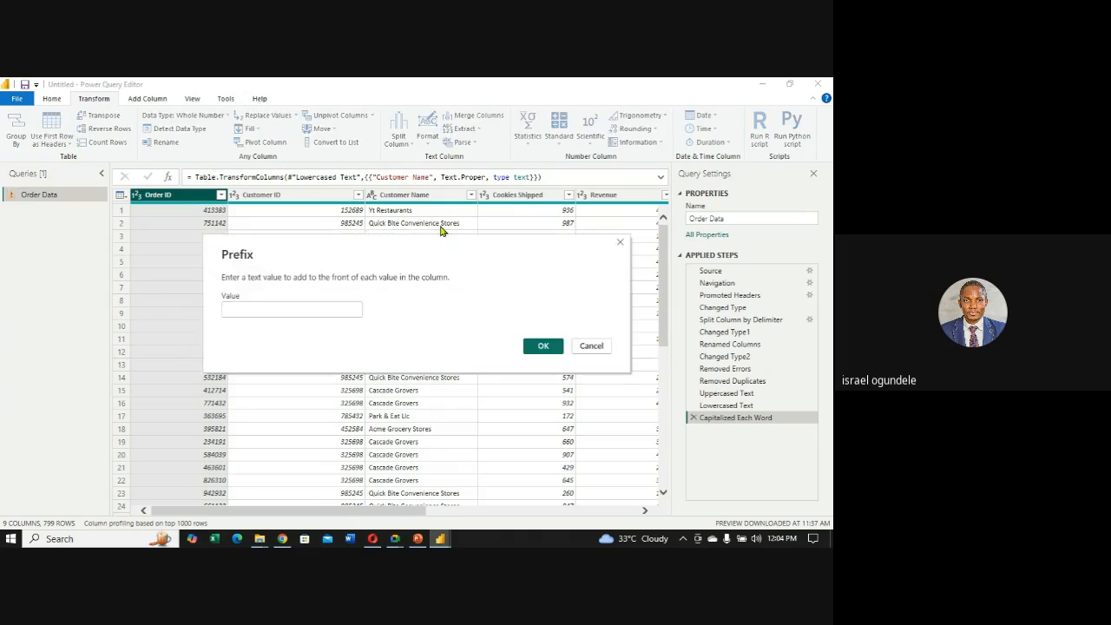
{"action": "type", "text": "LAG"}
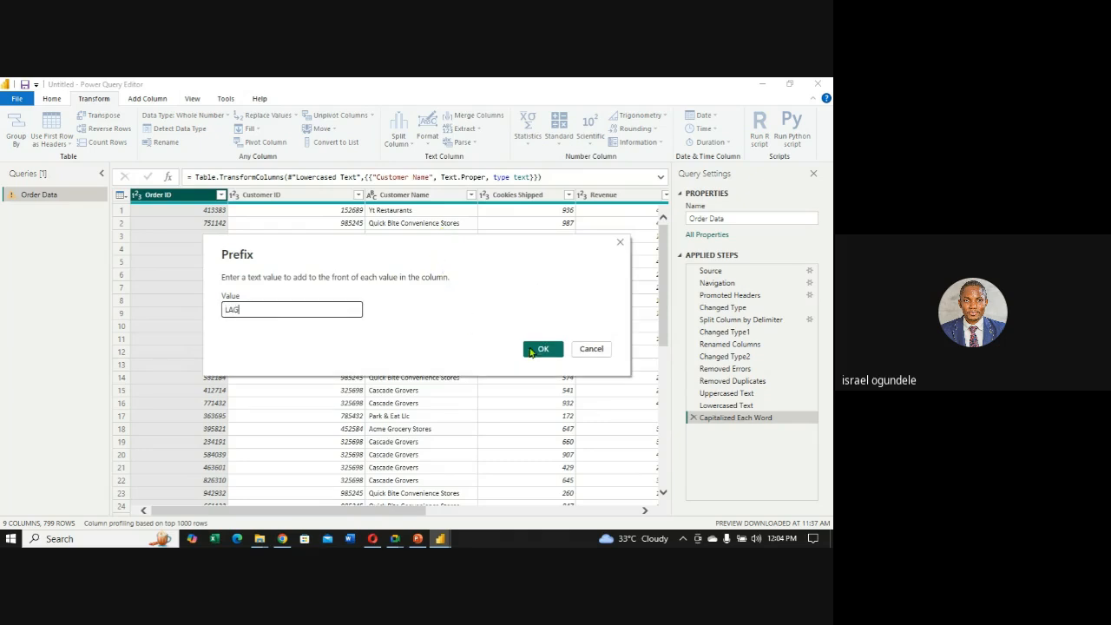
{"action": "left_click", "coordinate": [543, 350]}
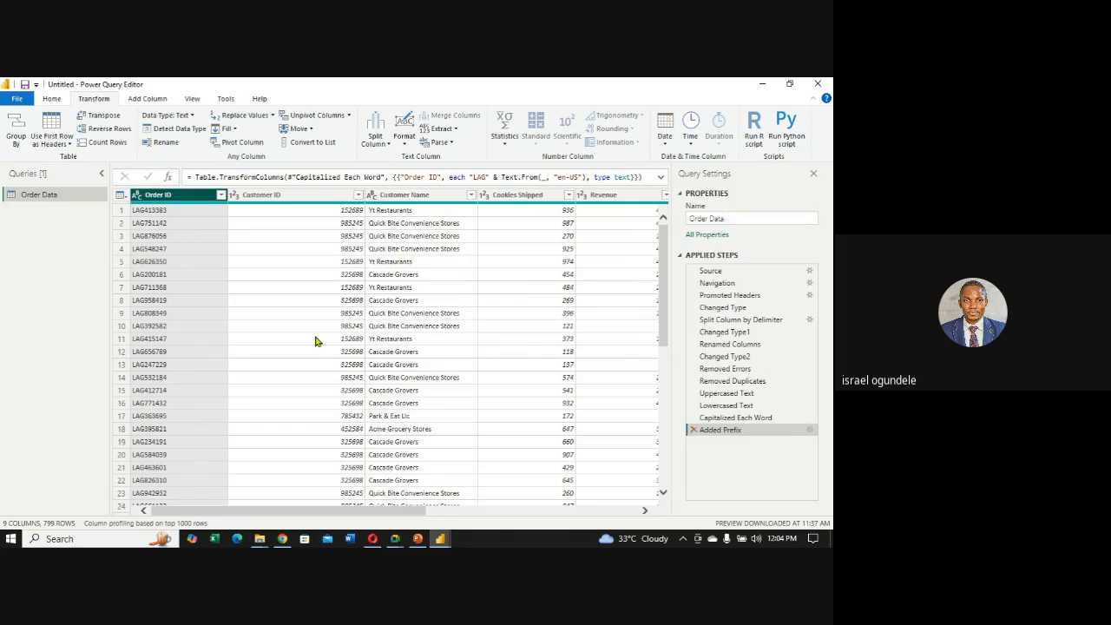
Add the suffix NG to every value in the Order ID column.
{"action": "left_click_drag", "start_coordinate": [702, 430], "coordinate": [725, 463]}
{"action": "left_click", "coordinate": [406, 139]}
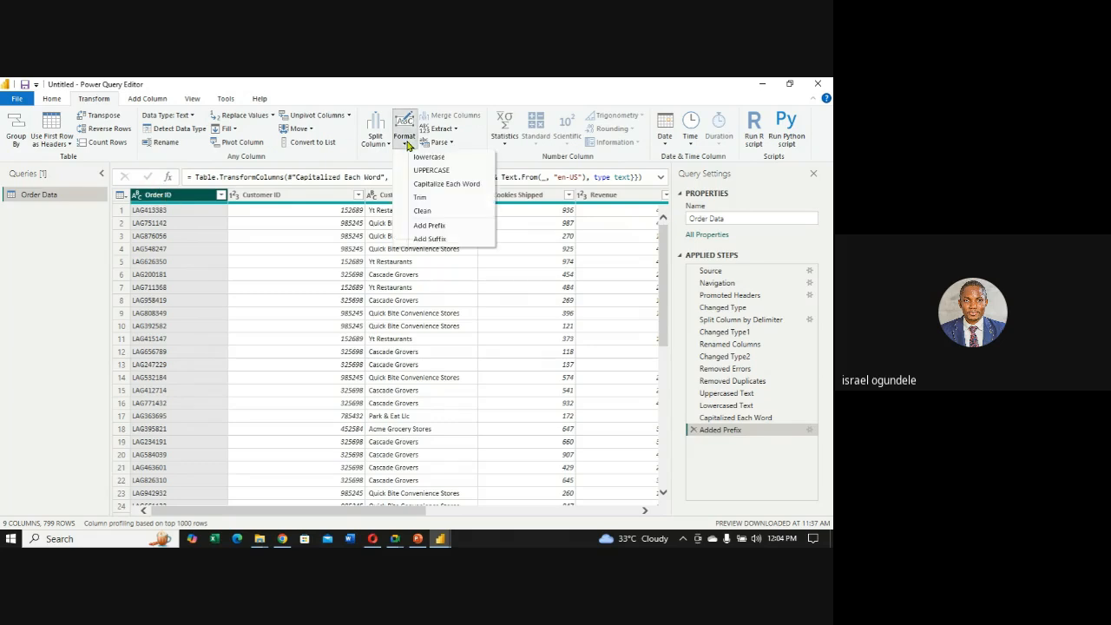
{"action": "left_click", "coordinate": [421, 239]}
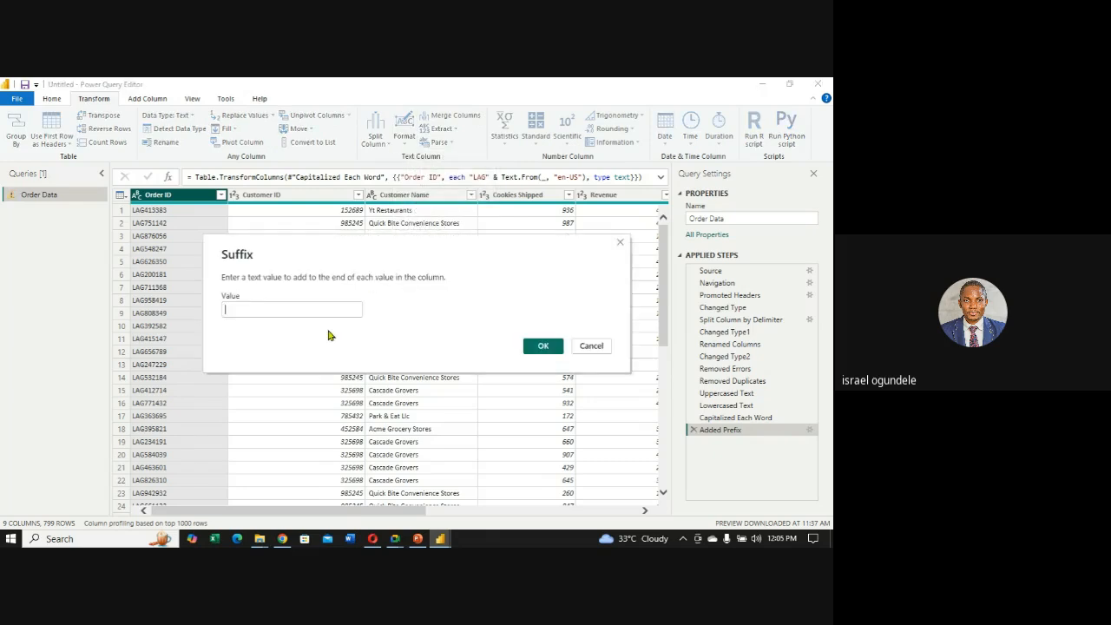
{"action": "type", "text": "NG"}
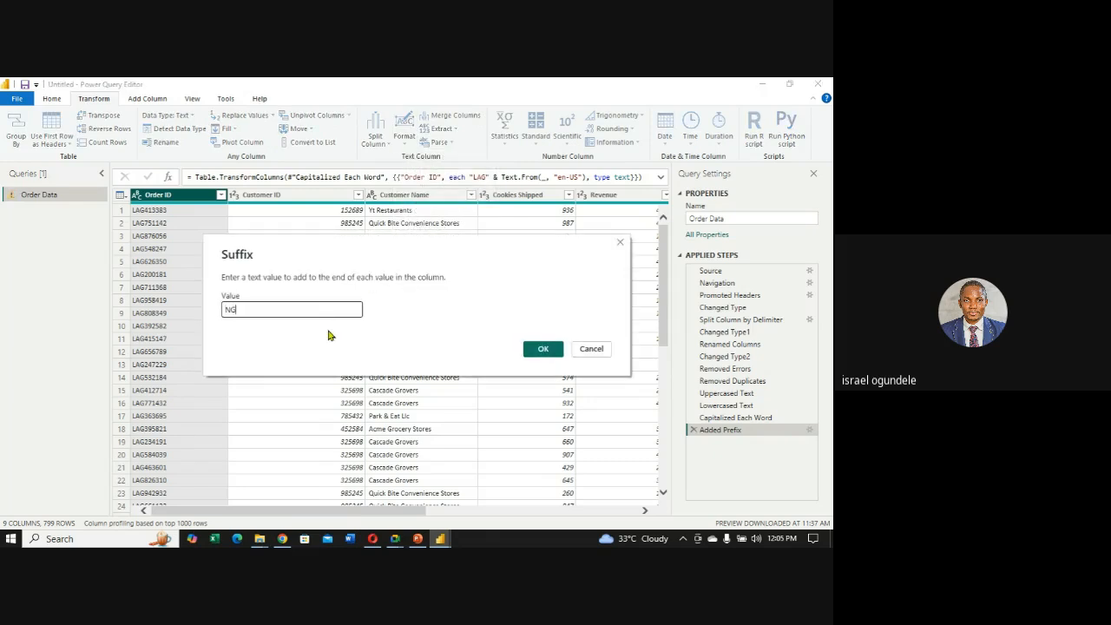
{"action": "left_click", "coordinate": [543, 349]}
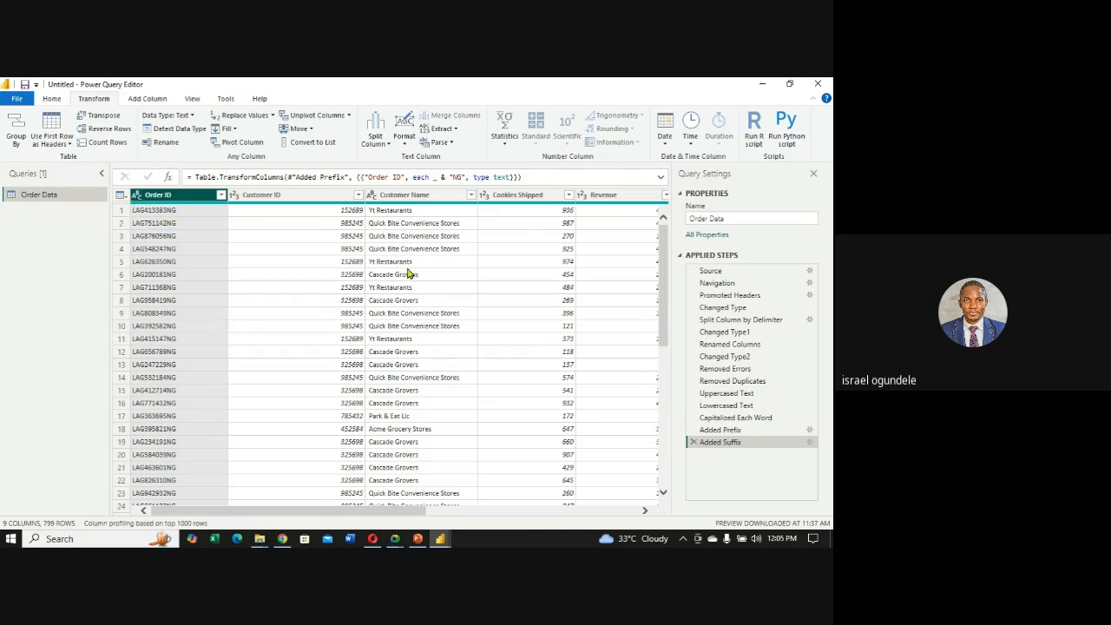
Delete the Added Suffix and Added Prefix steps from the query.
{"action": "left_click", "coordinate": [694, 444]}
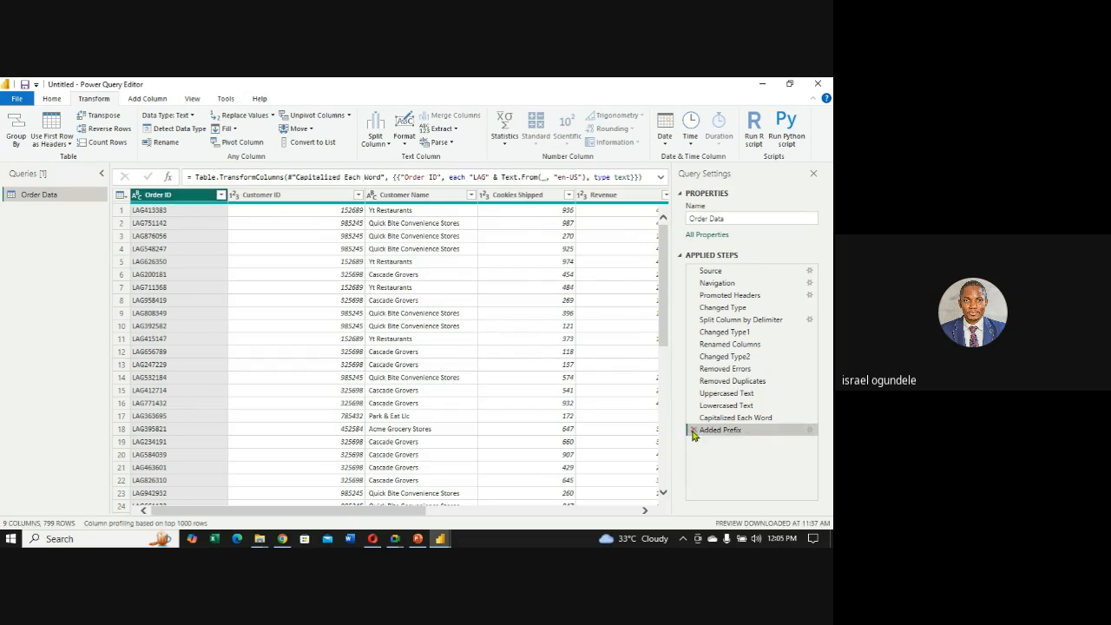
{"action": "left_click", "coordinate": [692, 431]}
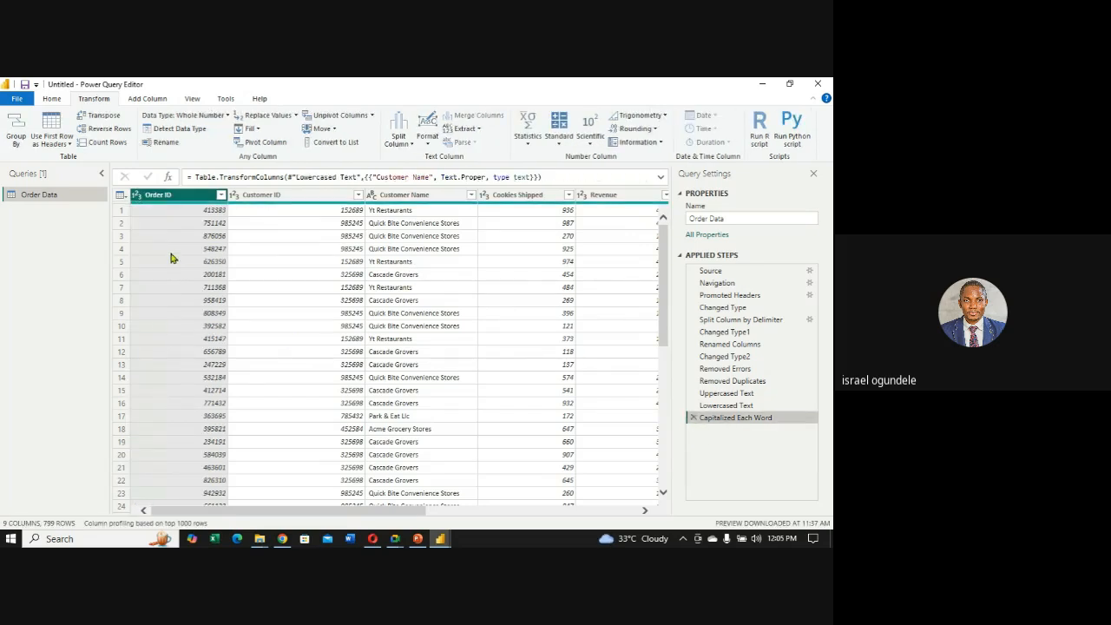
{"action": "left_click", "coordinate": [177, 199]}
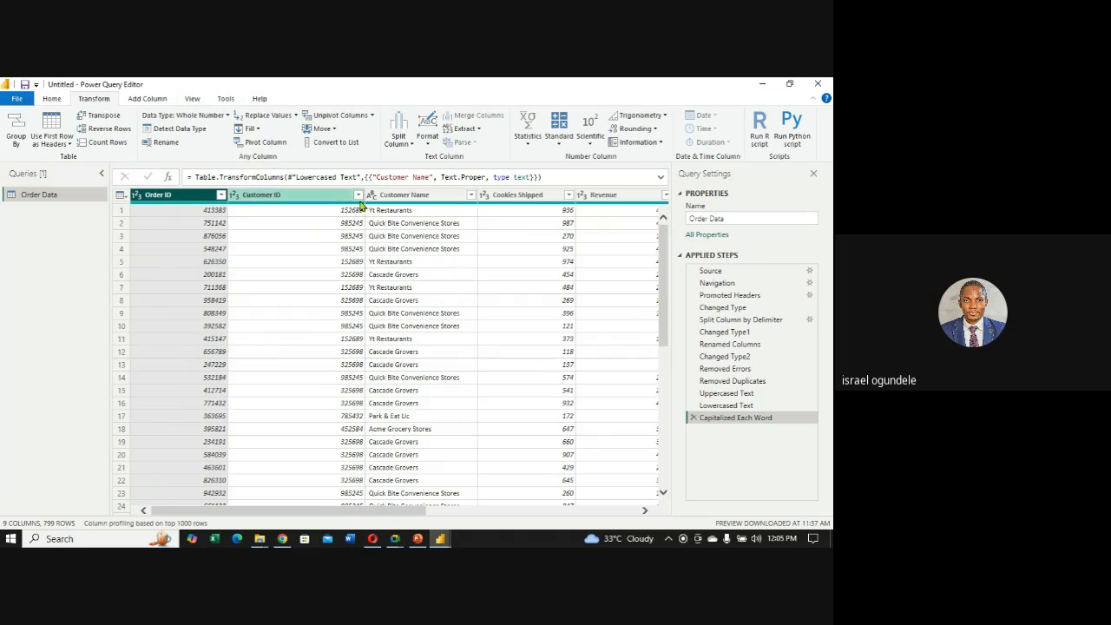
{"action": "left_click", "coordinate": [413, 147]}
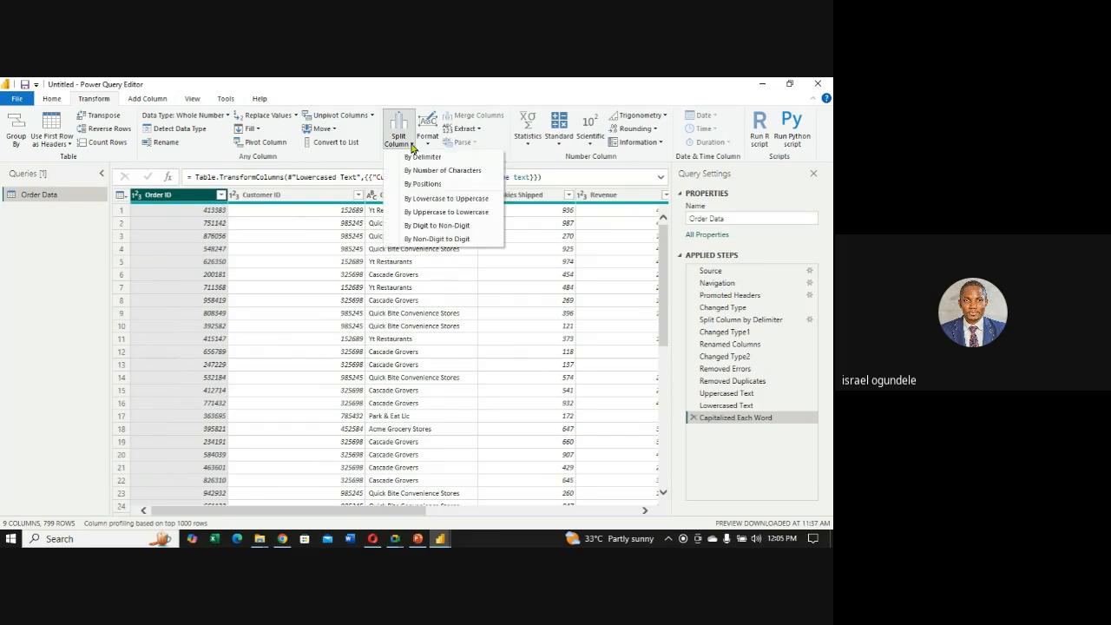
{"action": "left_click", "coordinate": [414, 148]}
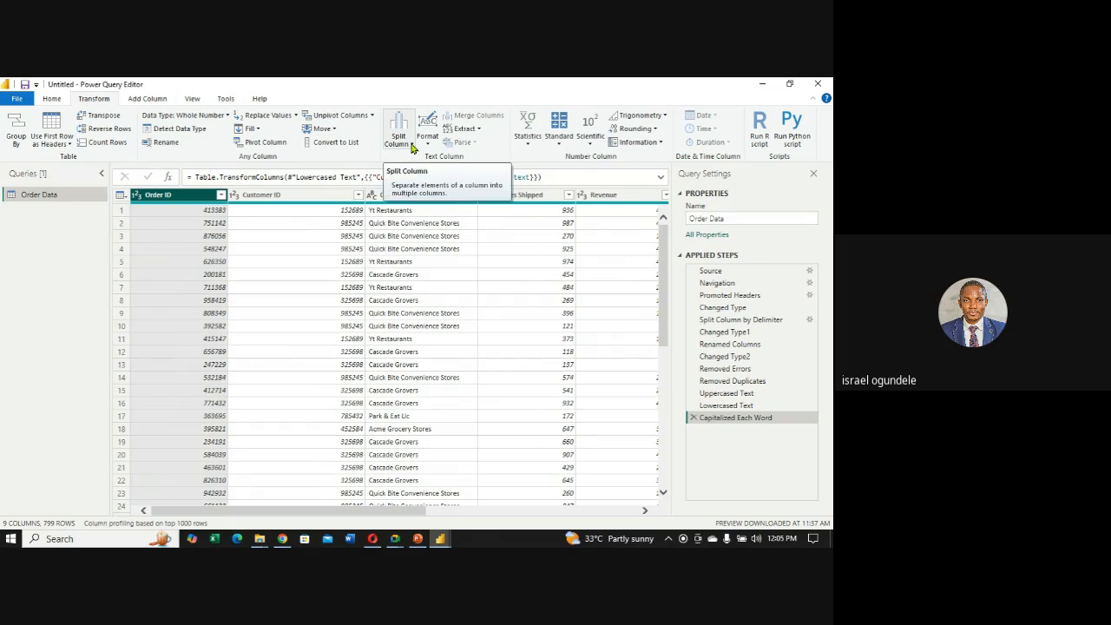
{"action": "left_click", "coordinate": [413, 148]}
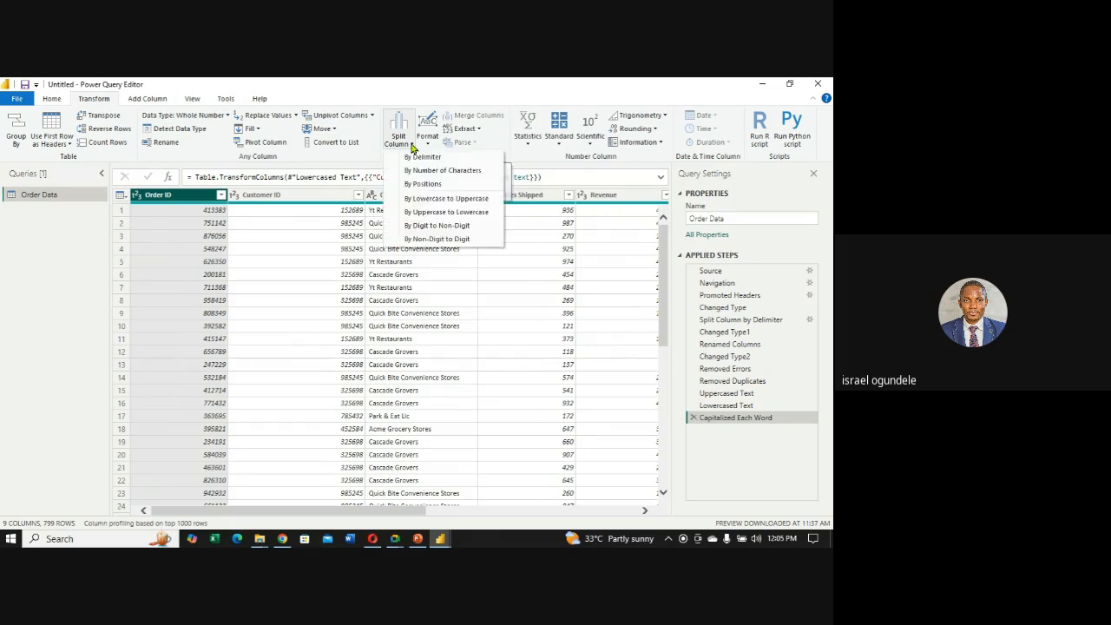
{"action": "left_click", "coordinate": [413, 147]}
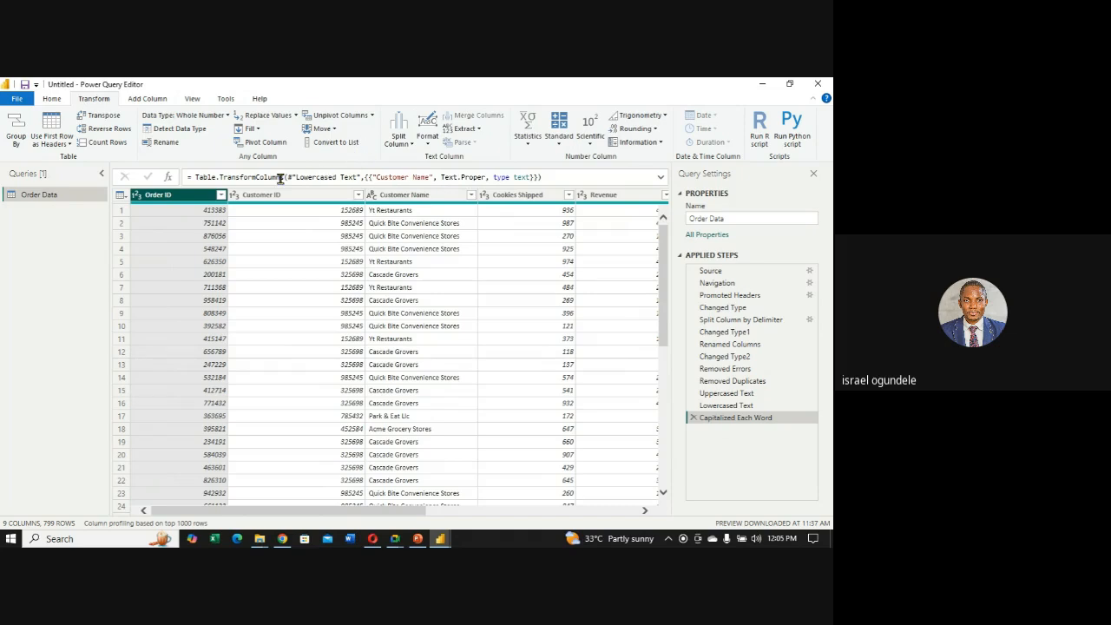
{"action": "left_click", "coordinate": [258, 130]}
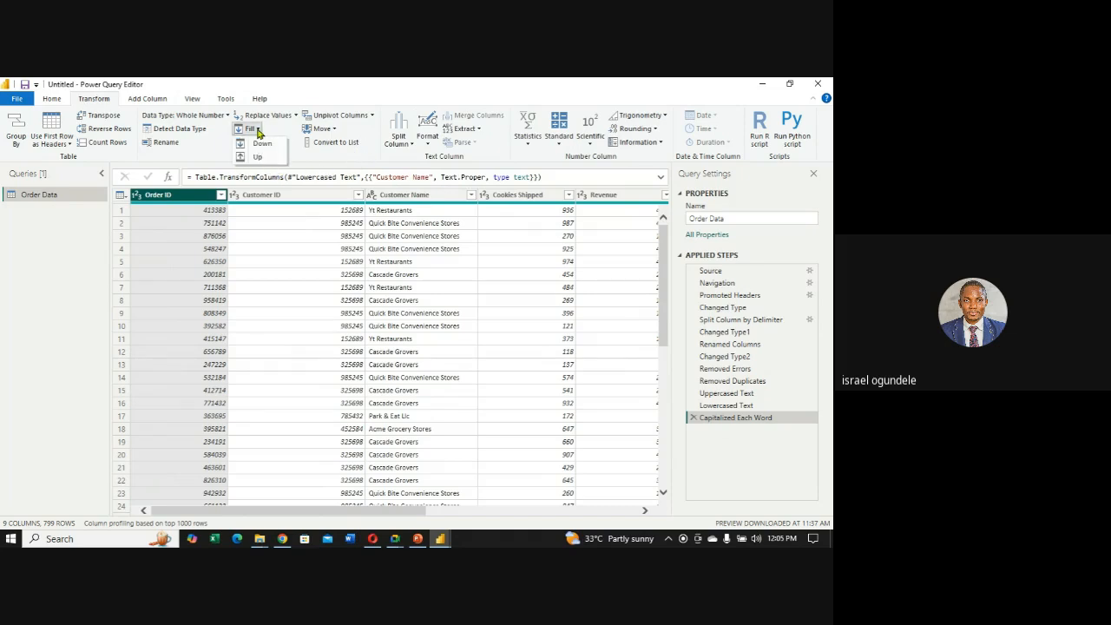
{"action": "left_click", "coordinate": [258, 130]}
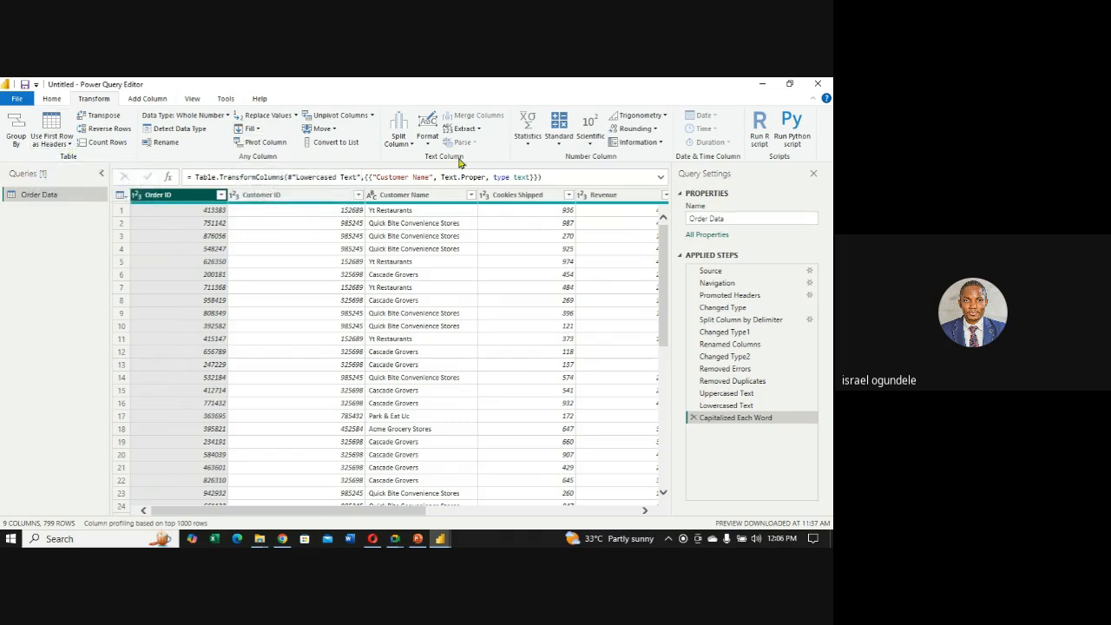
{"action": "right_click", "coordinate": [174, 198]}
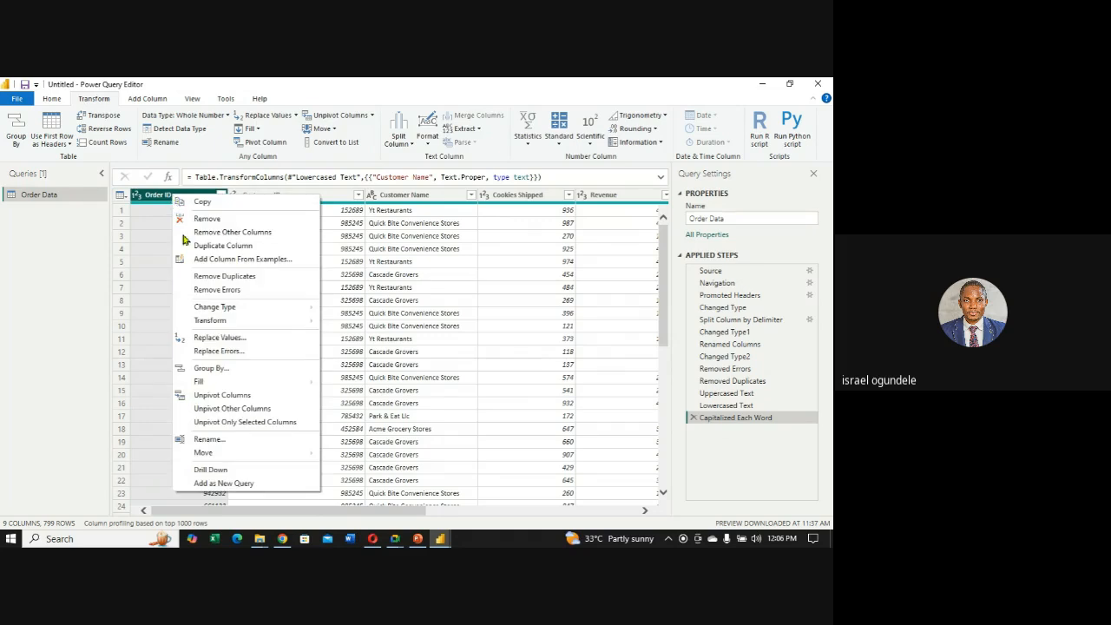
{"action": "mouse_move", "coordinate": [219, 326]}
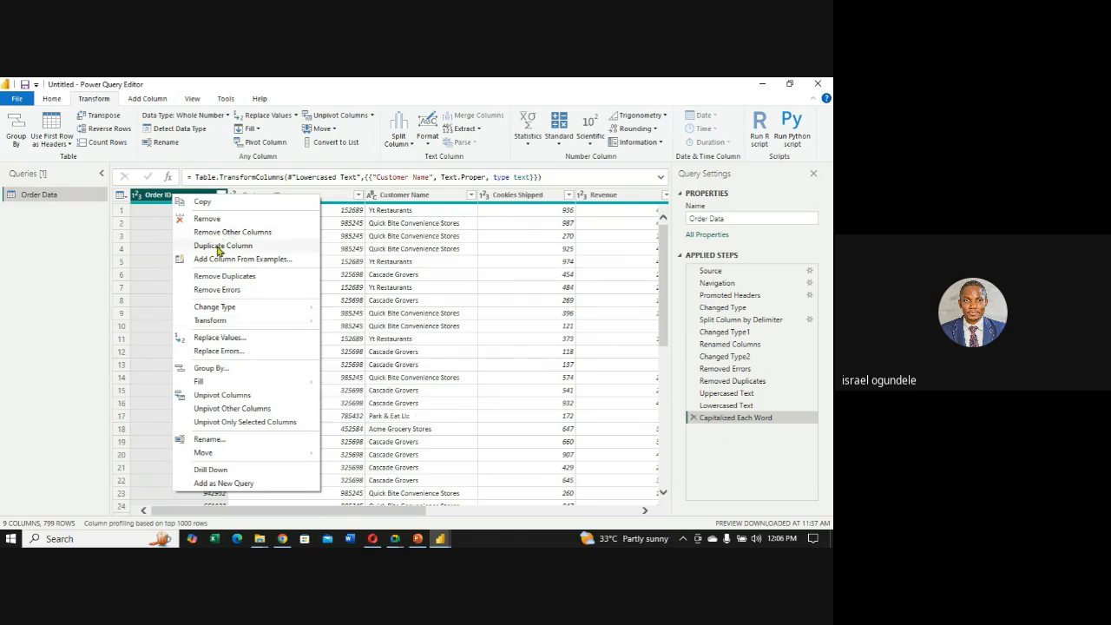
{"action": "left_click", "coordinate": [159, 199]}
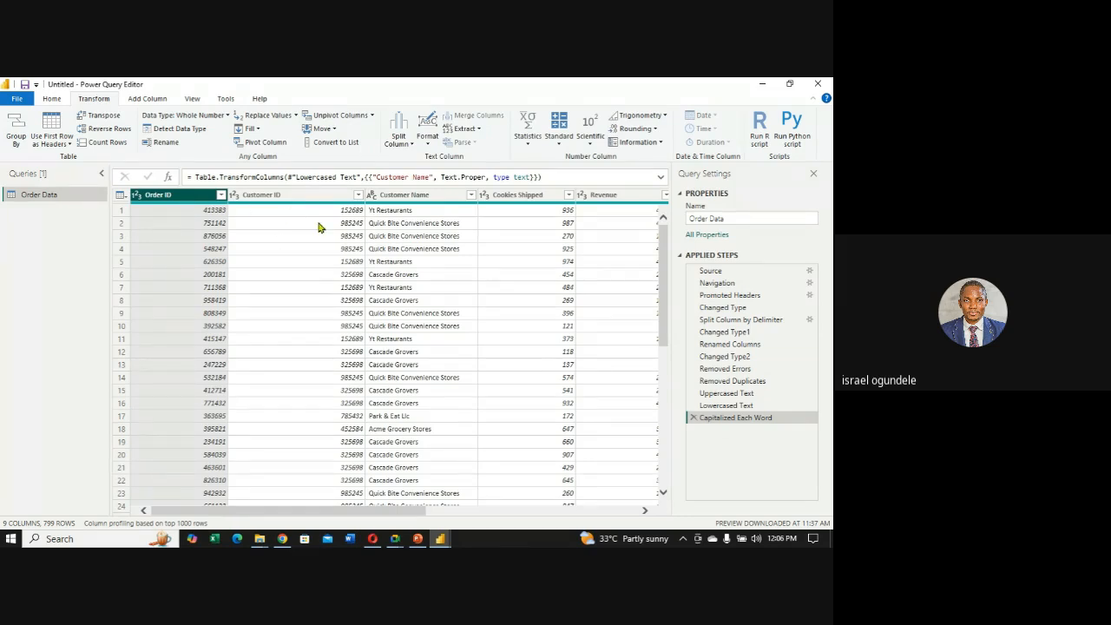
{"action": "left_click", "coordinate": [428, 139]}
{"action": "left_click", "coordinate": [460, 129]}
{"action": "left_click", "coordinate": [480, 129]}
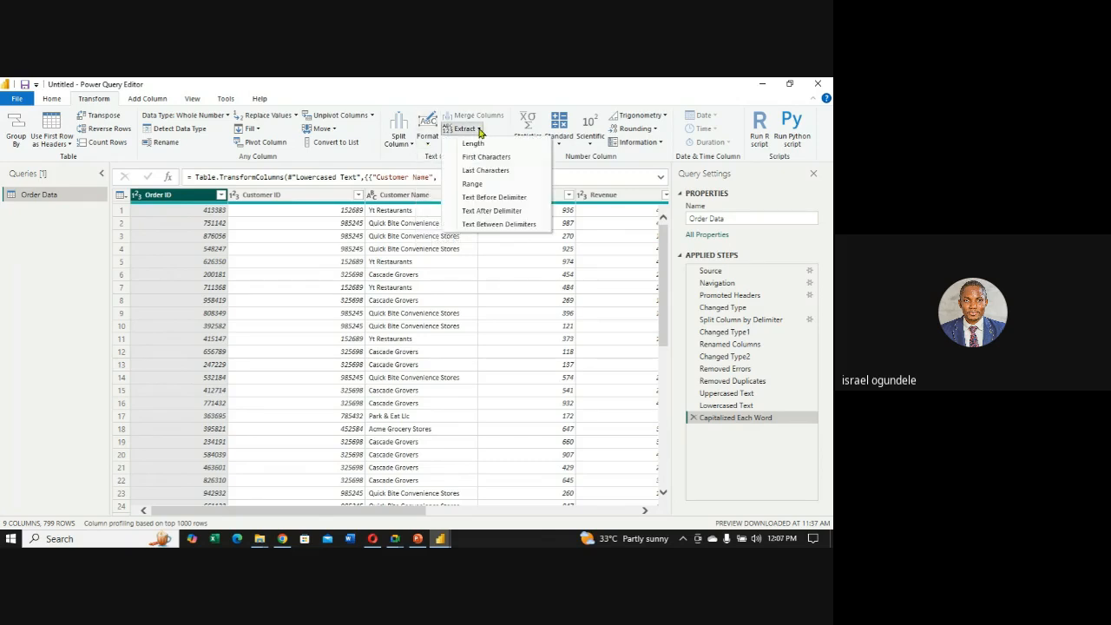
{"action": "left_click", "coordinate": [479, 128]}
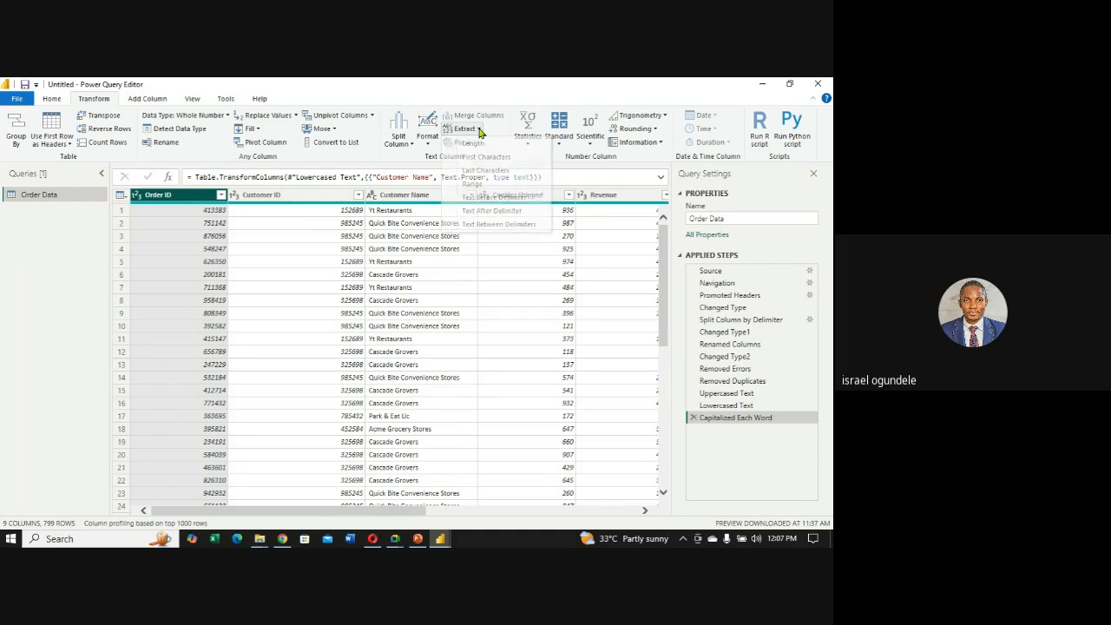
{"action": "left_click", "coordinate": [427, 144]}
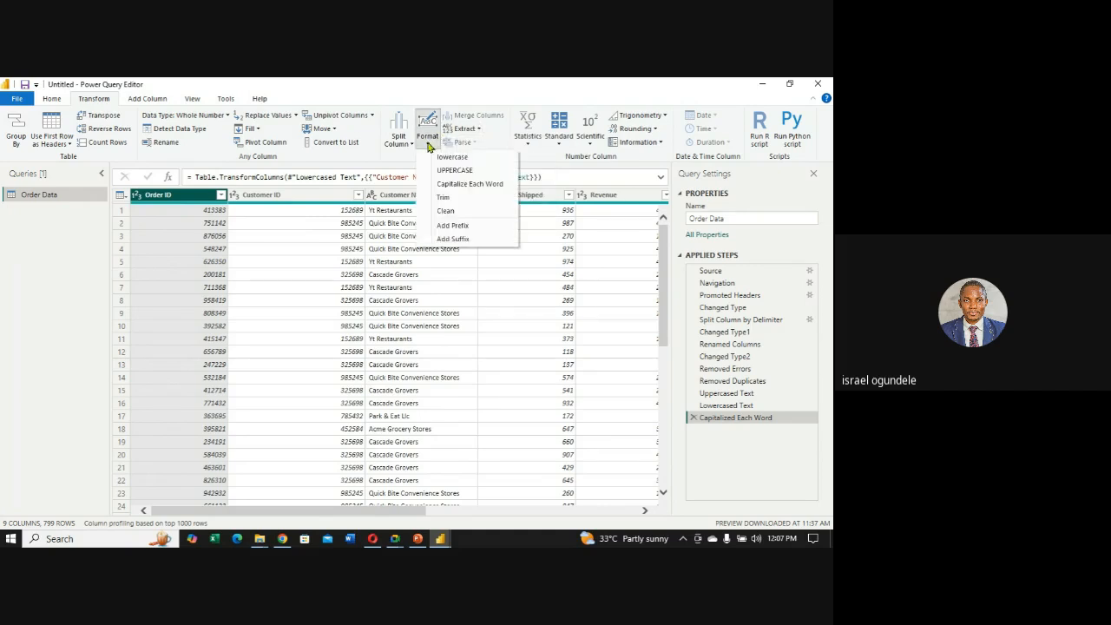
{"action": "left_click", "coordinate": [427, 145]}
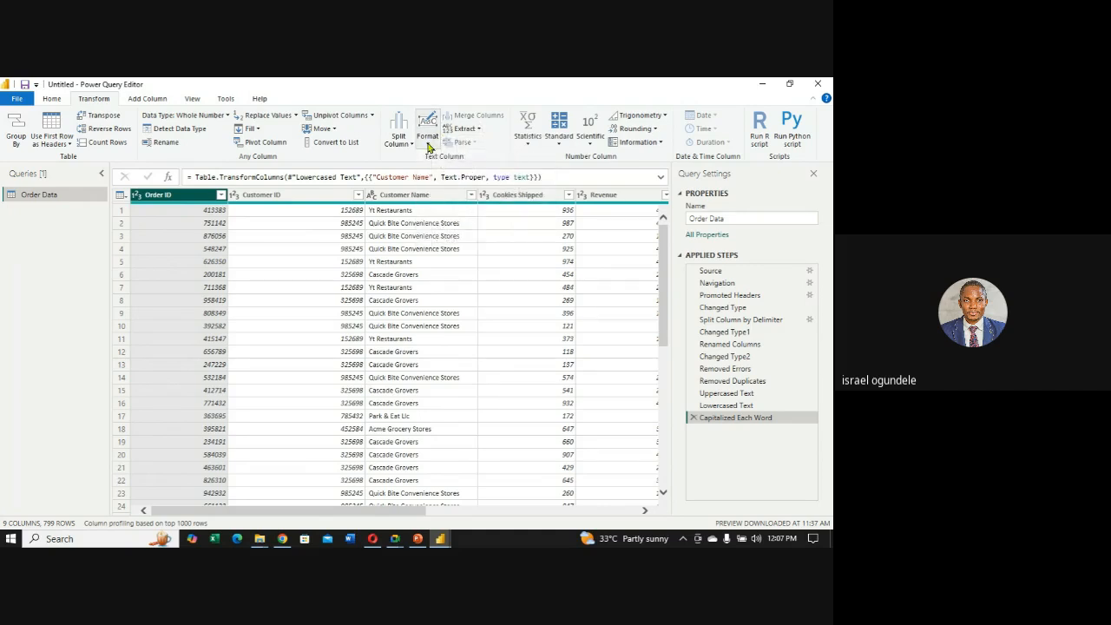
{"action": "left_click", "coordinate": [428, 144]}
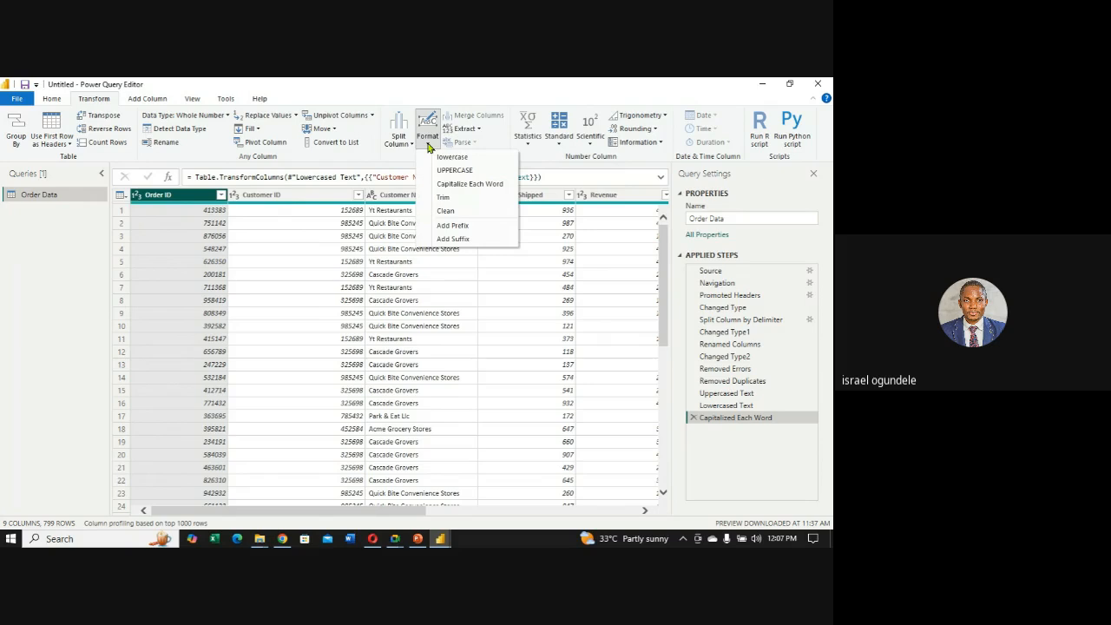
{"action": "left_click", "coordinate": [428, 144]}
{"action": "left_click", "coordinate": [334, 129]}
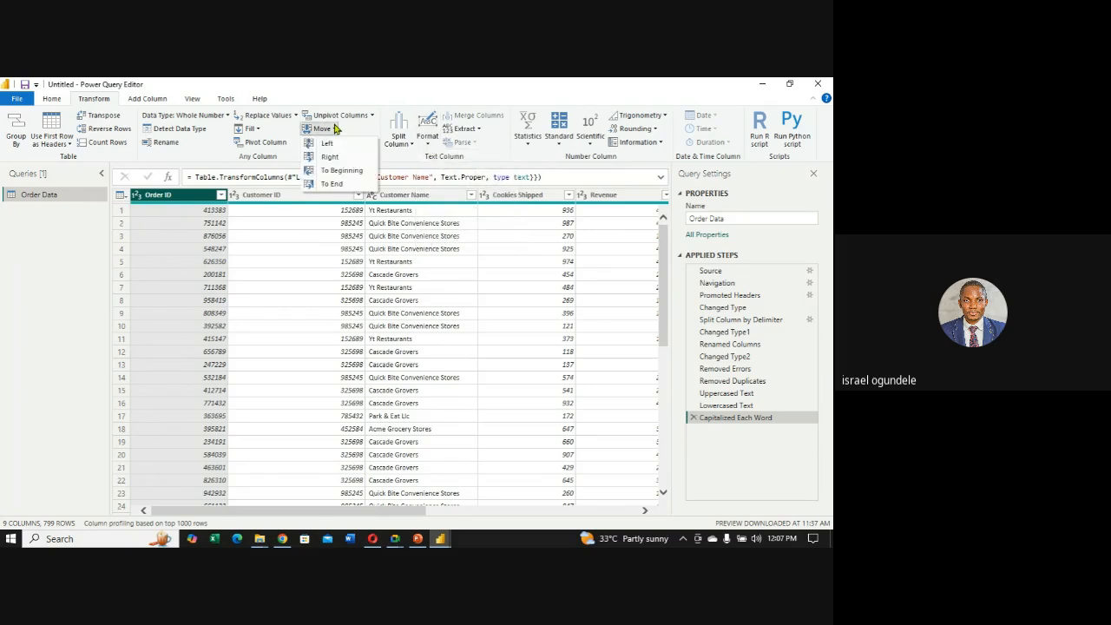
{"action": "left_click", "coordinate": [336, 128]}
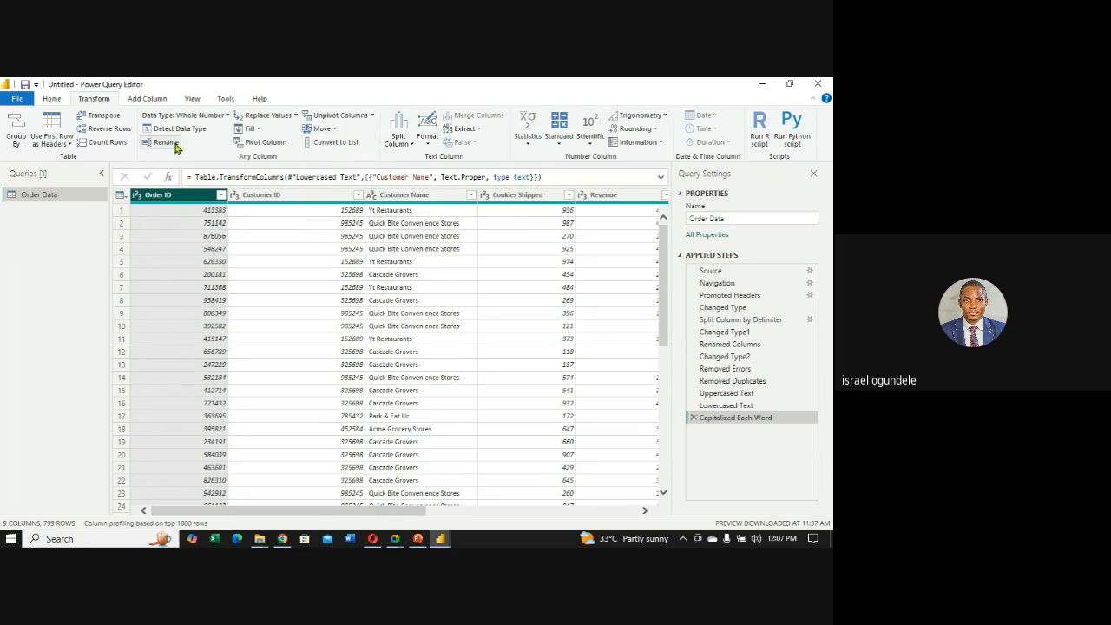
{"action": "left_click", "coordinate": [296, 115]}
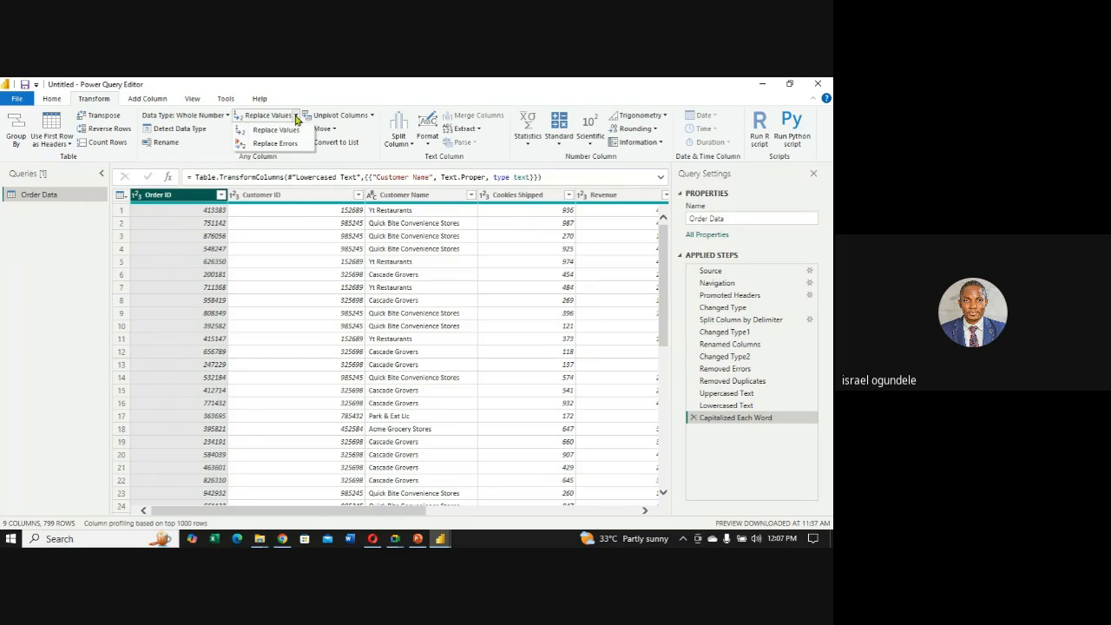
{"action": "left_click", "coordinate": [296, 117]}
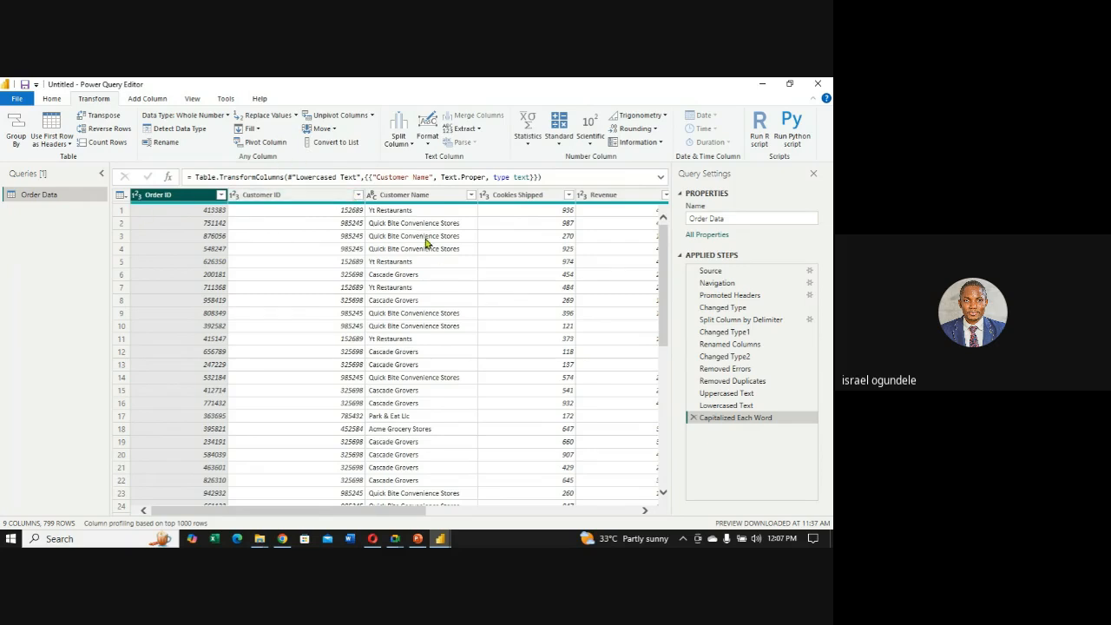
Examine the Order Data columns from Customer Name through Order Status, paying attention to Revenue and Cost.
{"action": "left_click", "coordinate": [434, 197]}
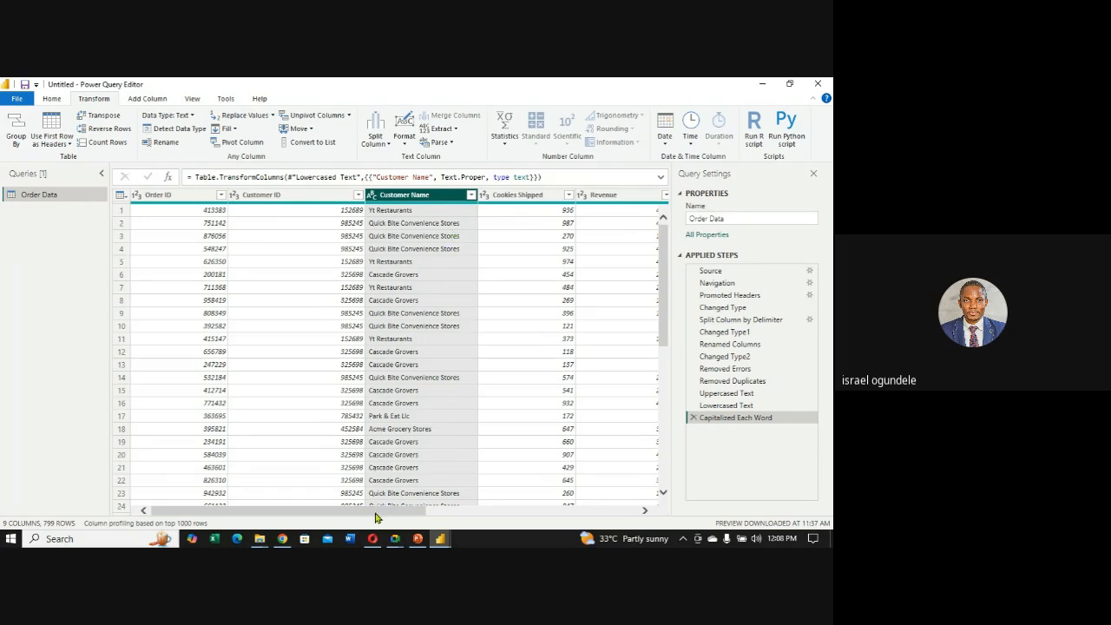
{"action": "left_click_drag", "start_coordinate": [376, 512], "coordinate": [517, 491]}
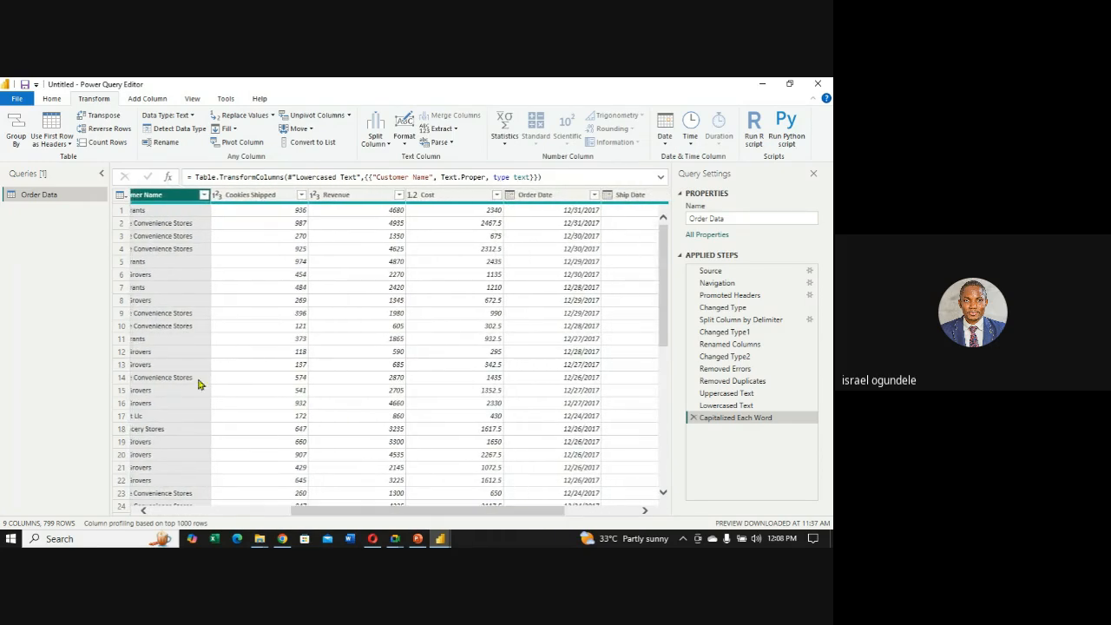
{"action": "left_click", "coordinate": [341, 195]}
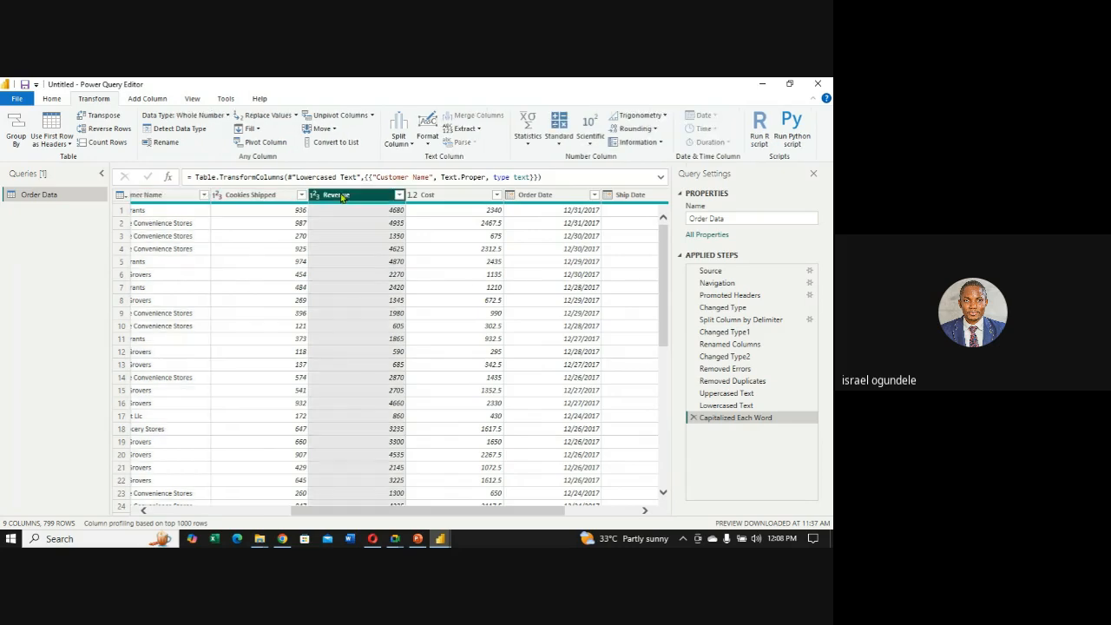
{"action": "left_click", "coordinate": [445, 199]}
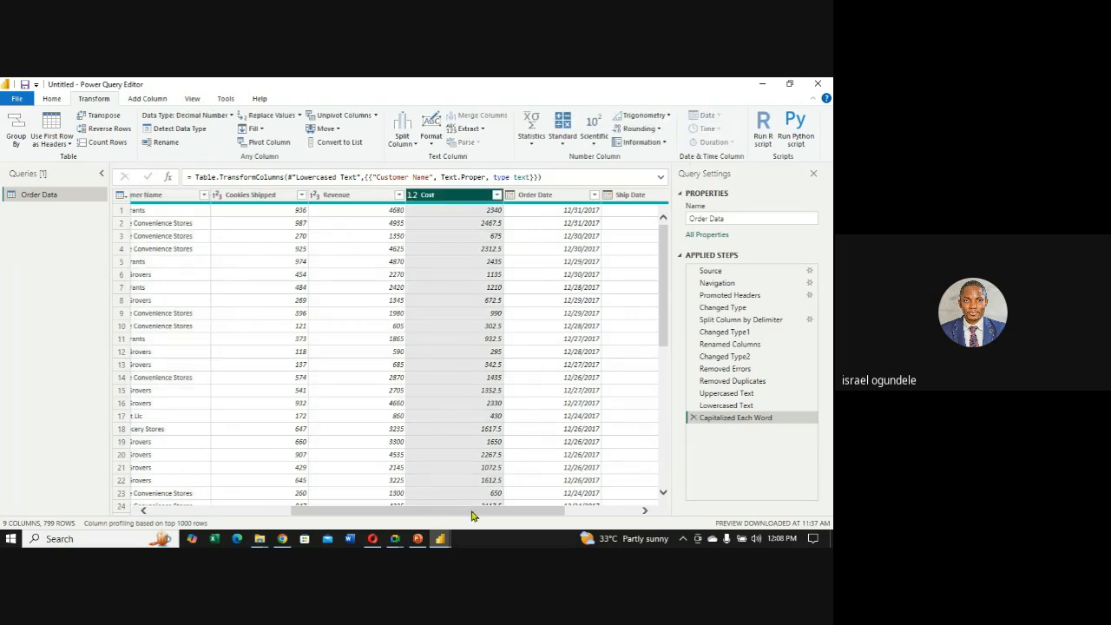
{"action": "left_click_drag", "start_coordinate": [476, 512], "coordinate": [545, 511]}
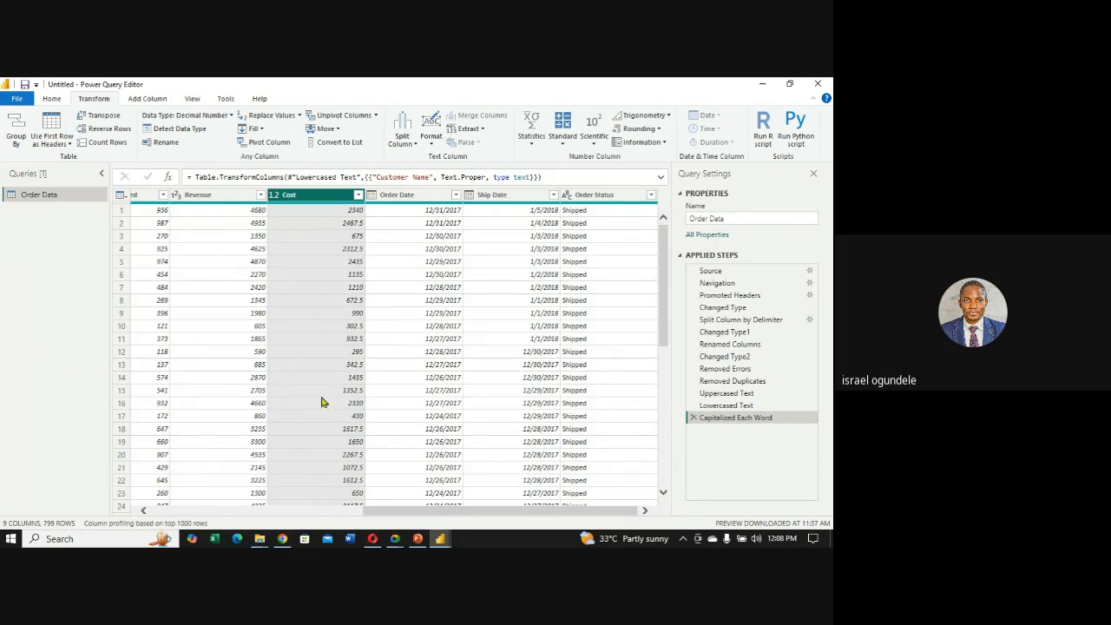
{"action": "left_click_drag", "start_coordinate": [408, 513], "coordinate": [193, 489]}
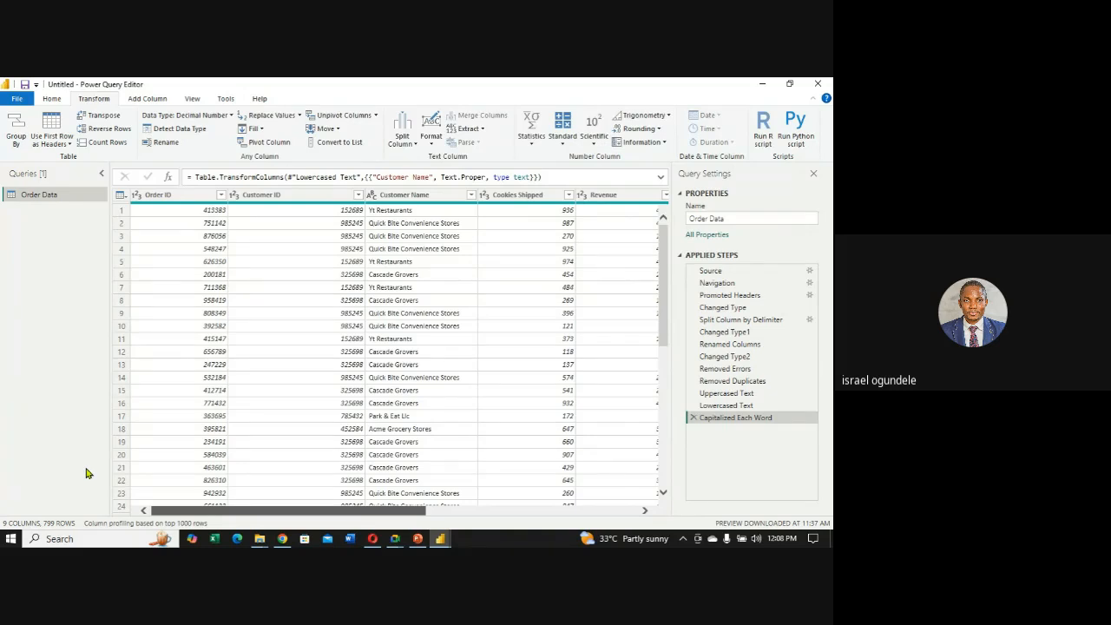
{"action": "left_click_drag", "start_coordinate": [213, 511], "coordinate": [432, 469]}
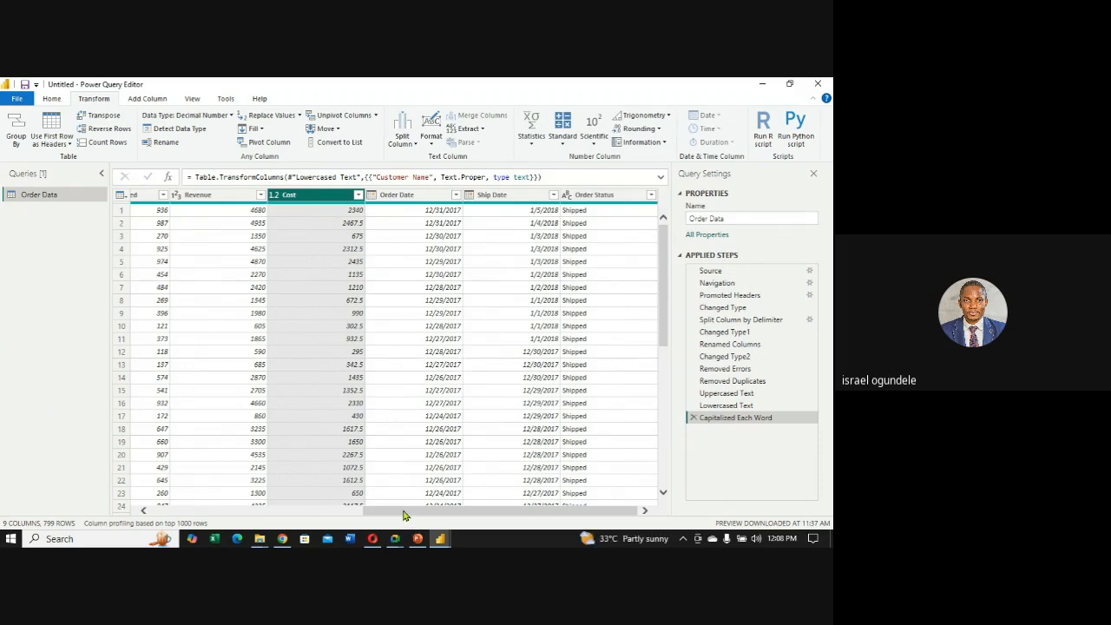
{"action": "left_click_drag", "start_coordinate": [405, 514], "coordinate": [317, 514]}
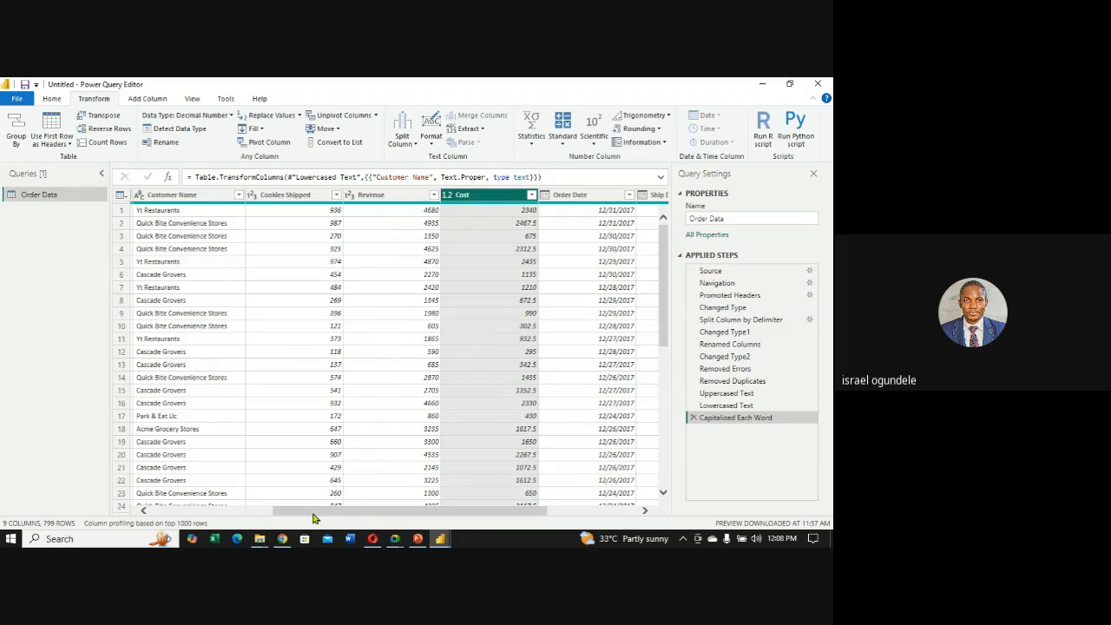
{"action": "left_click", "coordinate": [383, 196]}
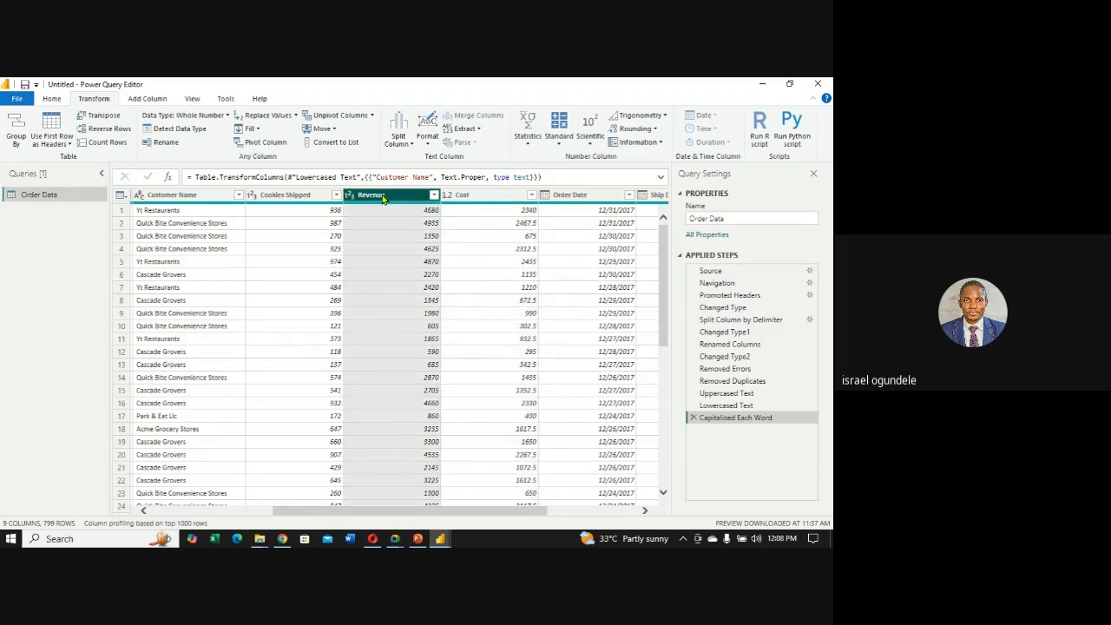
{"action": "left_click", "coordinate": [469, 198]}
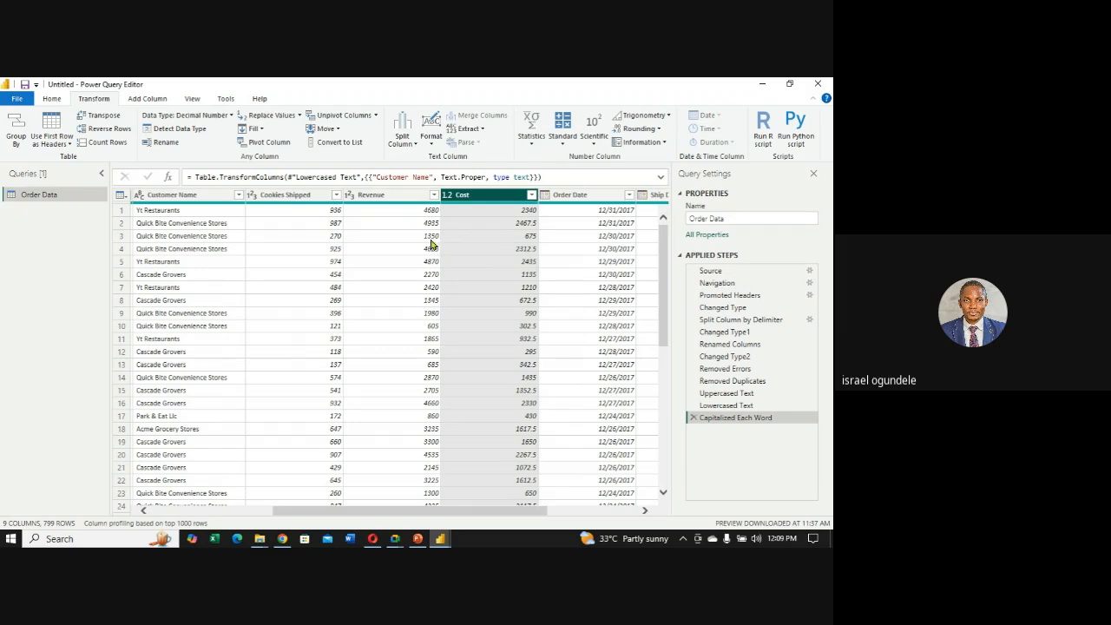
Add a new column that subtracts Cost from Revenue for every row of the Order Data query.
{"action": "left_click", "coordinate": [382, 196]}
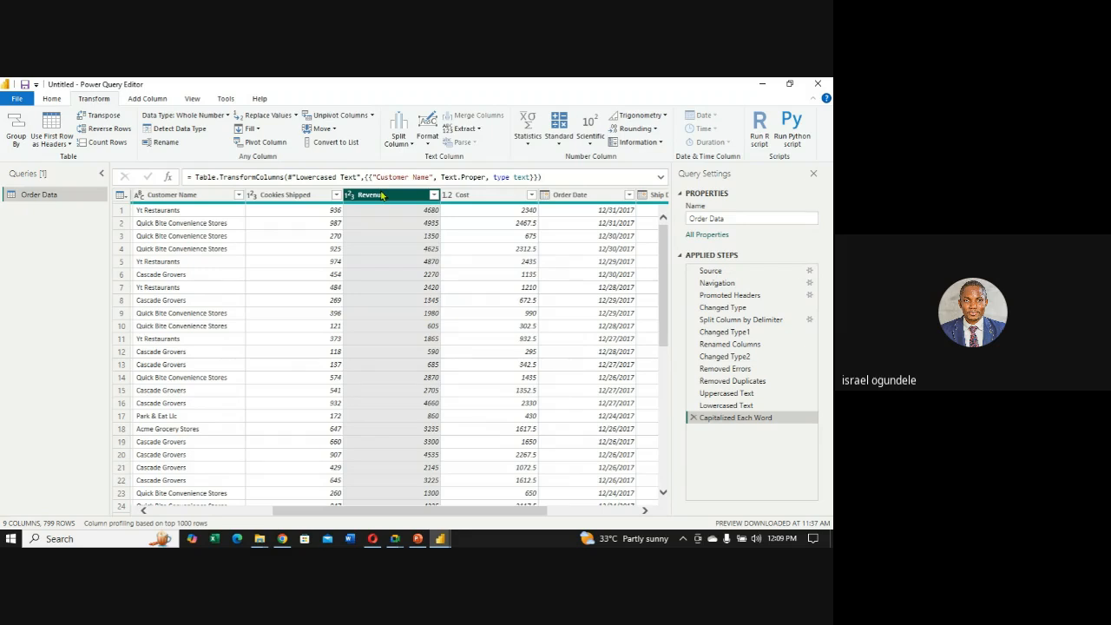
{"action": "left_click", "coordinate": [485, 199], "text": "ctrl"}
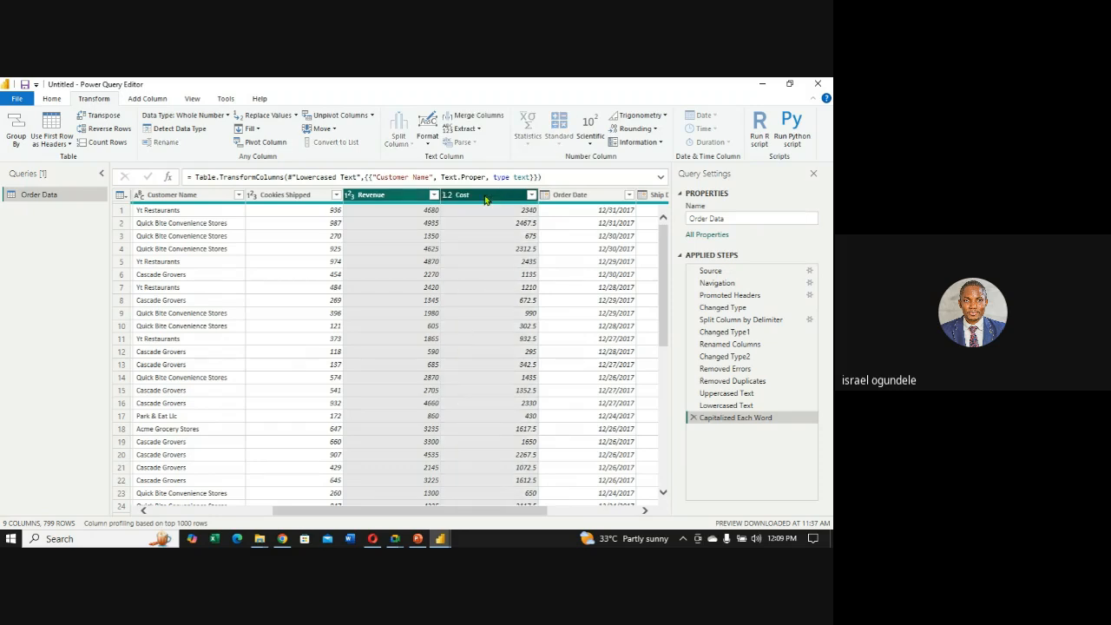
{"action": "left_click", "coordinate": [389, 198]}
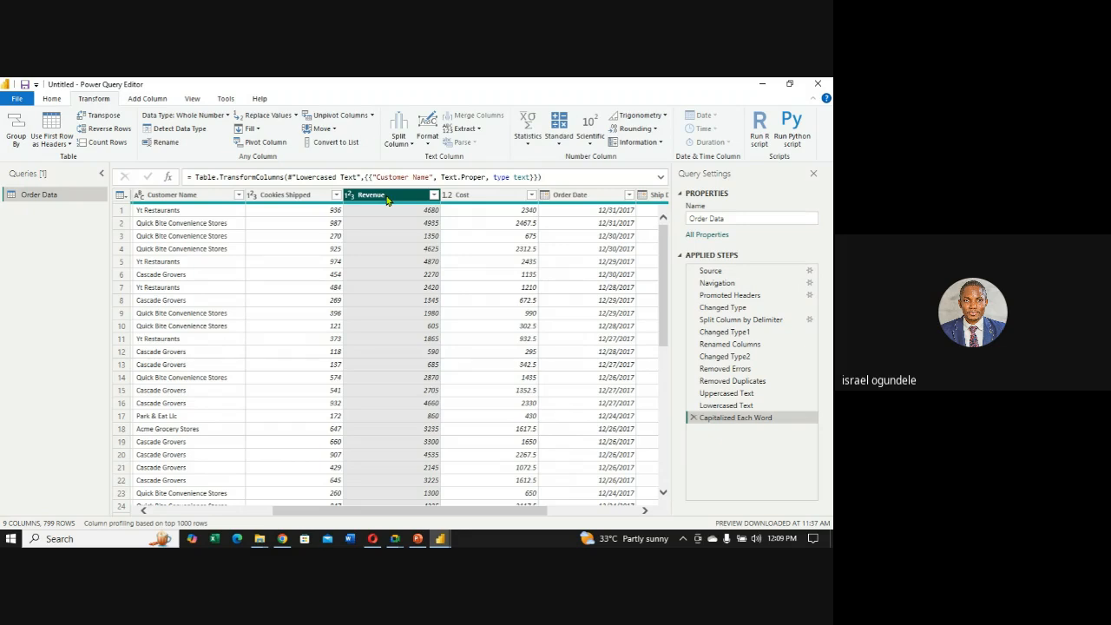
{"action": "left_click", "coordinate": [477, 200], "text": "ctrl"}
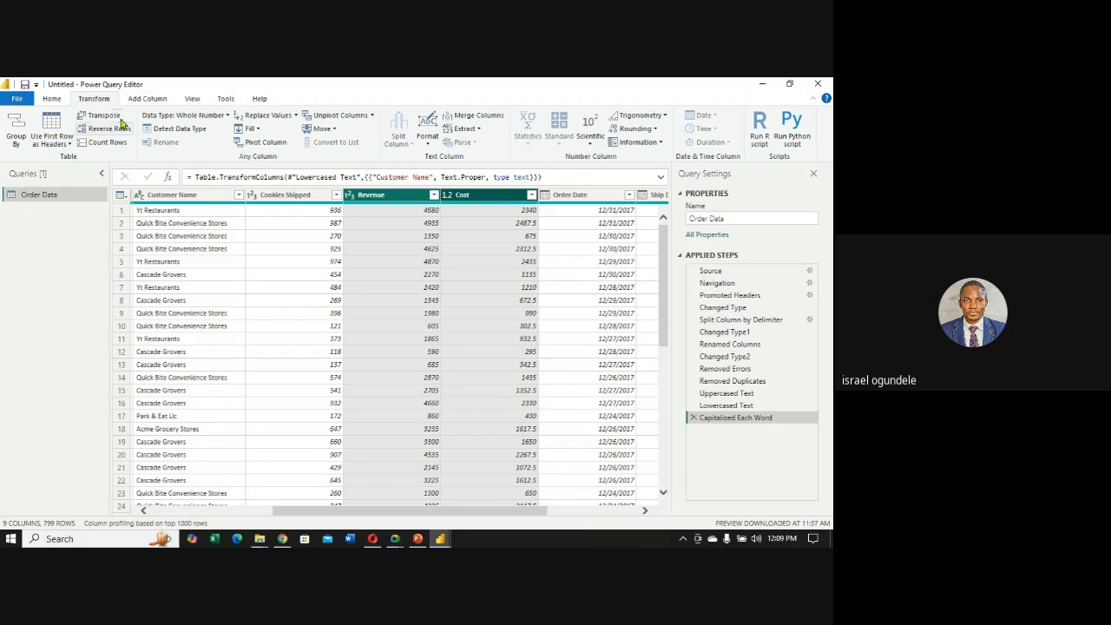
{"action": "left_click", "coordinate": [151, 101]}
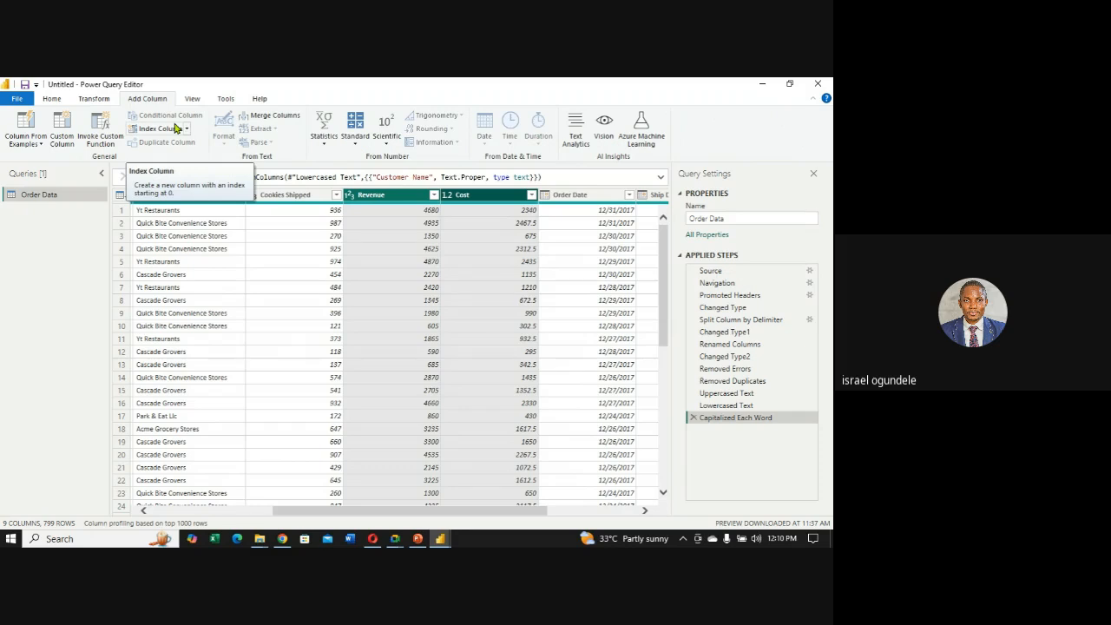
{"action": "left_click", "coordinate": [356, 147]}
{"action": "left_click", "coordinate": [356, 147]}
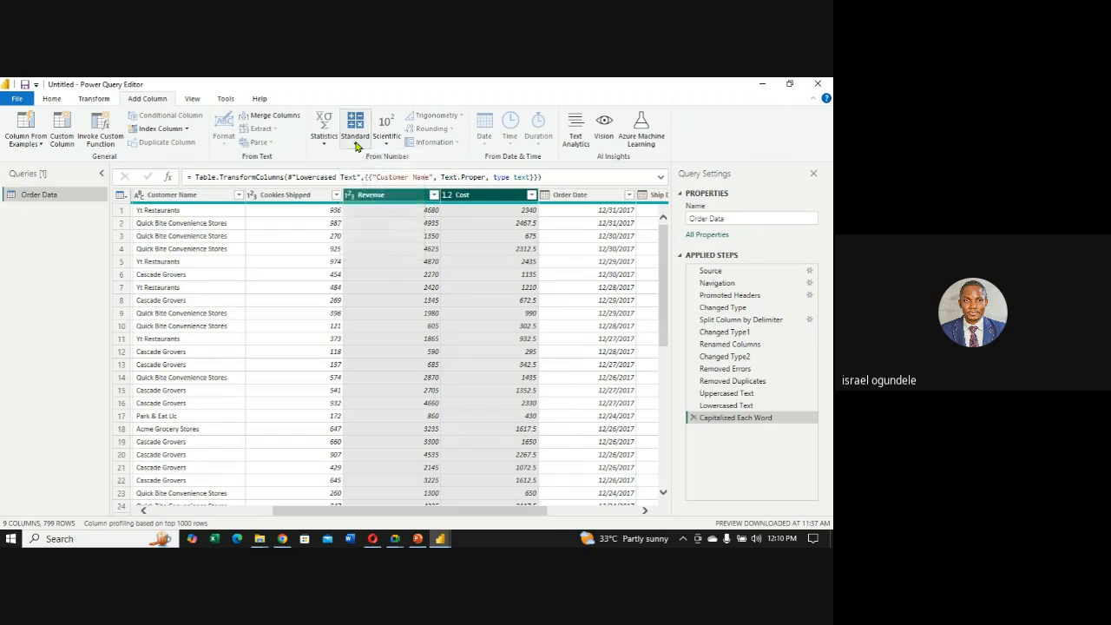
{"action": "left_click", "coordinate": [356, 147]}
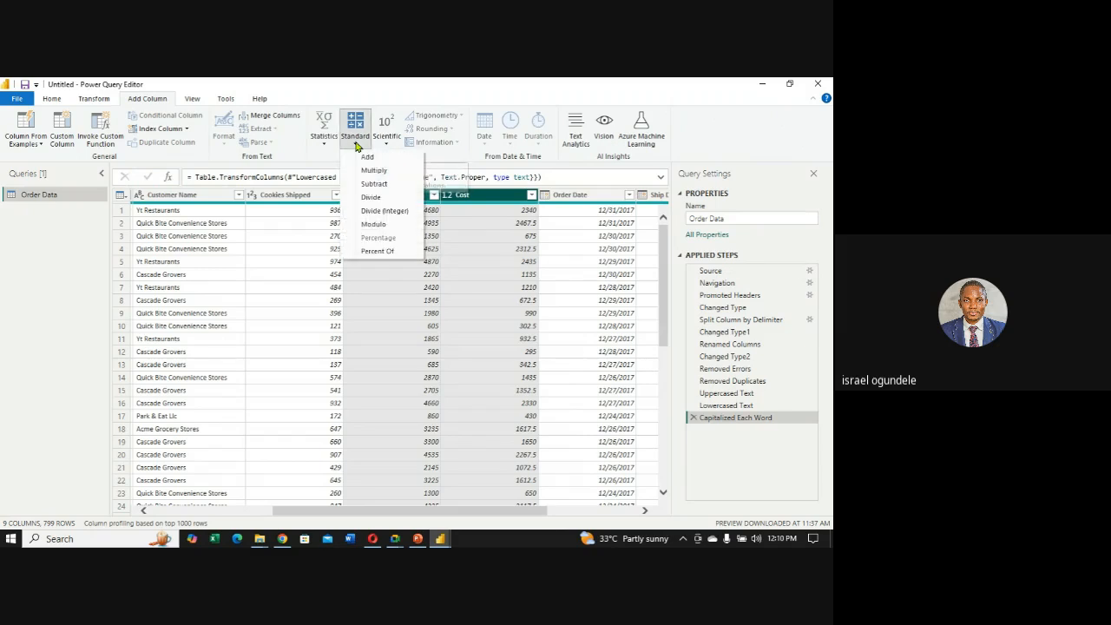
{"action": "left_click", "coordinate": [365, 187]}
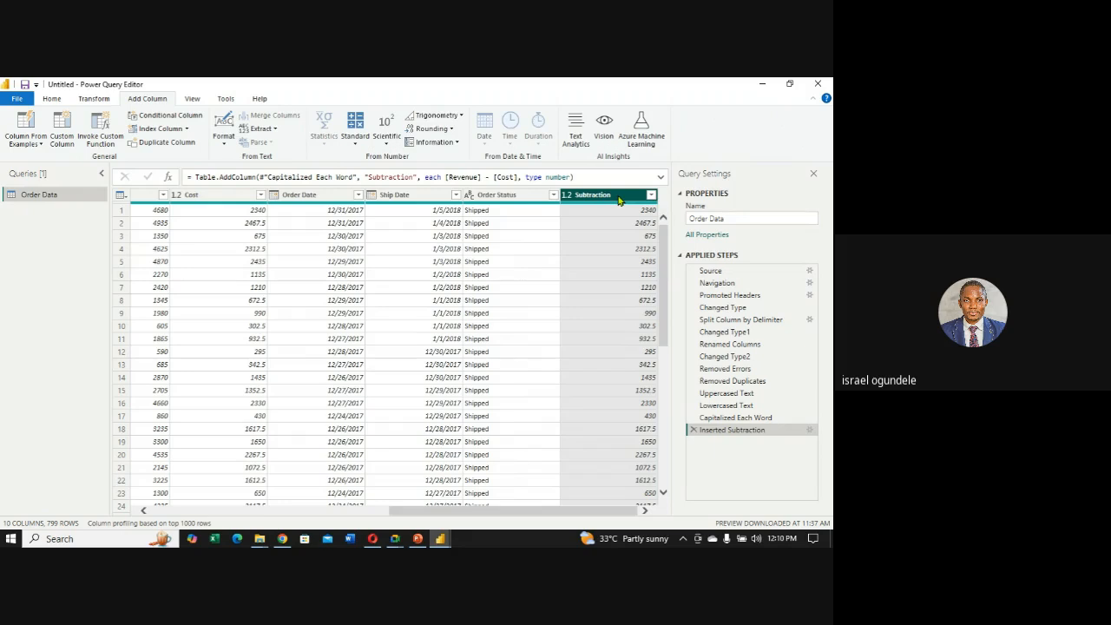
Rename the new column of Revenue minus Cost as Profit.
{"action": "right_click", "coordinate": [619, 200]}
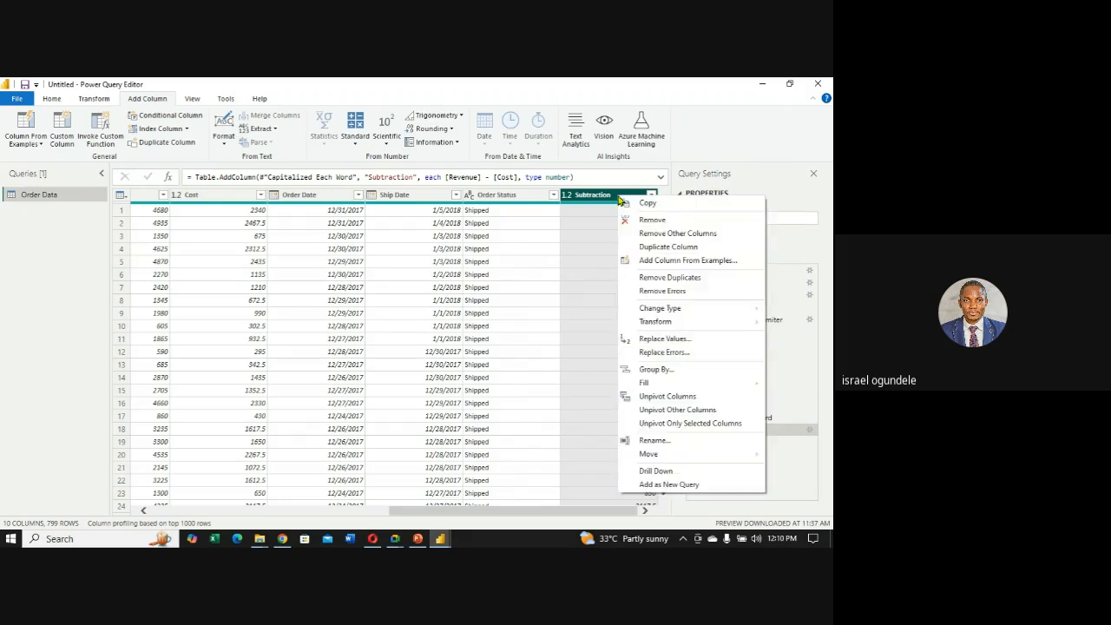
{"action": "left_click", "coordinate": [653, 441]}
{"action": "type", "text": "pROFIT"}
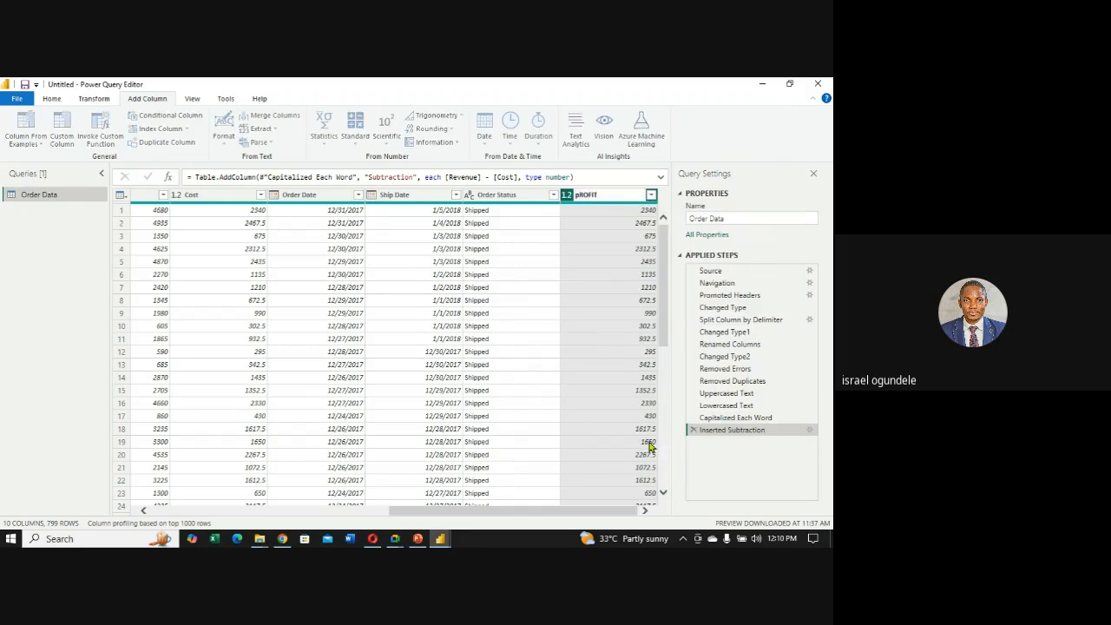
{"action": "key", "text": "BackSpace"}
{"action": "key", "text": "BackSpace"}
{"action": "key", "text": "BackSpace"}
{"action": "key", "text": "BackSpace"}
{"action": "key", "text": "BackSpace"}
{"action": "key", "text": "BackSpace"}
{"action": "type", "text": "Profit"}
{"action": "key", "text": "Return"}
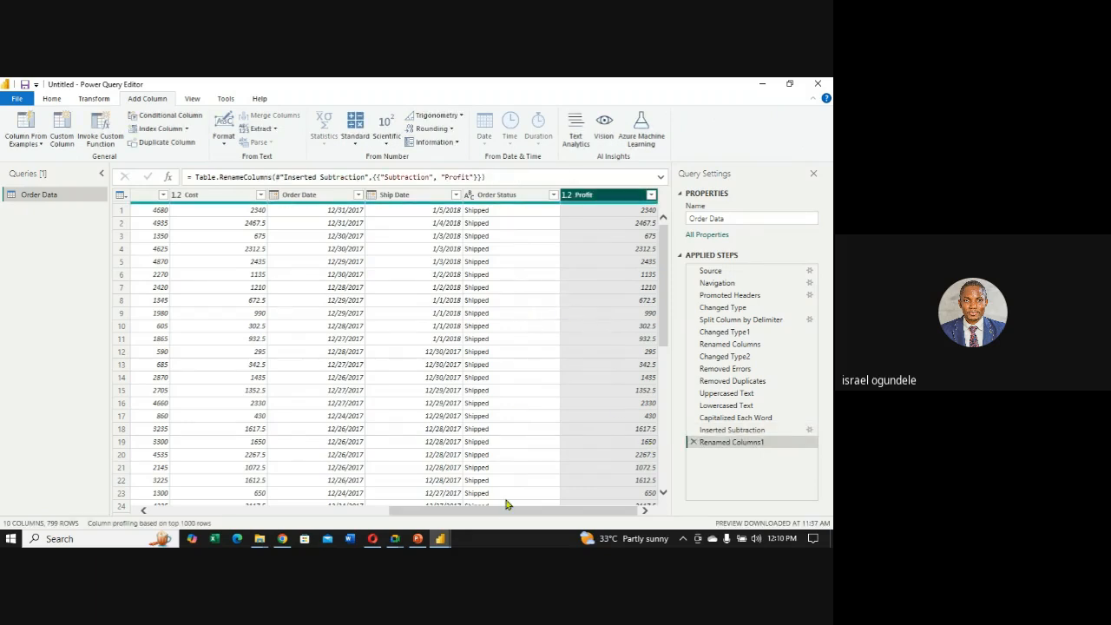
Try adding a column that subtracts Ship Date from Order Date in days, and delete that step.
{"action": "left_click_drag", "start_coordinate": [501, 511], "coordinate": [551, 498]}
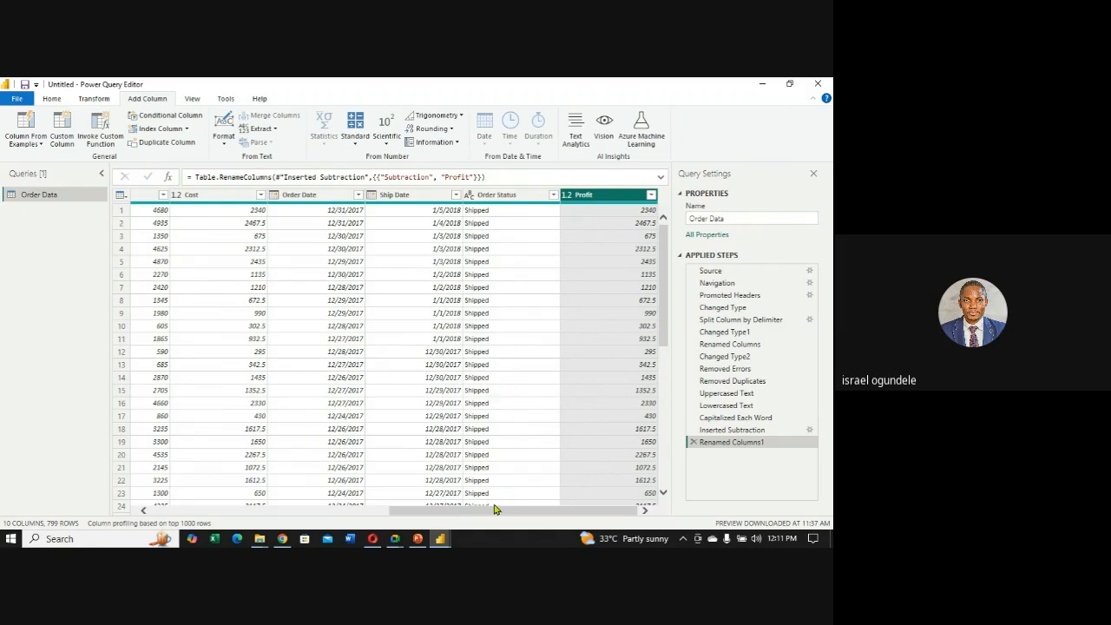
{"action": "mouse_move", "coordinate": [493, 513]}
{"action": "left_mouse_down"}
{"action": "mouse_move", "coordinate": [273, 518]}
{"action": "mouse_move", "coordinate": [404, 494]}
{"action": "mouse_move", "coordinate": [501, 493]}
{"action": "left_mouse_up"}
{"action": "left_click", "coordinate": [307, 197]}
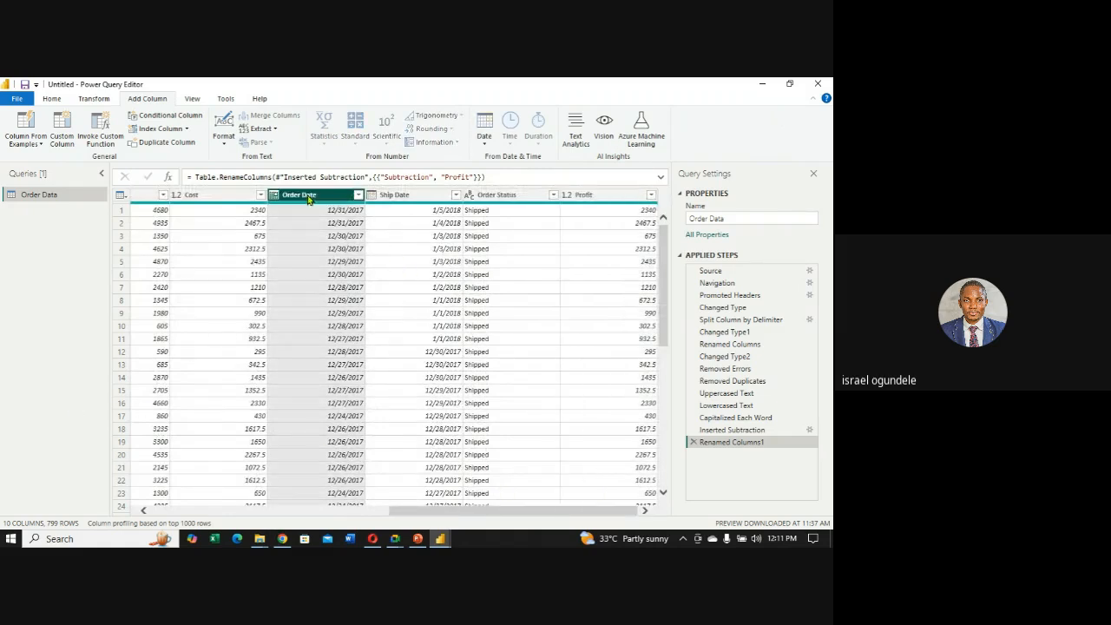
{"action": "left_click", "coordinate": [414, 196]}
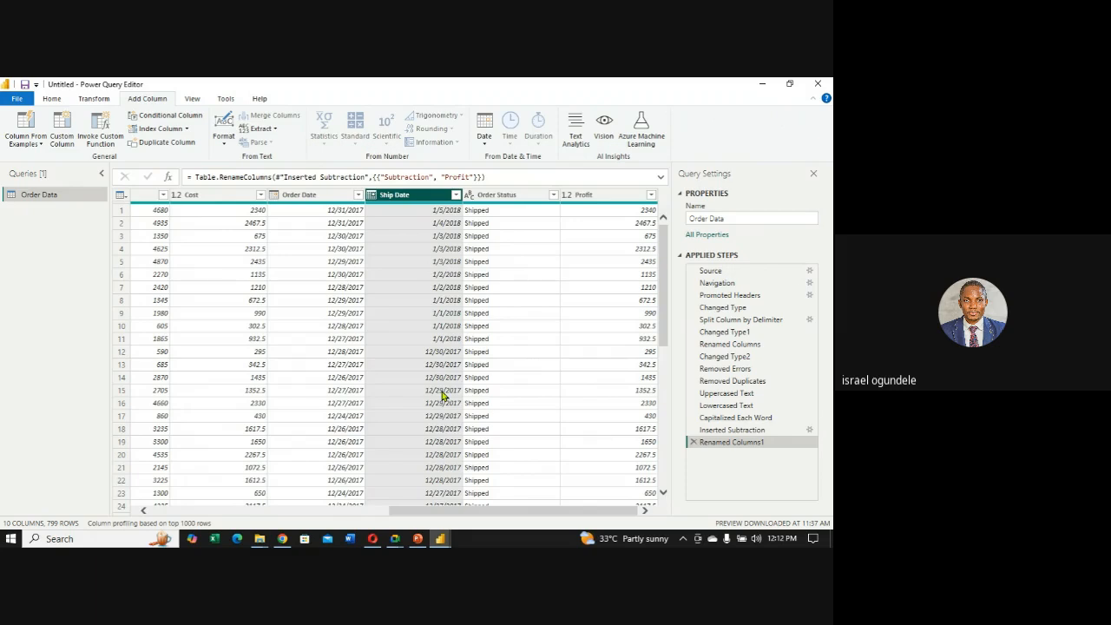
{"action": "left_click", "coordinate": [318, 196]}
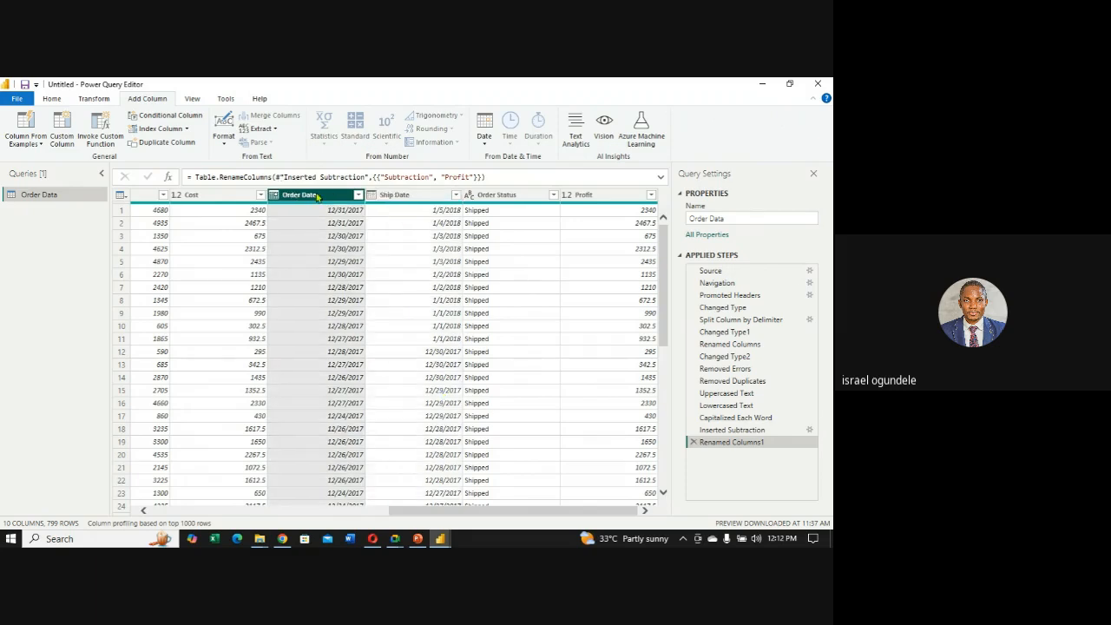
{"action": "left_click", "coordinate": [413, 200], "text": "ctrl"}
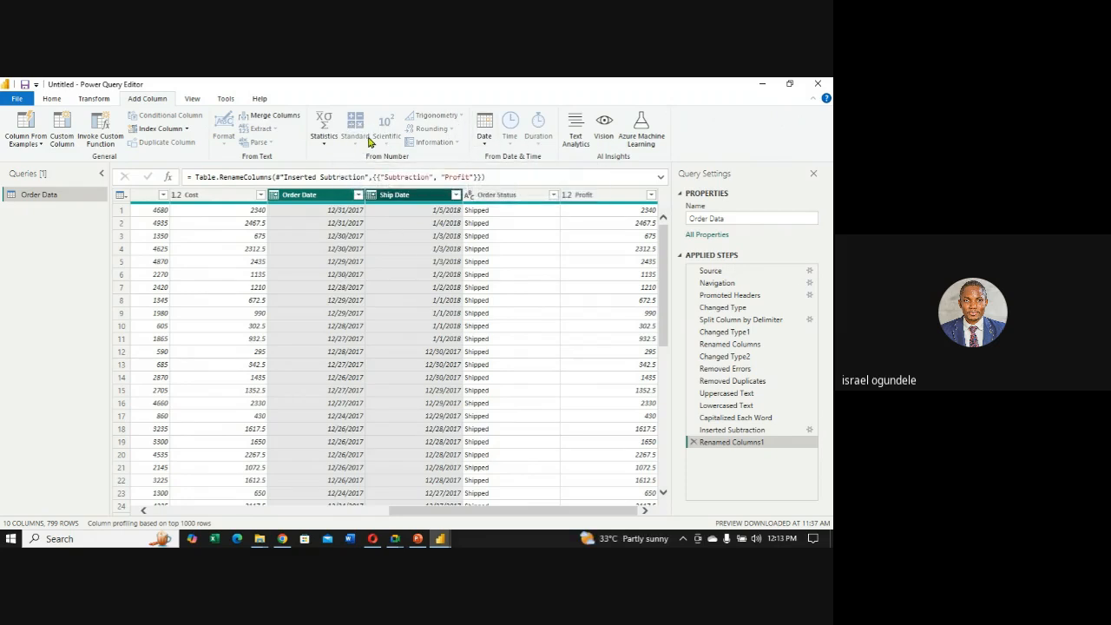
{"action": "left_click", "coordinate": [485, 143]}
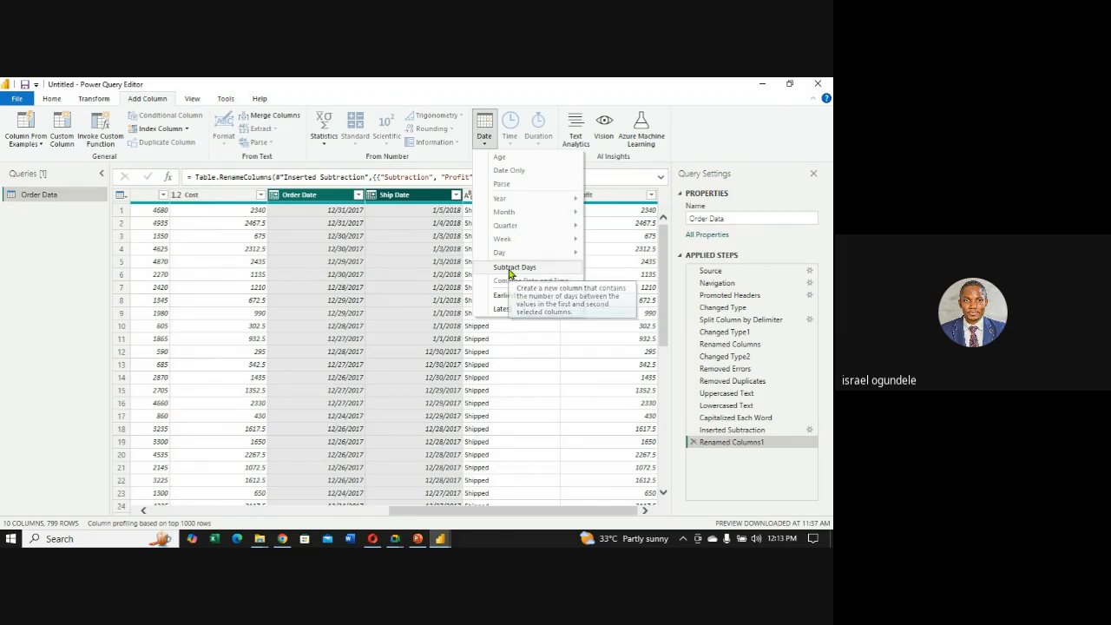
{"action": "left_click", "coordinate": [510, 269]}
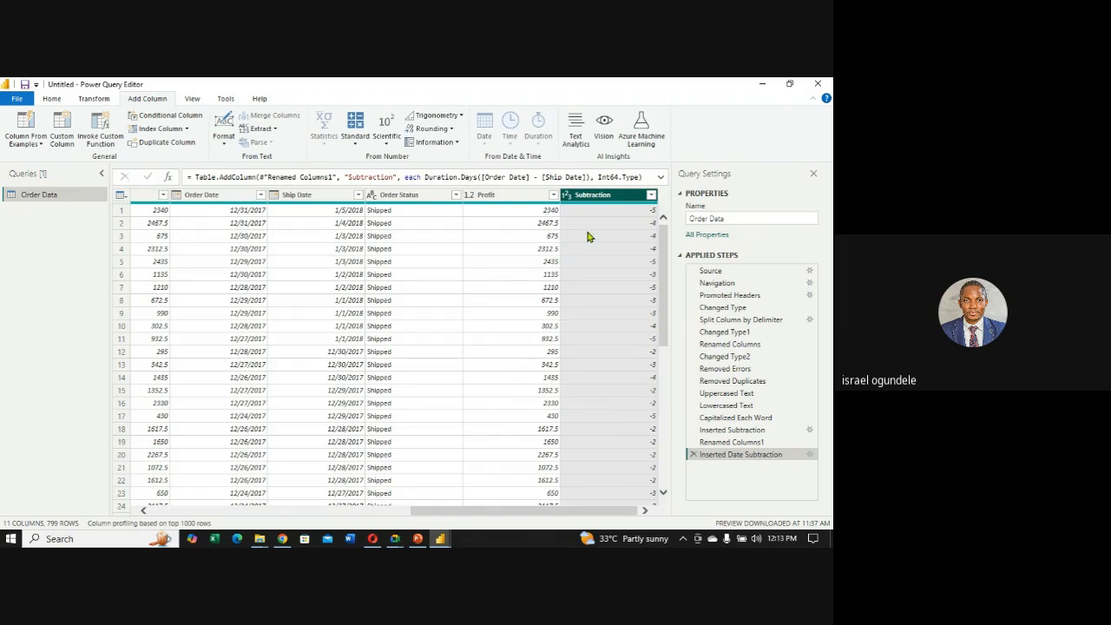
{"action": "left_click", "coordinate": [693, 455]}
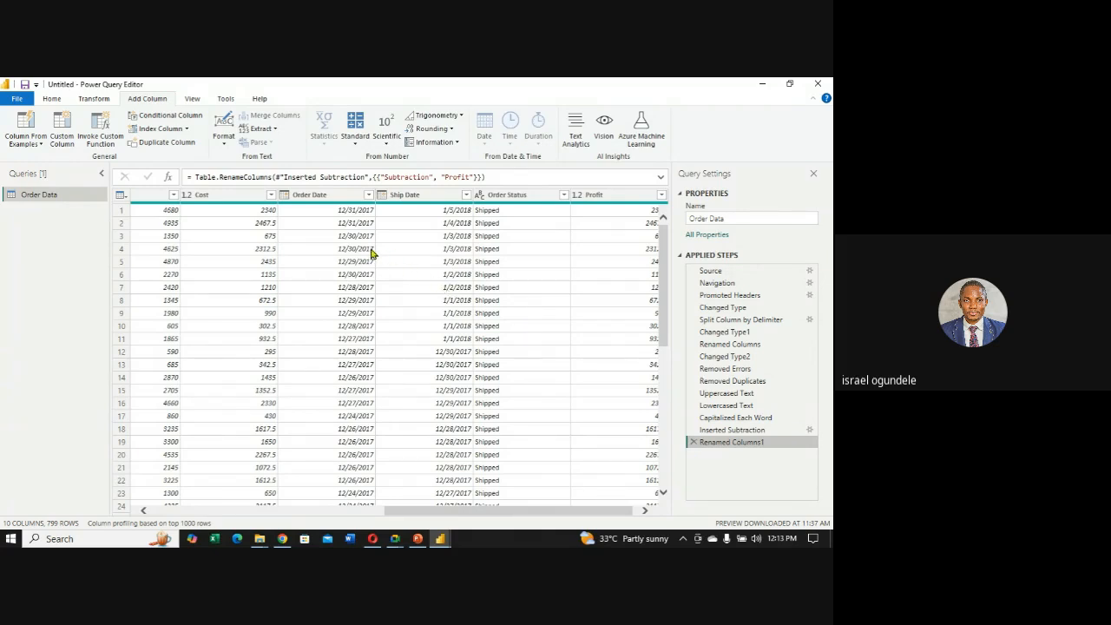
Add a new column that subtracts Order Date from Ship Date in days for every row.
{"action": "left_click", "coordinate": [425, 202]}
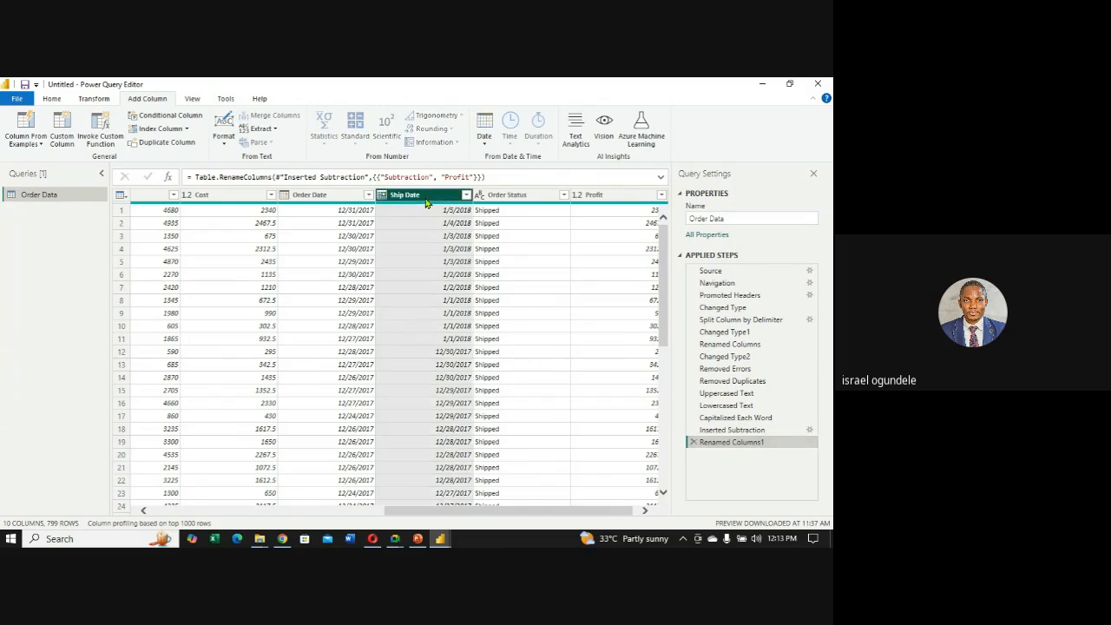
{"action": "left_click", "coordinate": [310, 199], "text": "ctrl"}
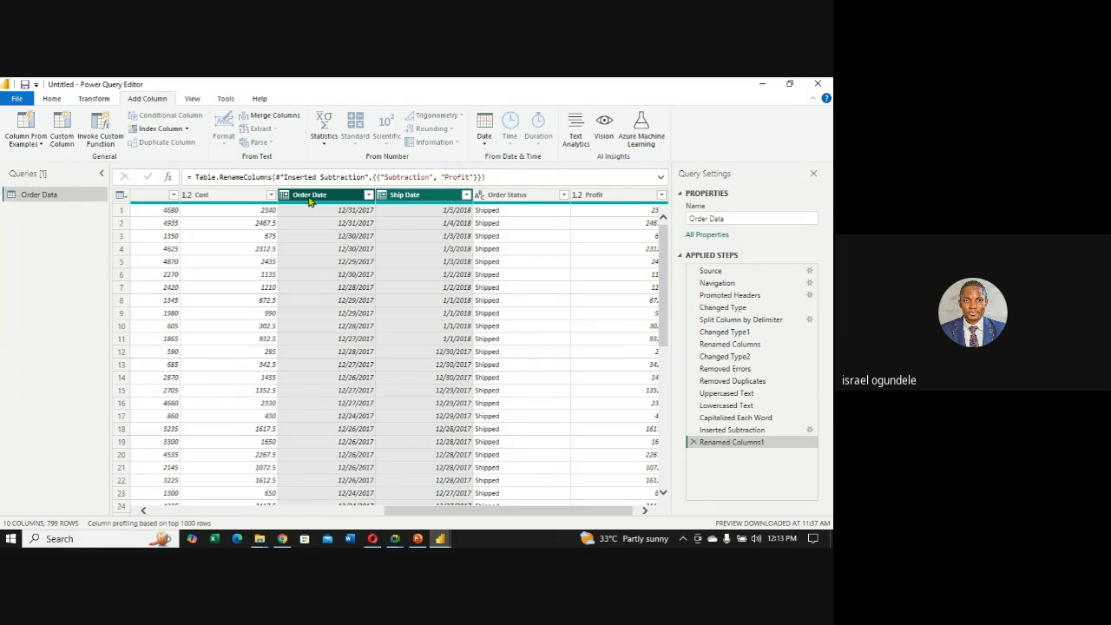
{"action": "left_click", "coordinate": [485, 144]}
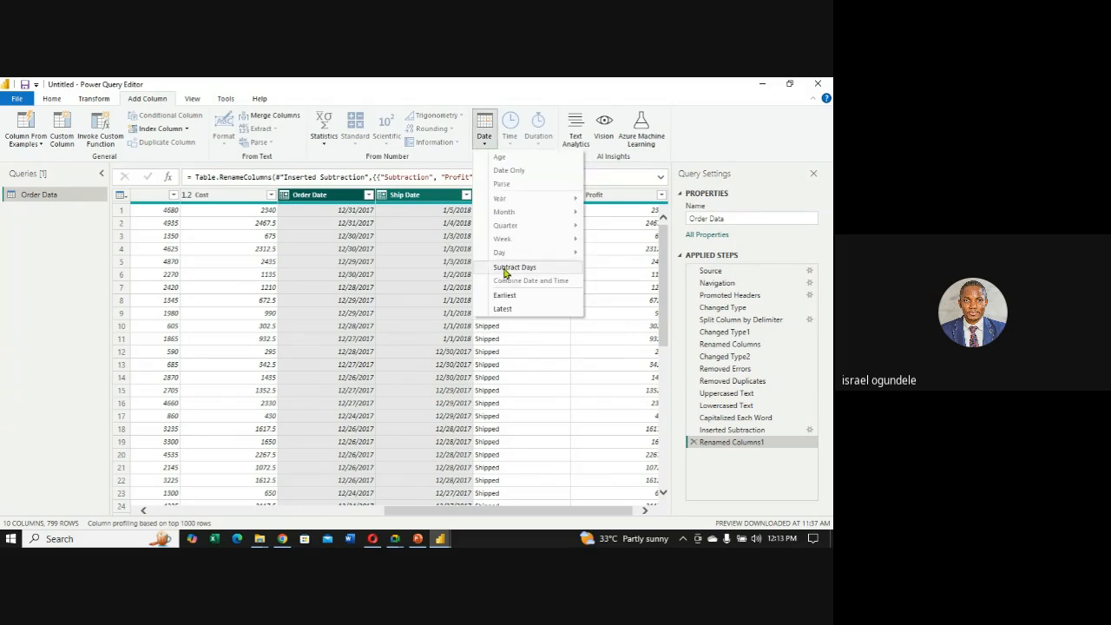
{"action": "left_click", "coordinate": [506, 267]}
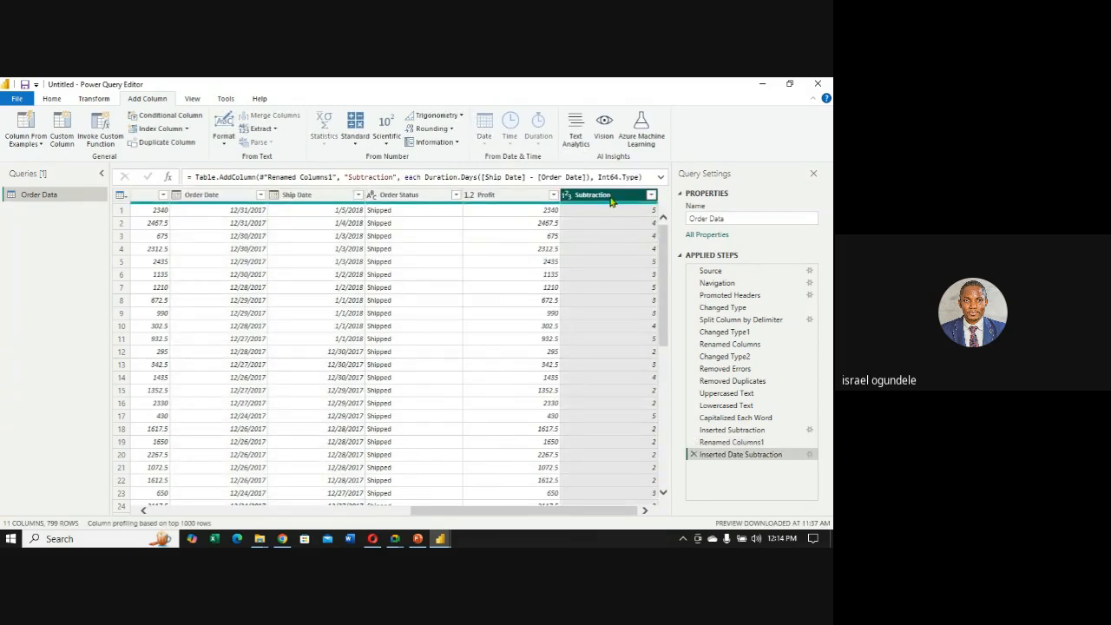
Rename the new column of days between Order Date and Ship Date as Response days.
{"action": "right_click", "coordinate": [611, 200]}
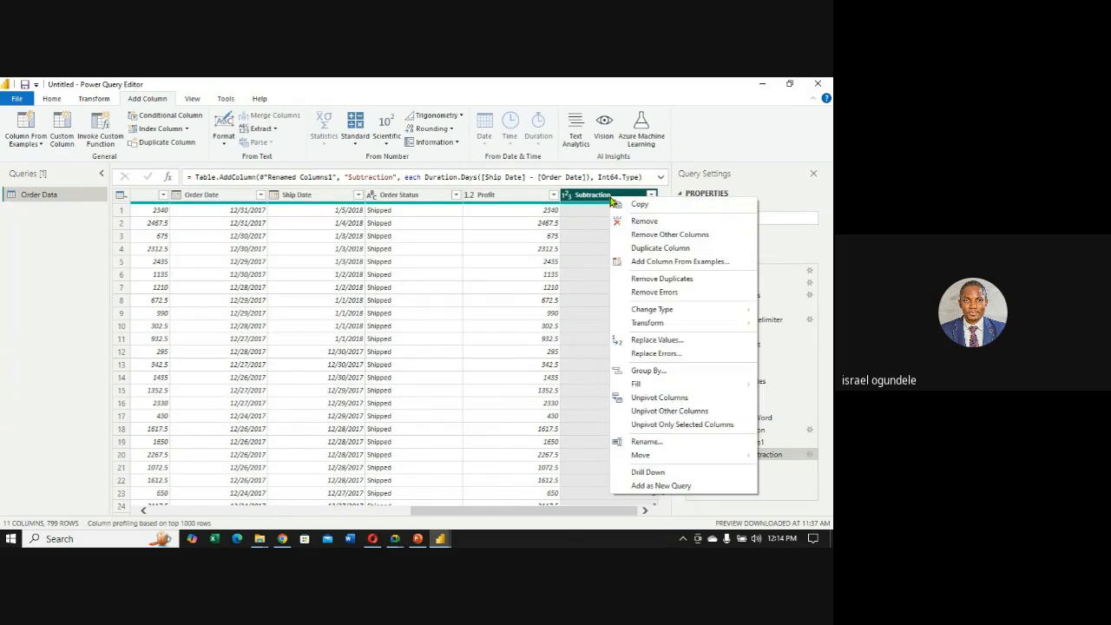
{"action": "left_click", "coordinate": [647, 443]}
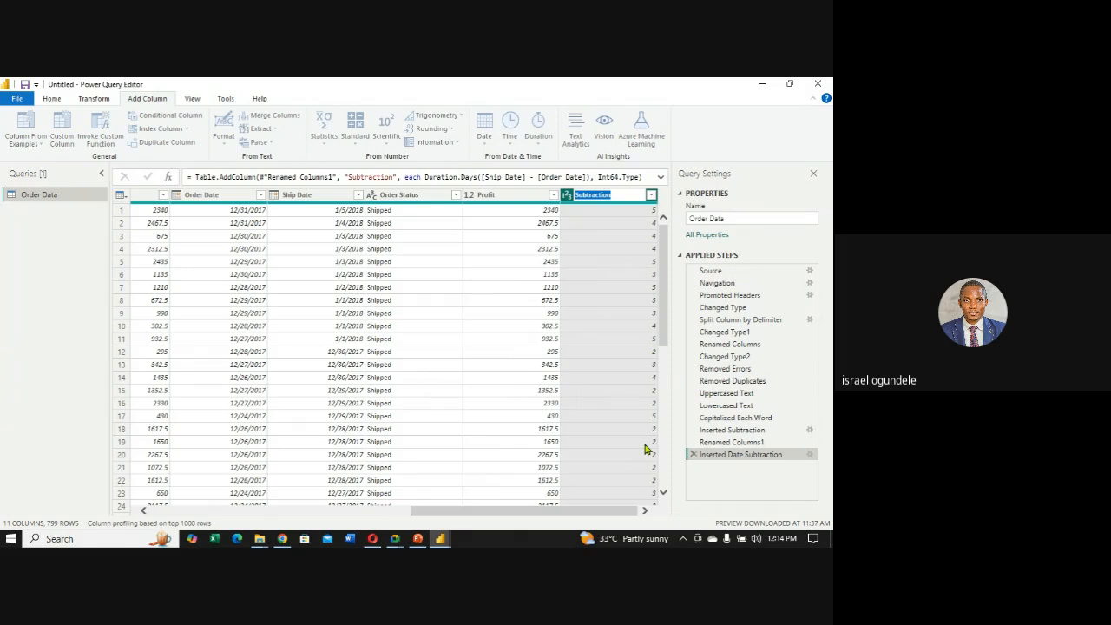
{"action": "type", "text": "D"}
{"action": "type", "text": "ays"}
{"action": "type", "text": " cover"}
{"action": "type", "text": "ed"}
{"action": "key", "text": "BackSpace"}
{"action": "key", "text": "BackSpace"}
{"action": "key", "text": "BackSpace"}
{"action": "key", "text": "BackSpace"}
{"action": "key", "text": "BackSpace"}
{"action": "key", "text": "BackSpace"}
{"action": "key", "text": "BackSpace"}
{"action": "key", "text": "BackSpace"}
{"action": "key", "text": "BackSpace"}
{"action": "key", "text": "BackSpace"}
{"action": "key", "text": "BackSpace"}
{"action": "key", "text": "BackSpace"}
{"action": "type", "text": "Response T"}
{"action": "key", "text": "BackSpace"}
{"action": "key", "text": "BackSpace"}
{"action": "type", "text": "tim"}
{"action": "key", "text": "BackSpace"}
{"action": "key", "text": "BackSpace"}
{"action": "key", "text": "BackSpace"}
{"action": "key", "text": "BackSpace"}
{"action": "type", "text": "day"}
{"action": "key", "text": "BackSpace"}
{"action": "key", "text": "BackSpace"}
{"action": "key", "text": "BackSpace"}
{"action": "type", "text": "datys"}
{"action": "key", "text": "Return"}
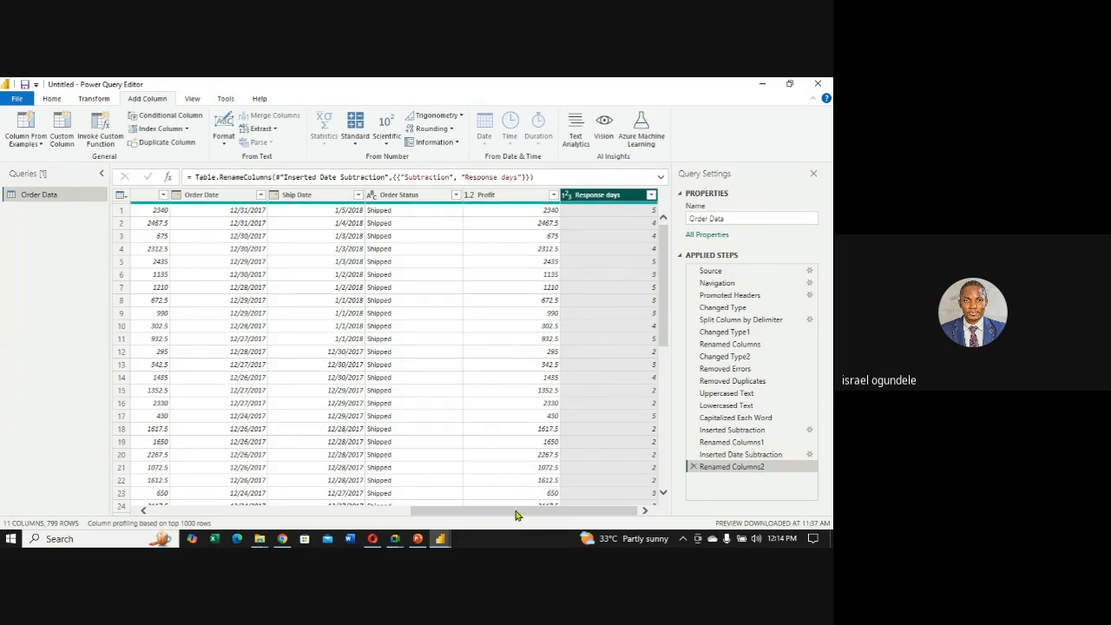
{"action": "left_click_drag", "start_coordinate": [516, 515], "coordinate": [550, 446]}
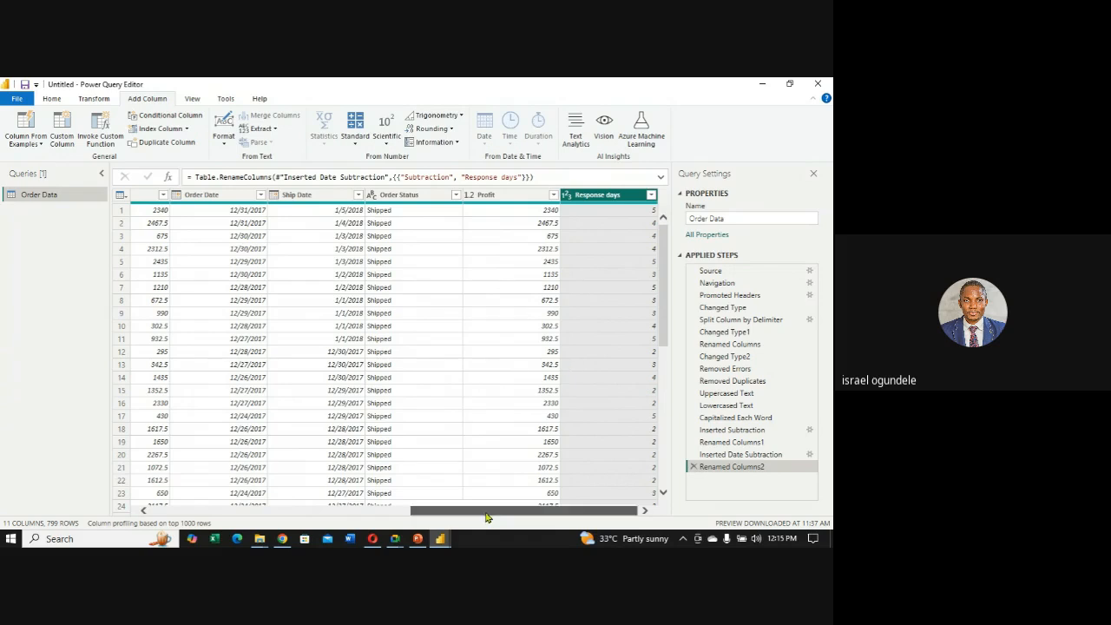
{"action": "left_click_drag", "start_coordinate": [486, 512], "coordinate": [513, 521]}
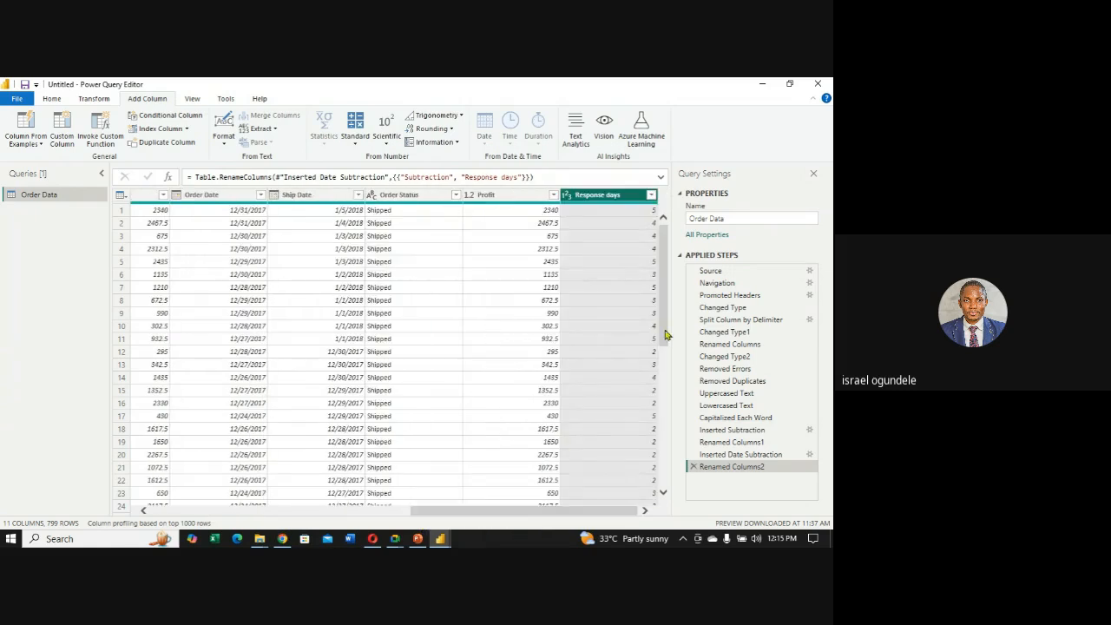
{"action": "left_click_drag", "start_coordinate": [666, 324], "coordinate": [666, 429]}
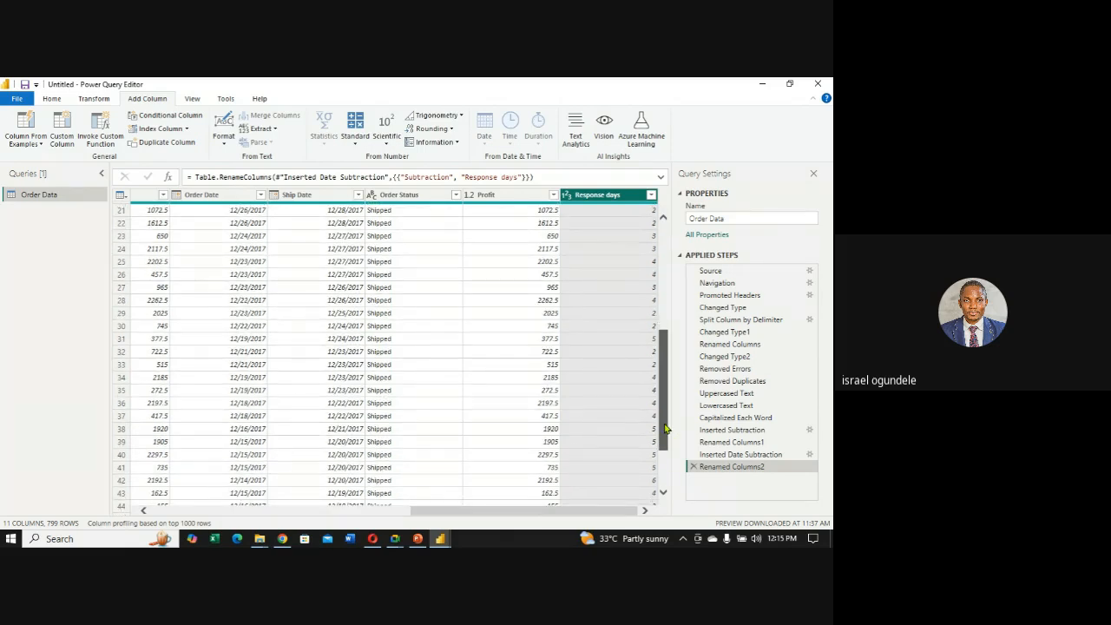
{"action": "scroll", "coordinate": [666, 429], "scroll_direction": "up", "scroll_amount": 7}
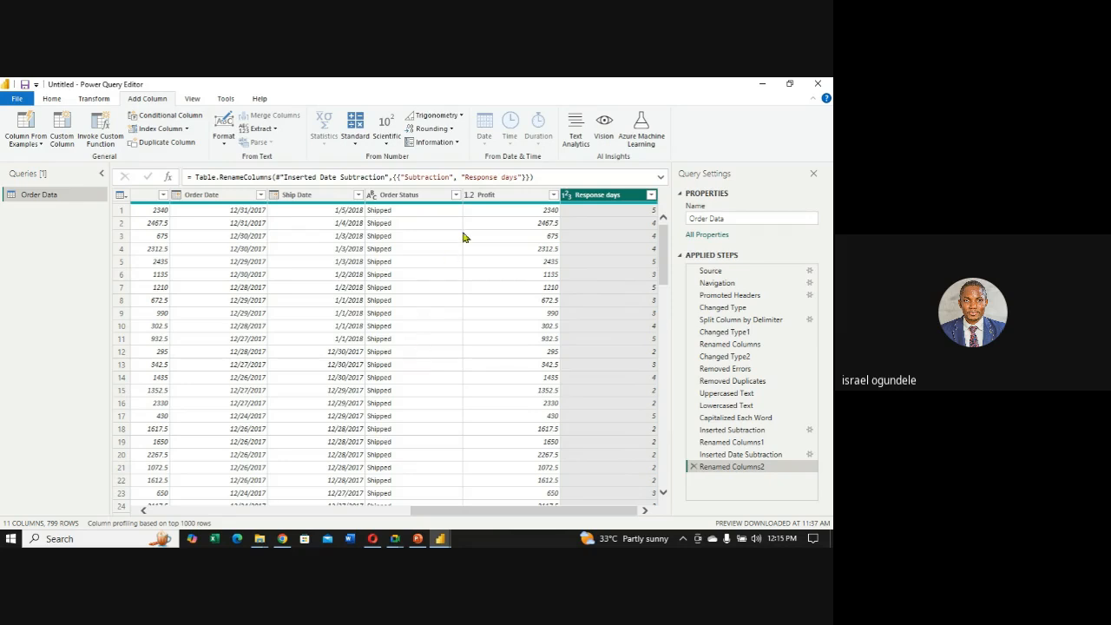
Switch to the Power BI Desktop report window, dismiss the pending changes notice and return to Power Query Editor.
{"action": "left_click", "coordinate": [440, 539]}
{"action": "left_click", "coordinate": [381, 492]}
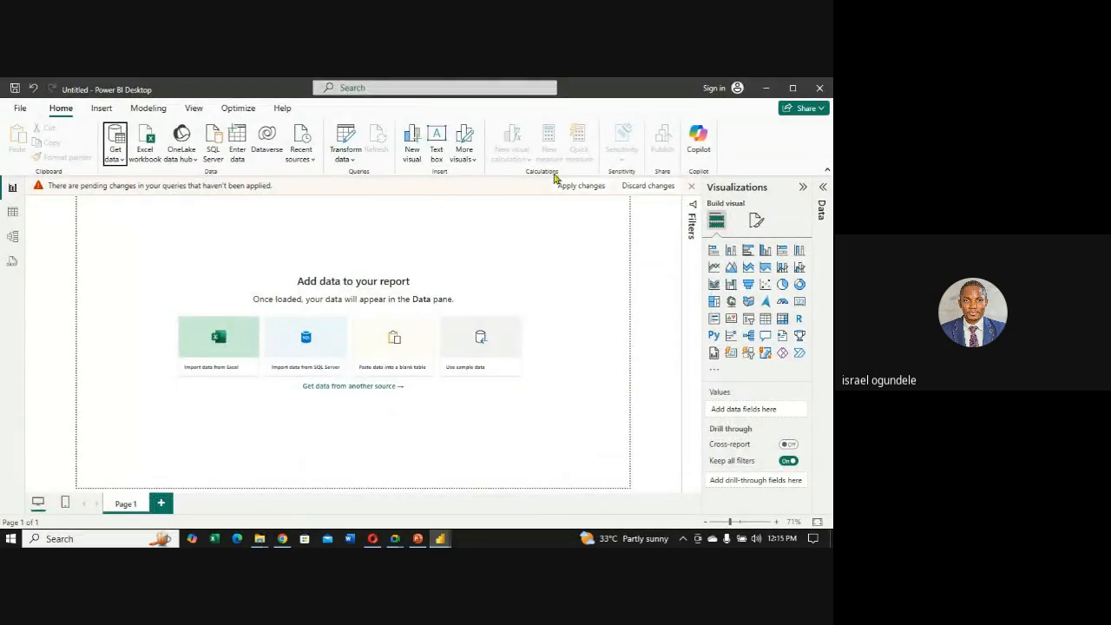
{"action": "left_click", "coordinate": [688, 185]}
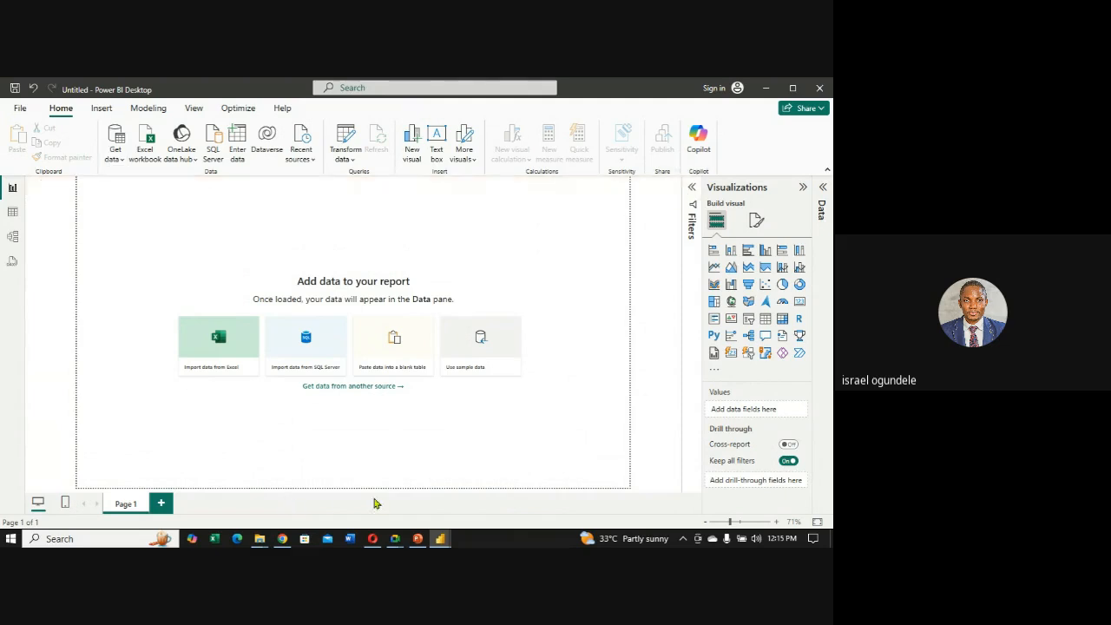
{"action": "mouse_move", "coordinate": [440, 539]}
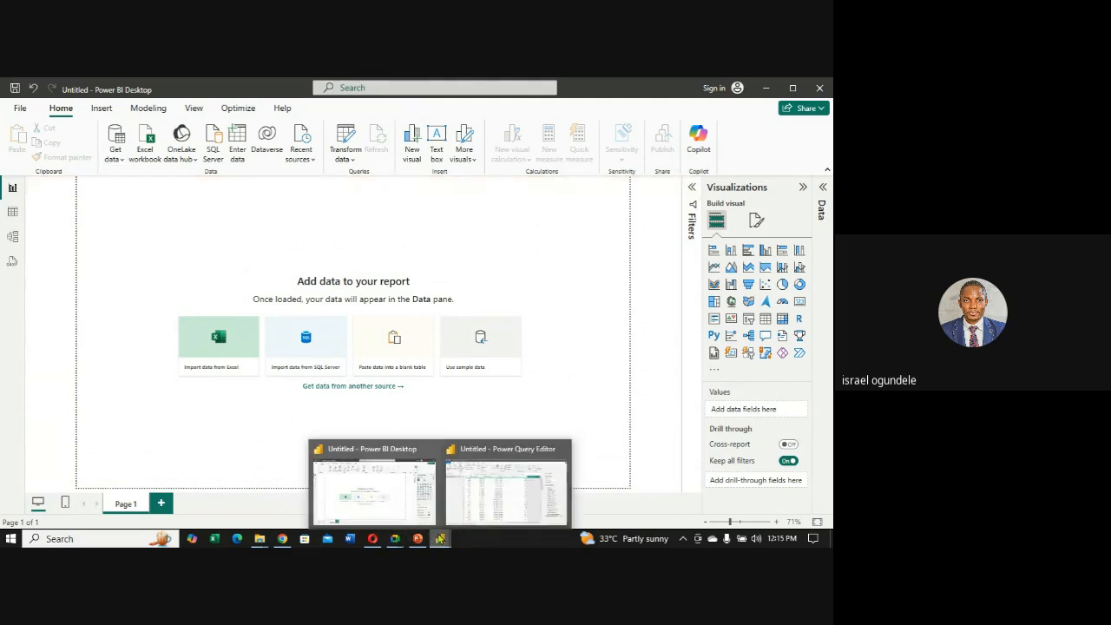
{"action": "left_click", "coordinate": [506, 477]}
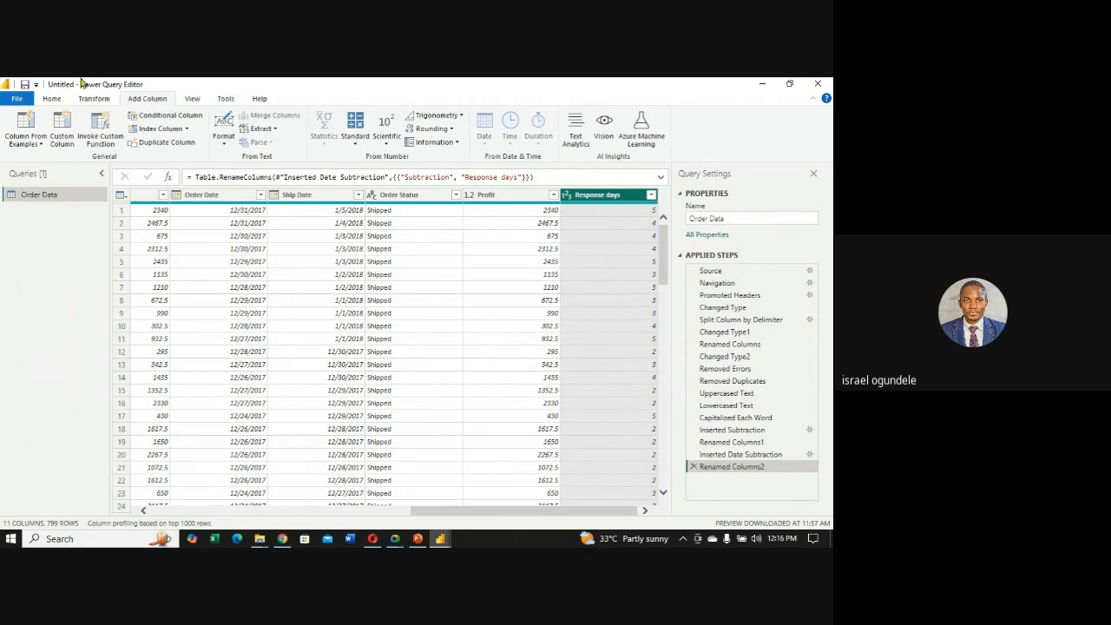
Apply the Order Data query changes to the report and close Power Query Editor.
{"action": "left_click", "coordinate": [51, 99]}
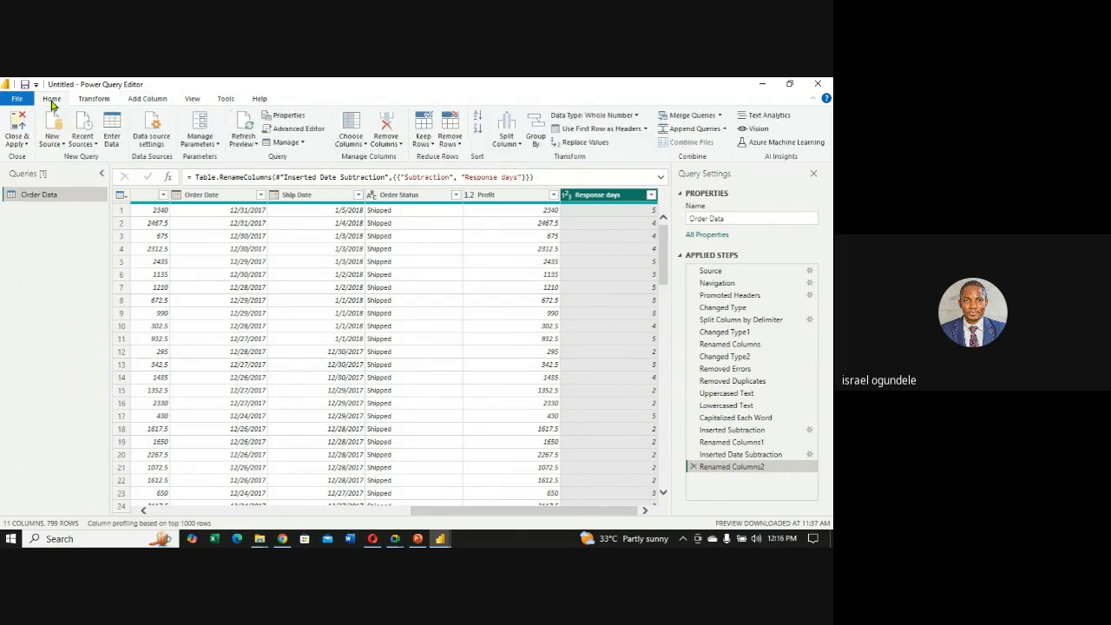
{"action": "left_click", "coordinate": [27, 144]}
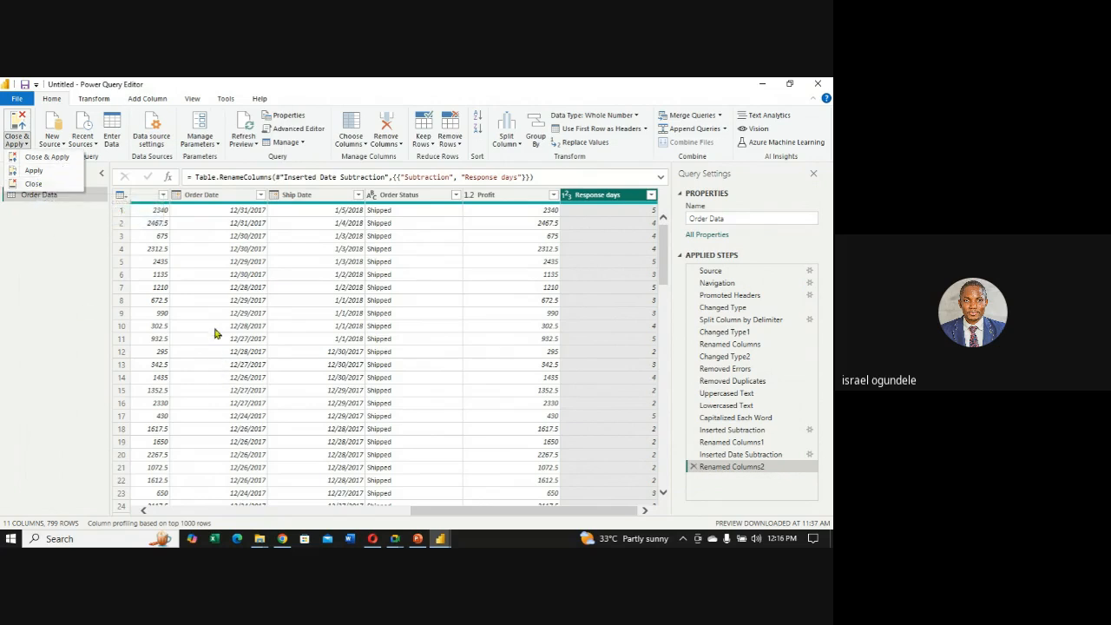
{"action": "left_click", "coordinate": [51, 160]}
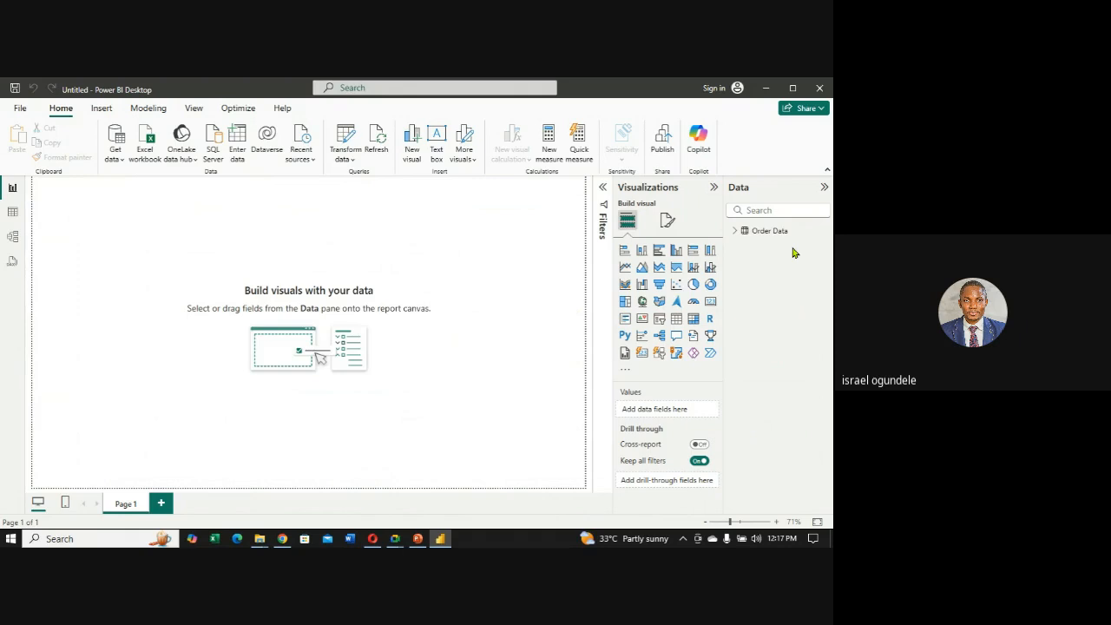
Create a table visual on Page 1 with the Customer Name and Profit fields from Order Data.
{"action": "left_click", "coordinate": [735, 231]}
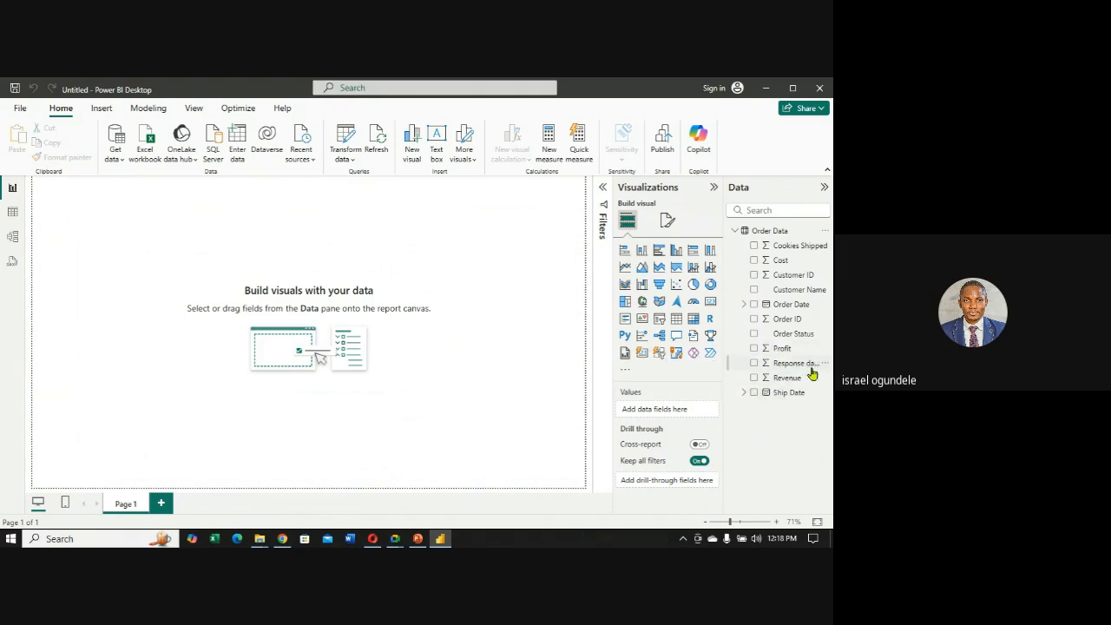
{"action": "left_click", "coordinate": [752, 378]}
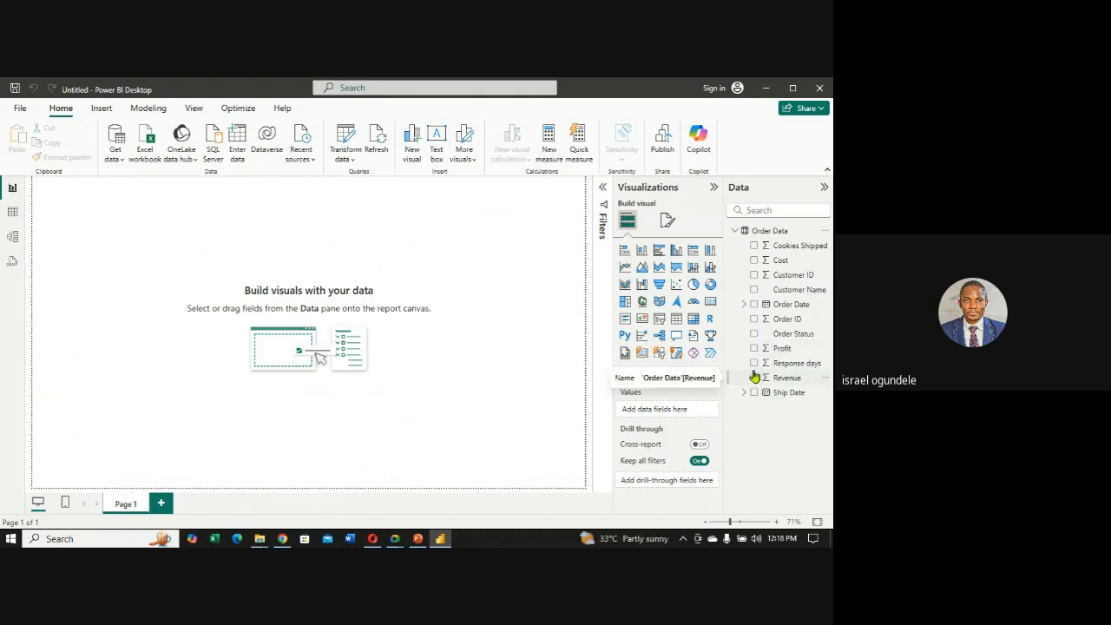
{"action": "left_click", "coordinate": [753, 378]}
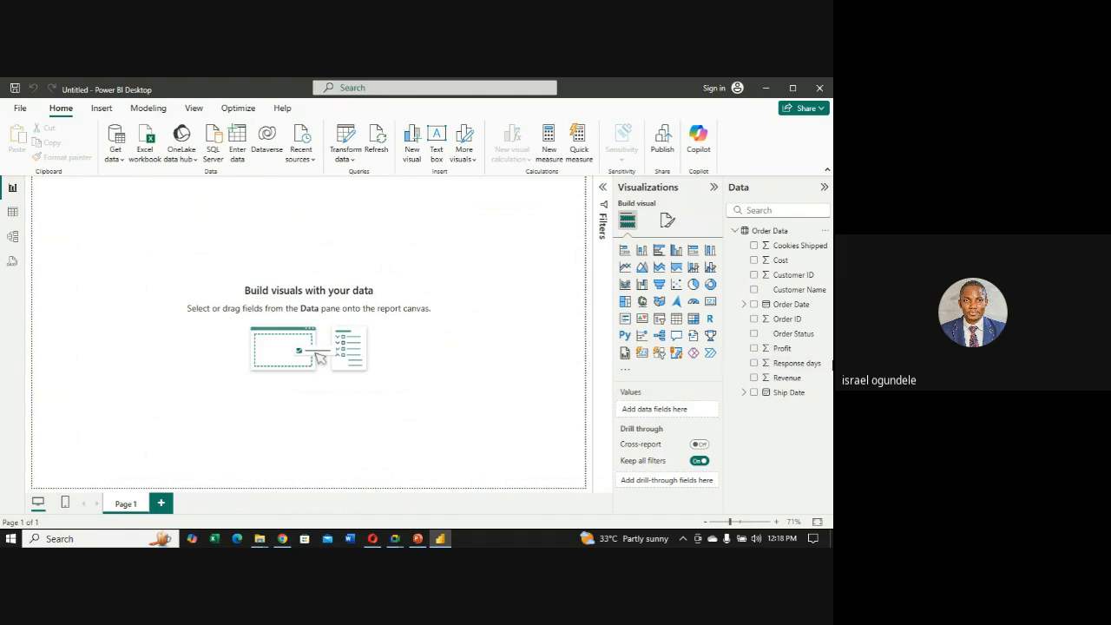
{"action": "left_click", "coordinate": [754, 292]}
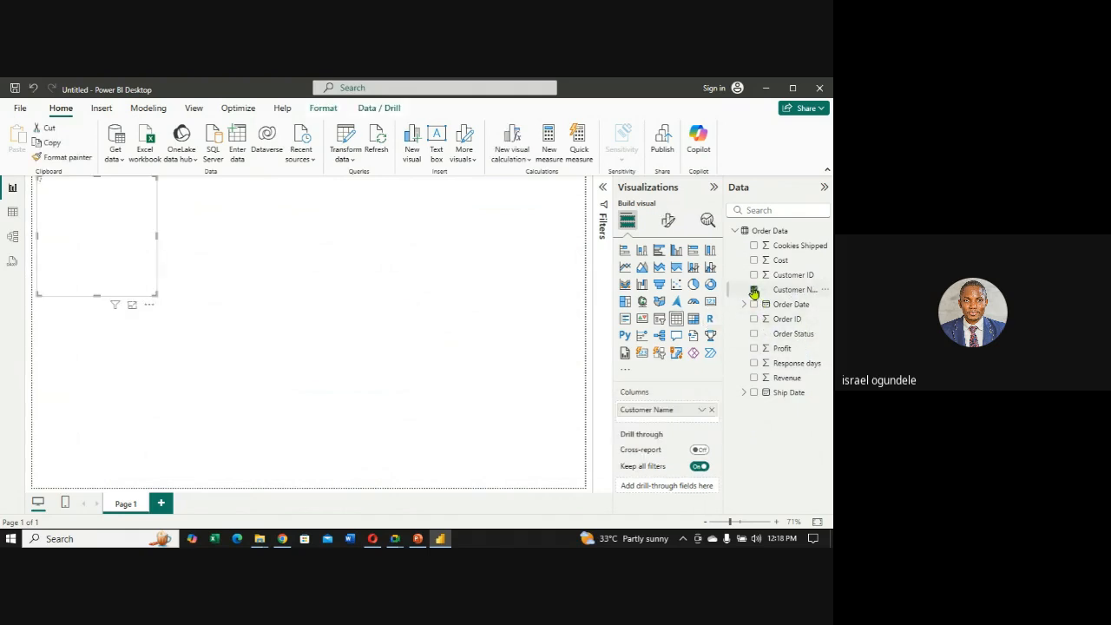
{"action": "left_click", "coordinate": [755, 292]}
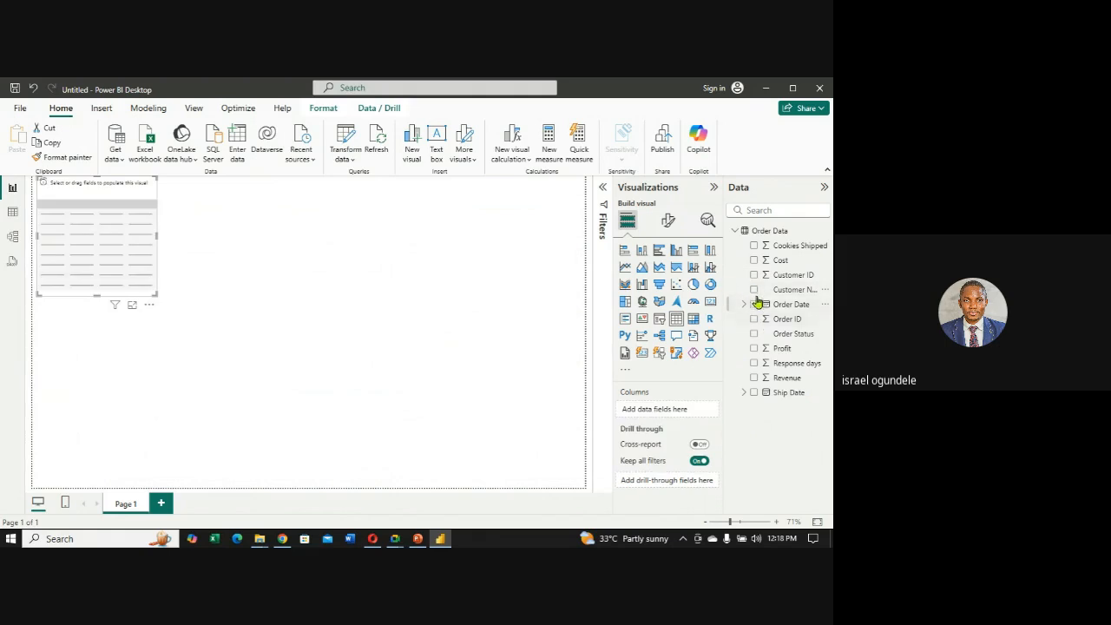
{"action": "left_click", "coordinate": [755, 291]}
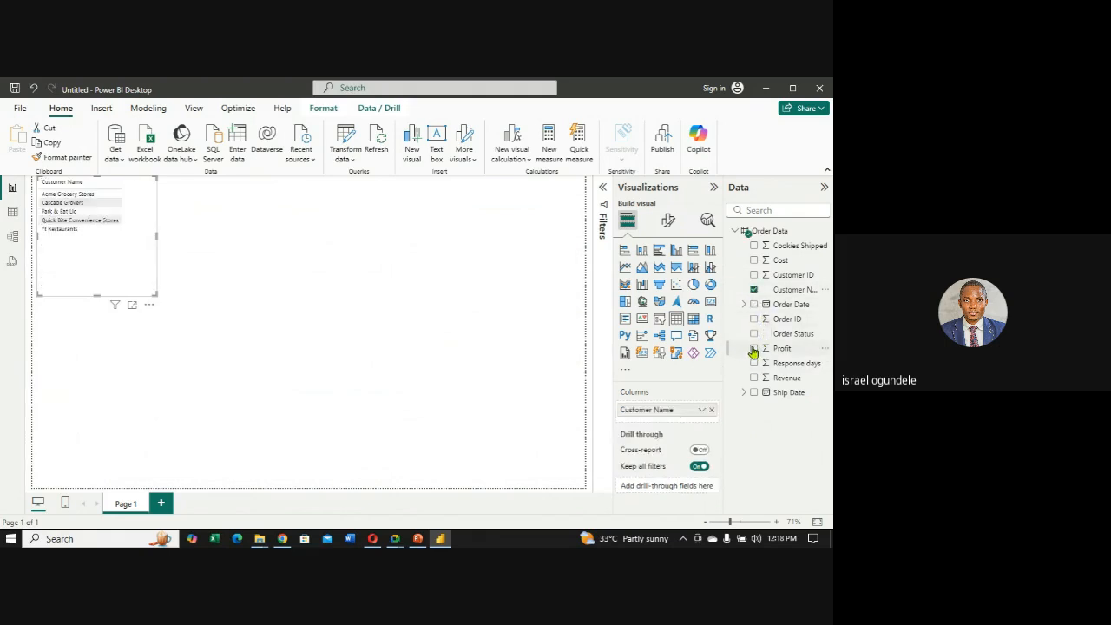
{"action": "left_click", "coordinate": [755, 349]}
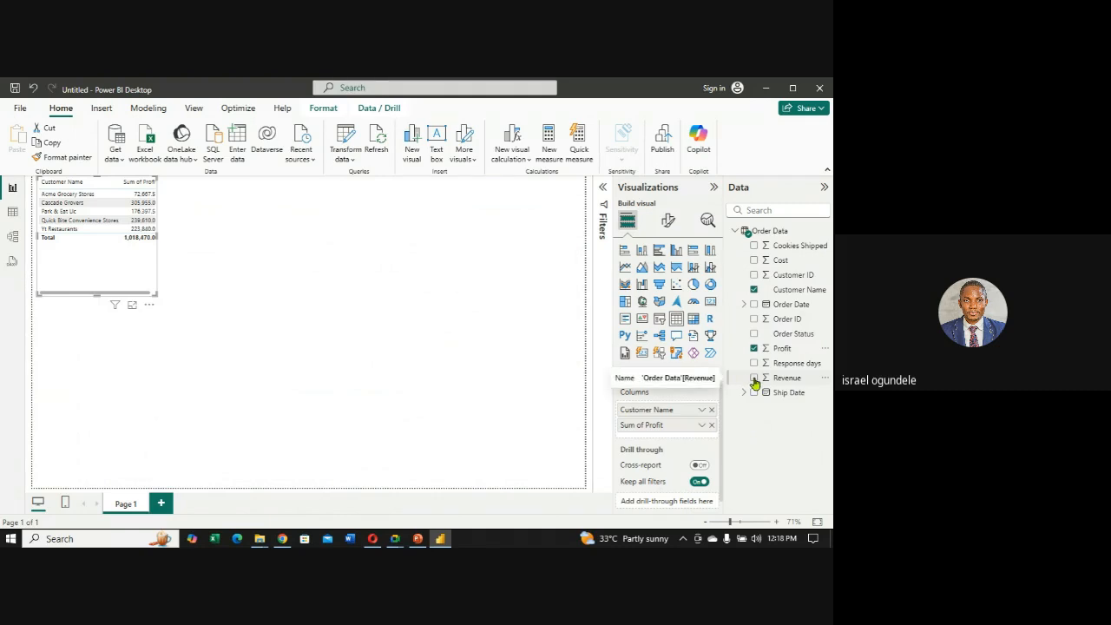
{"action": "left_click", "coordinate": [754, 379]}
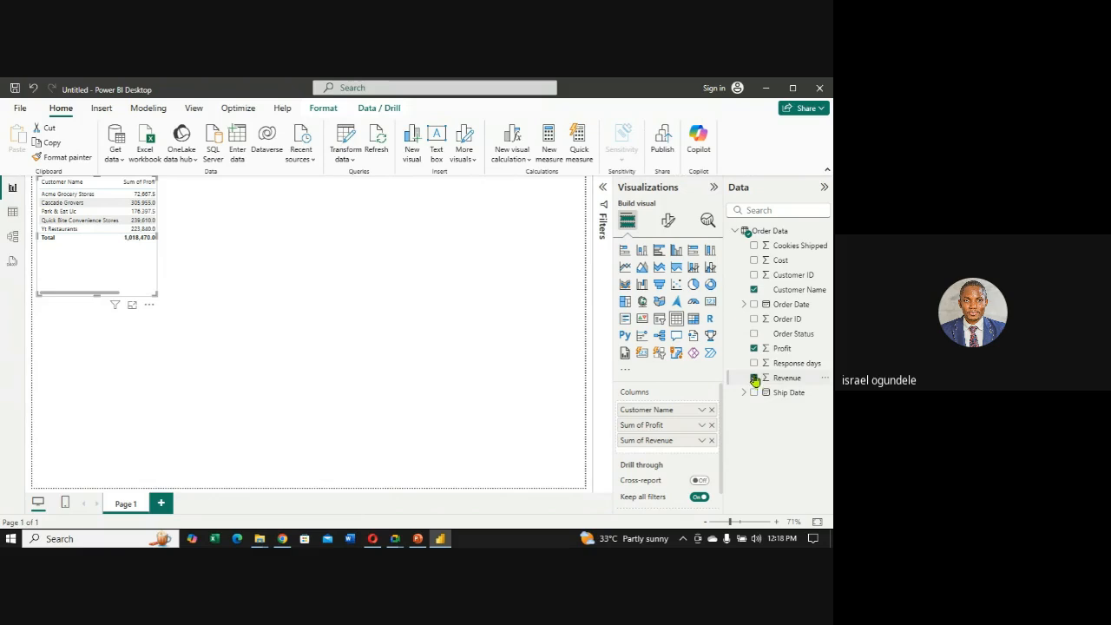
{"action": "left_click", "coordinate": [754, 380]}
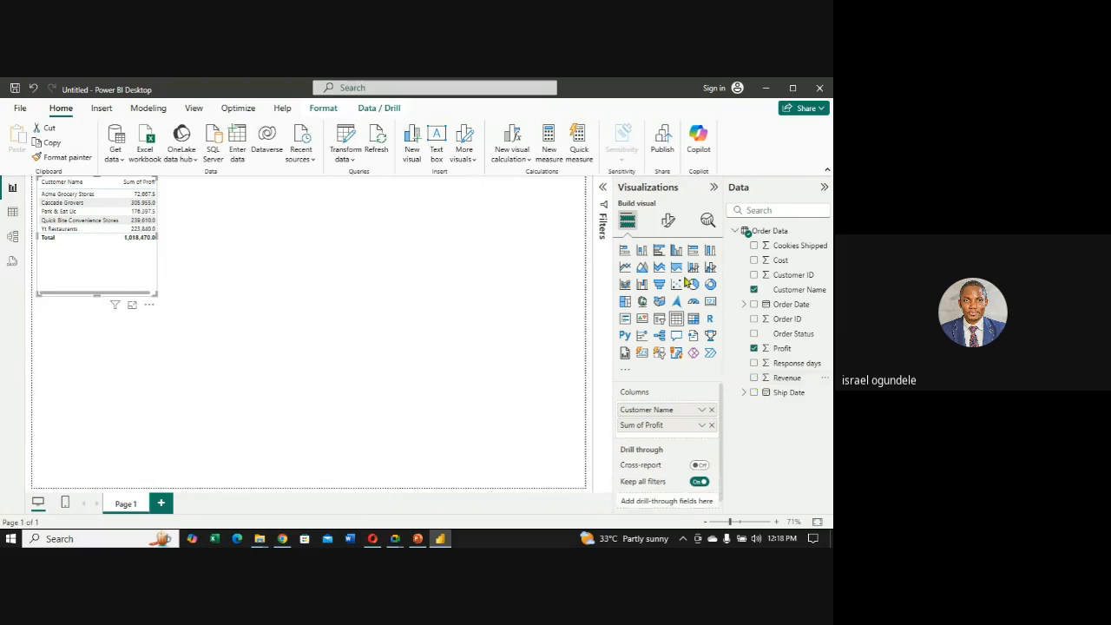
Try the profit by customer visual as a stacked bar, stacked column, pie and donut chart.
{"action": "left_click", "coordinate": [623, 251]}
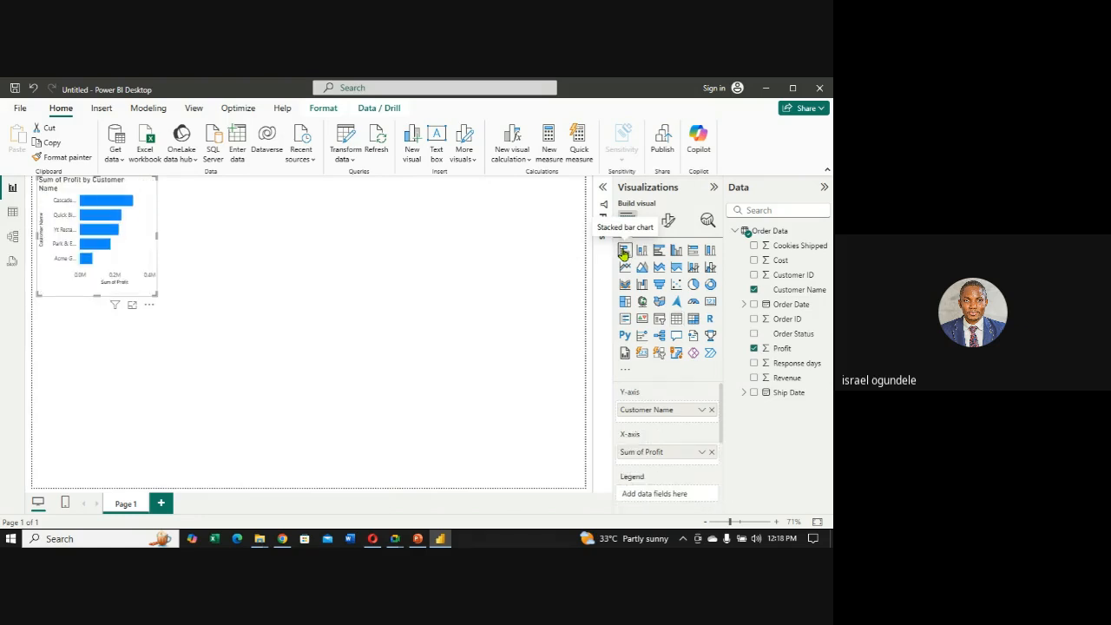
{"action": "left_click", "coordinate": [642, 251]}
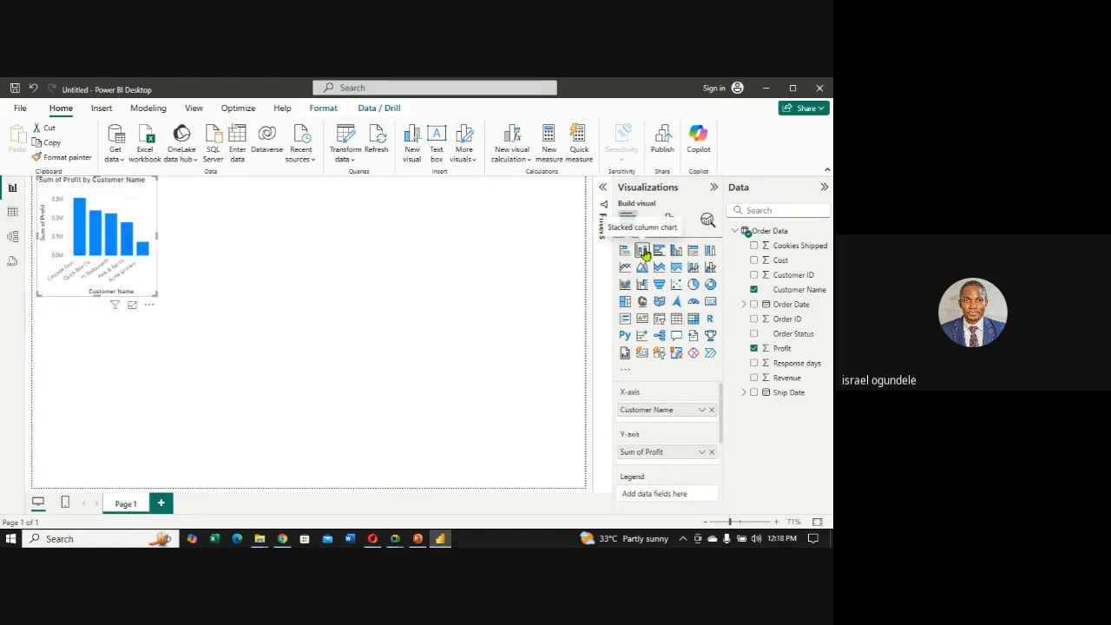
{"action": "left_click", "coordinate": [694, 284]}
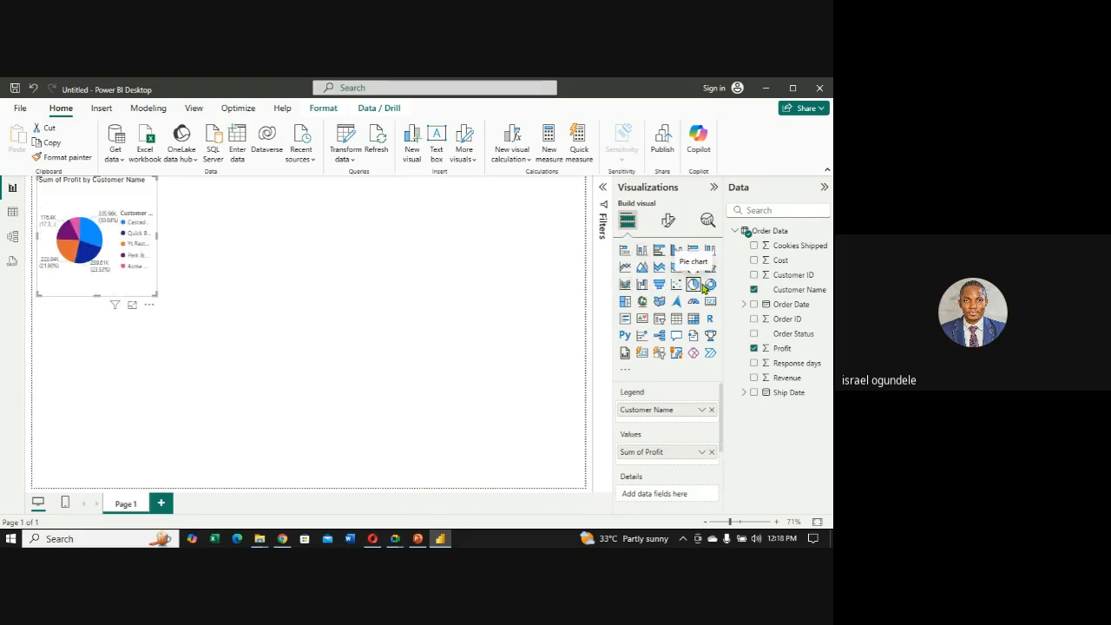
{"action": "left_click", "coordinate": [711, 285]}
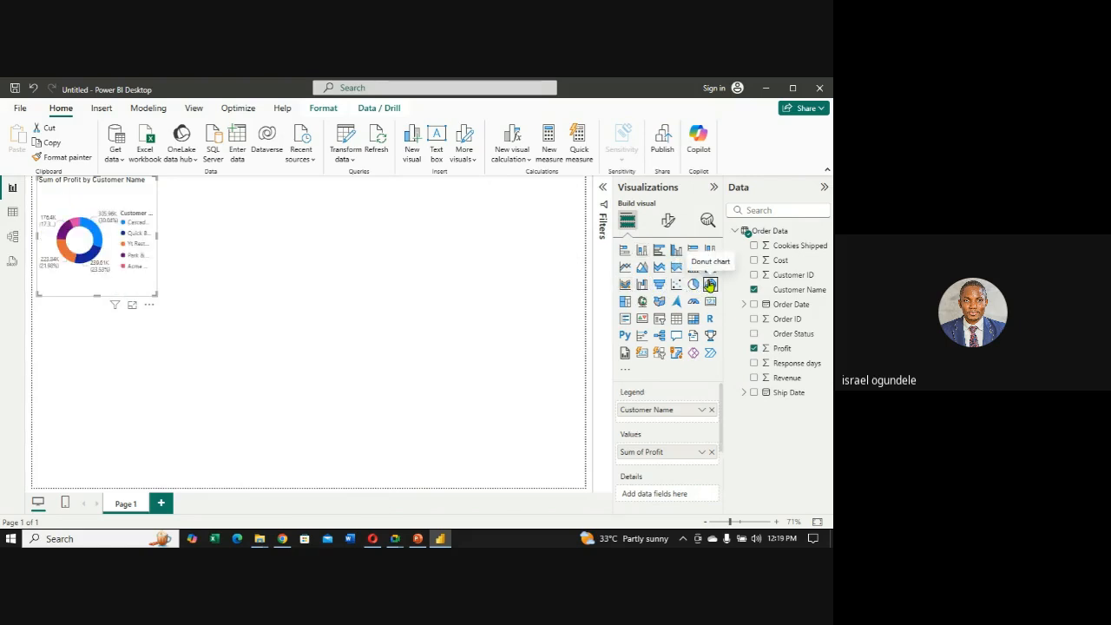
Try the profit by customer visual as a treemap and as a map, returning to the treemap.
{"action": "left_click", "coordinate": [625, 301]}
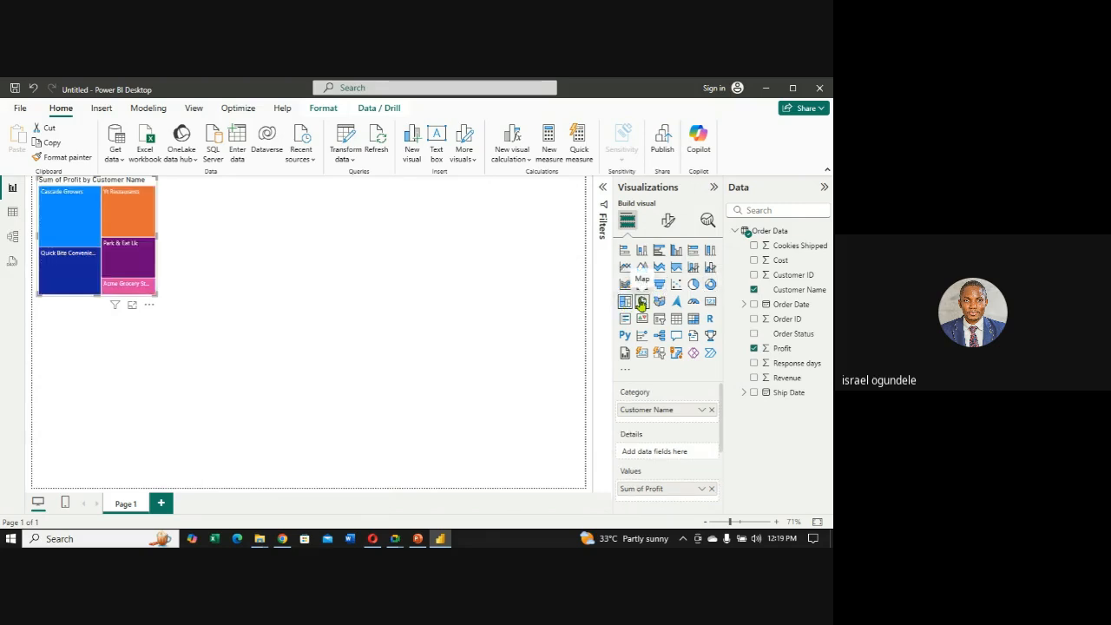
{"action": "left_click", "coordinate": [642, 301]}
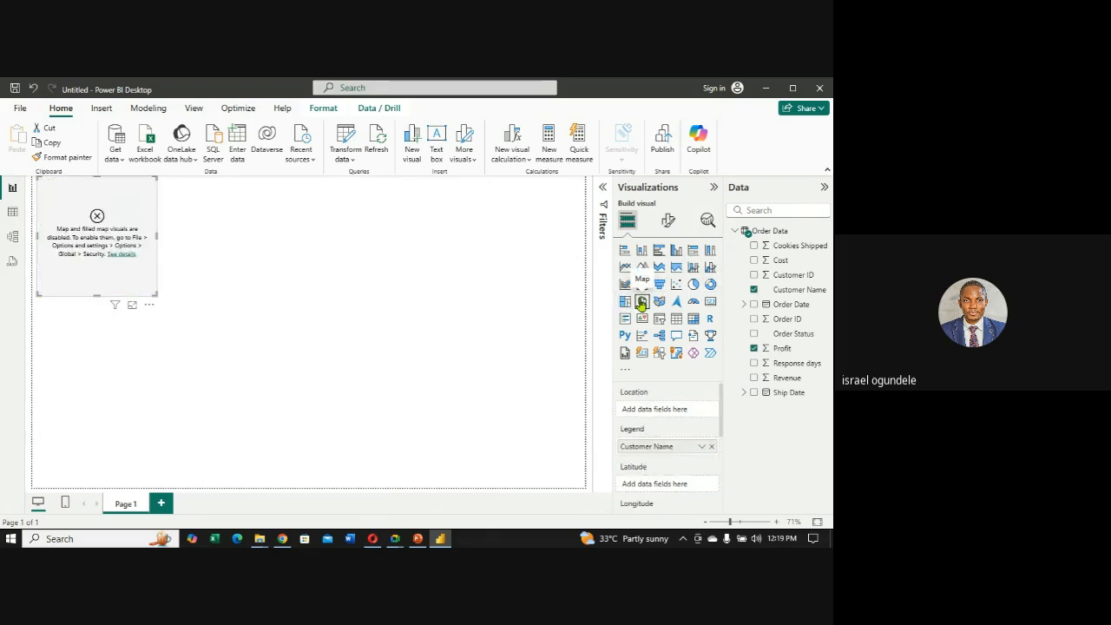
{"action": "left_click", "coordinate": [626, 302]}
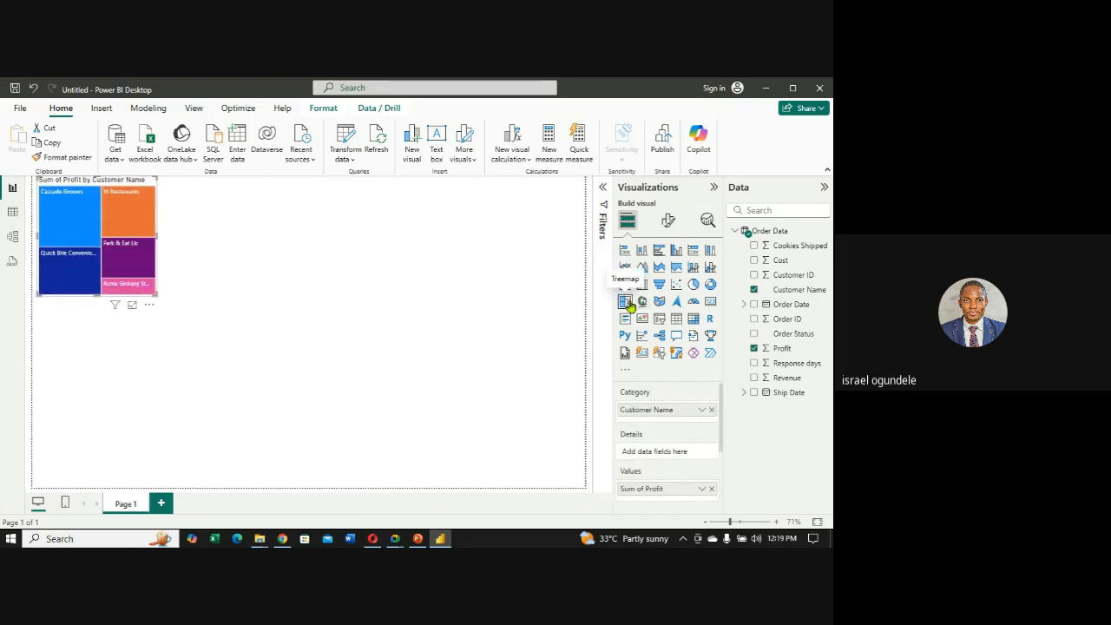
Try the profit by customer visual as a table, a matrix and a decomposition tree.
{"action": "left_click", "coordinate": [677, 319]}
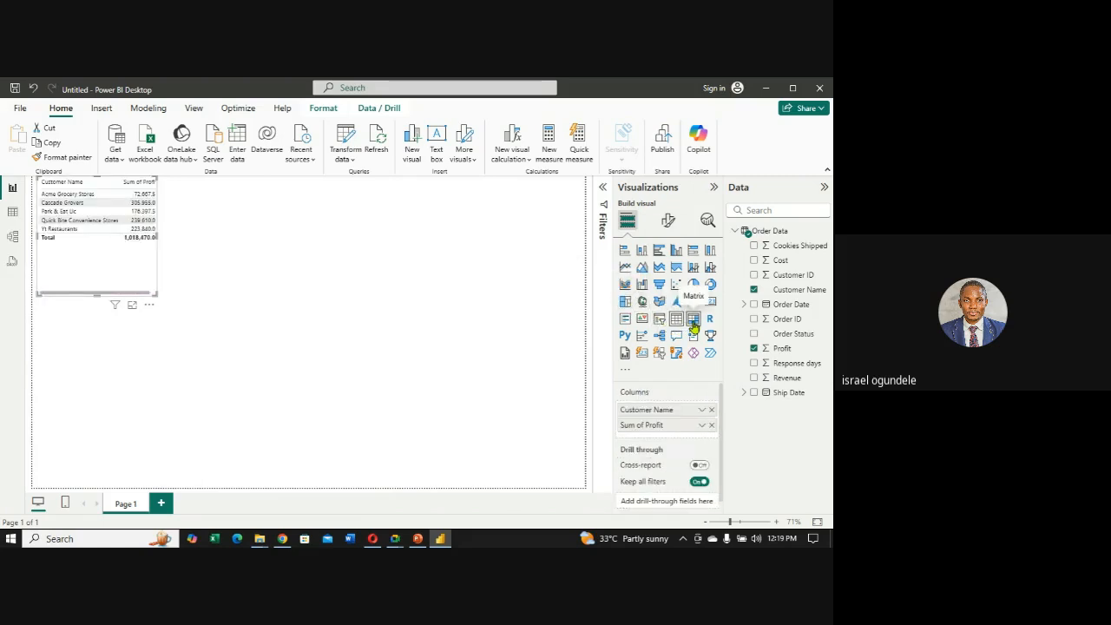
{"action": "left_click", "coordinate": [694, 322]}
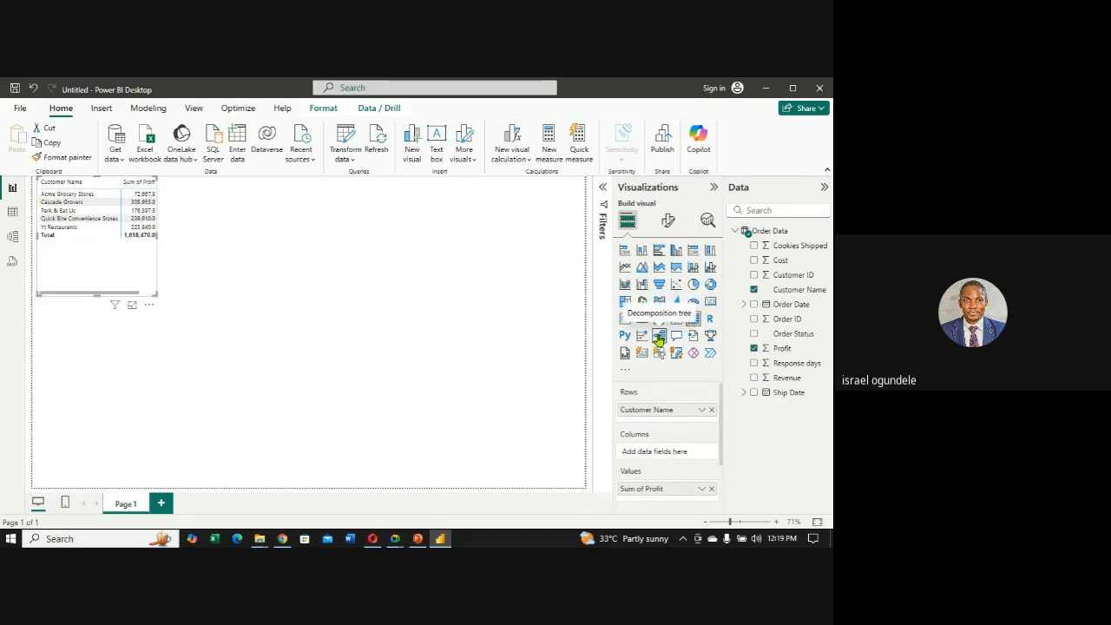
{"action": "left_click", "coordinate": [659, 338]}
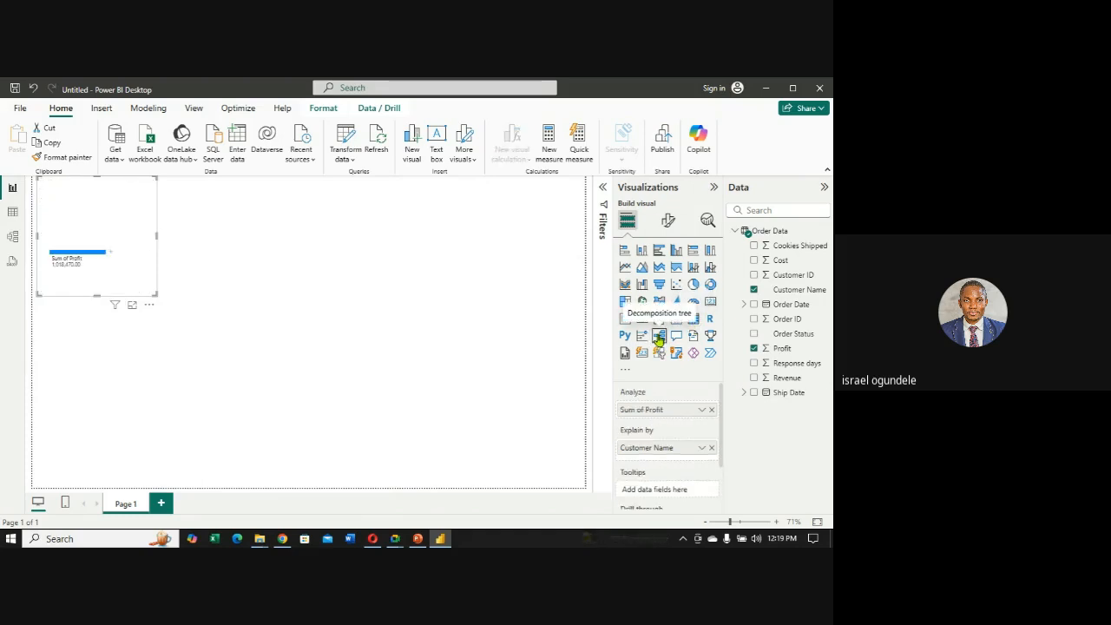
Try stacked and clustered bar charts for profit by customer, and settle on a pie chart.
{"action": "left_click", "coordinate": [625, 250]}
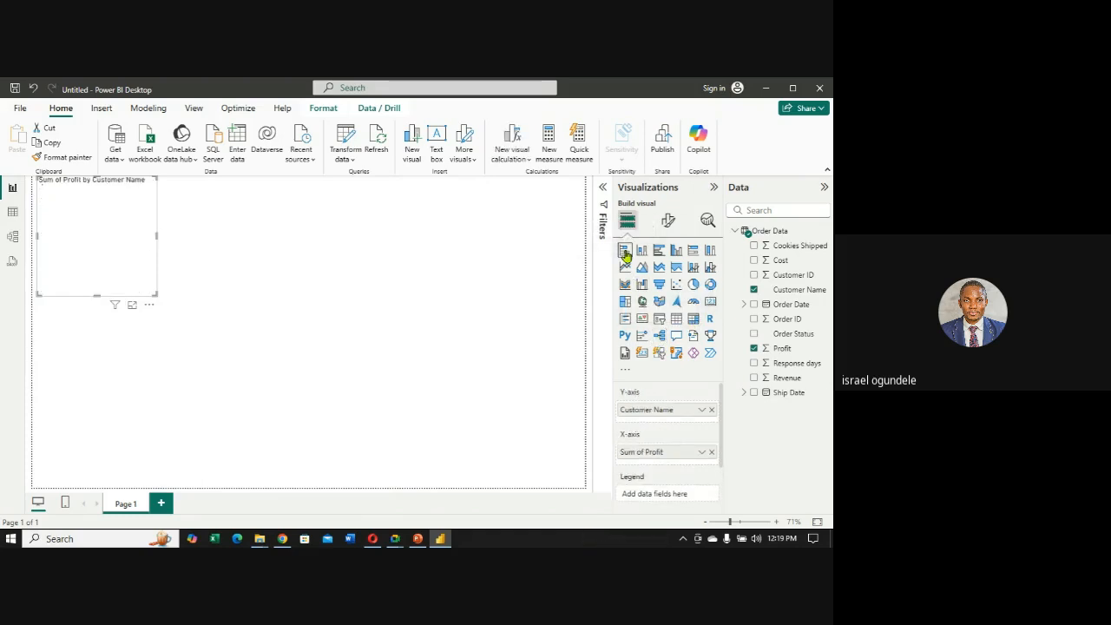
{"action": "left_click", "coordinate": [658, 255]}
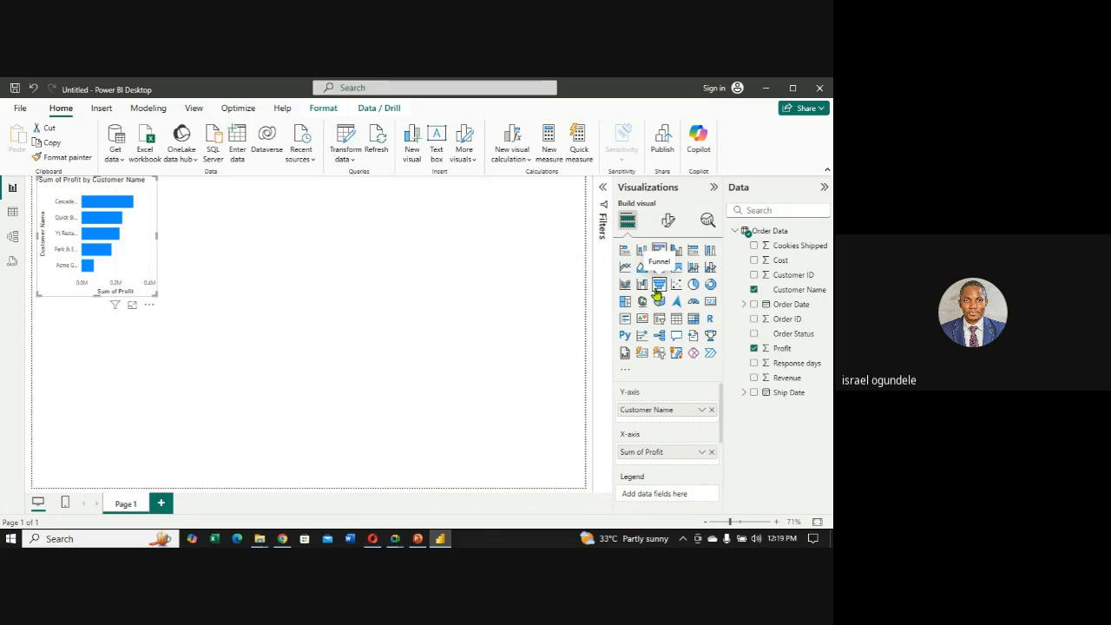
{"action": "left_click", "coordinate": [694, 285]}
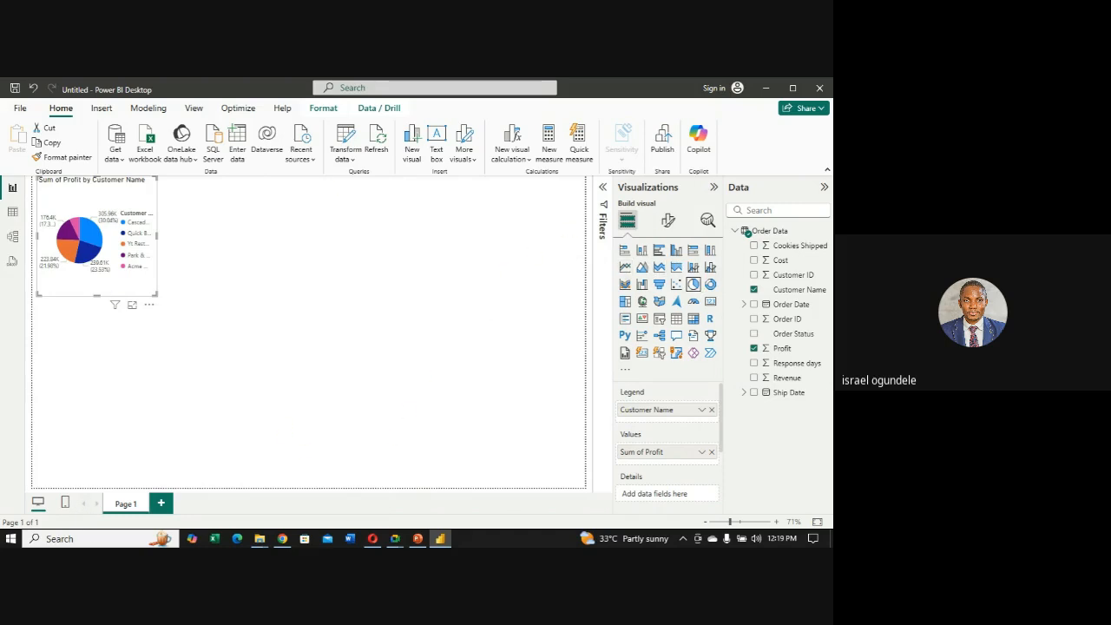
Switch to the Google Meet window and request to stop the meeting recording.
{"action": "mouse_move", "coordinate": [445, 542]}
{"action": "mouse_move", "coordinate": [397, 542]}
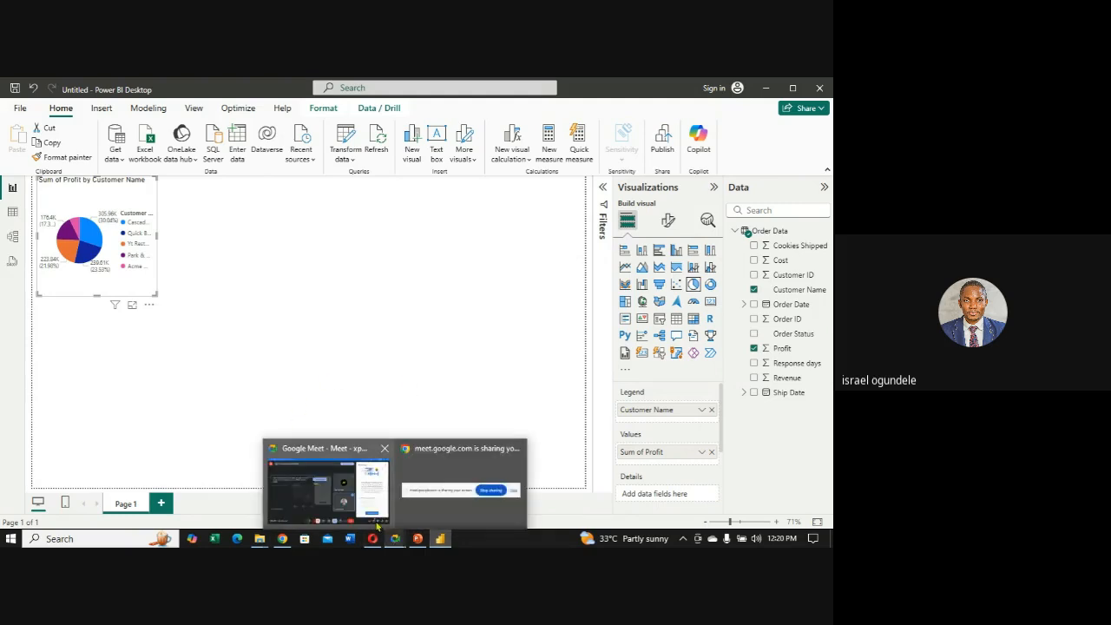
{"action": "left_click", "coordinate": [352, 499]}
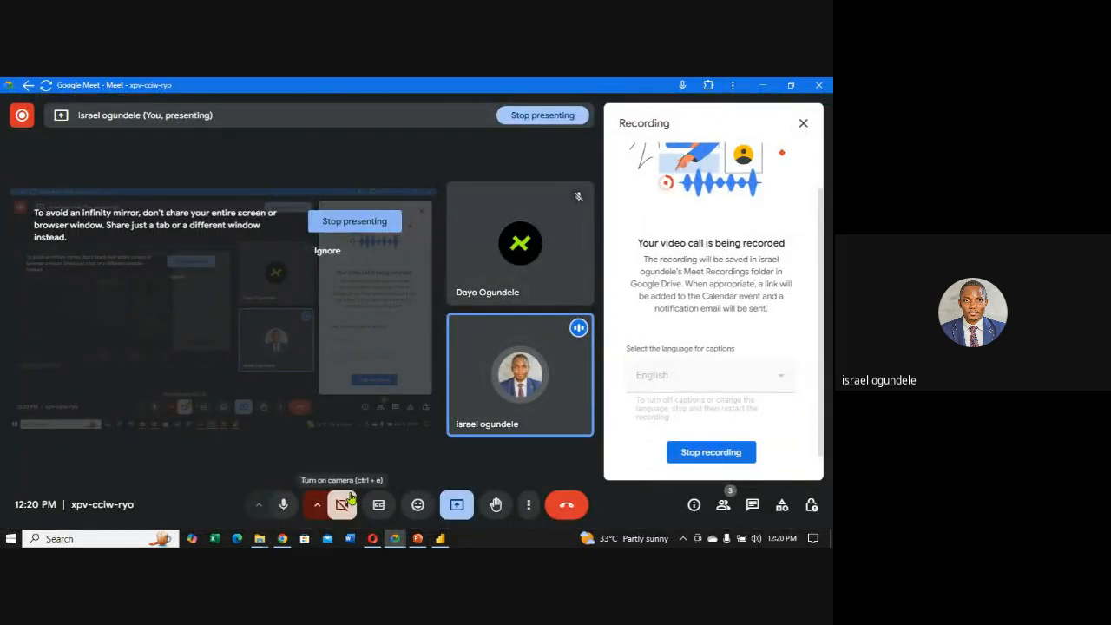
{"action": "left_click", "coordinate": [699, 454]}
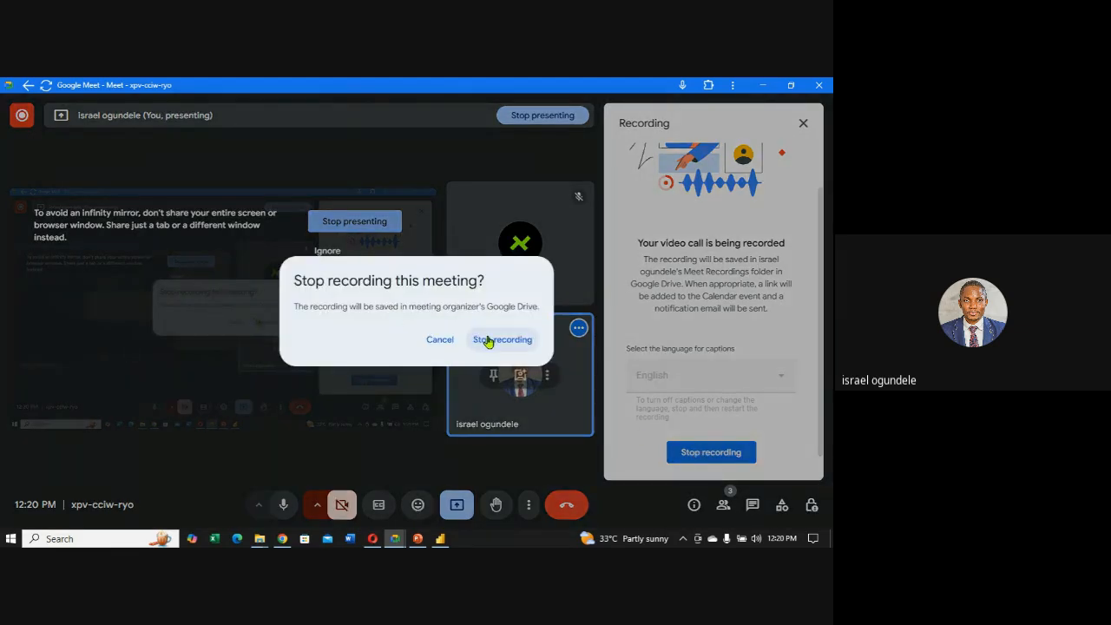